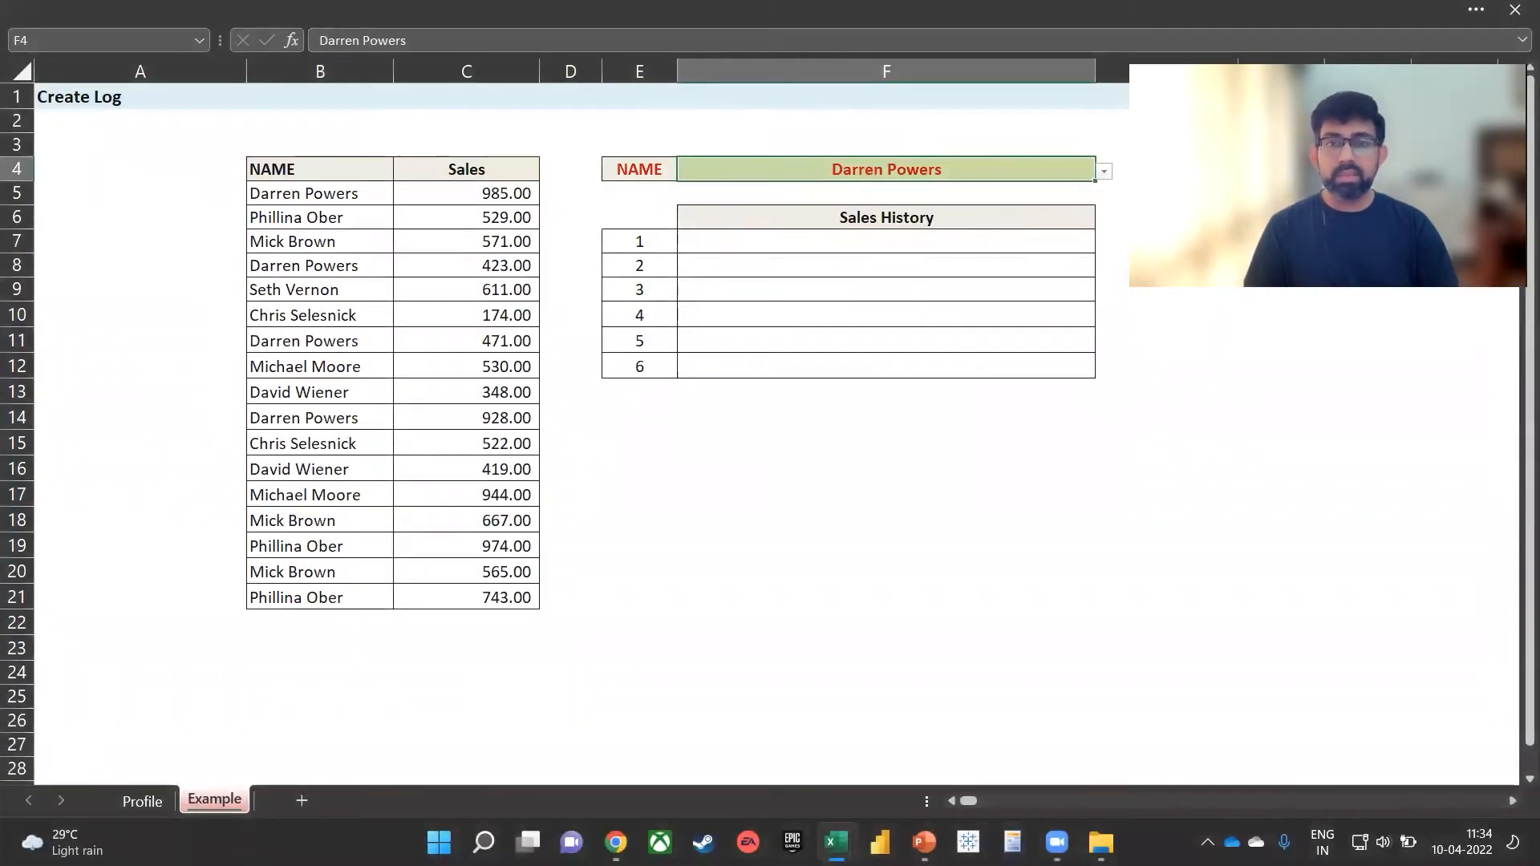
# Clear the value, formatting and dropdown from cell F4 by copying the blank cell F3 over it
pyautogui.click(916, 143)
pyautogui.hotkey('ctrl', 'c')
pyautogui.press('Down')
pyautogui.hotkey('ctrl', 'v')
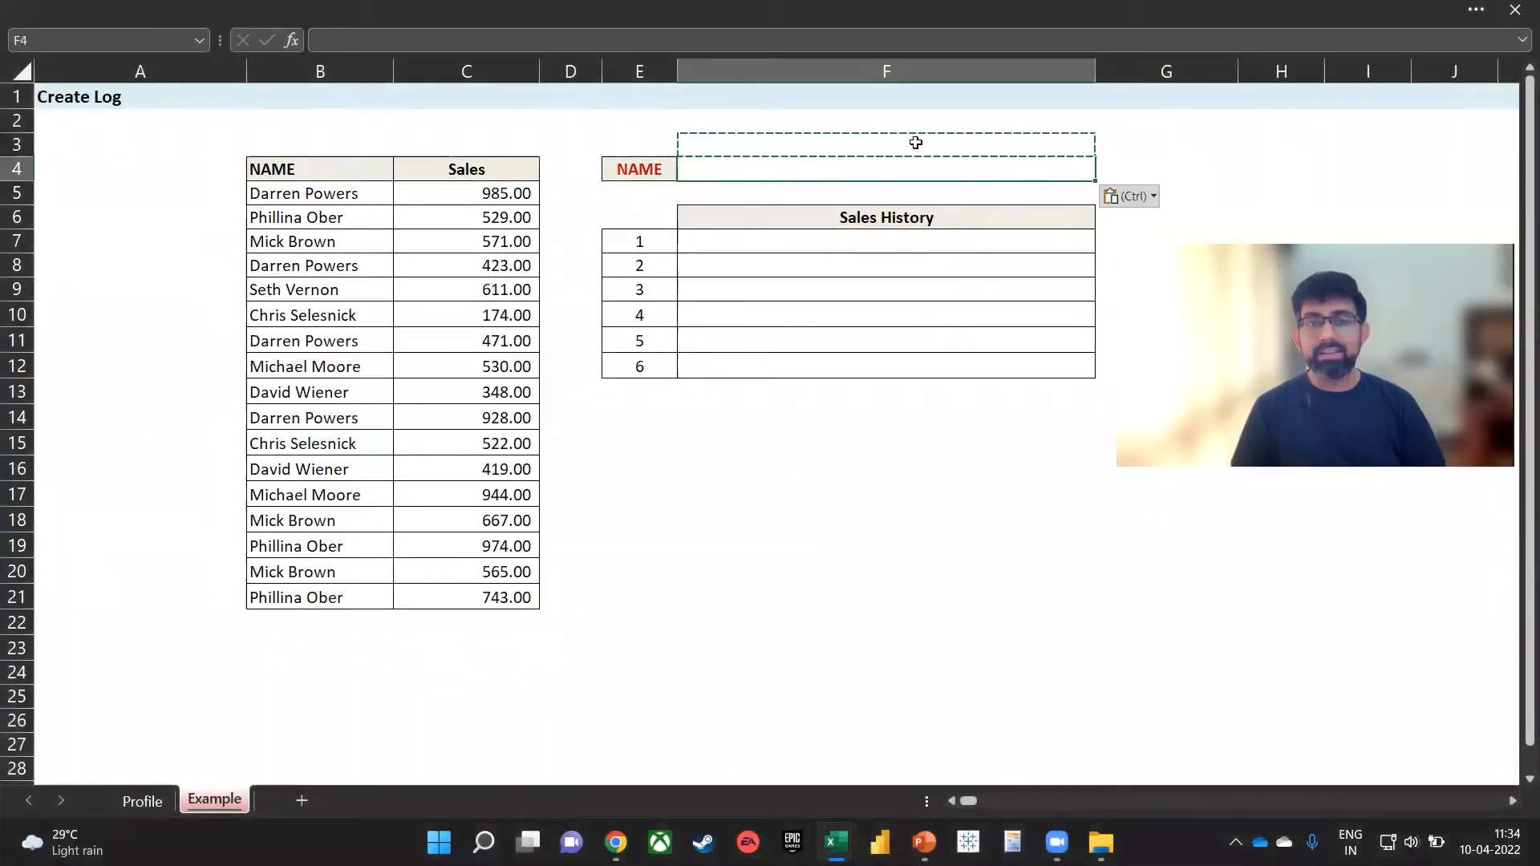
pyautogui.press('Escape')
# Enter =UNIQUE(B:B) in cell I4 to list the distinct entries of column B
pyautogui.press('Right')
pyautogui.press('Right')
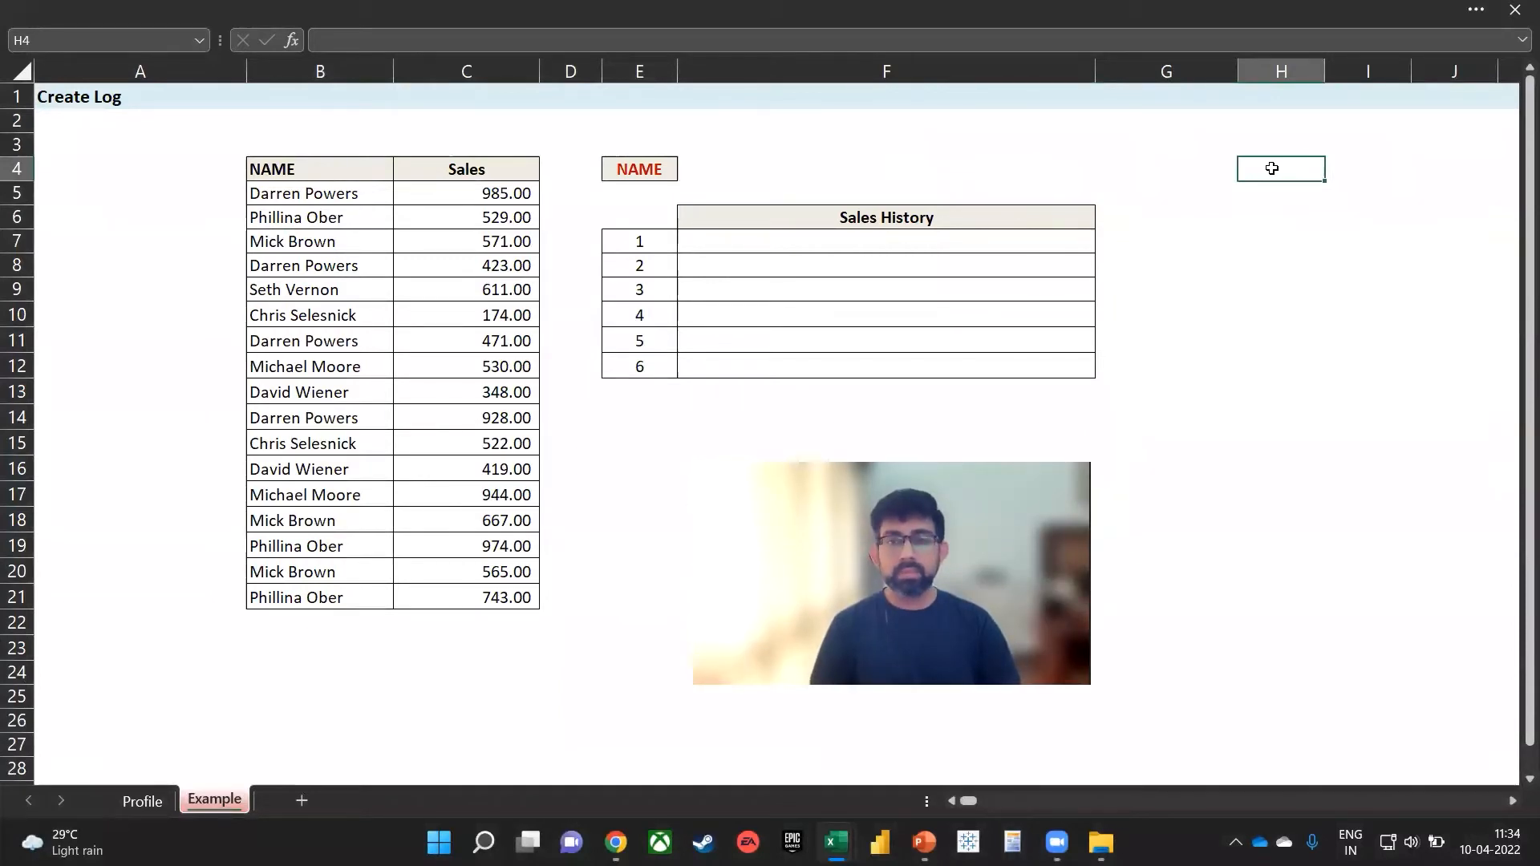
pyautogui.click(1389, 169)
pyautogui.write('=')
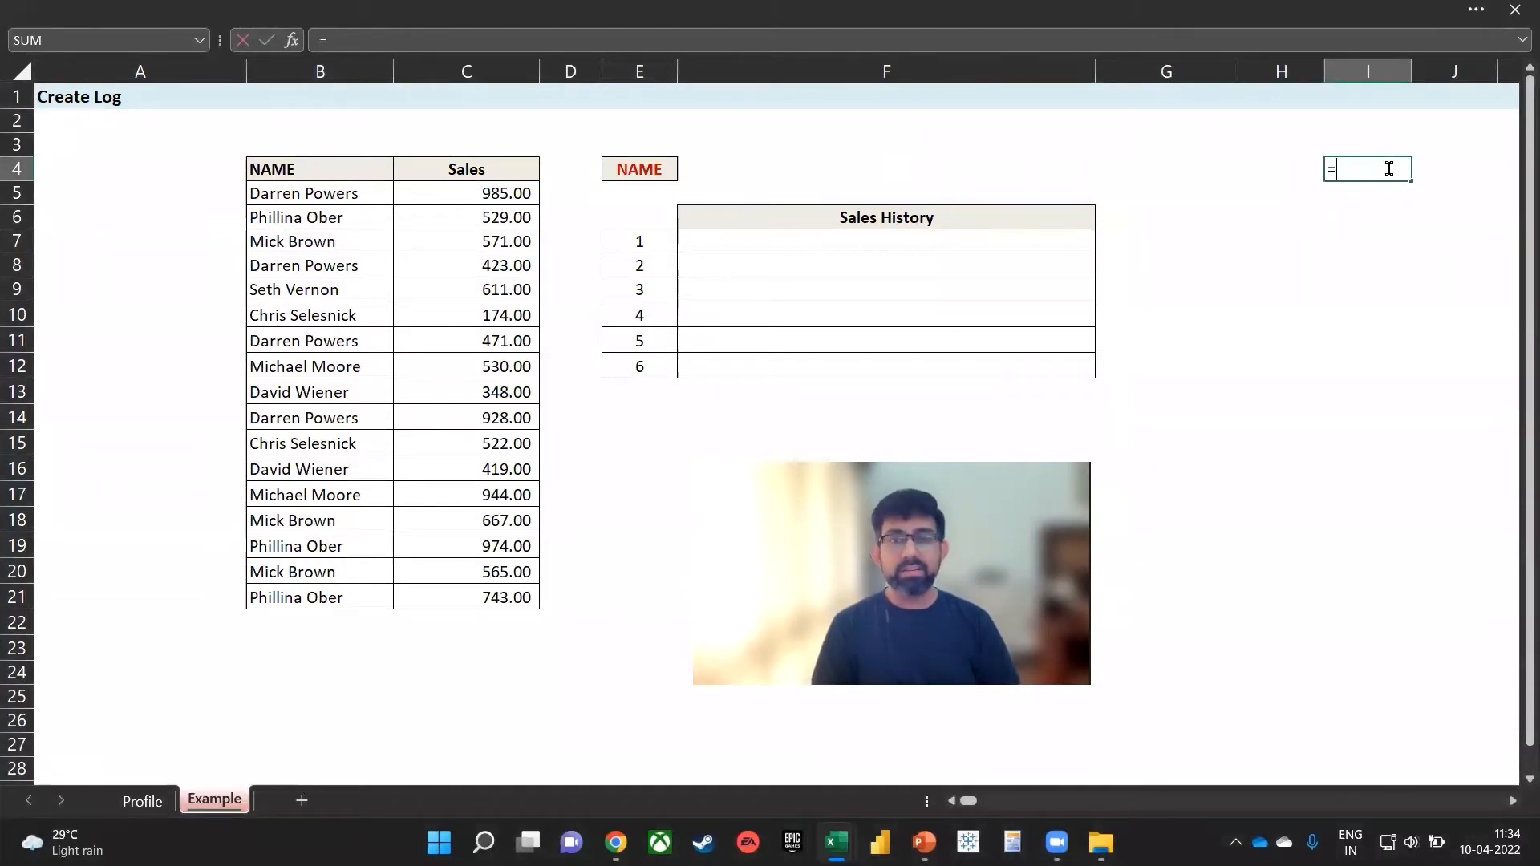
pyautogui.write('uniq')
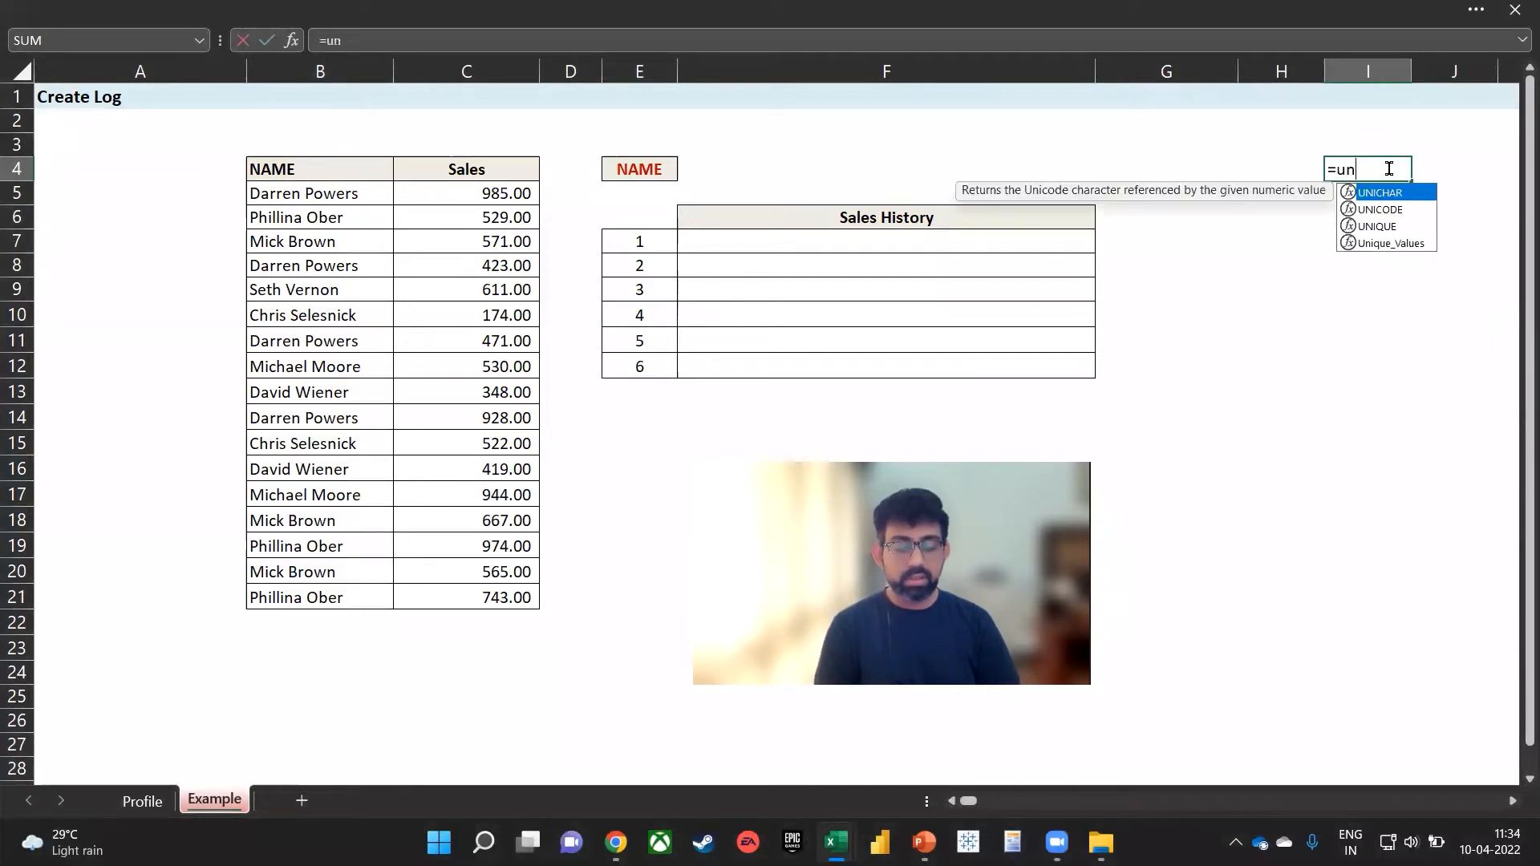
pyautogui.press('Tab')
pyautogui.press('Left')
pyautogui.press('Left')
pyautogui.press('Left')
pyautogui.press('Left')
pyautogui.press('Left')
pyautogui.press('Left')
pyautogui.press('Left')
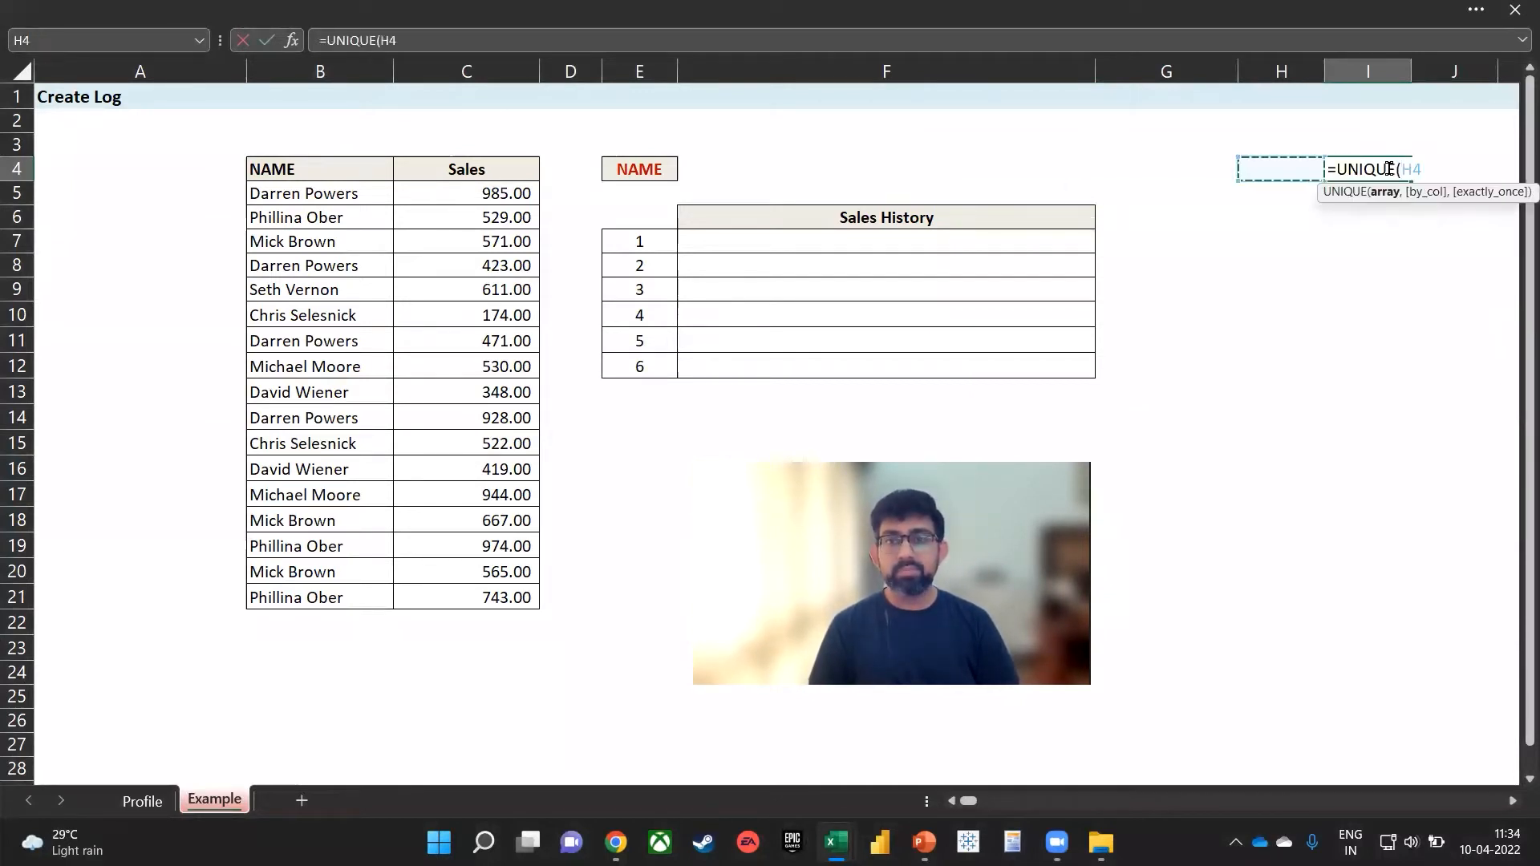
pyautogui.hotkey('ctrl', 'space')
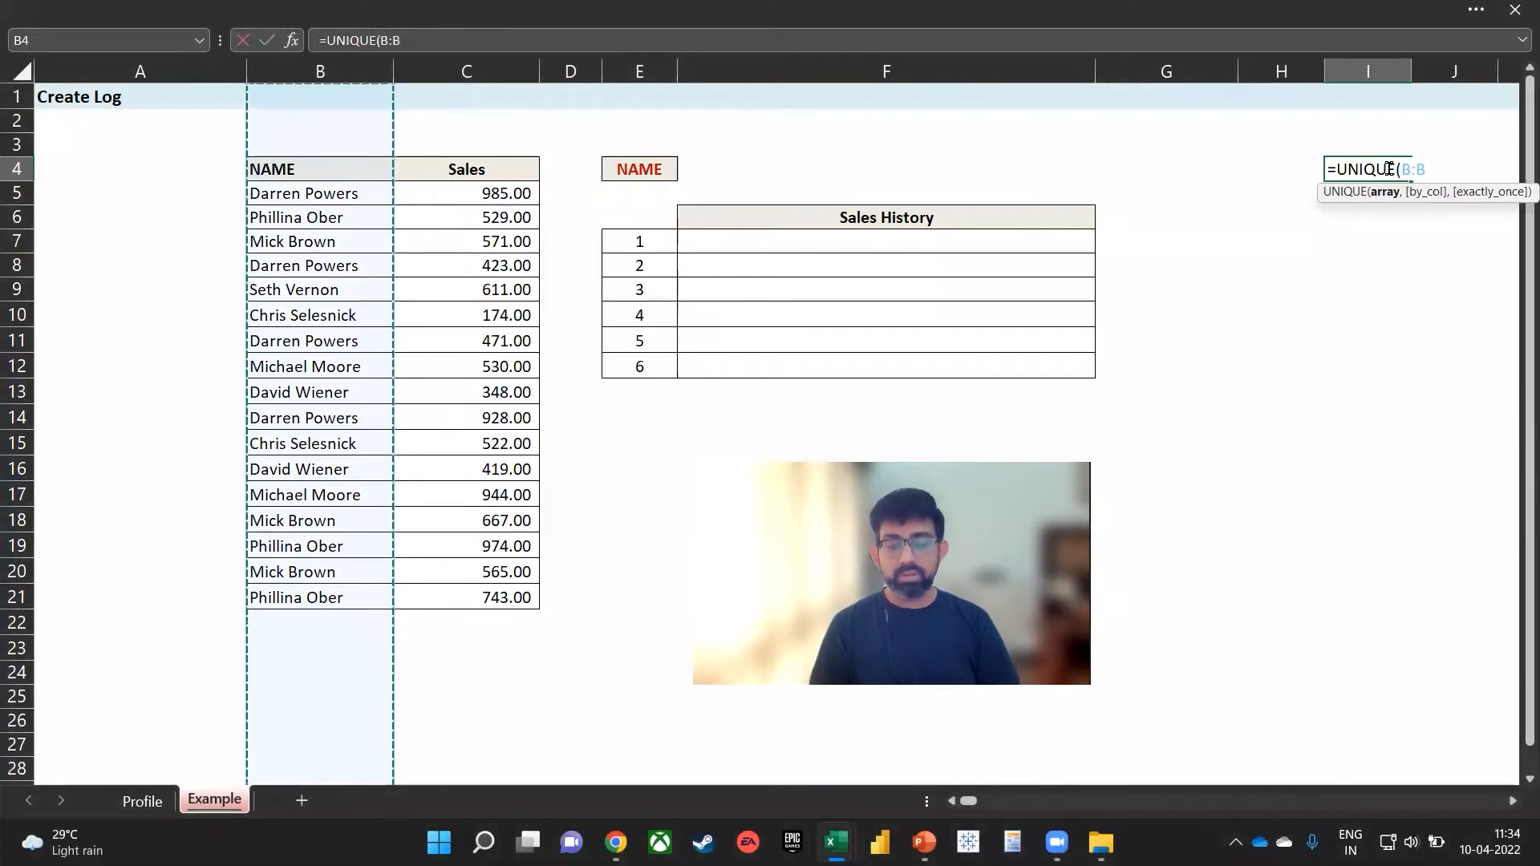
pyautogui.press('Return')
# Wrap the formula in I4 with DROP to remove its first two rows, giving =DROP(UNIQUE(B:B),2)
pyautogui.click(1389, 168)
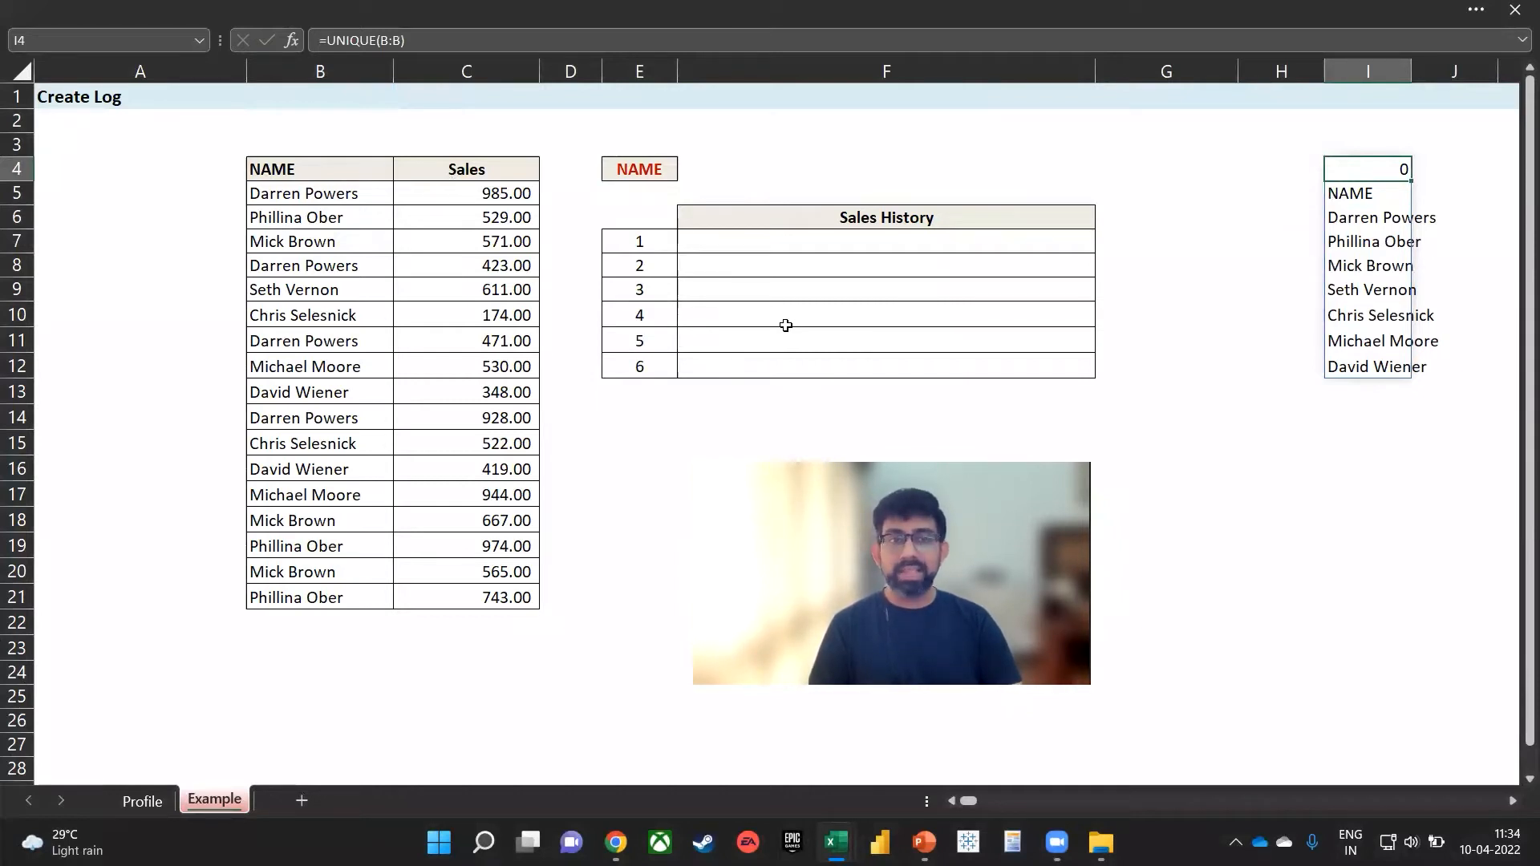
pyautogui.press('F2')
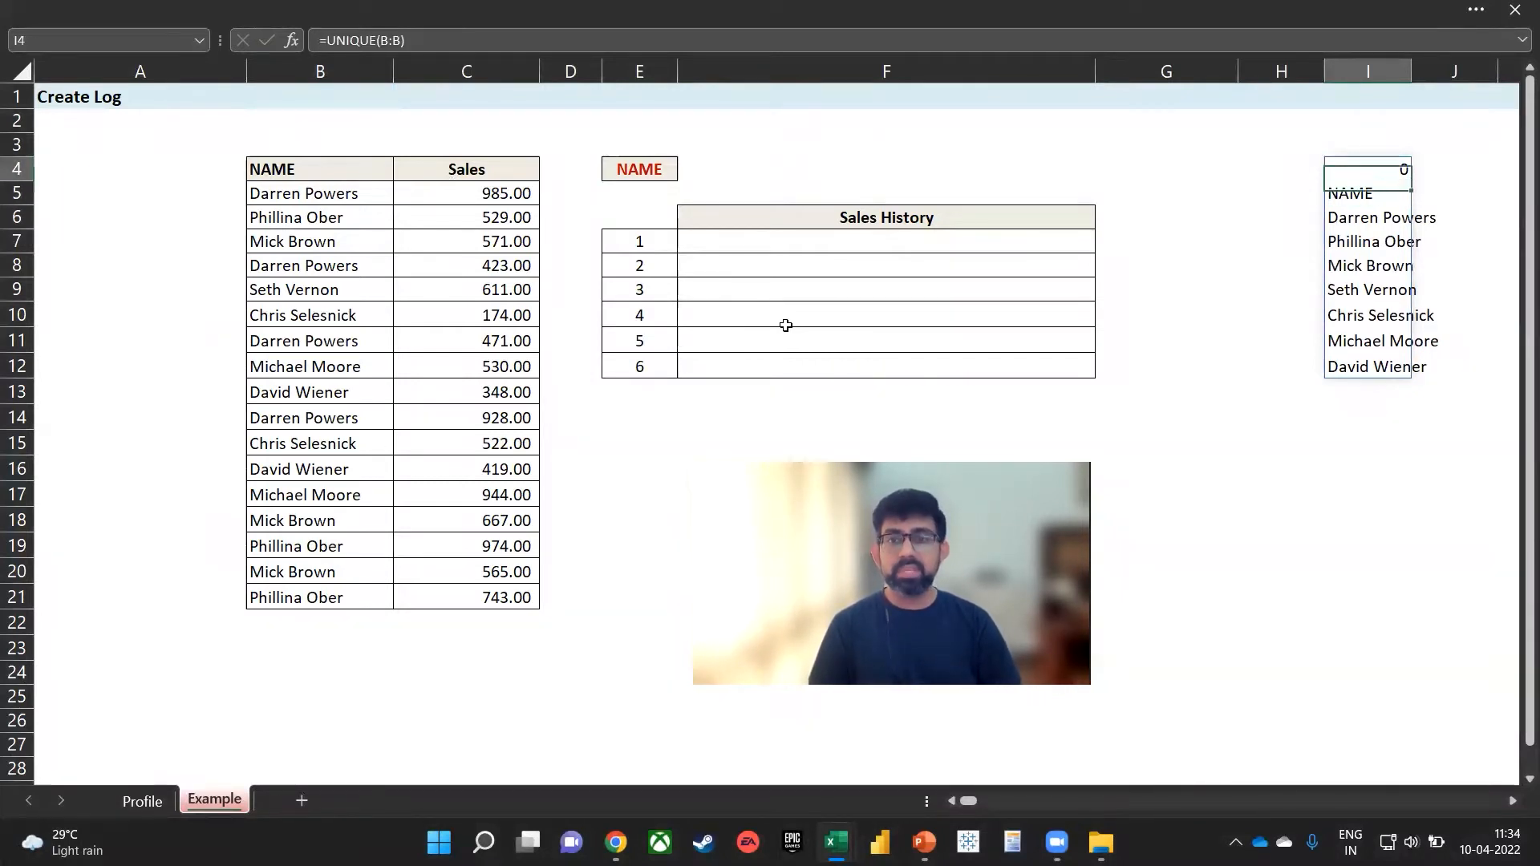
pyautogui.write('DROP(')
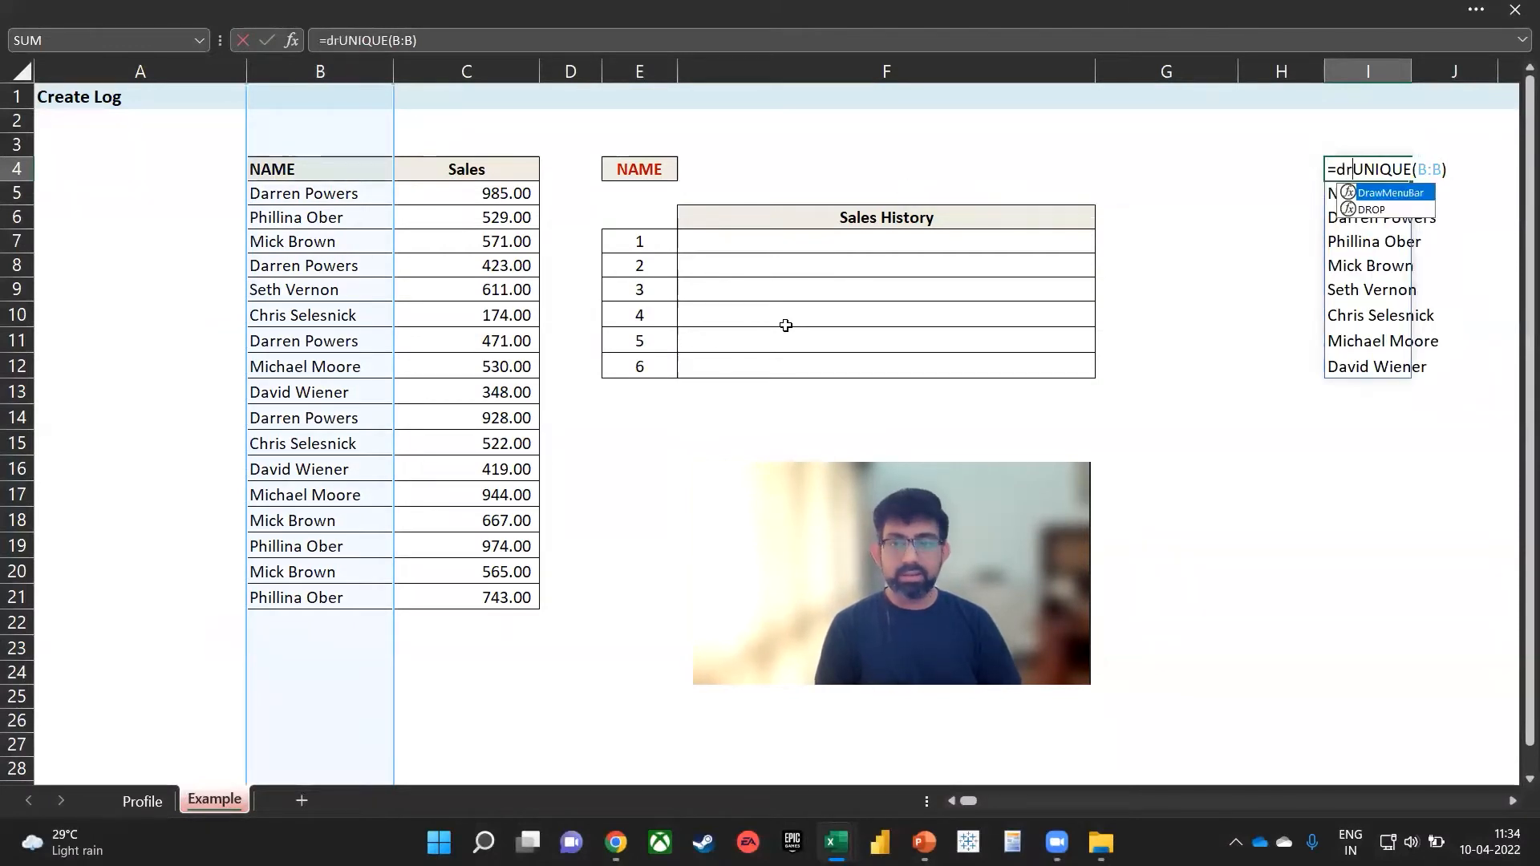
pyautogui.press('Right')
pyautogui.press('Right')
pyautogui.press('Right')
pyautogui.press('Right')
pyautogui.press('Right')
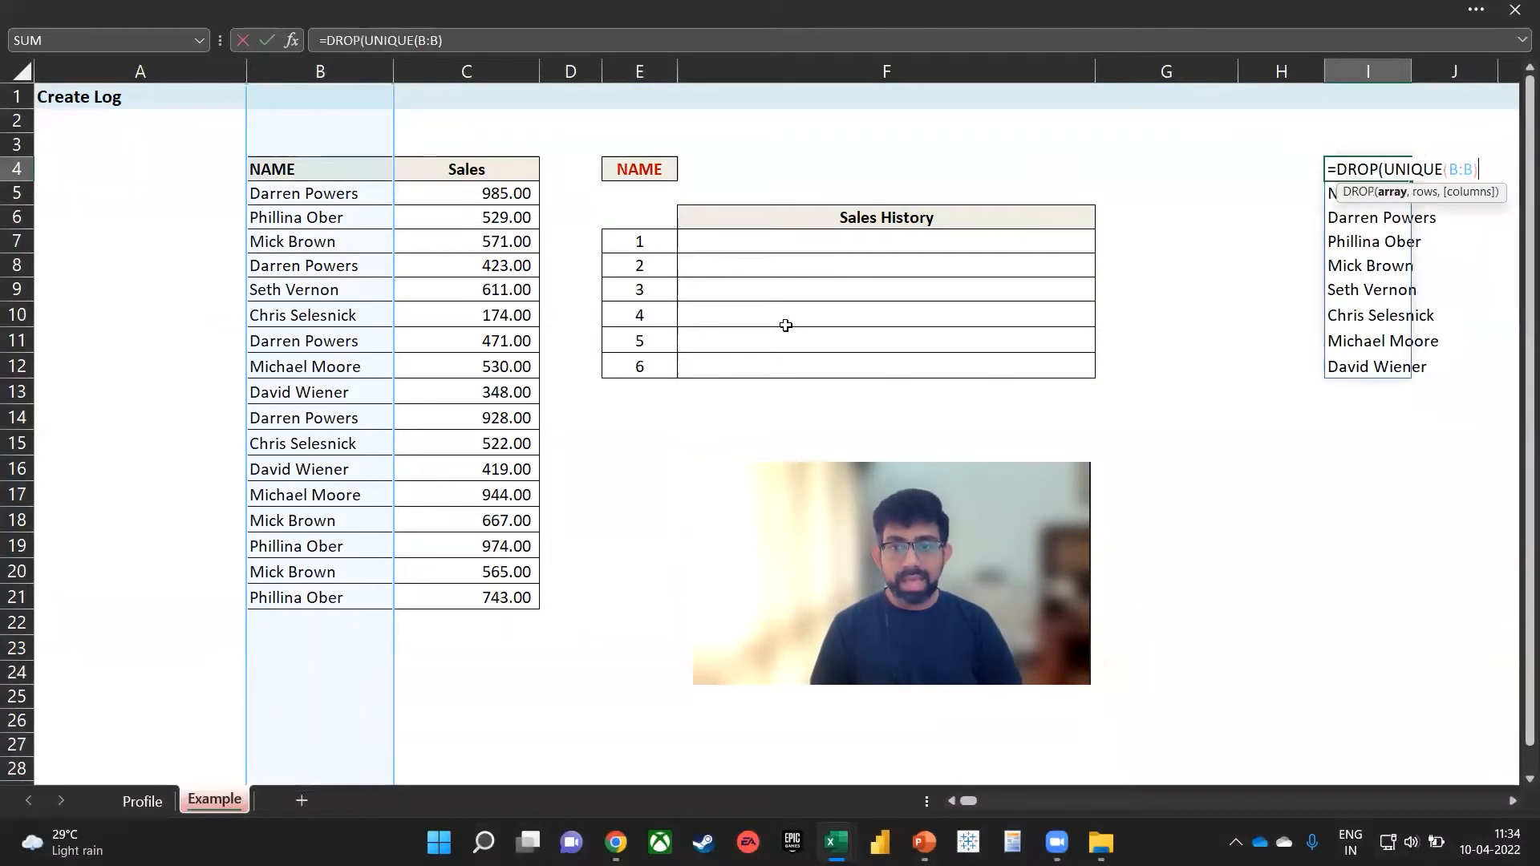
pyautogui.write(',2)')
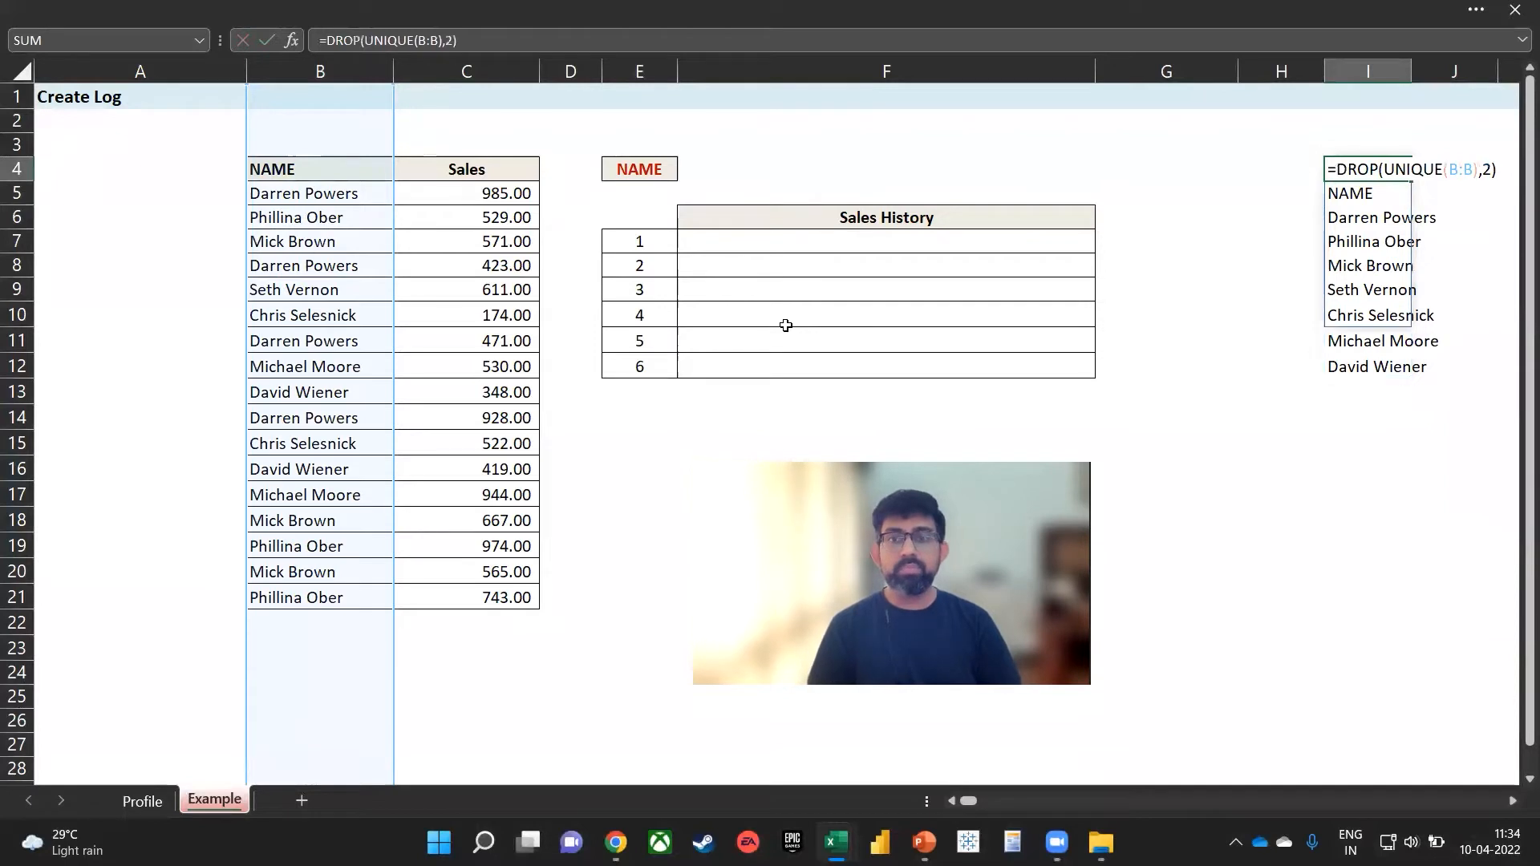
pyautogui.hotkey('ctrl', 'Return')
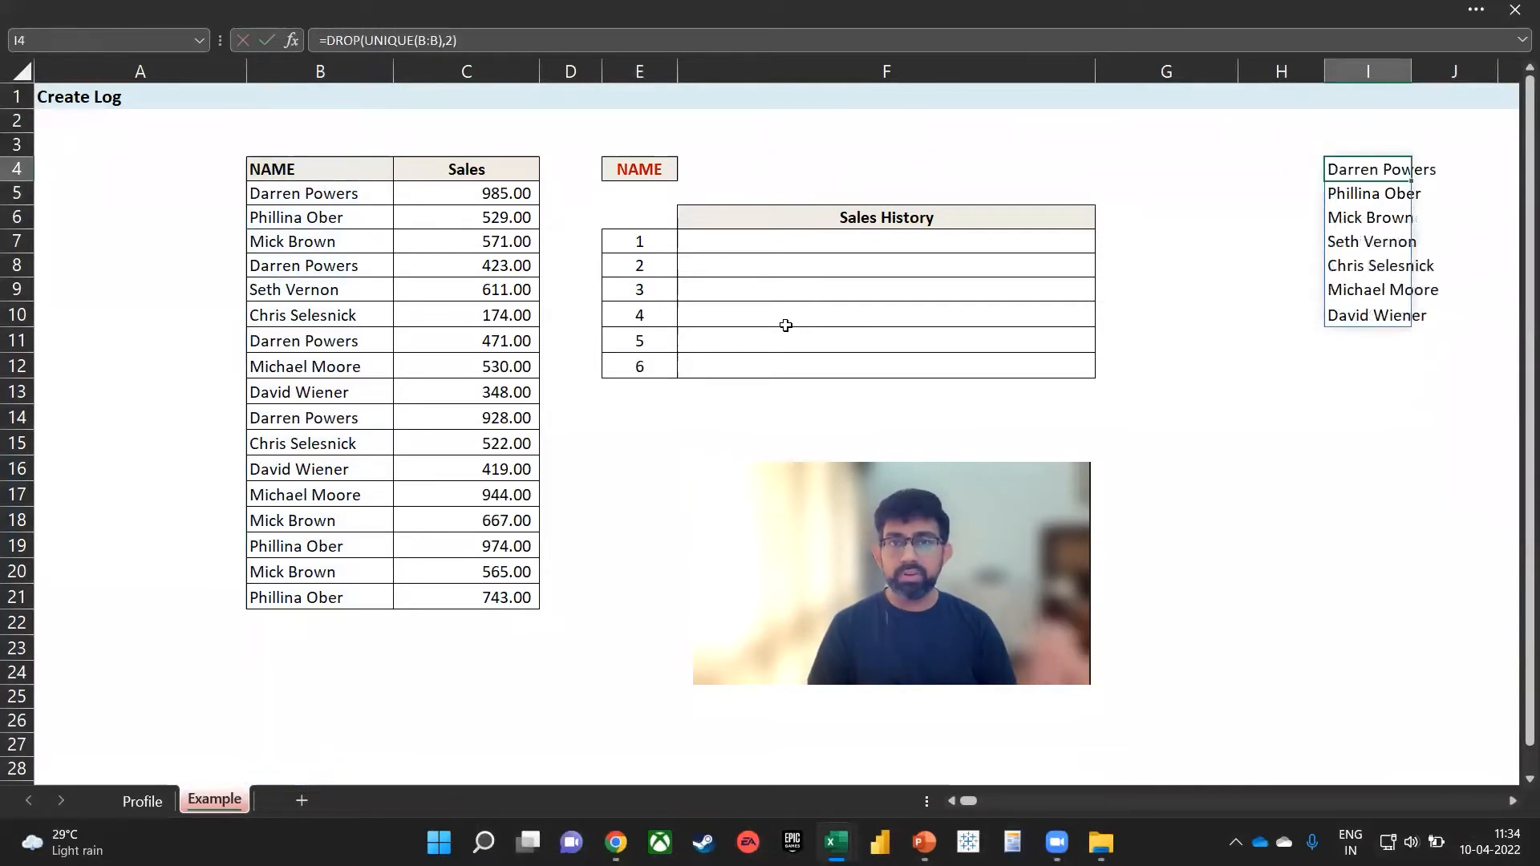
pyautogui.press('F2')
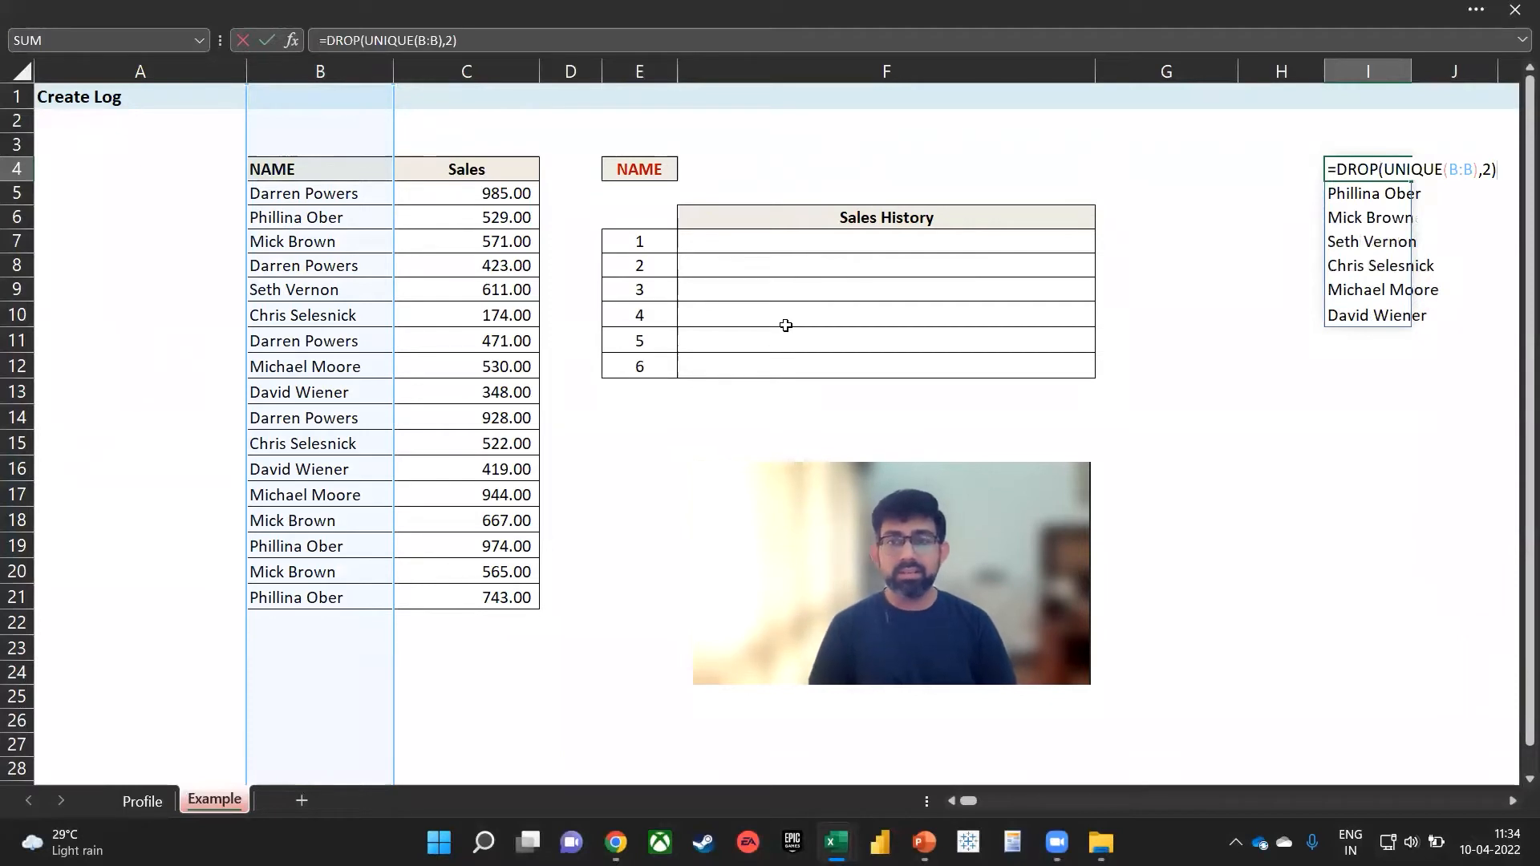
pyautogui.press('Return')
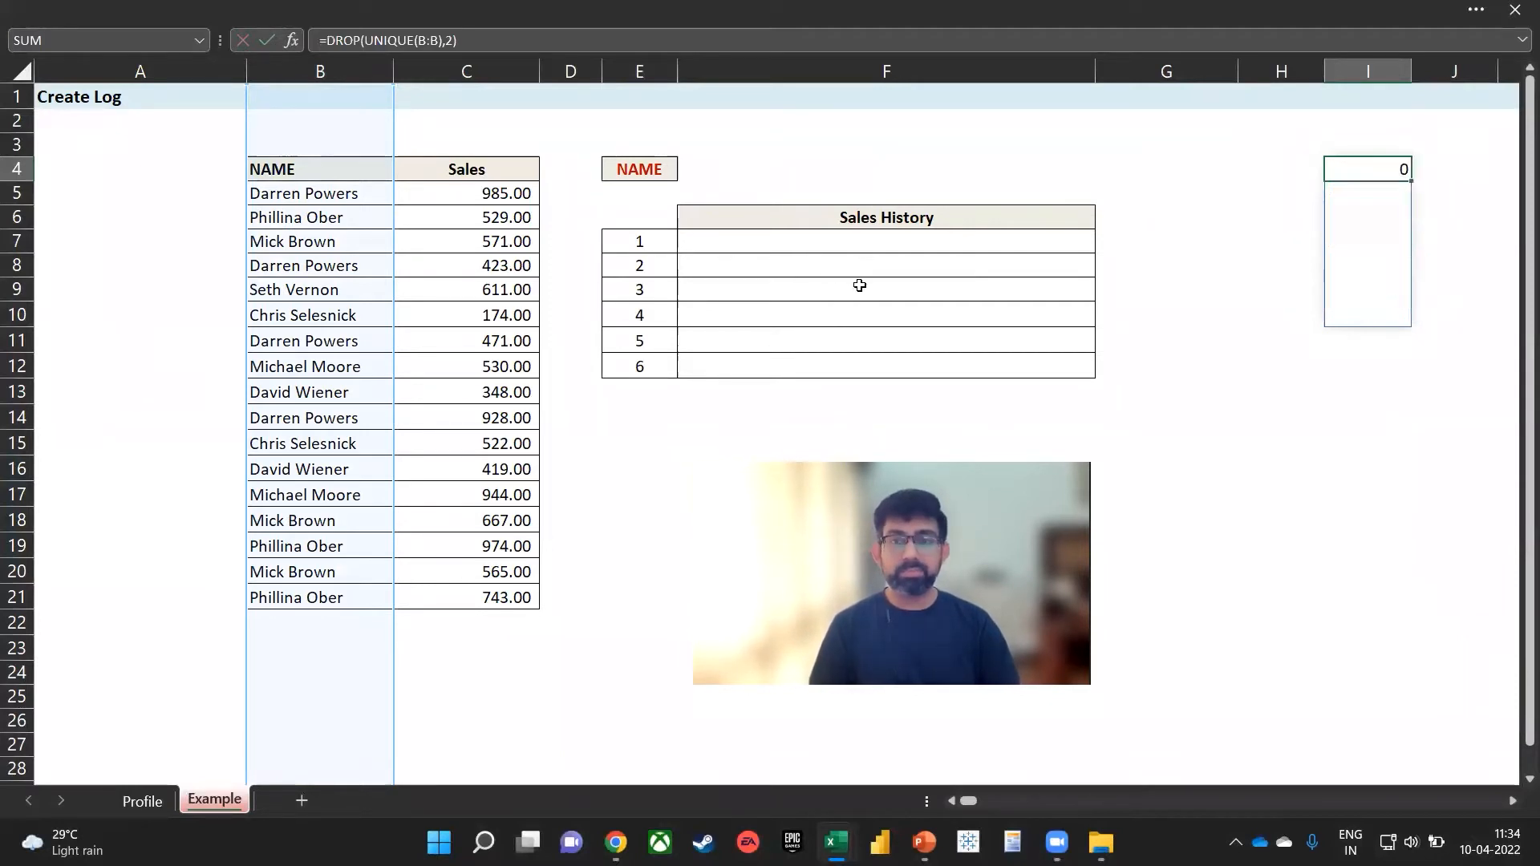
# Add list data validation to cell F4 with the source =$I$4#, and choose the fourth name from its dropdown
pyautogui.click(853, 187)
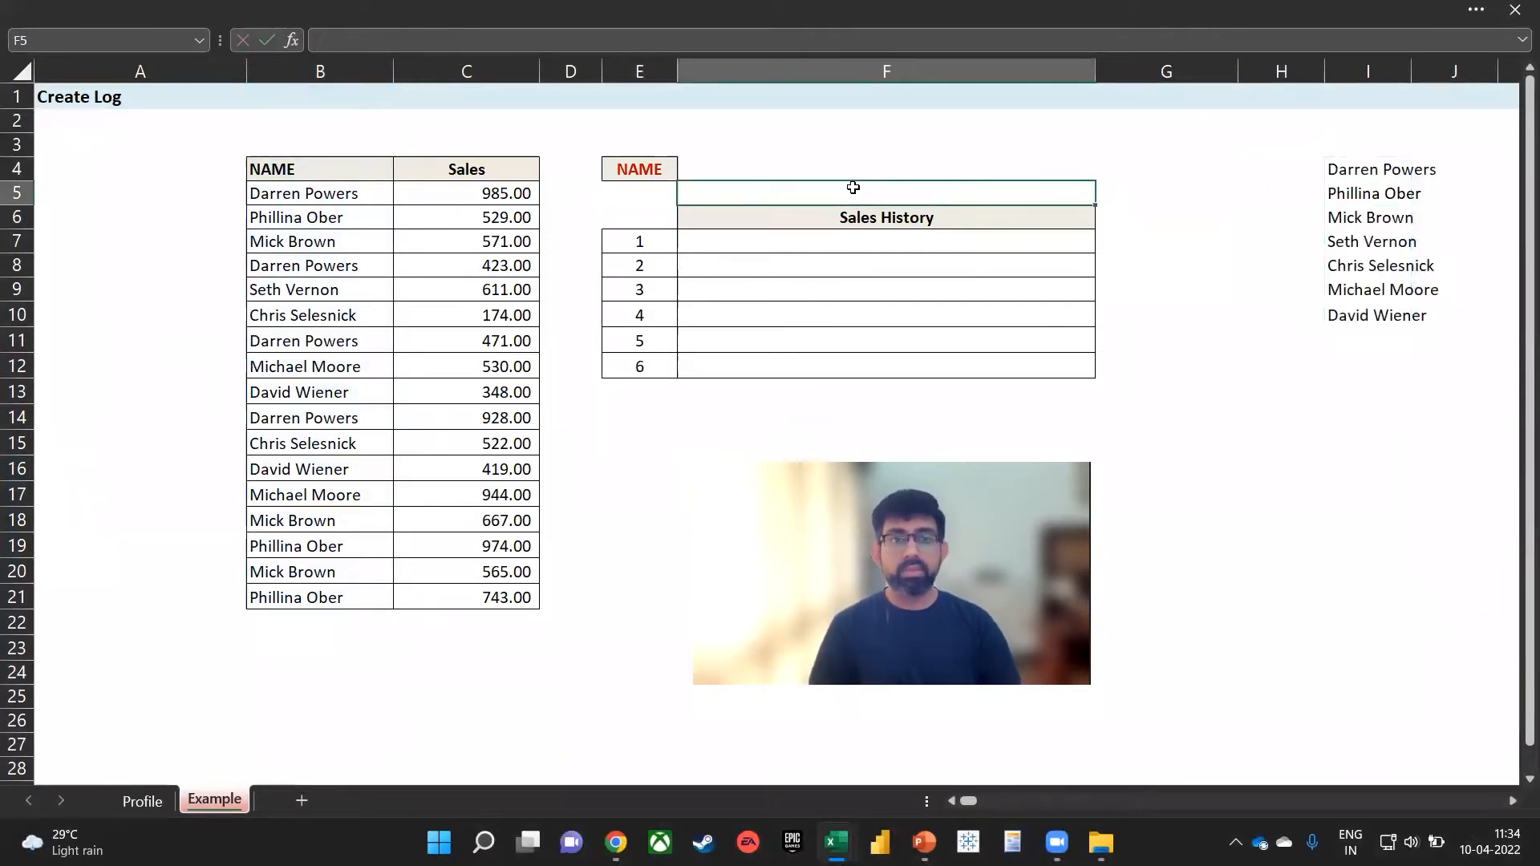
pyautogui.click(768, 163)
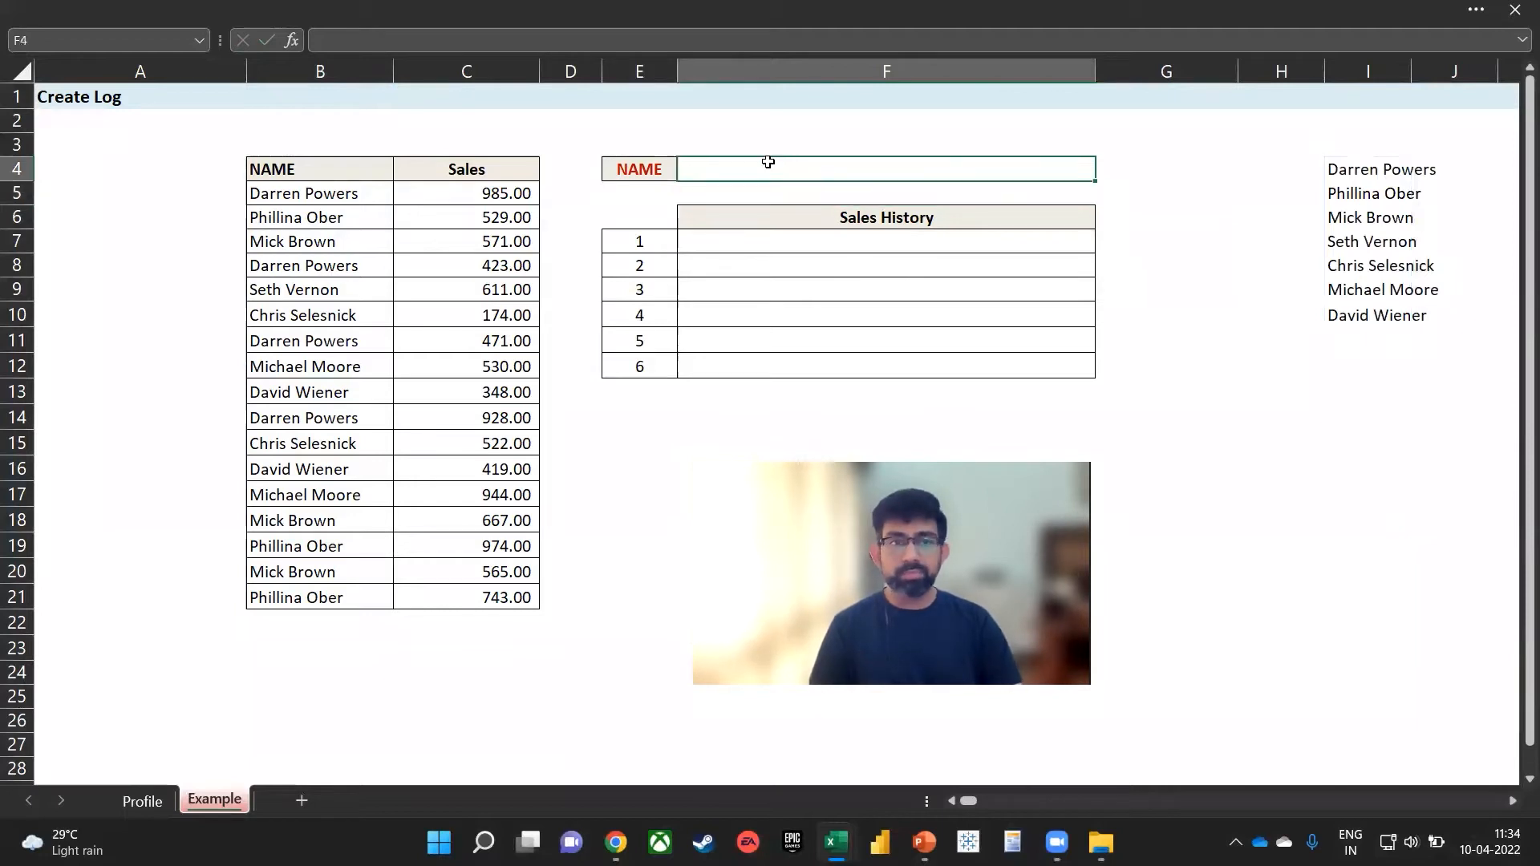
pyautogui.click(673, 8)
pyautogui.click(421, 70)
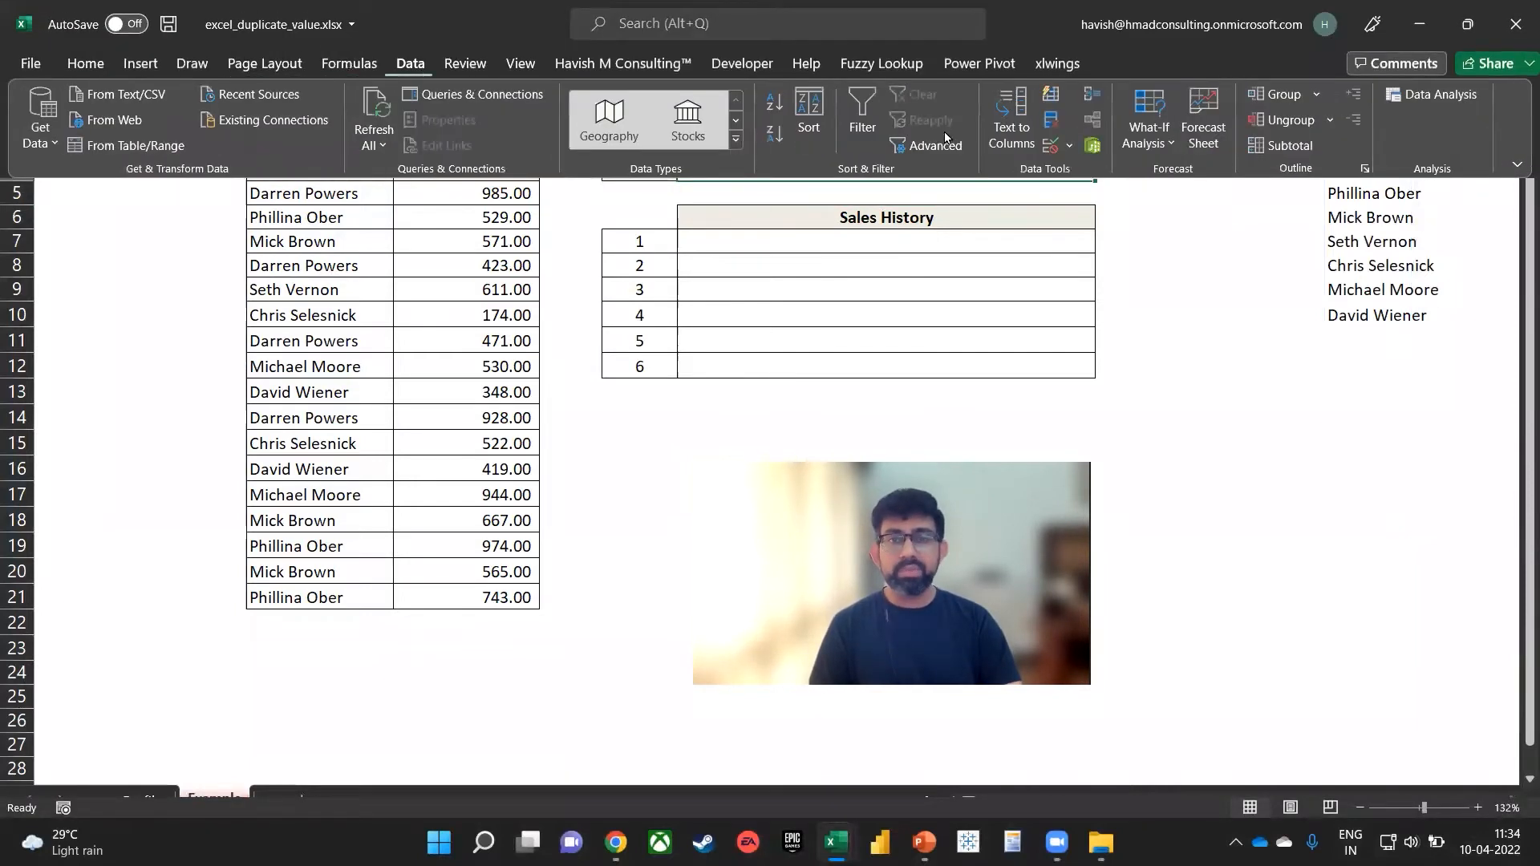
pyautogui.click(1056, 149)
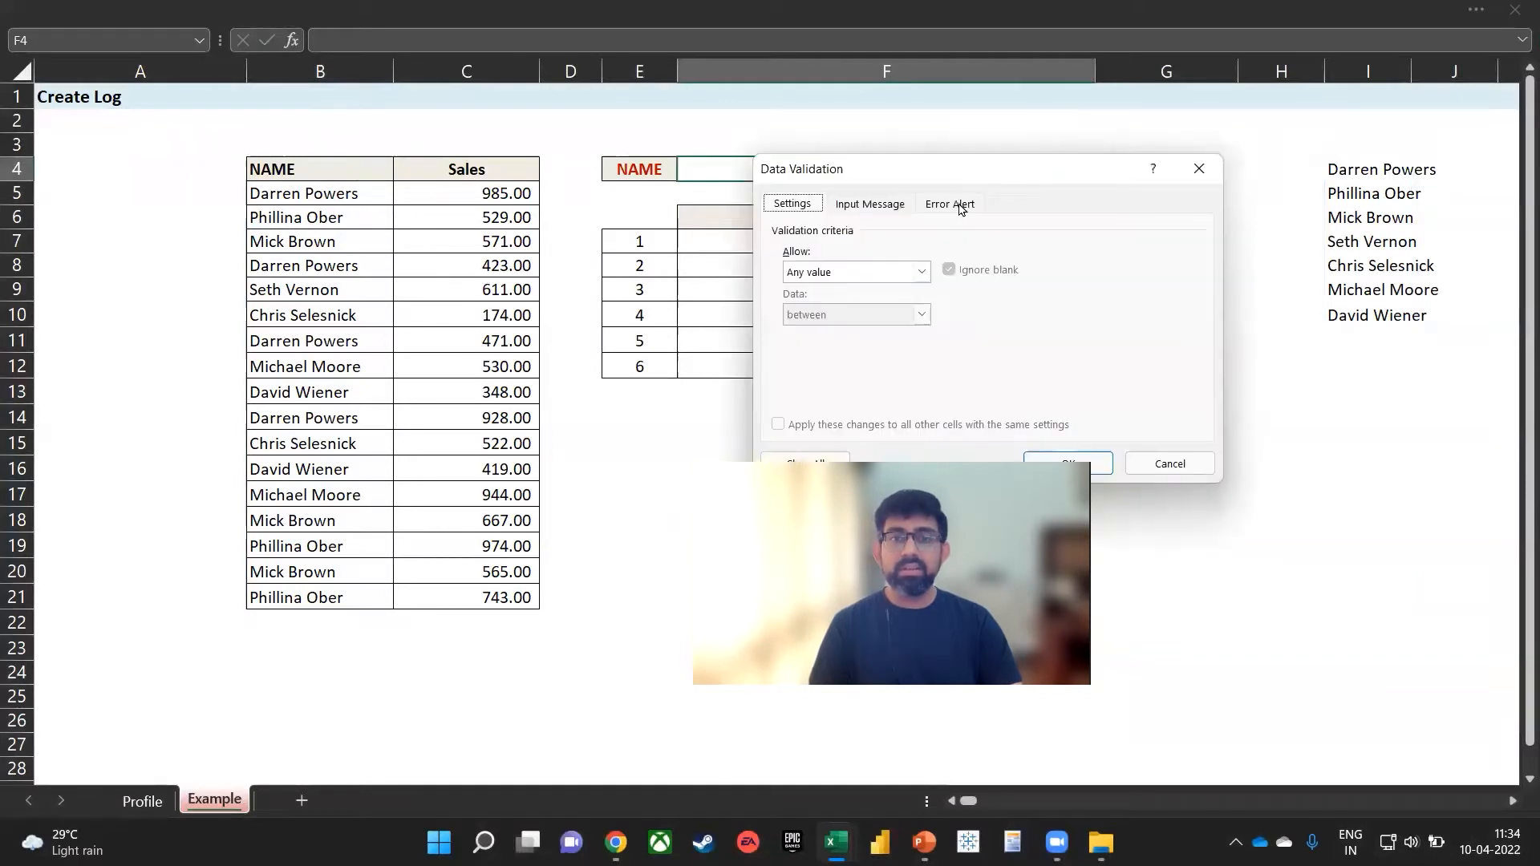
pyautogui.click(855, 276)
pyautogui.click(831, 331)
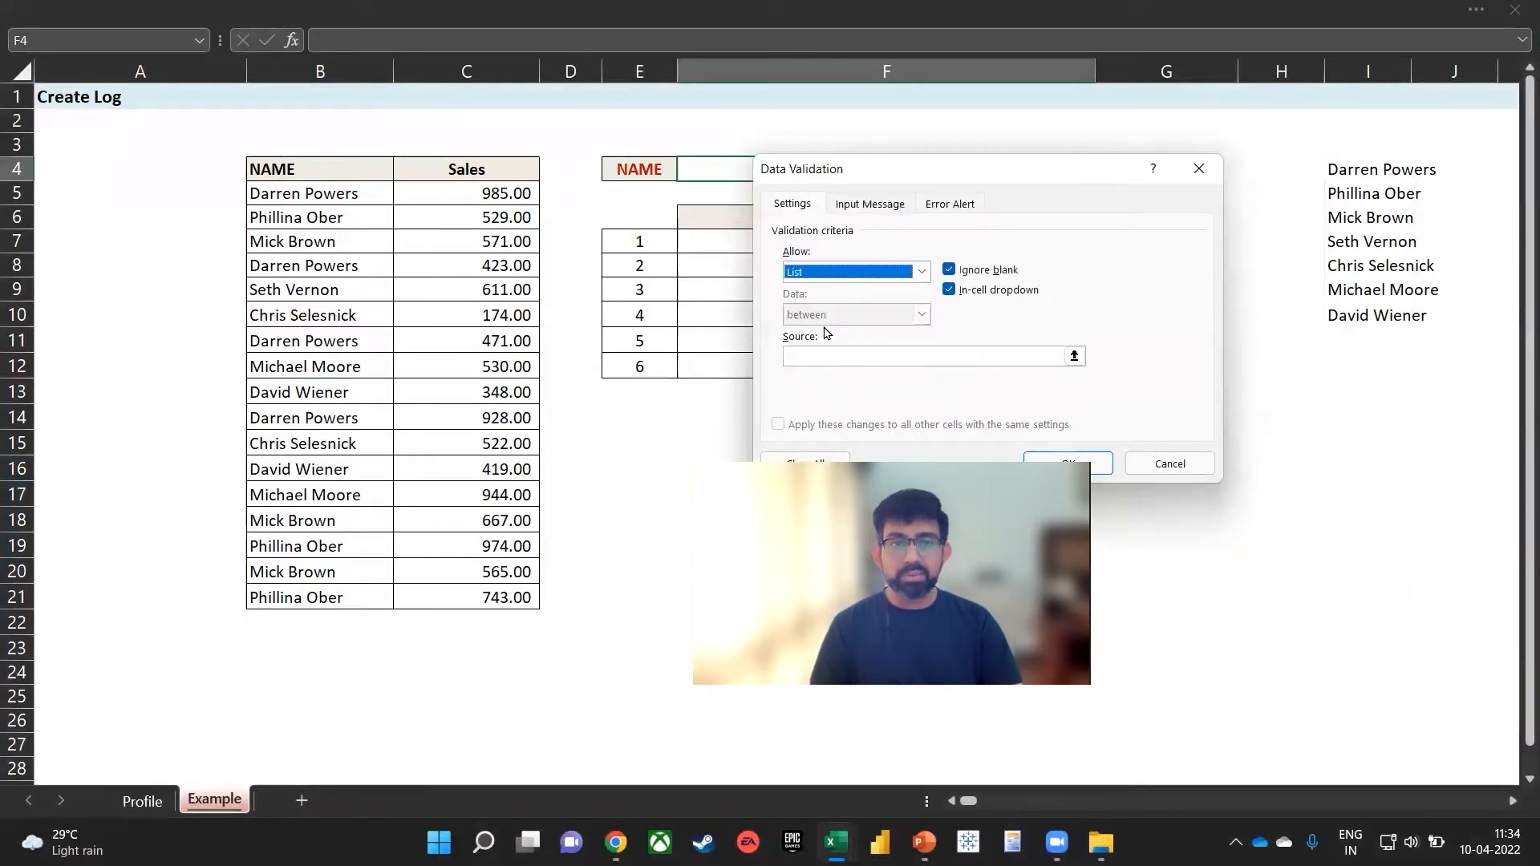
pyautogui.click(824, 353)
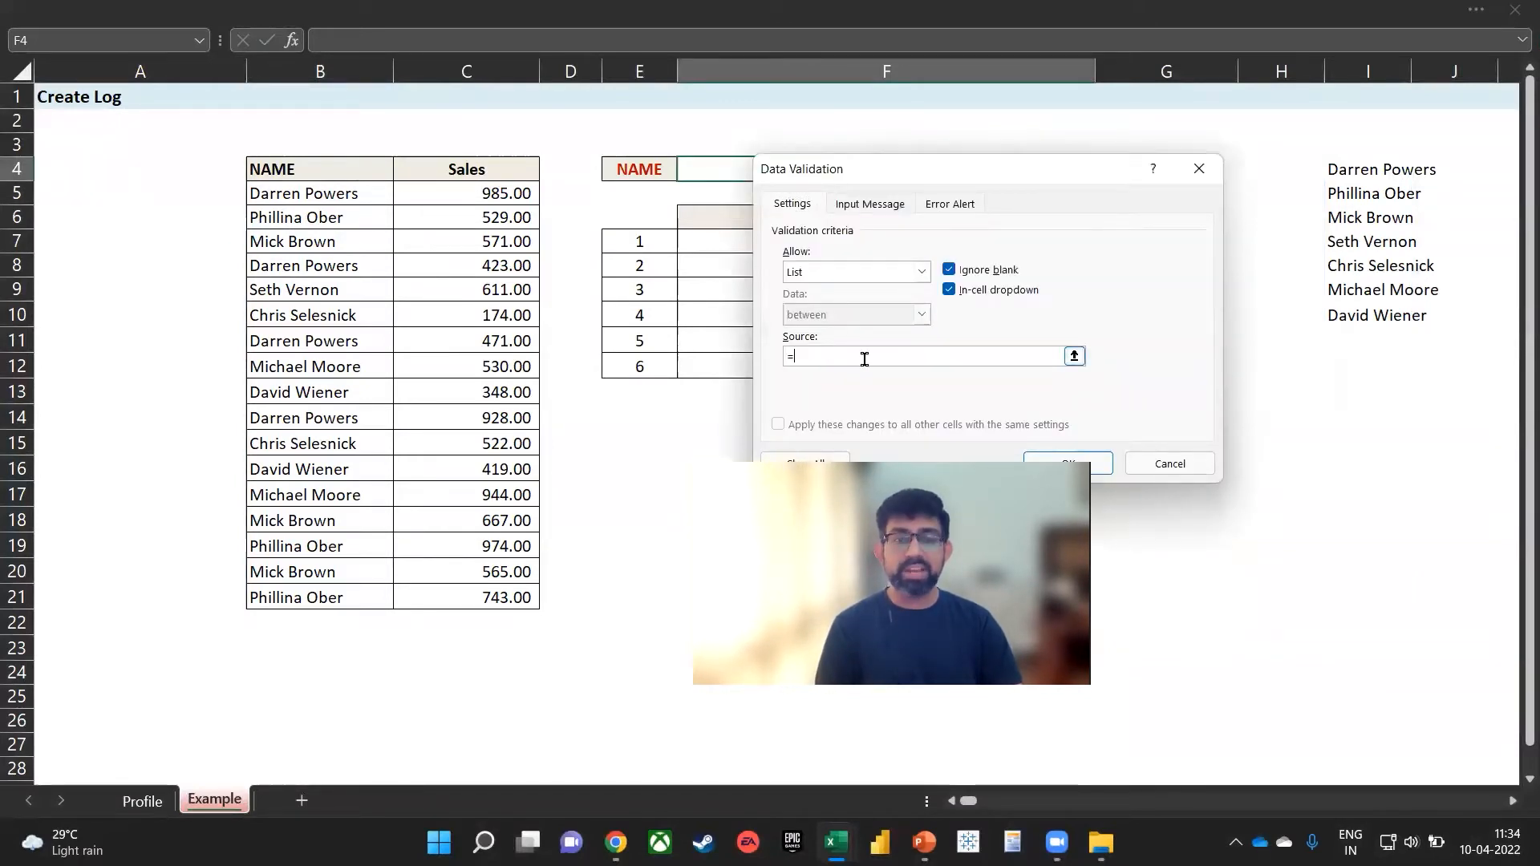
pyautogui.click(1377, 170)
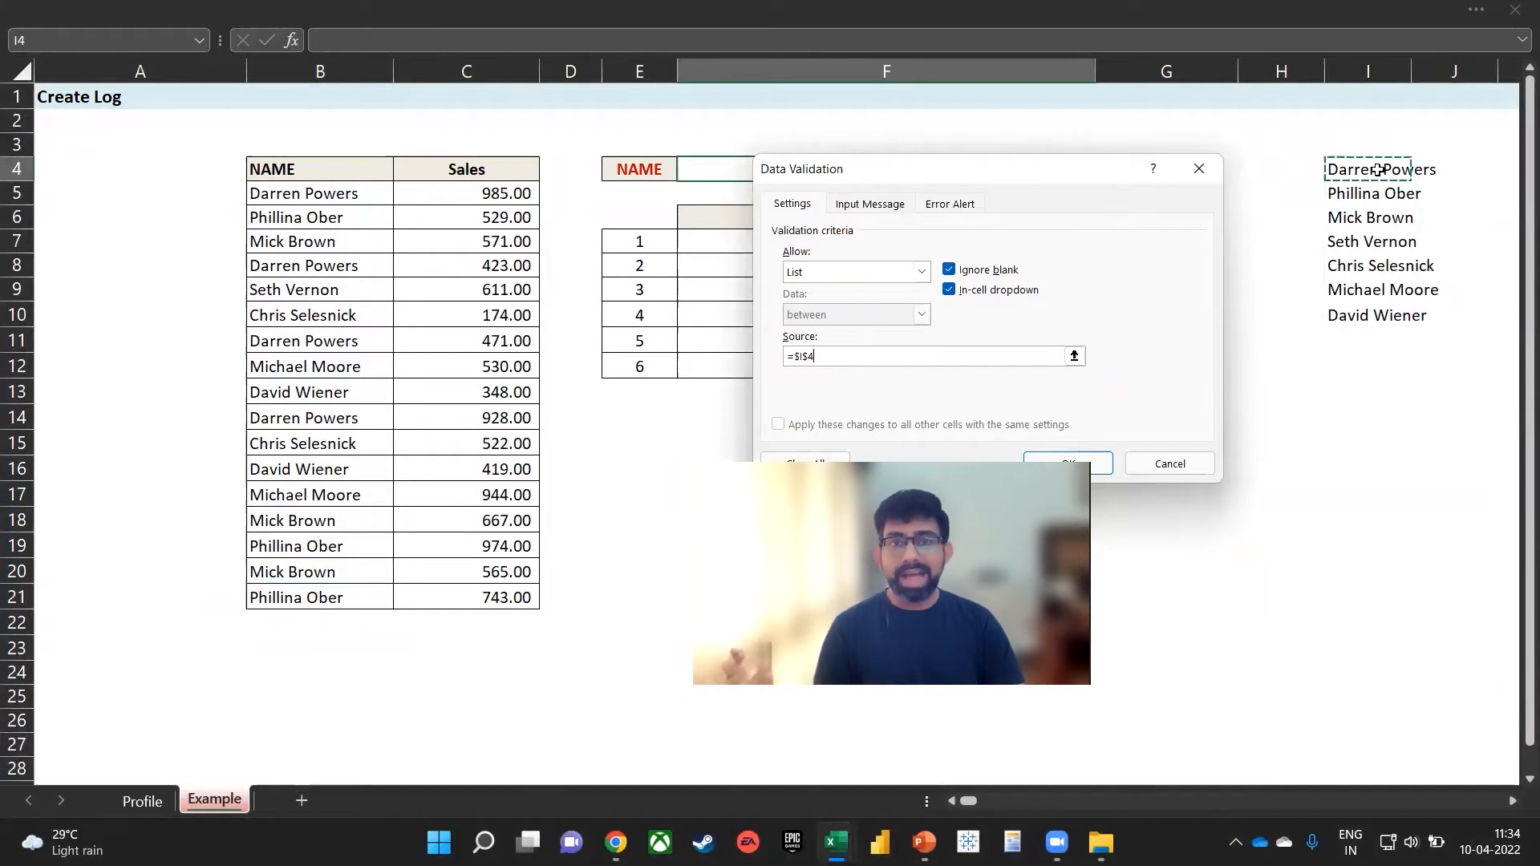
pyautogui.write('#')
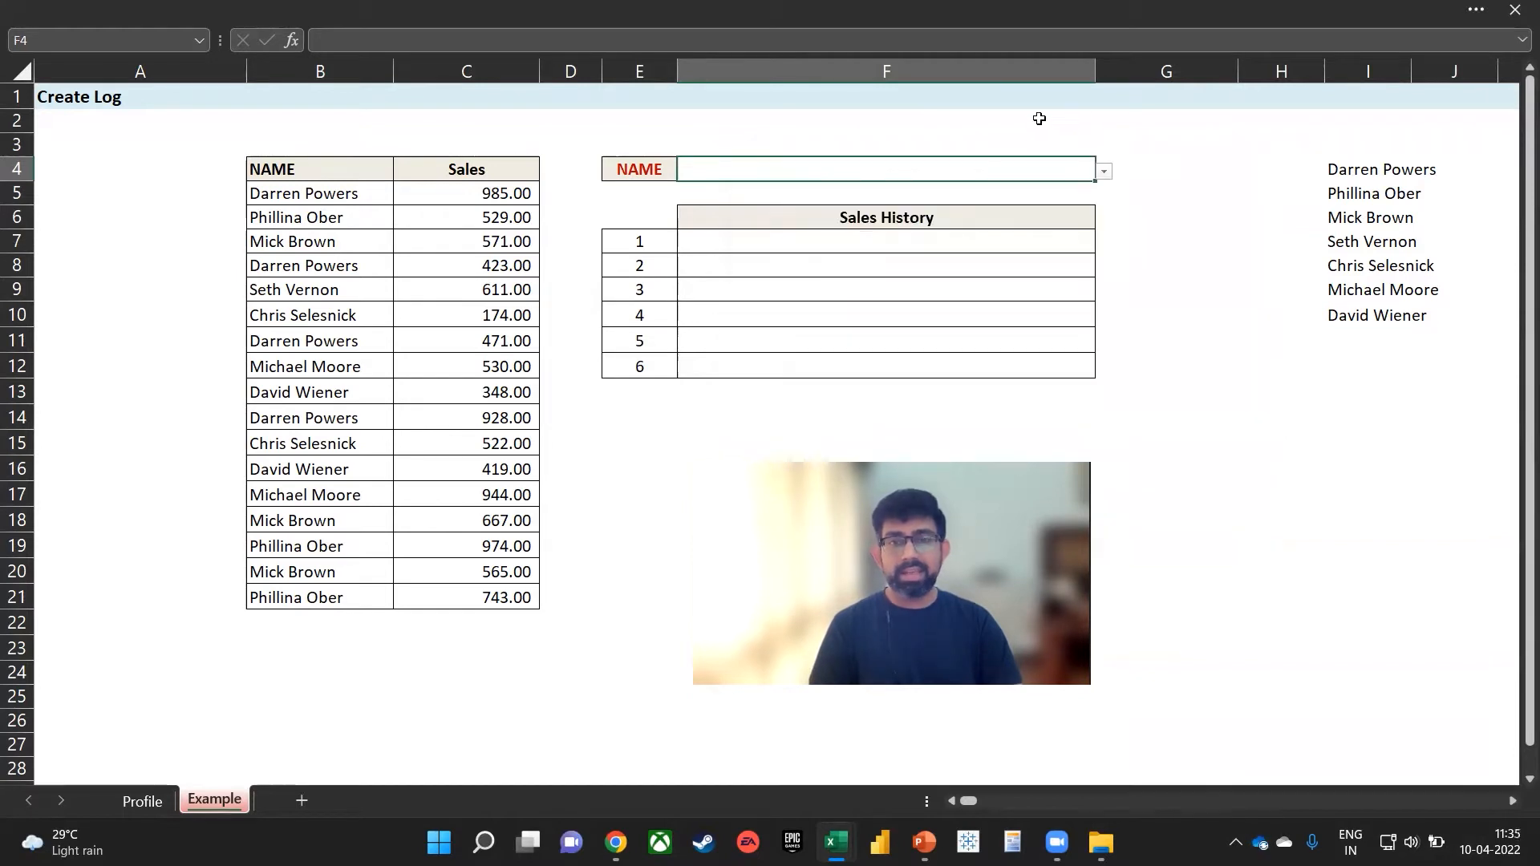
pyautogui.click(1068, 464)
pyautogui.click(1104, 174)
pyautogui.click(922, 244)
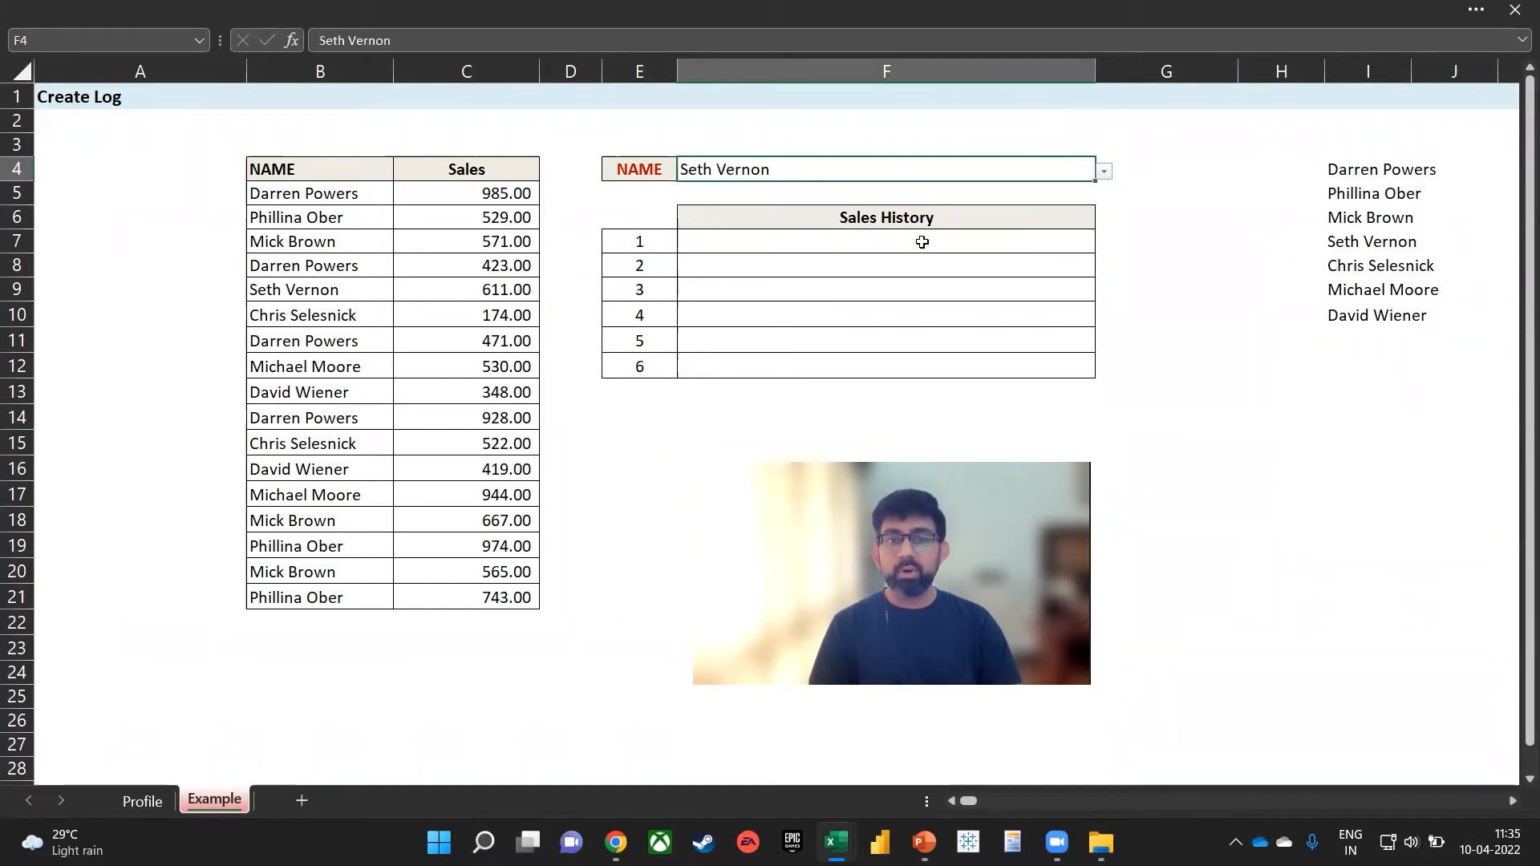
# Apply a light green fill to the name selection cell F4
pyautogui.click(481, 11)
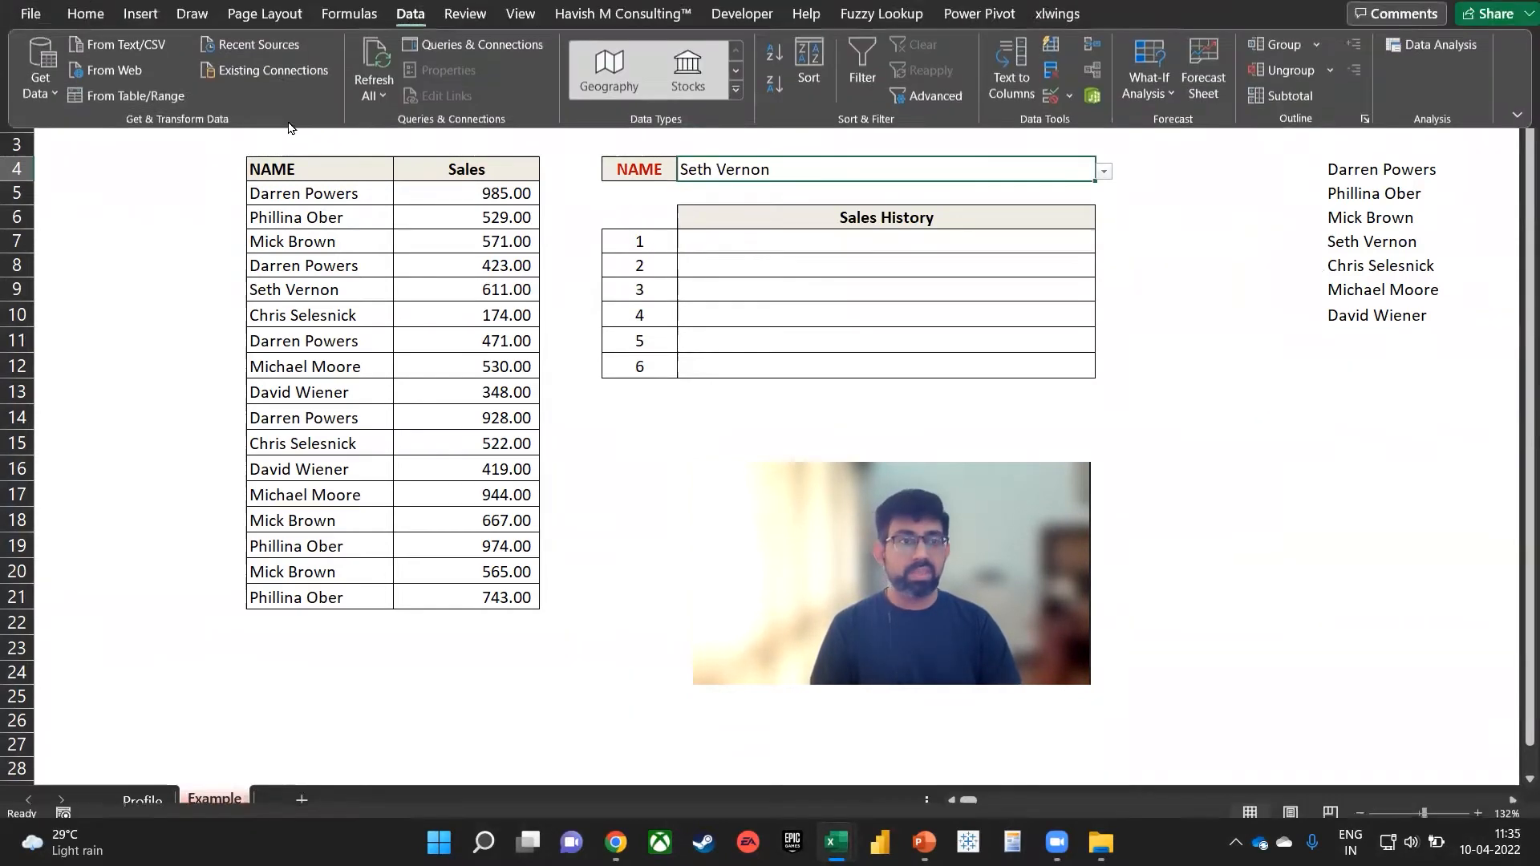
pyautogui.click(77, 64)
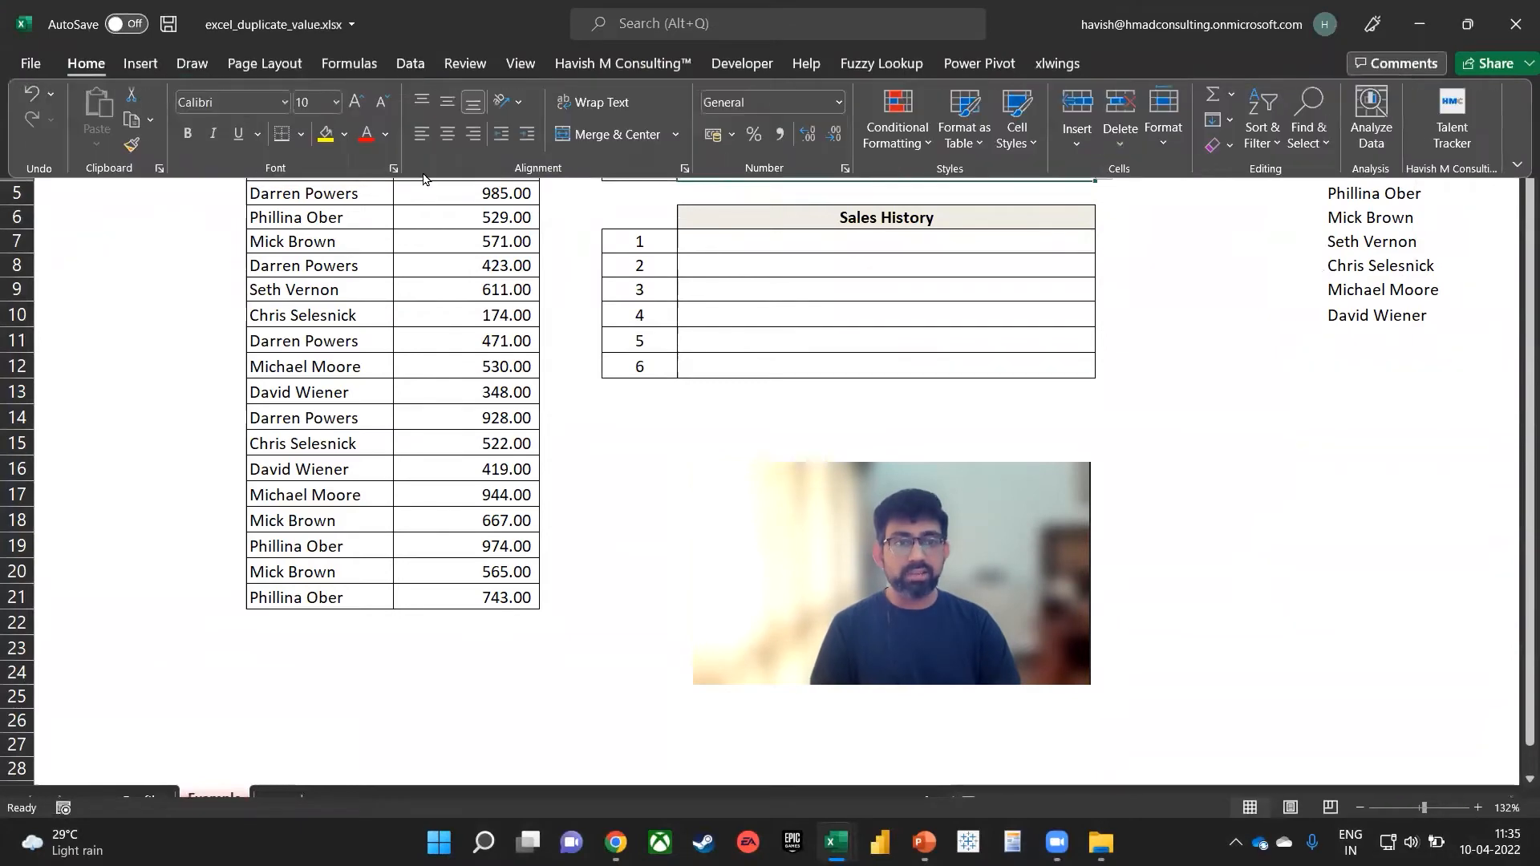
pyautogui.click(344, 134)
pyautogui.click(417, 232)
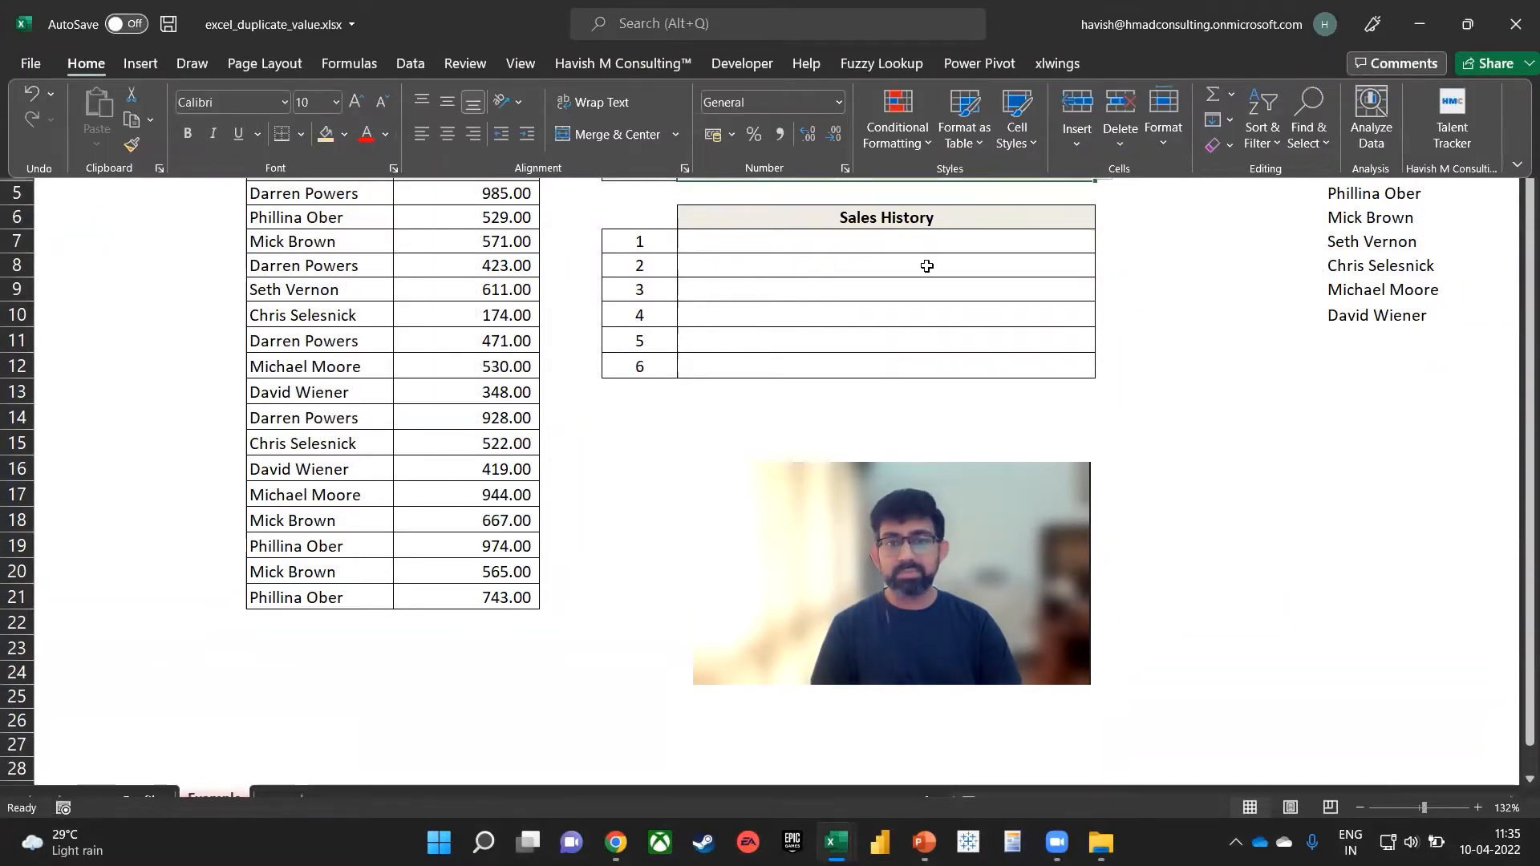
pyautogui.click(921, 250)
pyautogui.click(1102, 197)
pyautogui.click(1027, 194)
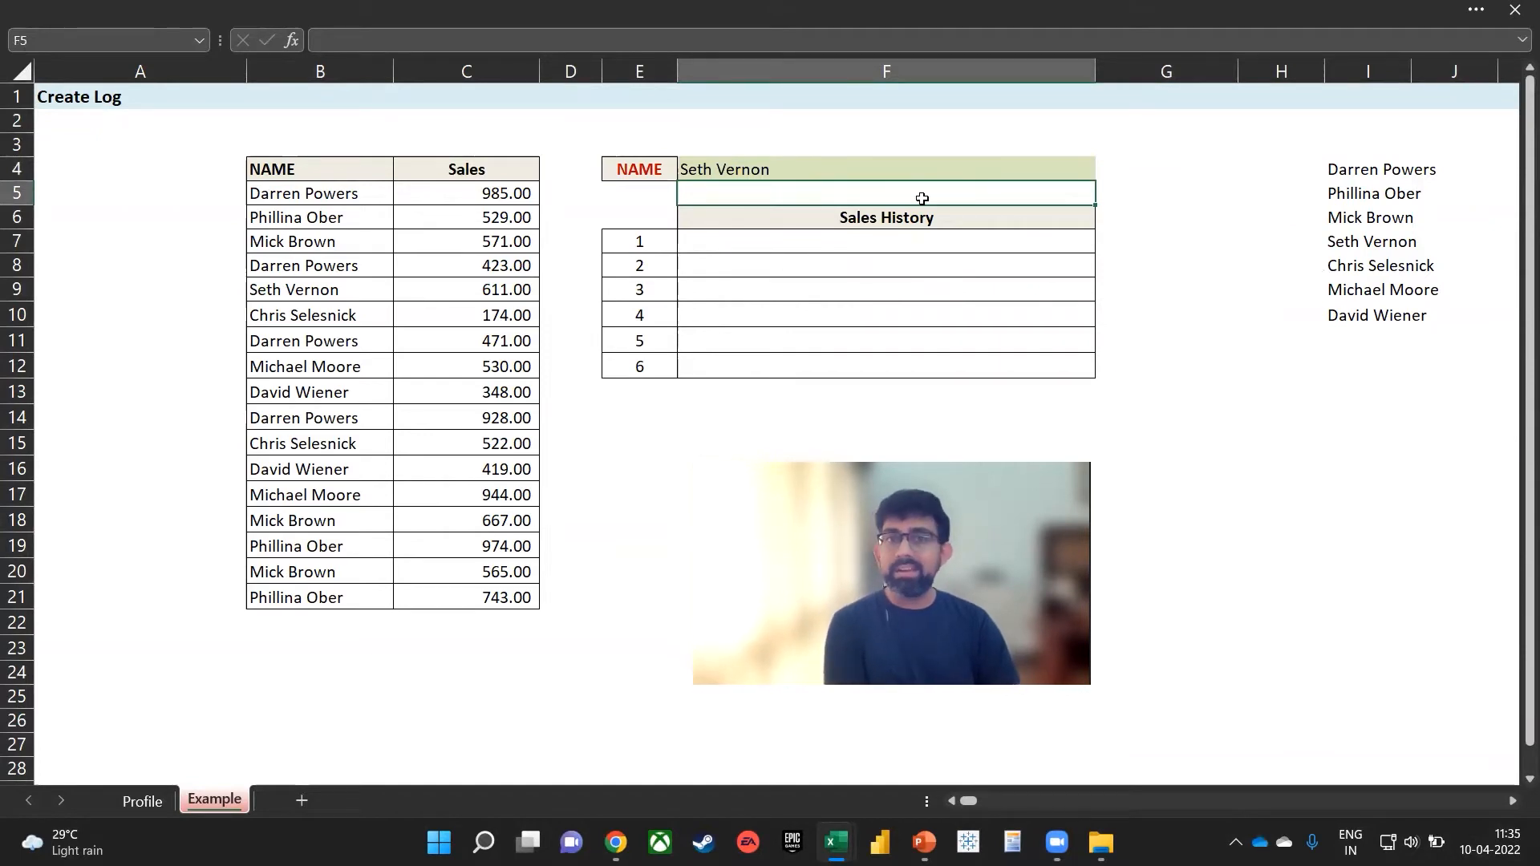
# Test the dynamic dropdown in F4 by adding a new first name in B22, and undo that entry
pyautogui.click(342, 623)
pyautogui.write('H')
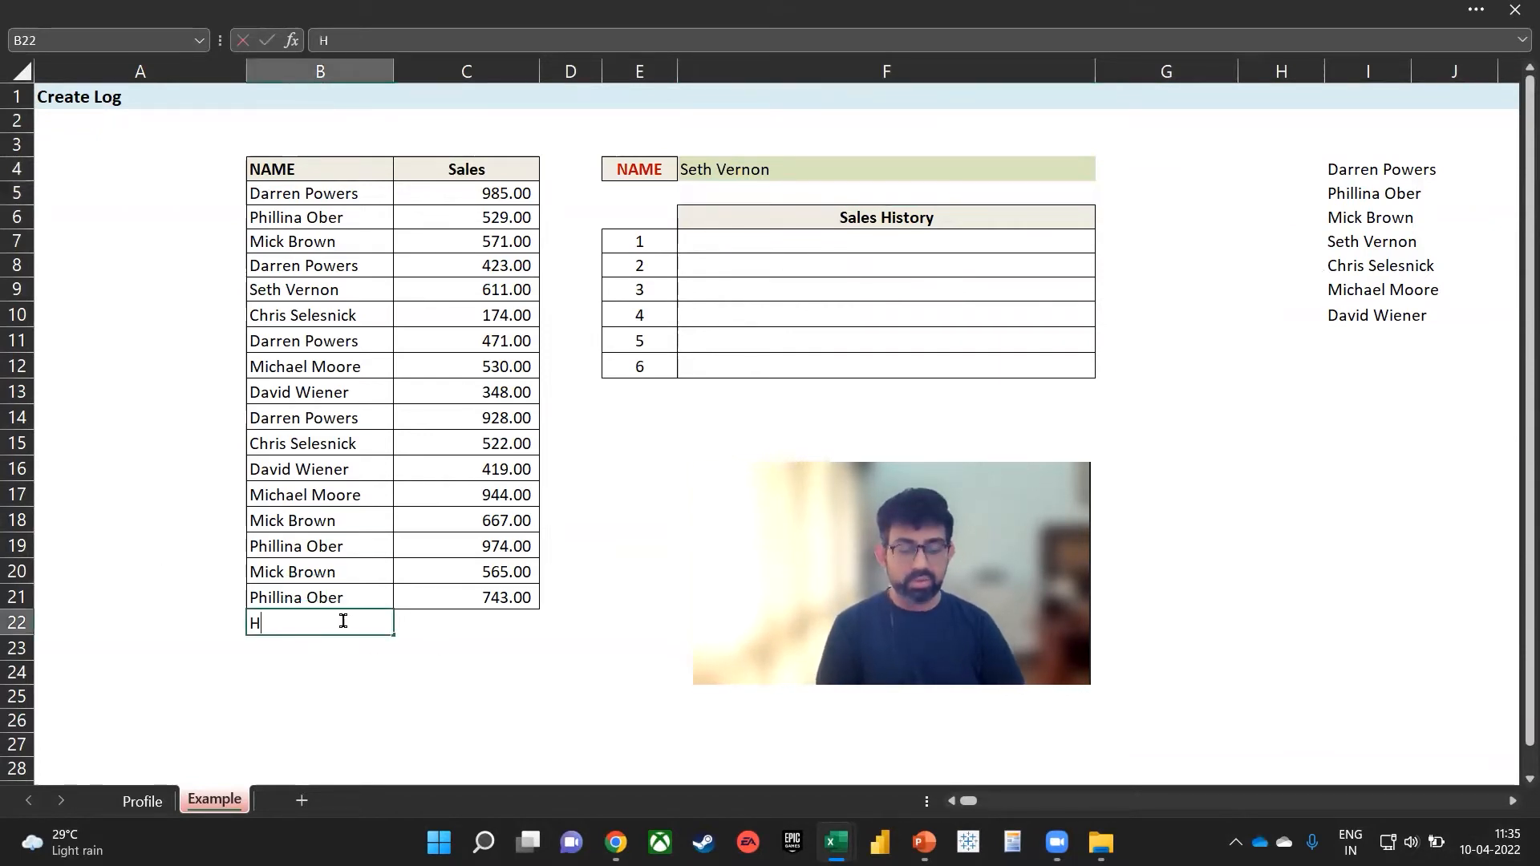
pyautogui.write('avish')
pyautogui.press('Return')
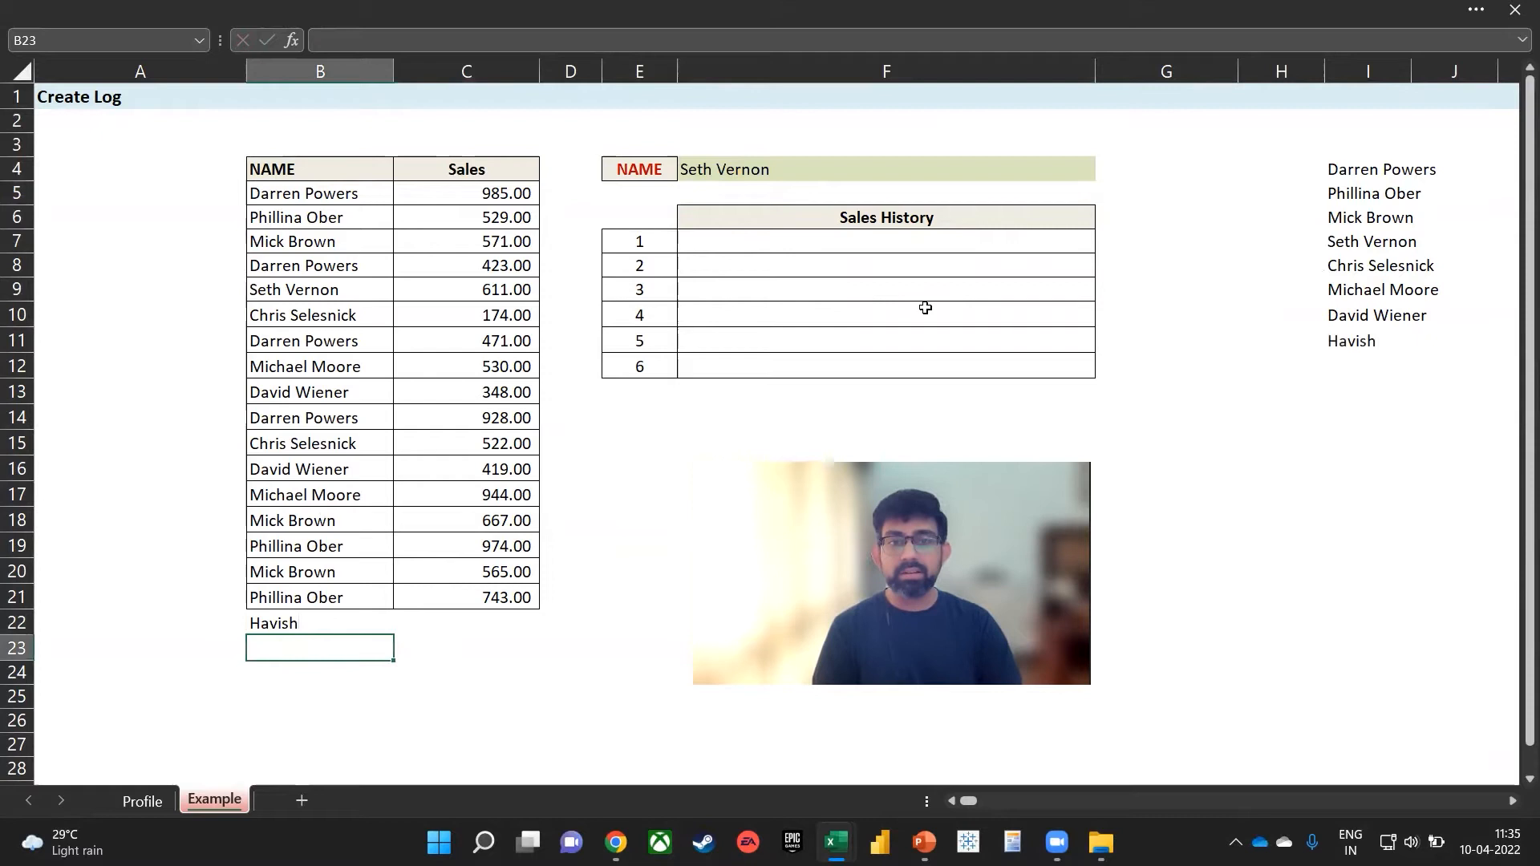
pyautogui.click(1065, 165)
pyautogui.click(1104, 170)
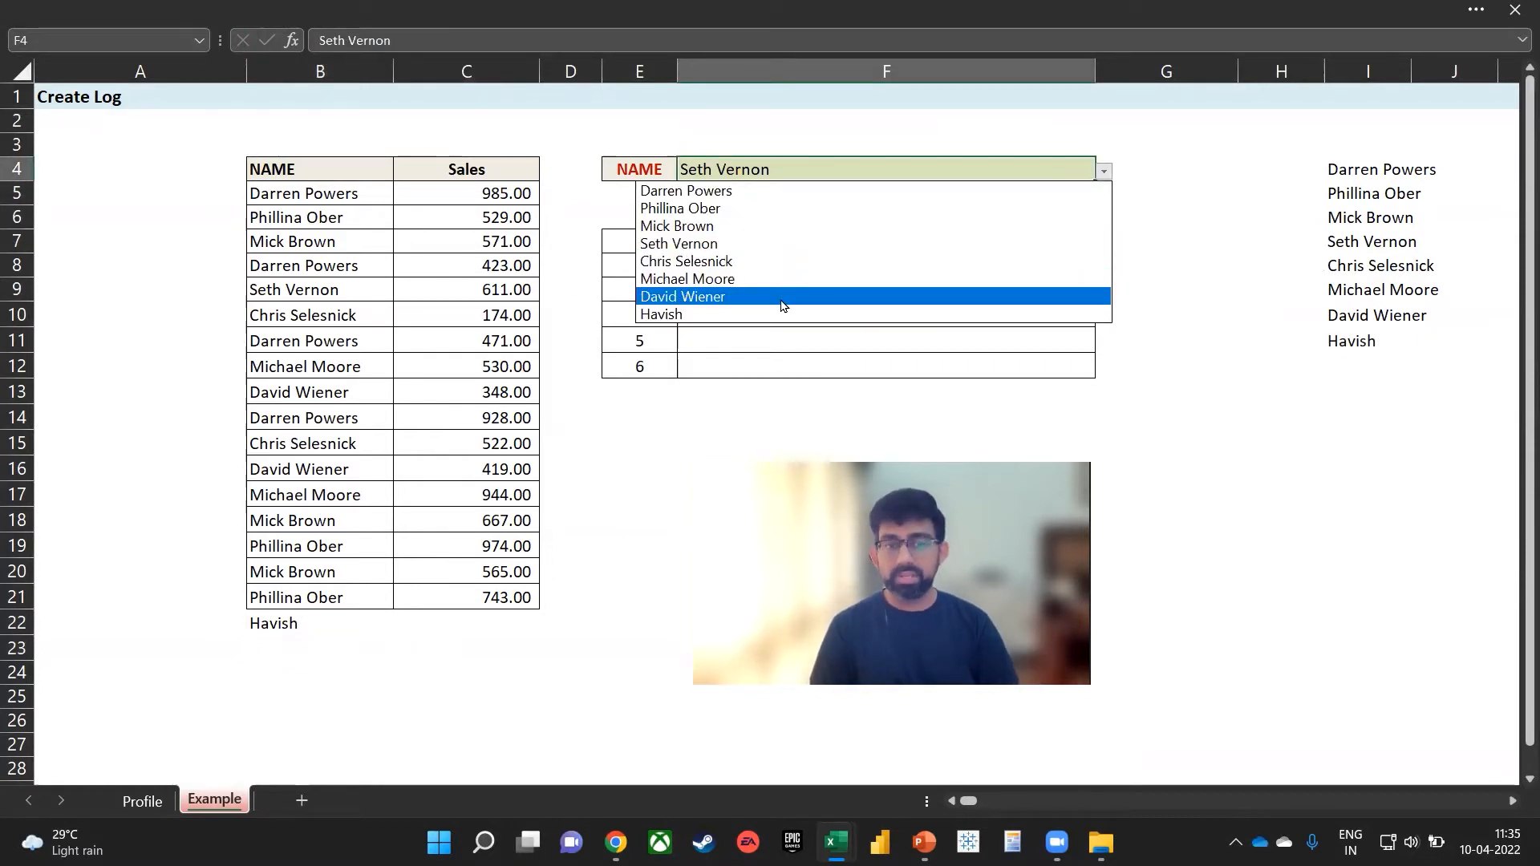
pyautogui.press('Escape')
pyautogui.hotkey('ctrl', 'z')
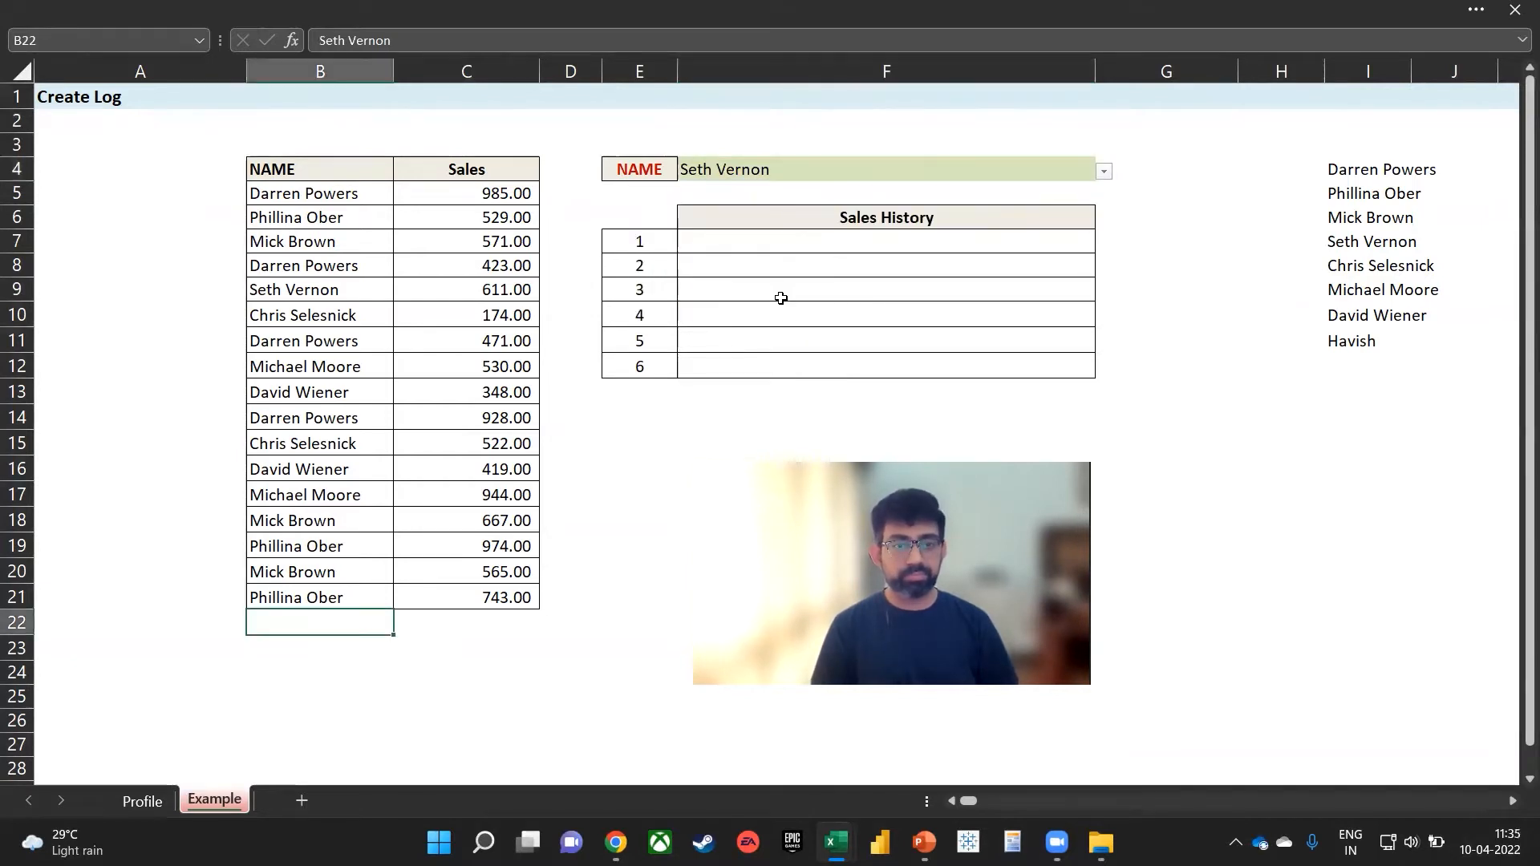
# Choose the first name from the dropdown in F4 and select the names and sales data in B5:C21
pyautogui.click(780, 298)
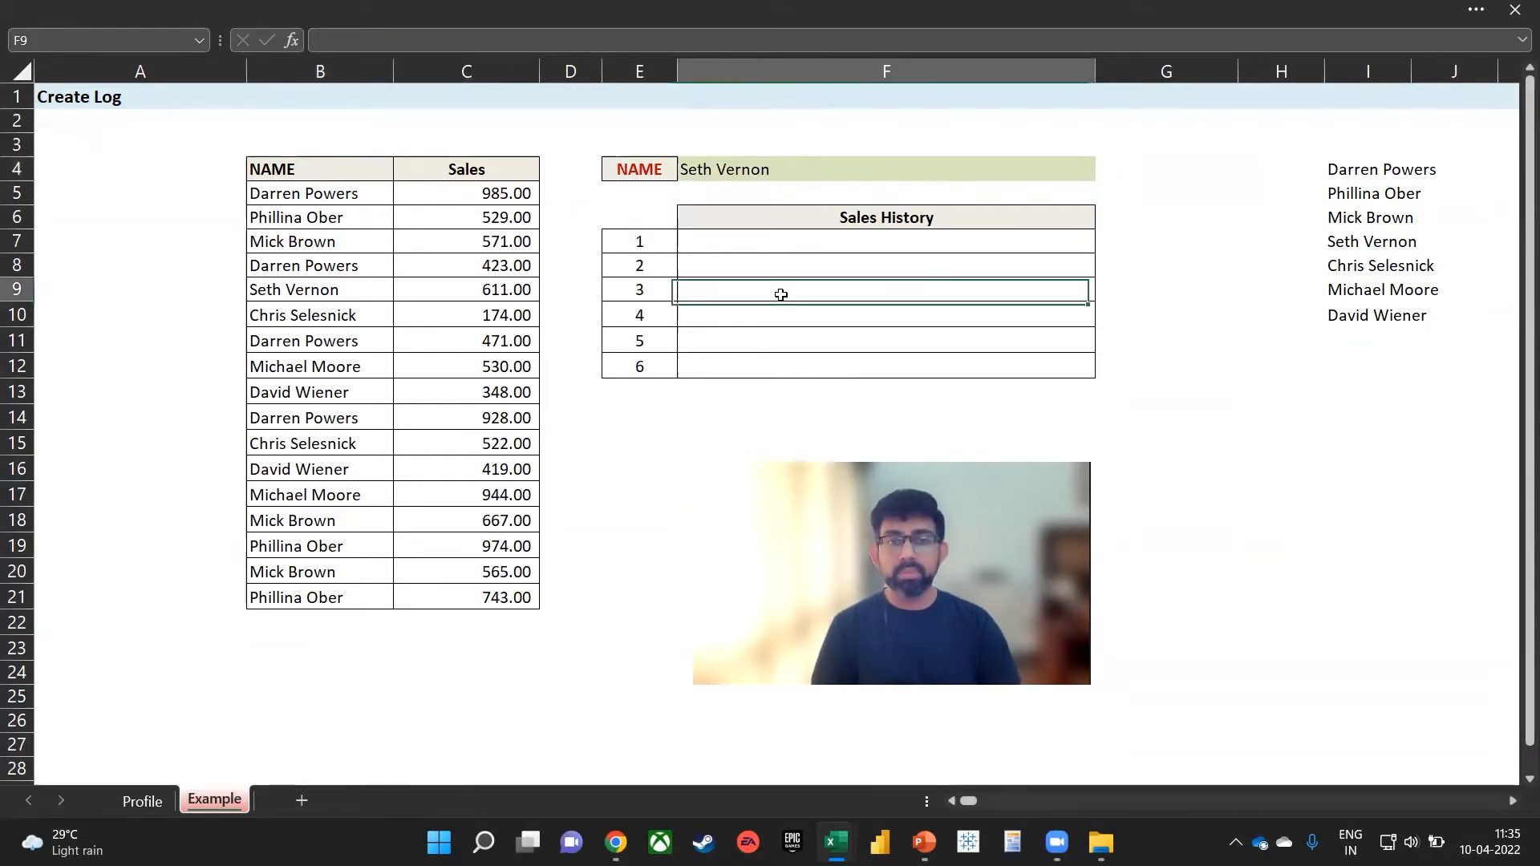
pyautogui.click(787, 235)
pyautogui.click(793, 176)
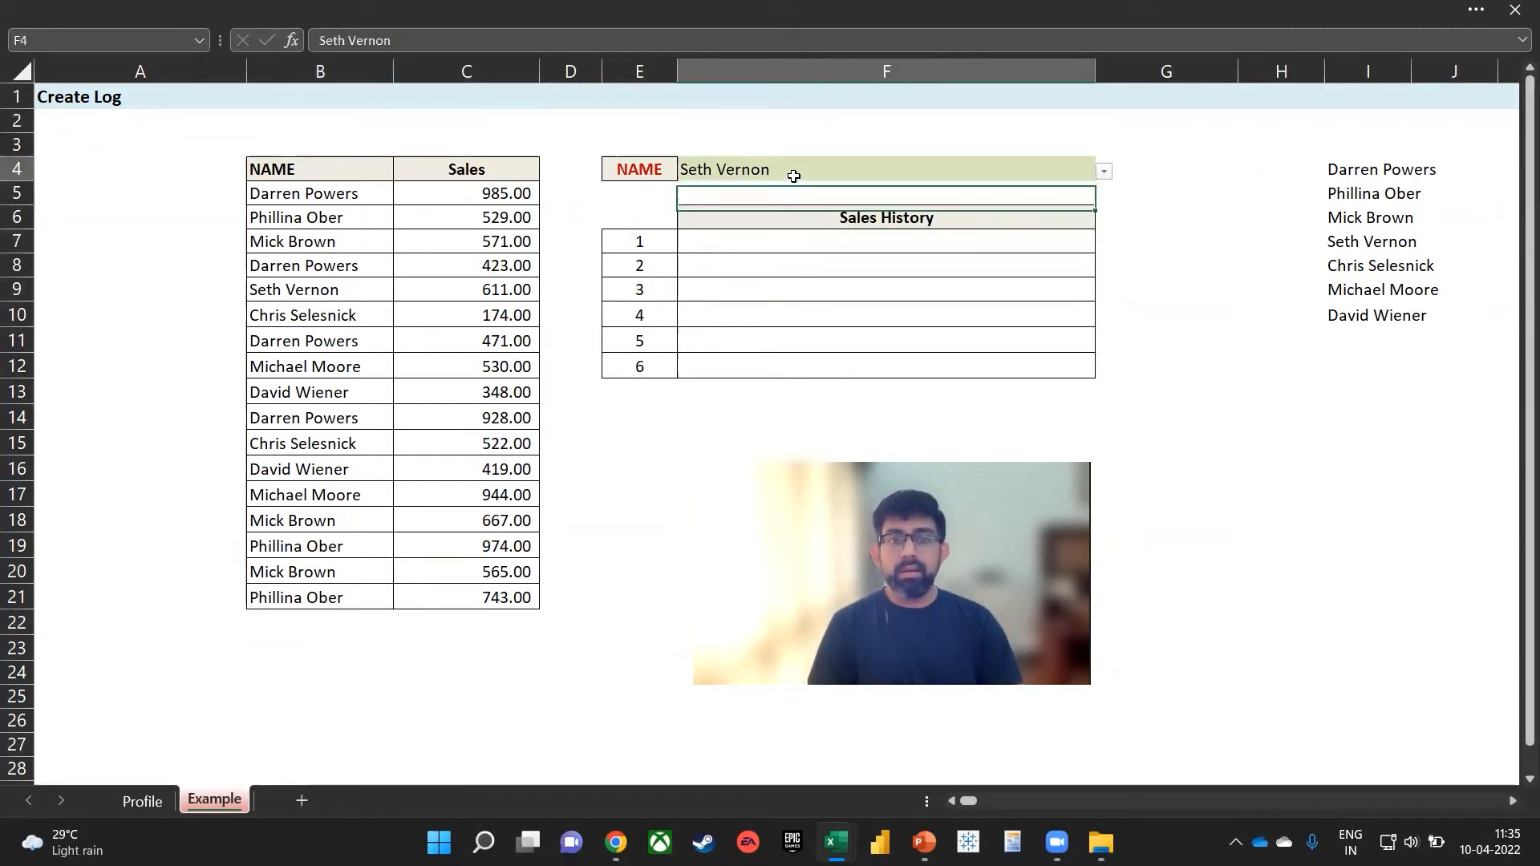
pyautogui.click(1104, 171)
pyautogui.click(993, 193)
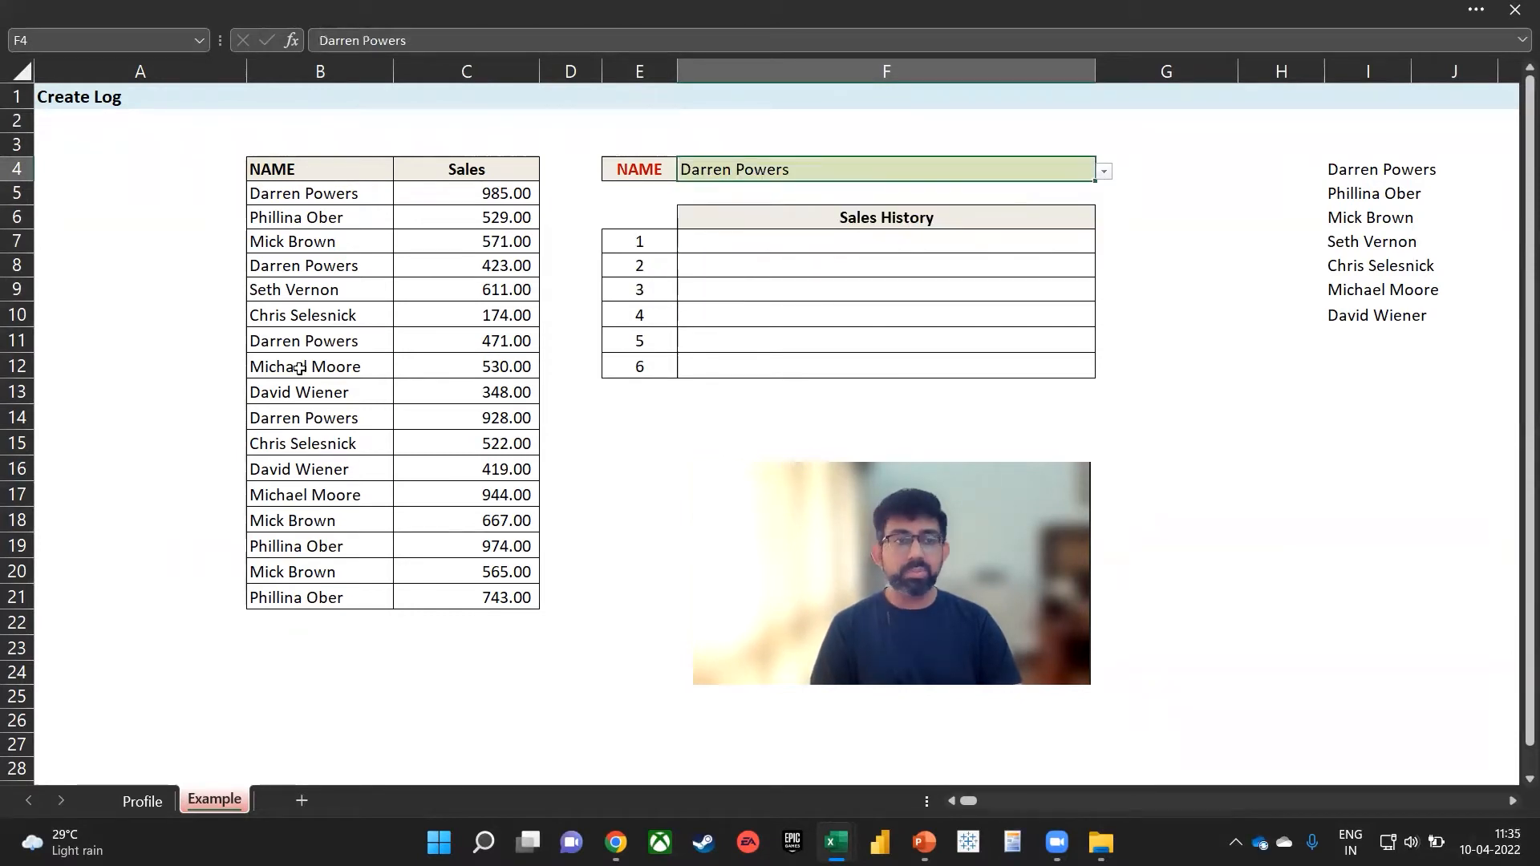
pyautogui.moveTo(334, 192); pyautogui.dragTo(506, 597)
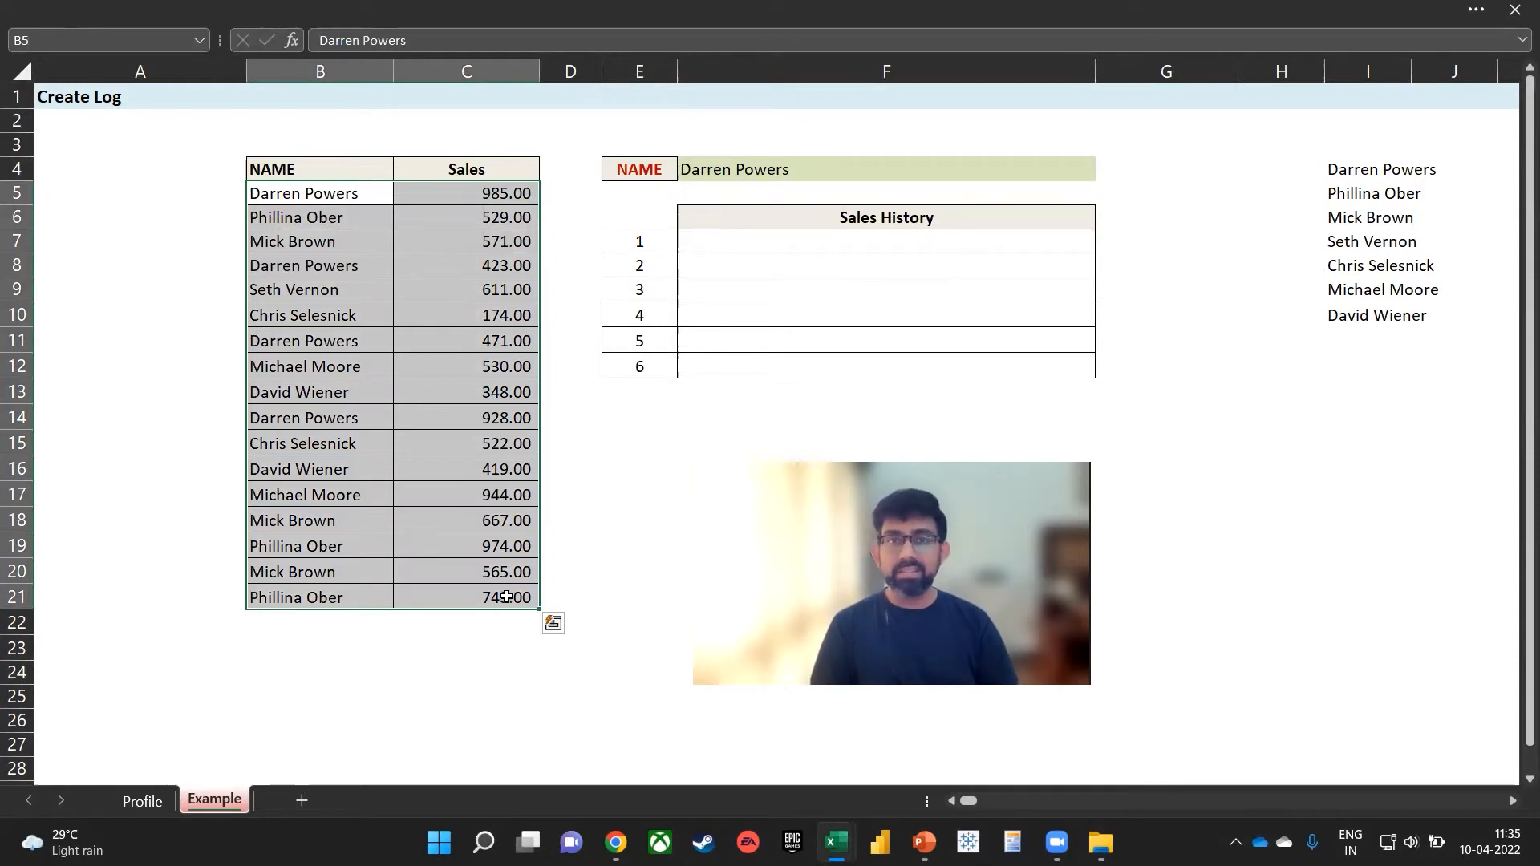
# Add an Equal To highlight rule on names B5:B21 comparing with =$F$4, using Light Red Fill with Dark Red Text
pyautogui.moveTo(474, 6)
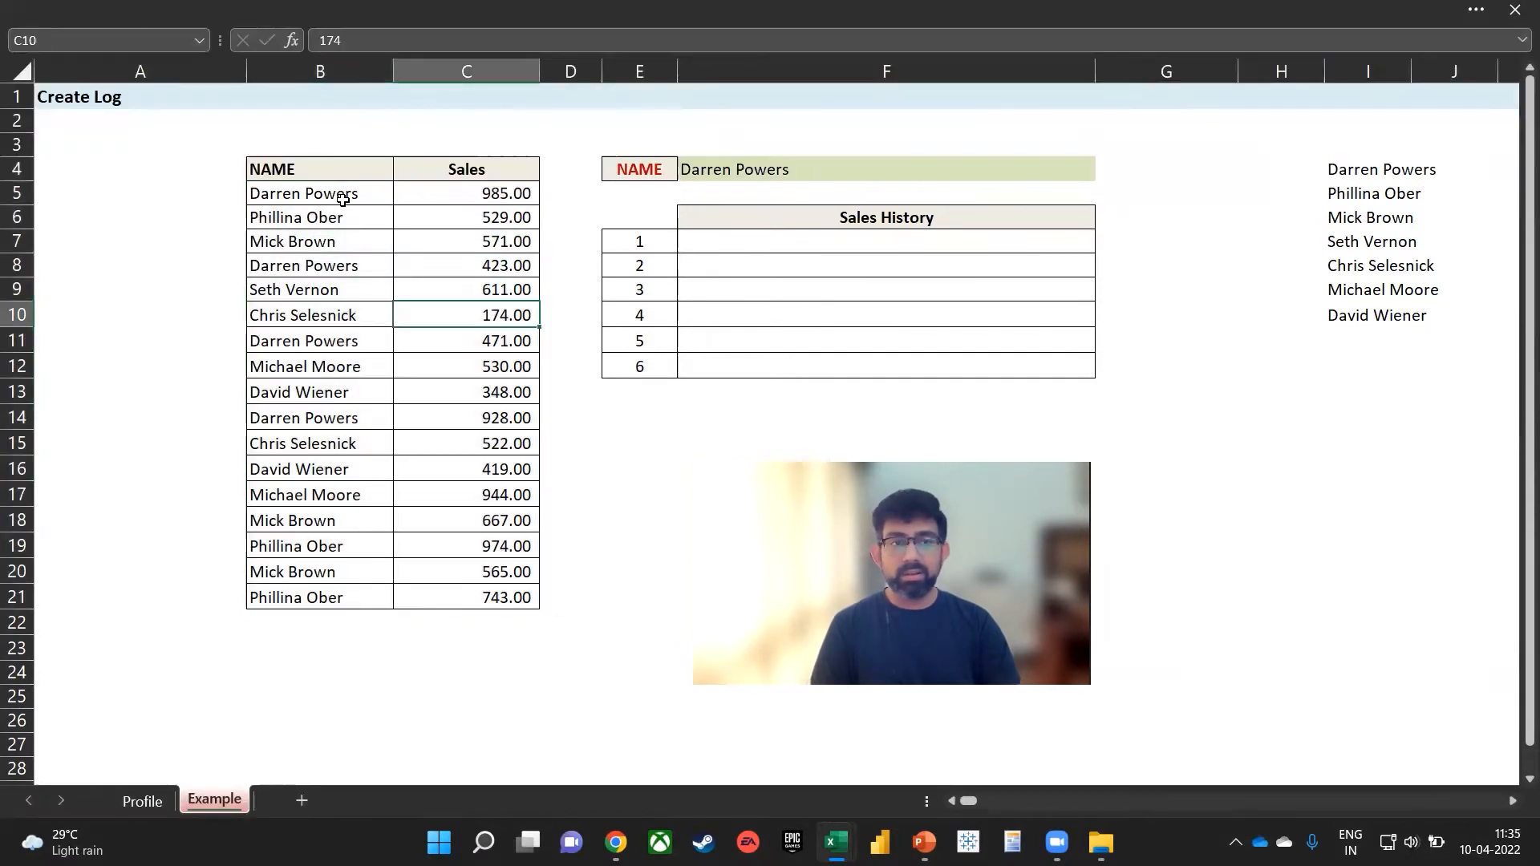
pyautogui.moveTo(345, 196); pyautogui.dragTo(326, 596)
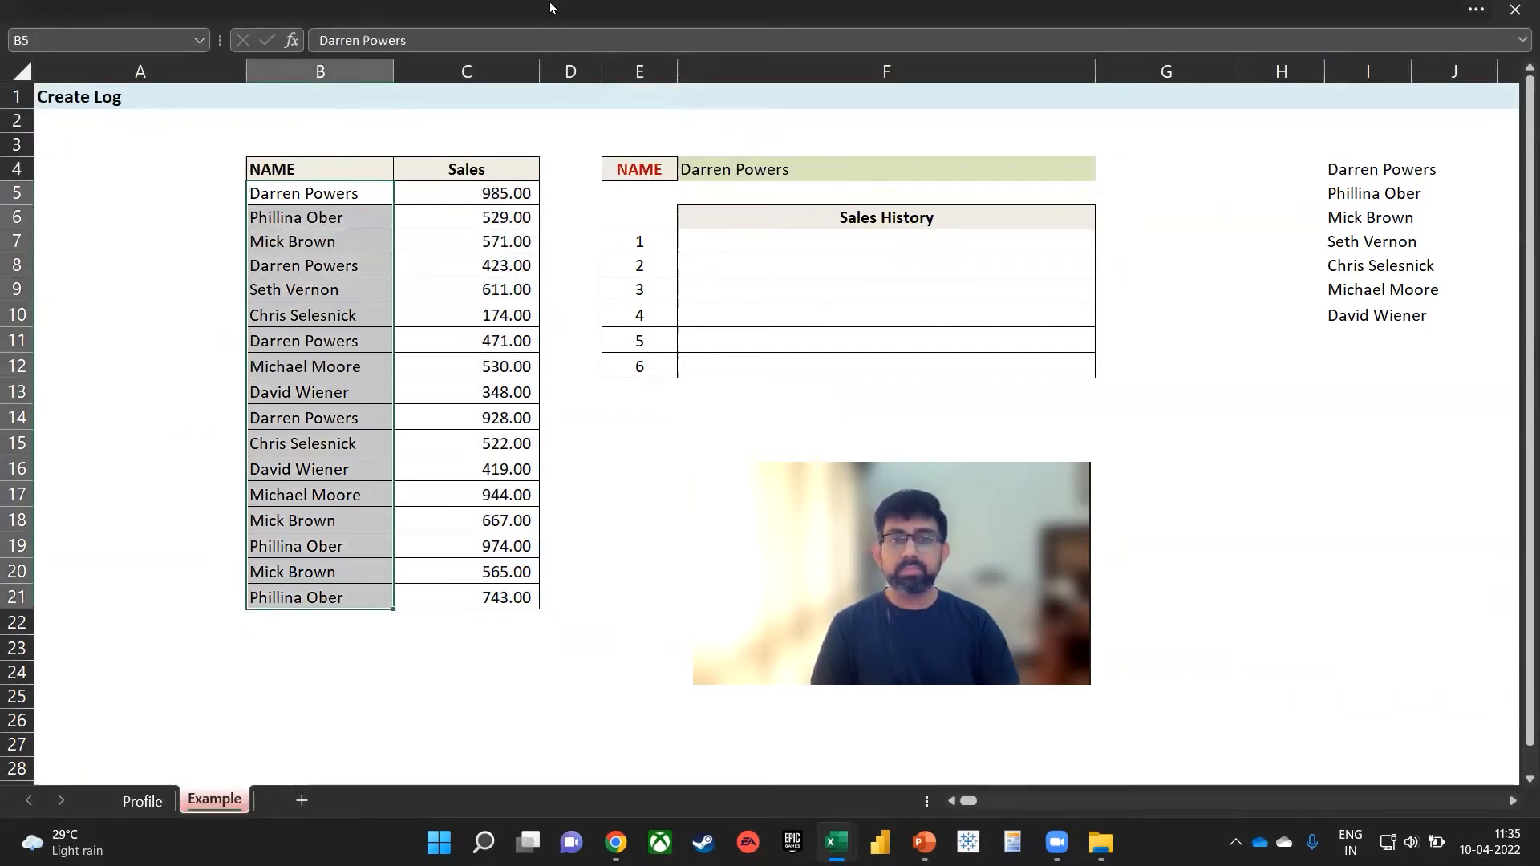
pyautogui.moveTo(549, 6)
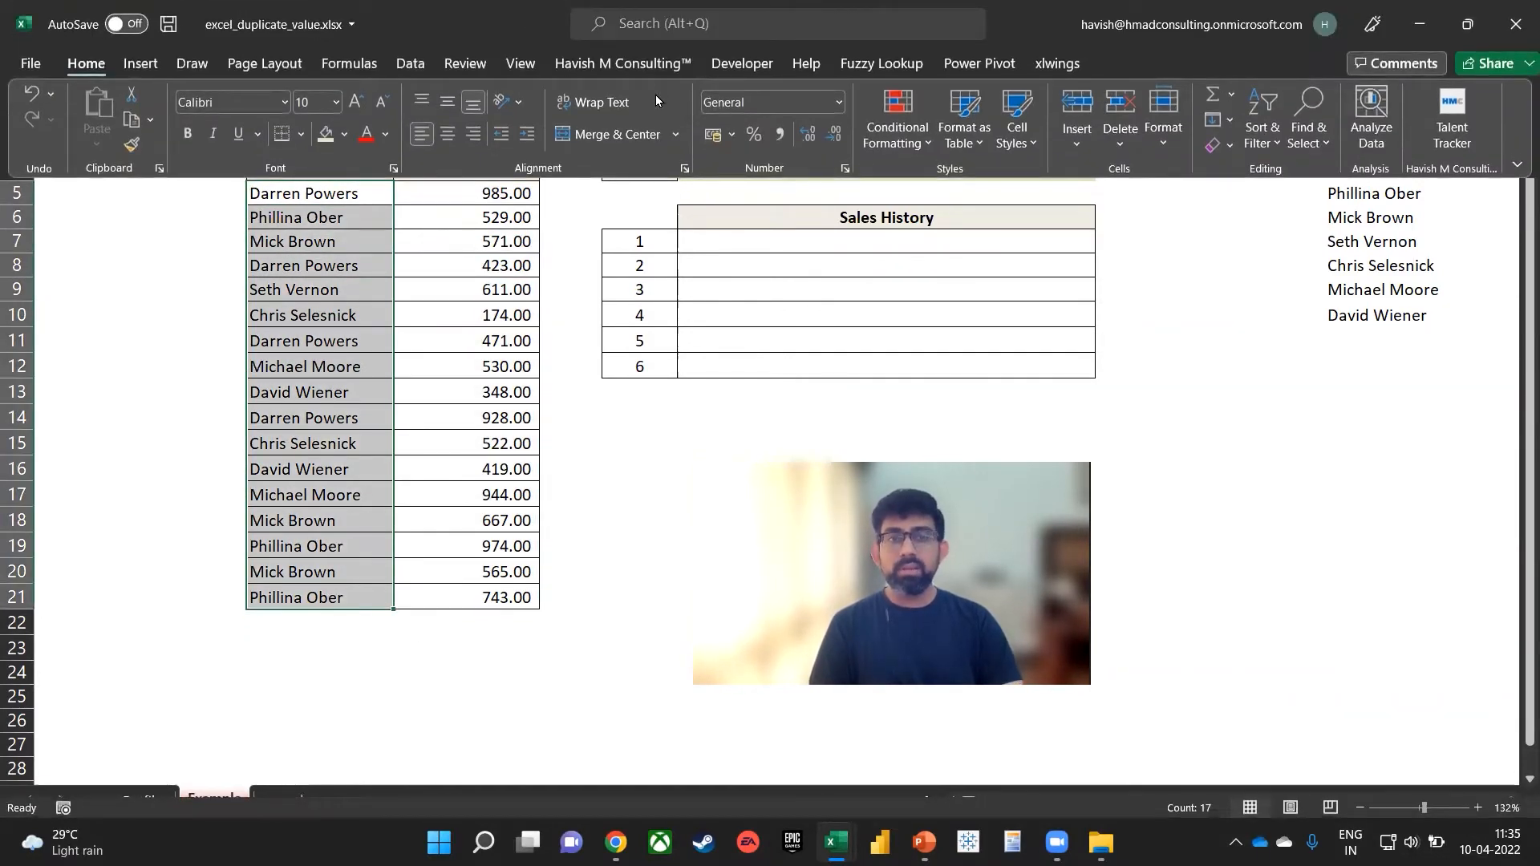
pyautogui.click(891, 132)
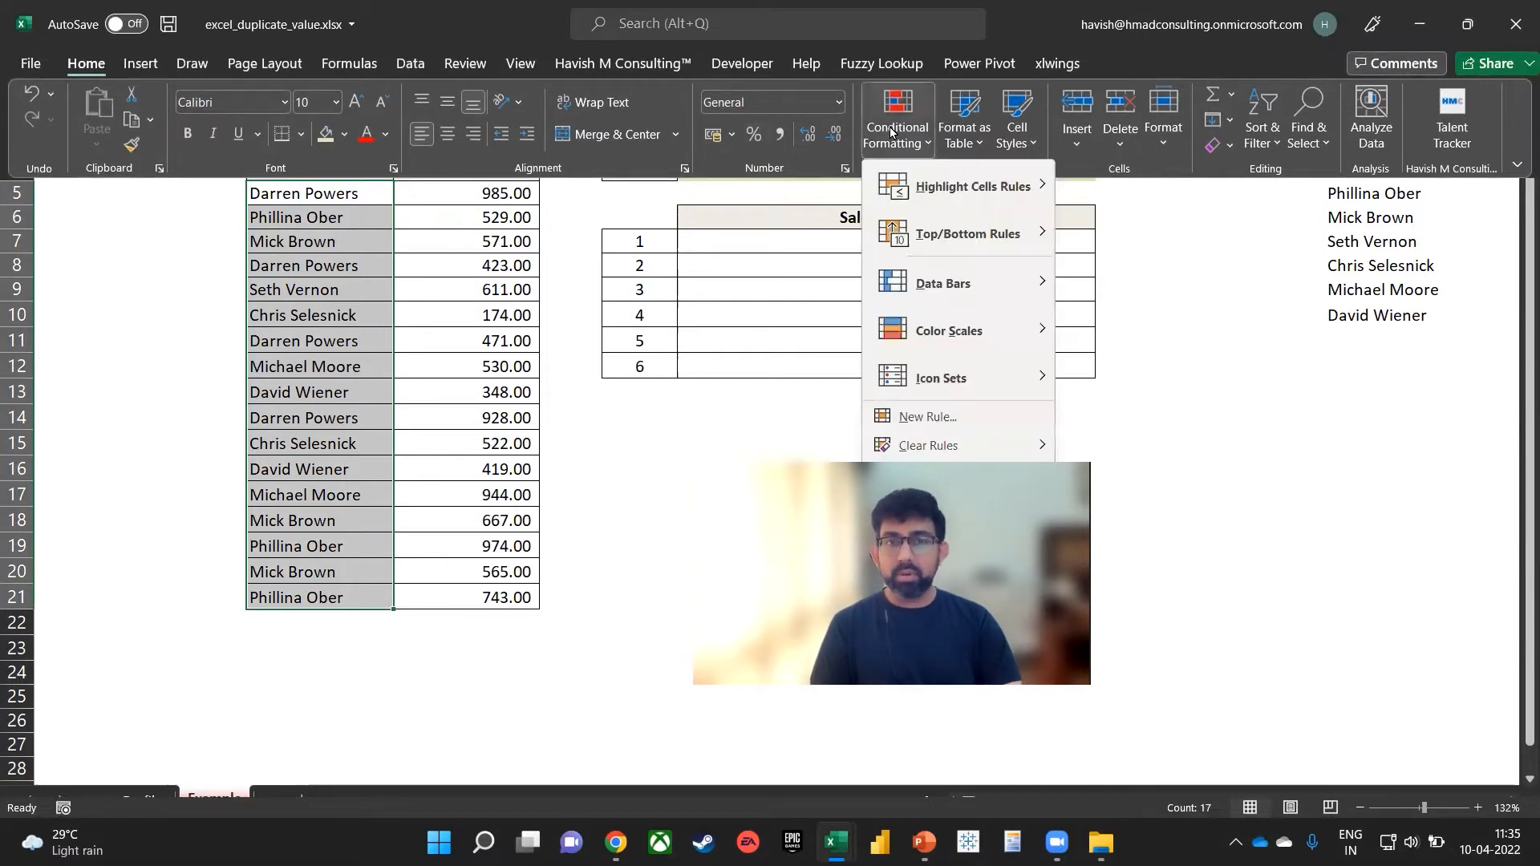
pyautogui.moveTo(992, 198)
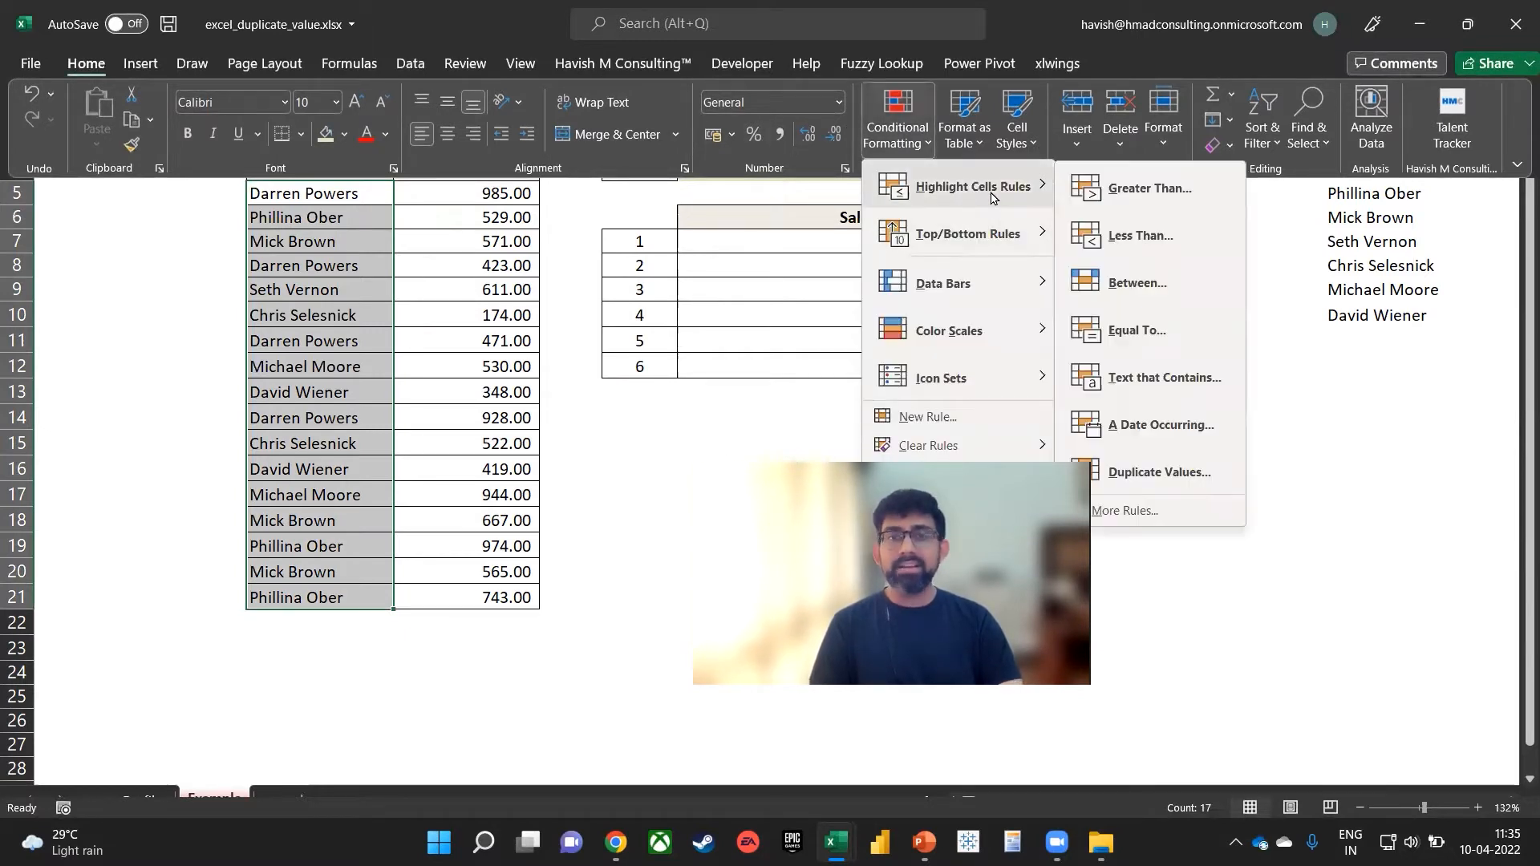
pyautogui.click(1127, 331)
pyautogui.click(920, 181)
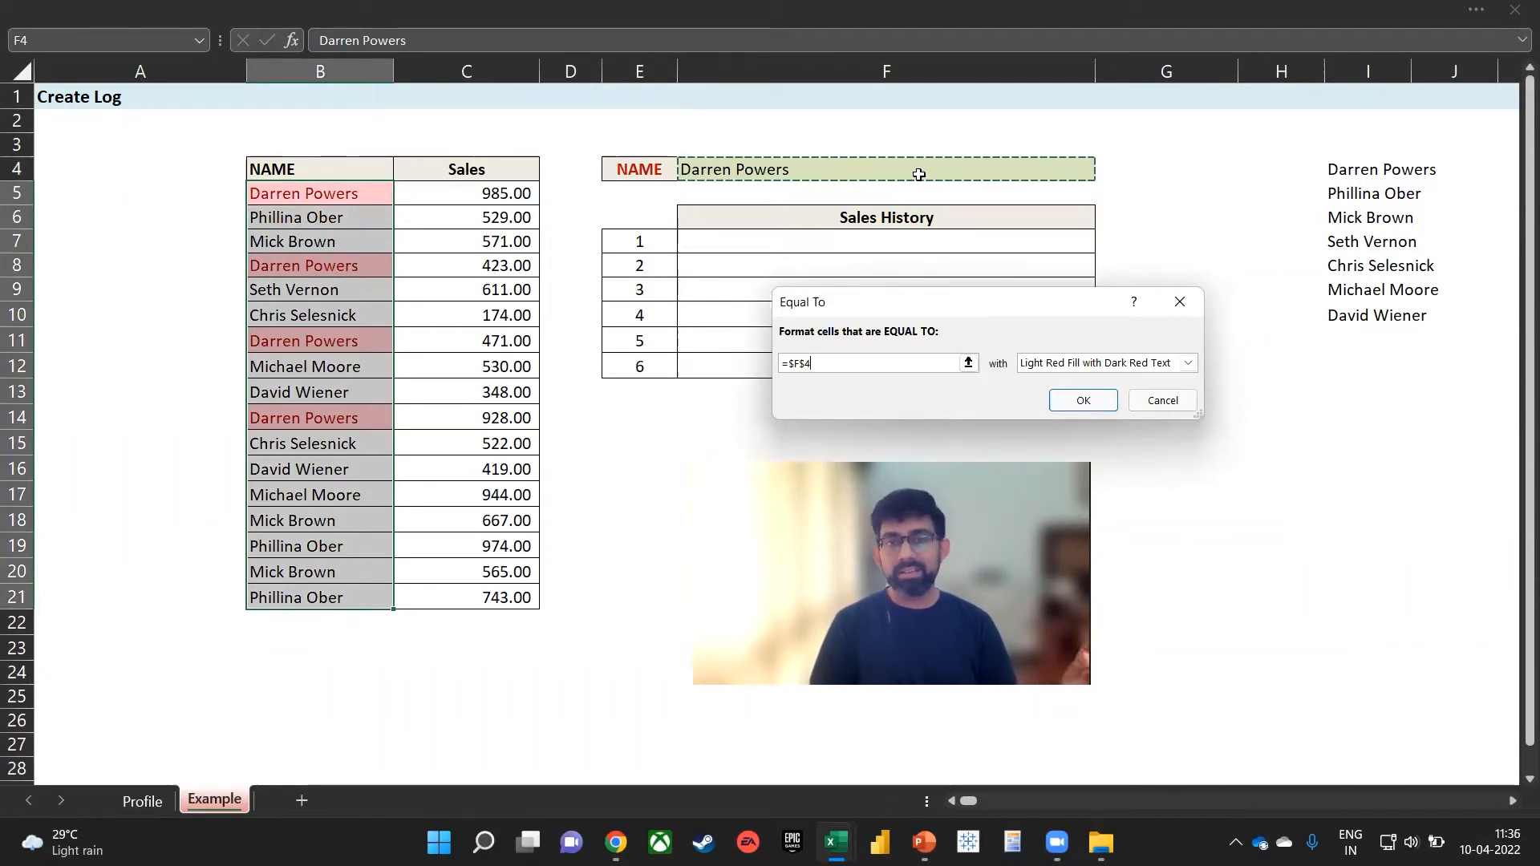
pyautogui.click(1075, 400)
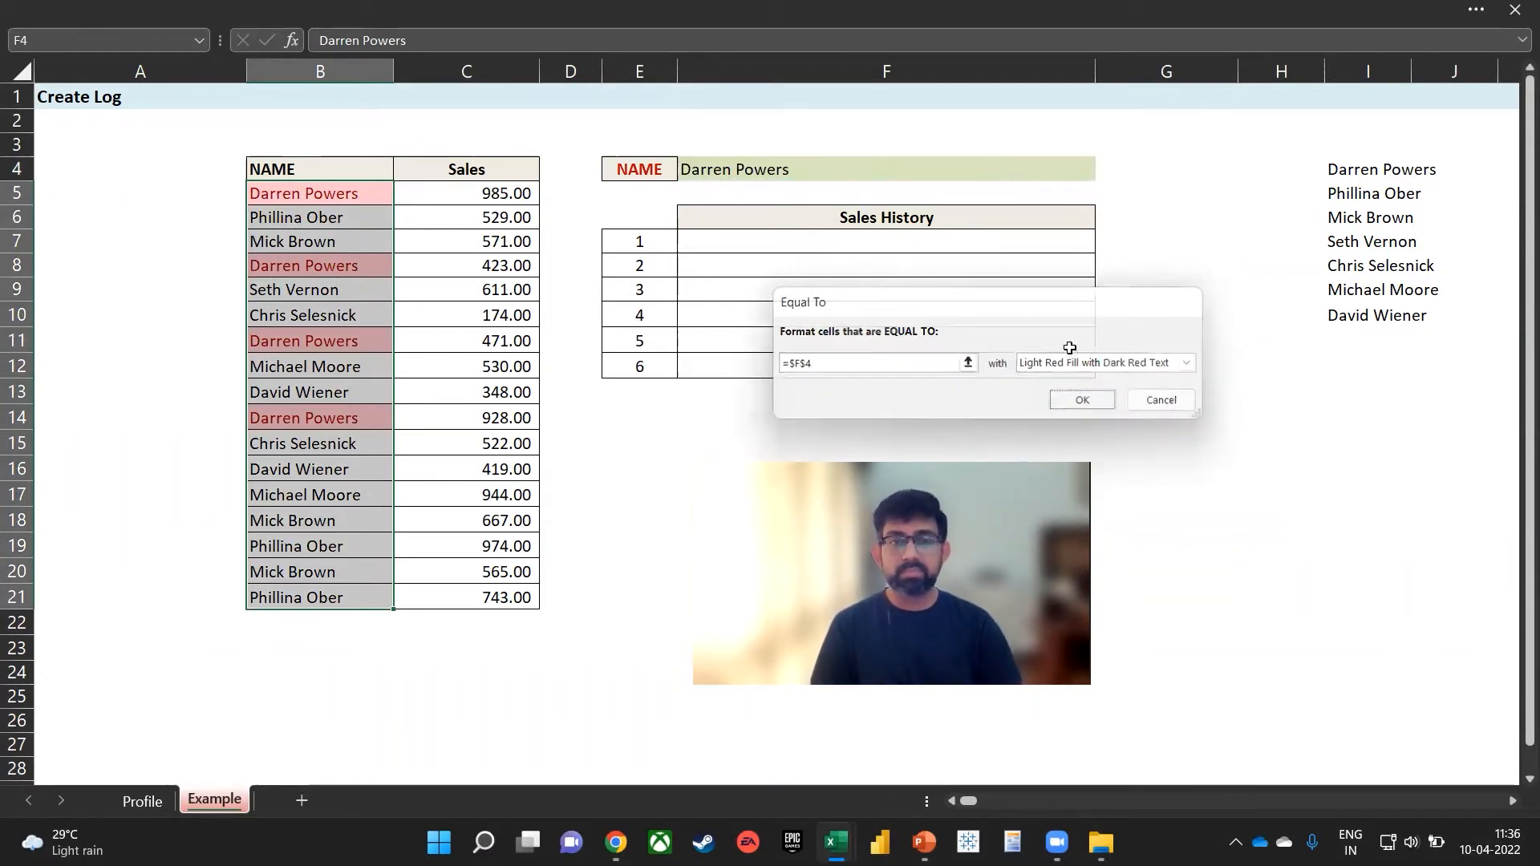
# Test the name highlighting by choosing the second, fourth and fifth names from the F4 dropdown, and return to the first name
pyautogui.click(1054, 166)
pyautogui.click(1104, 171)
pyautogui.click(1043, 208)
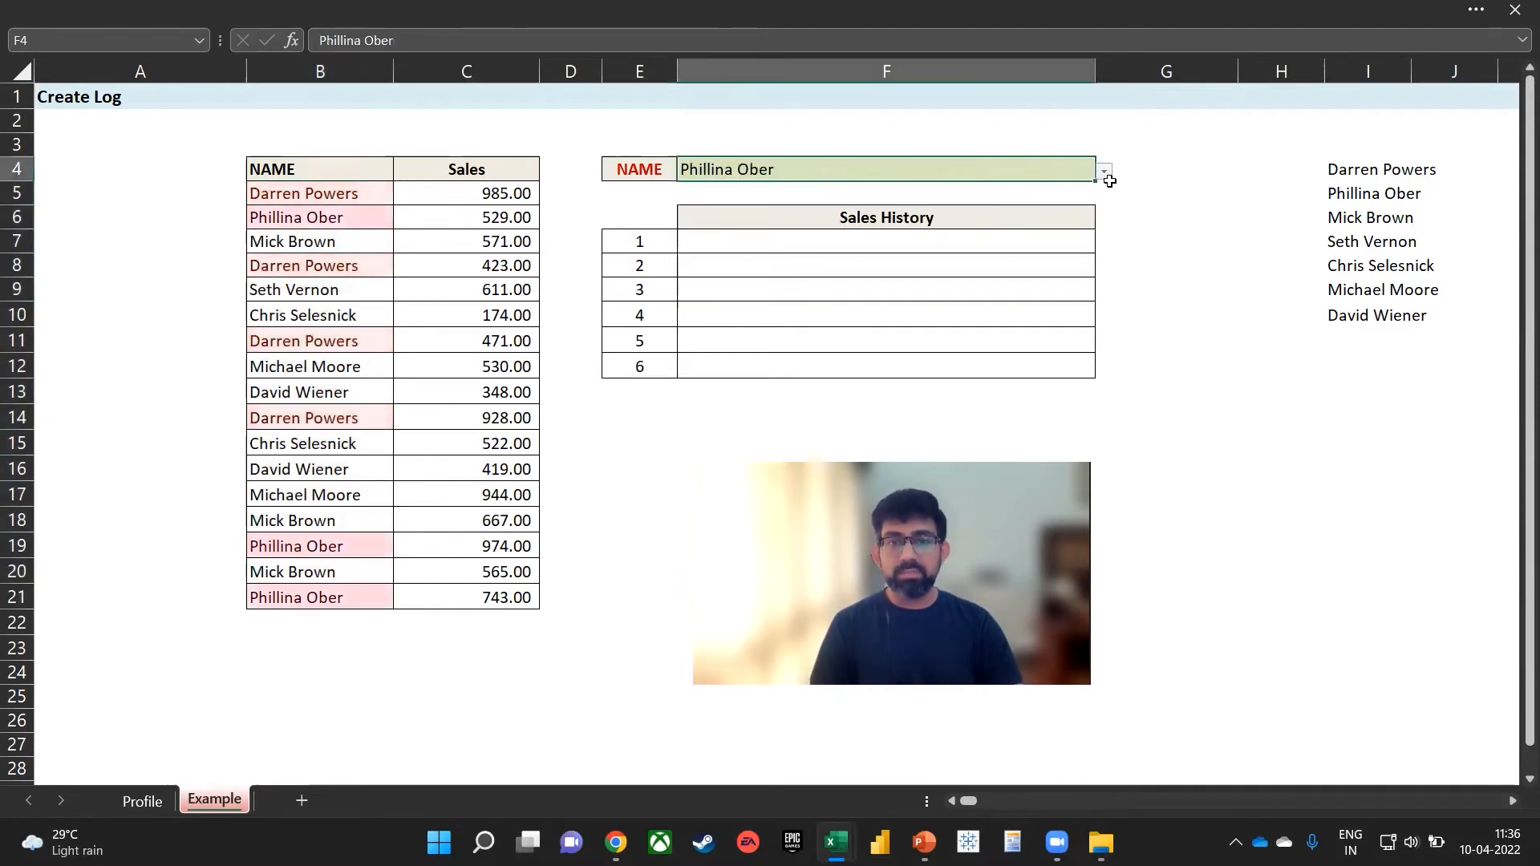
pyautogui.click(1106, 172)
pyautogui.click(1042, 242)
pyautogui.click(1104, 172)
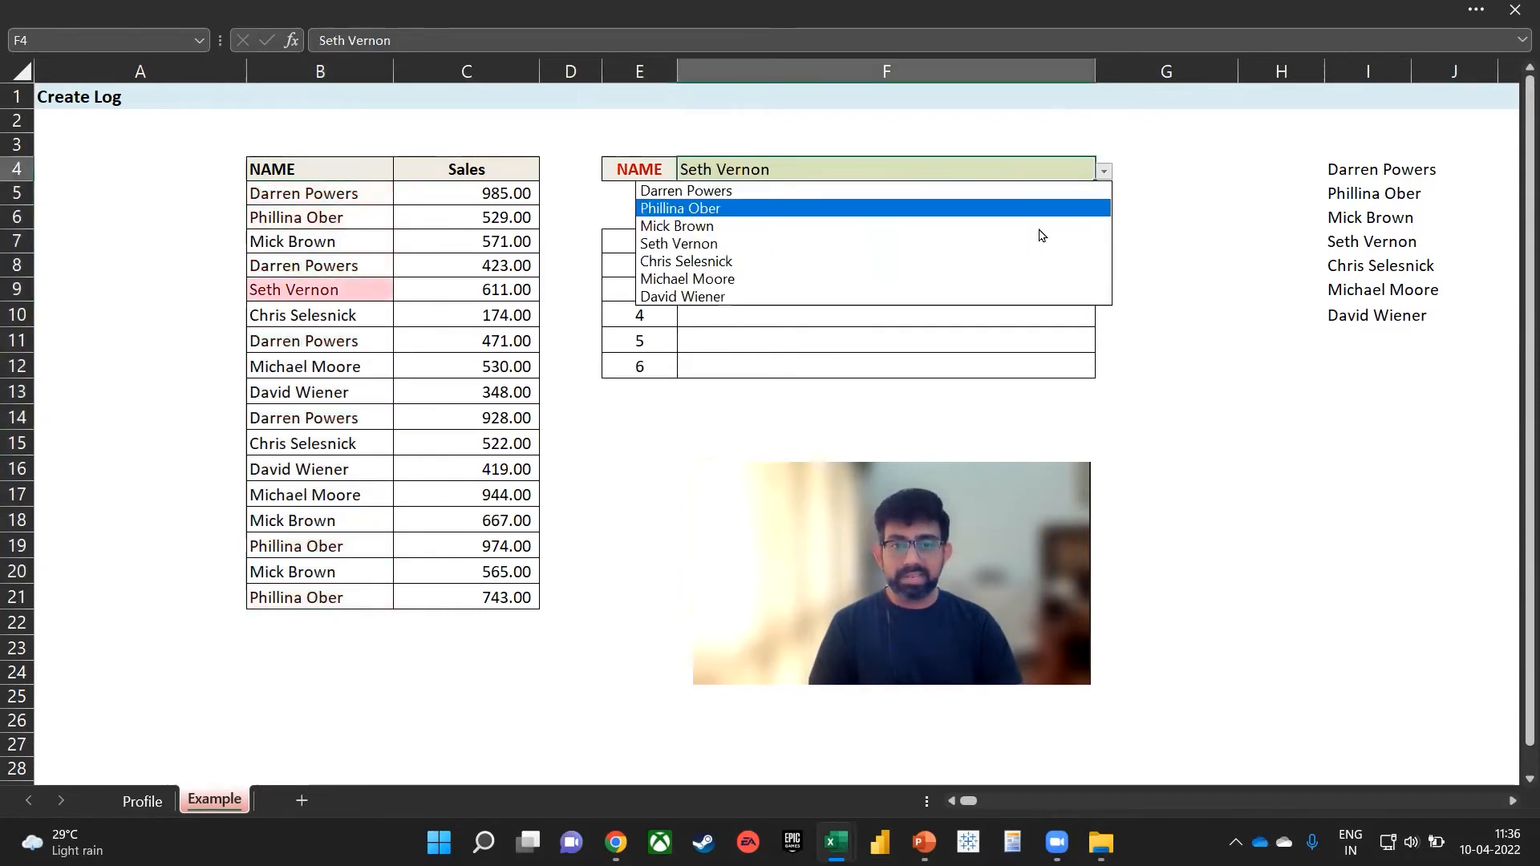
pyautogui.click(1042, 260)
pyautogui.click(1104, 178)
pyautogui.click(1059, 167)
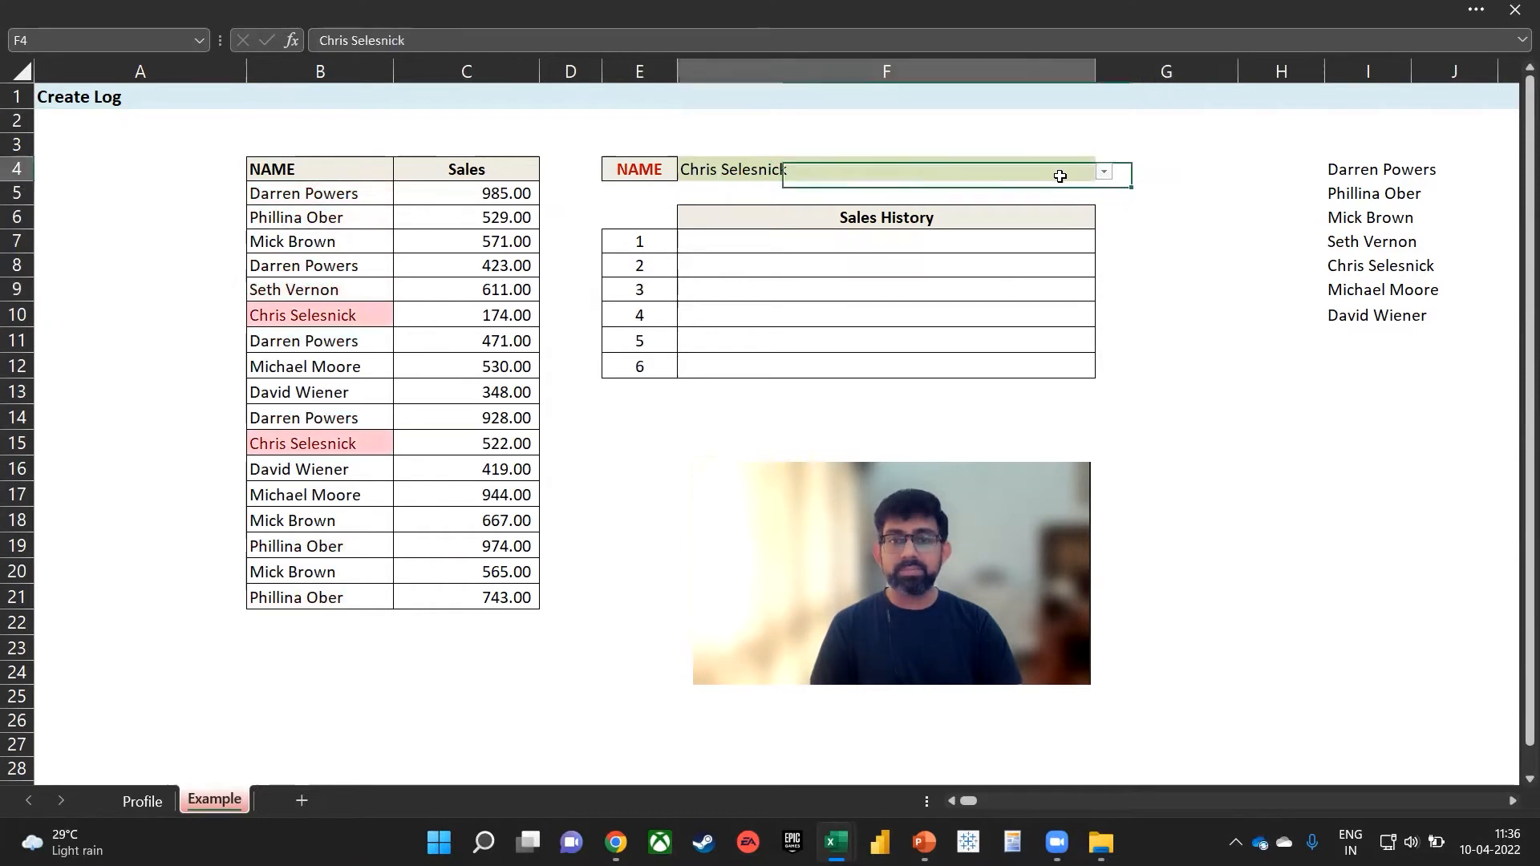
pyautogui.click(1104, 171)
pyautogui.click(1042, 190)
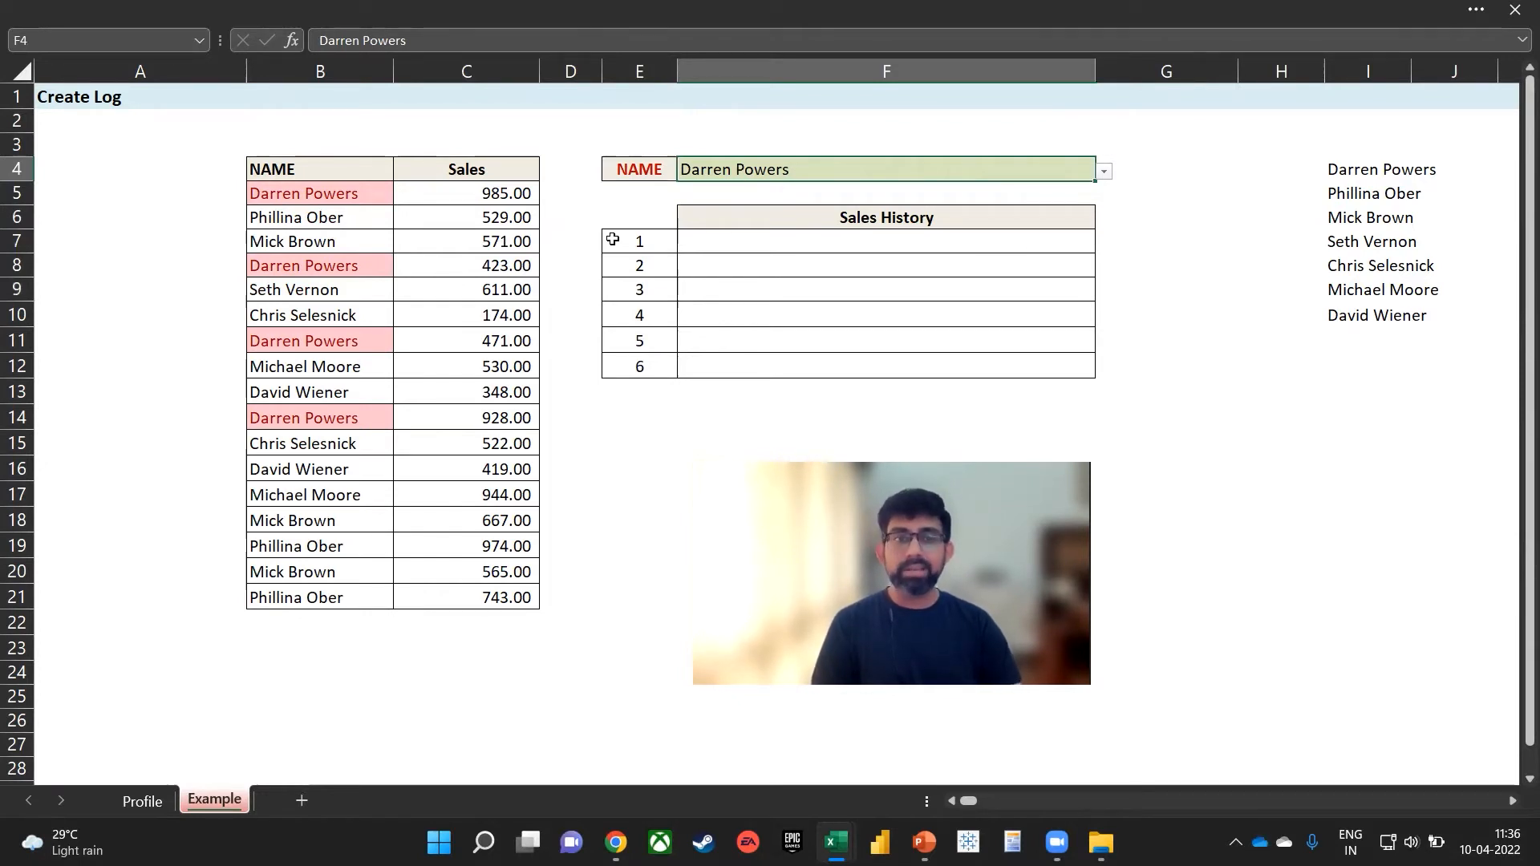
# Try filtering the NAME column to only the name chosen in F4, select its sales, and undo the filter
pyautogui.click(762, 253)
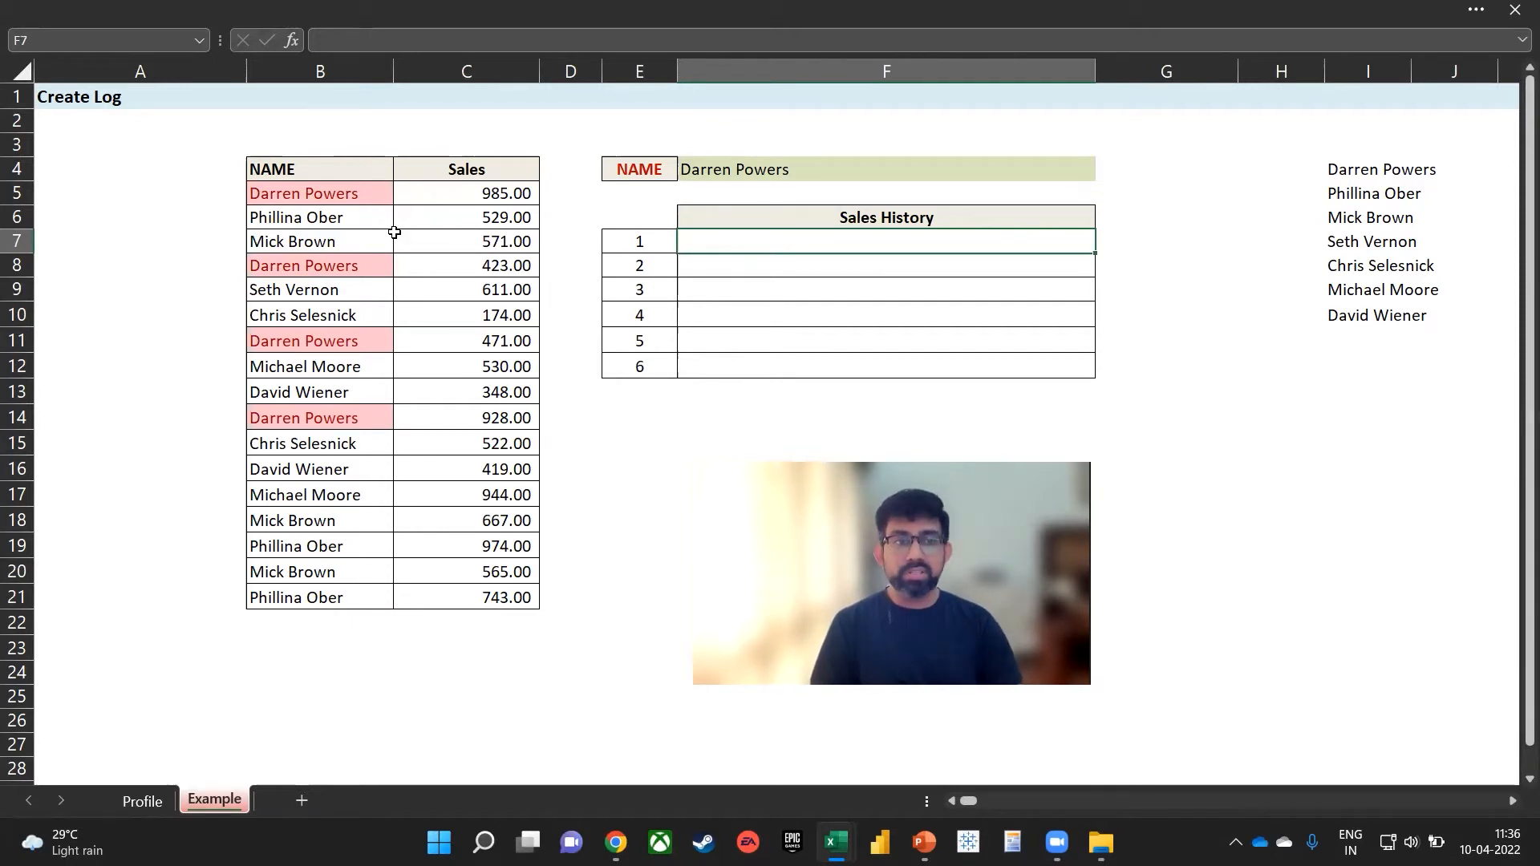
pyautogui.click(396, 234)
pyautogui.hotkey('alt', 'a')
pyautogui.press('t')
pyautogui.press('Down')
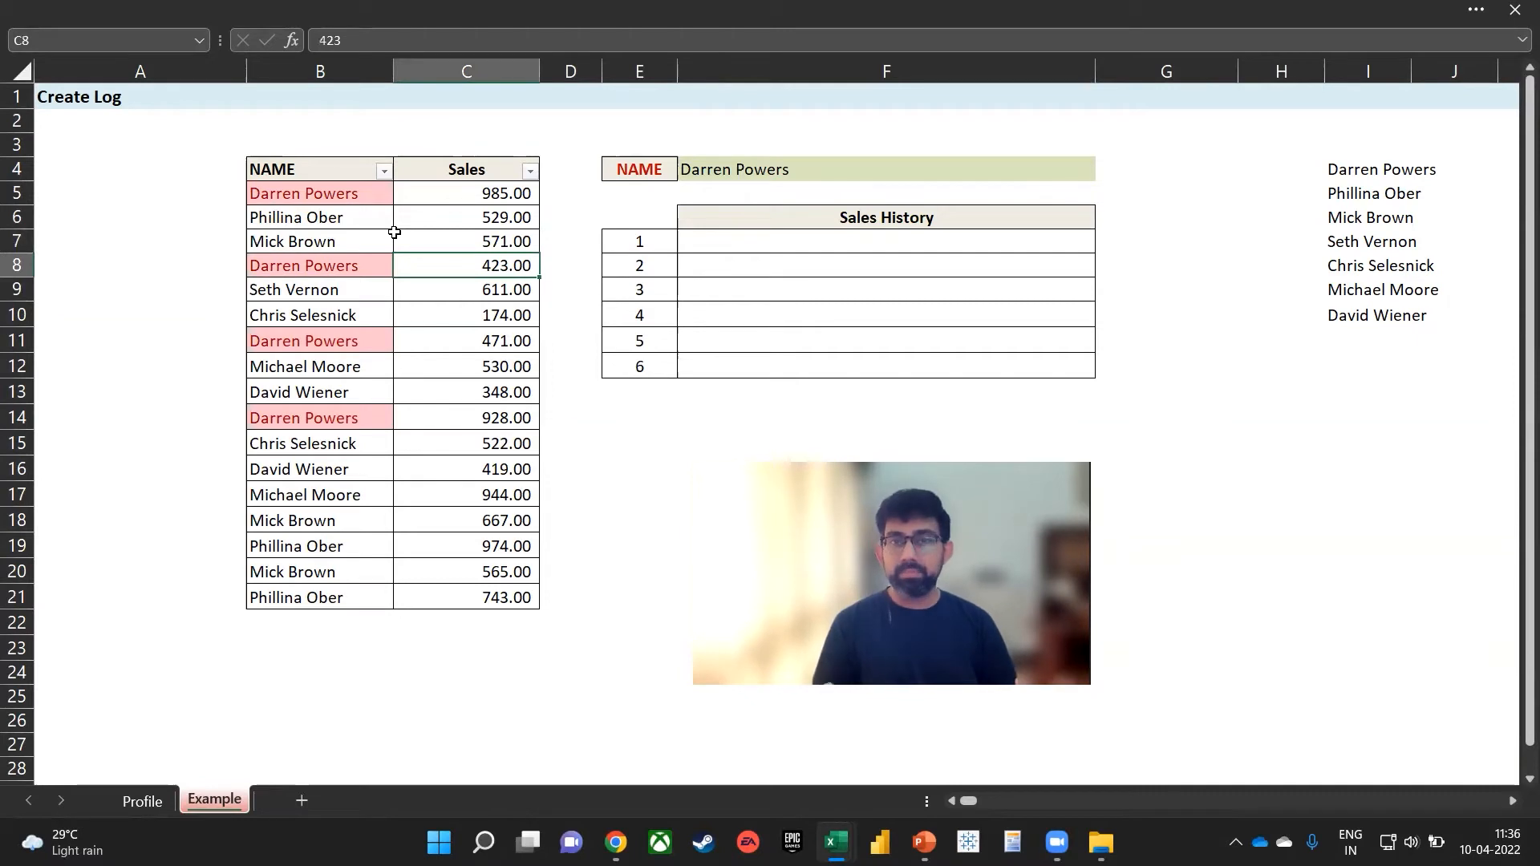
pyautogui.click(384, 171)
pyautogui.click(193, 407)
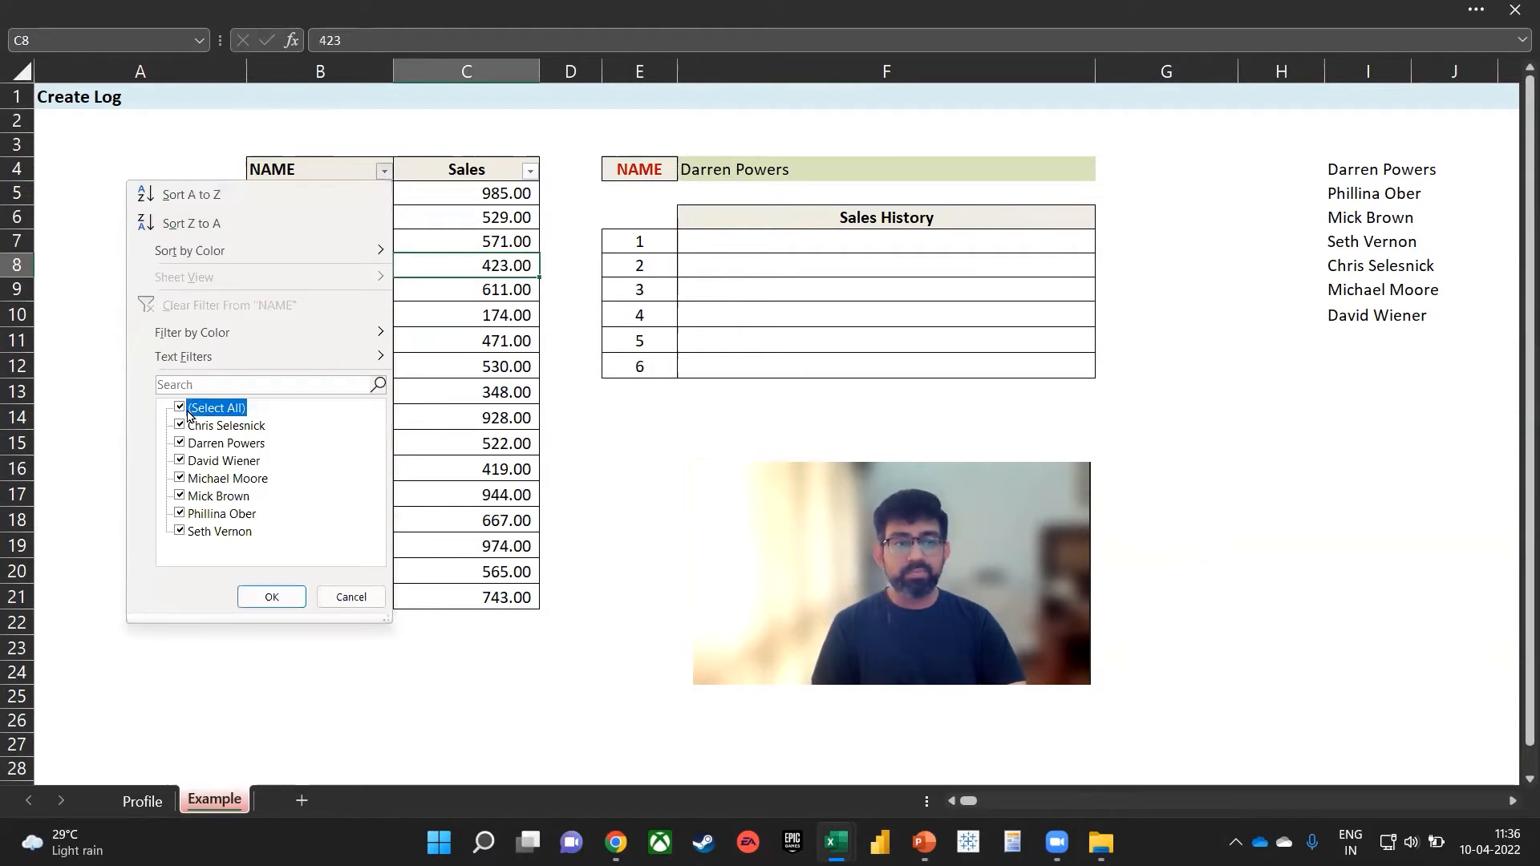
pyautogui.click(199, 443)
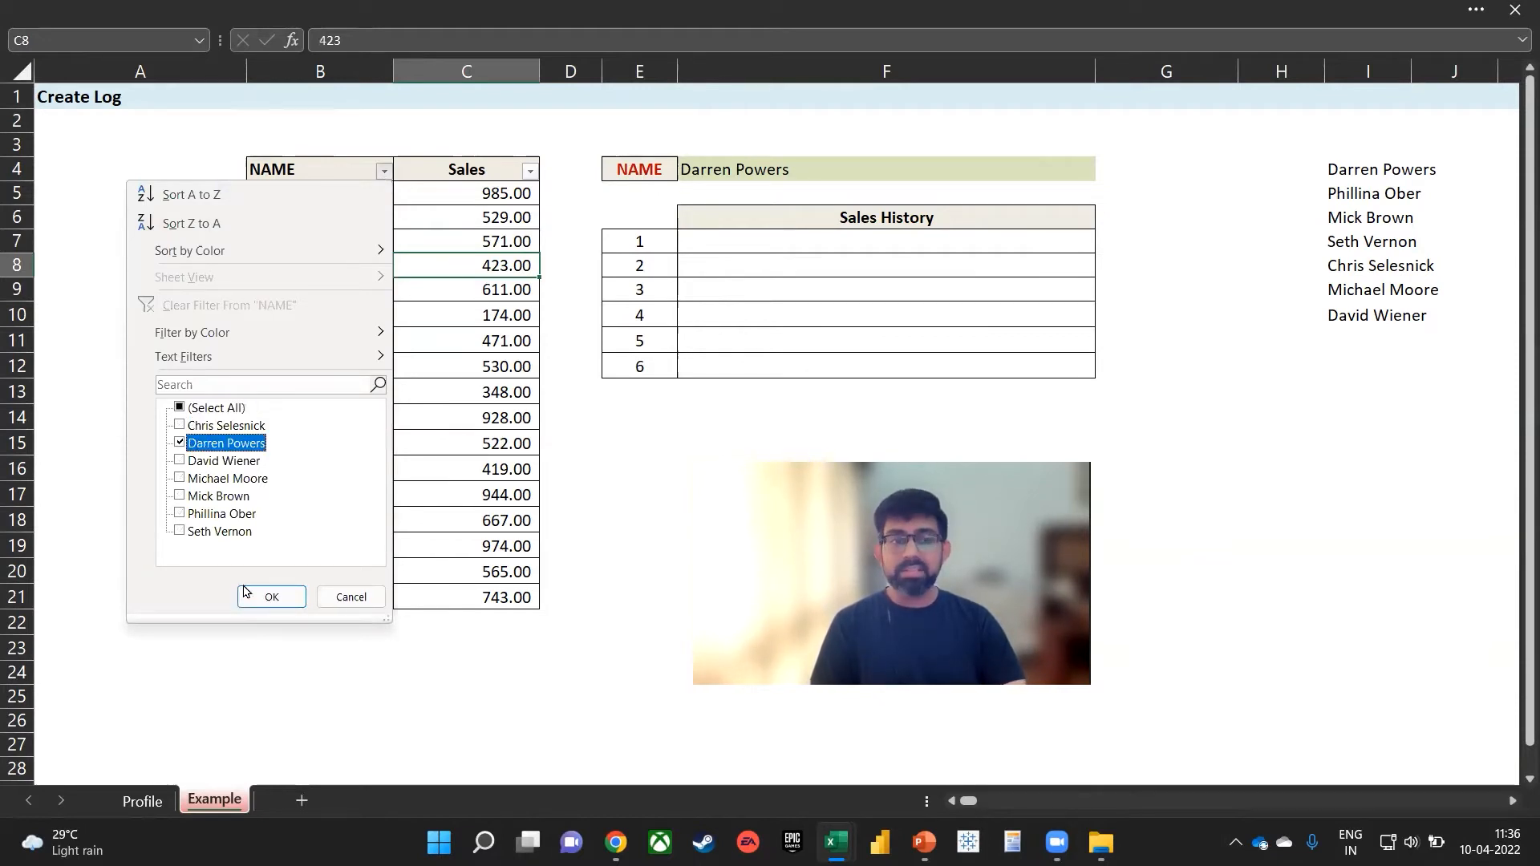
pyautogui.click(272, 597)
pyautogui.moveTo(467, 196); pyautogui.dragTo(466, 256)
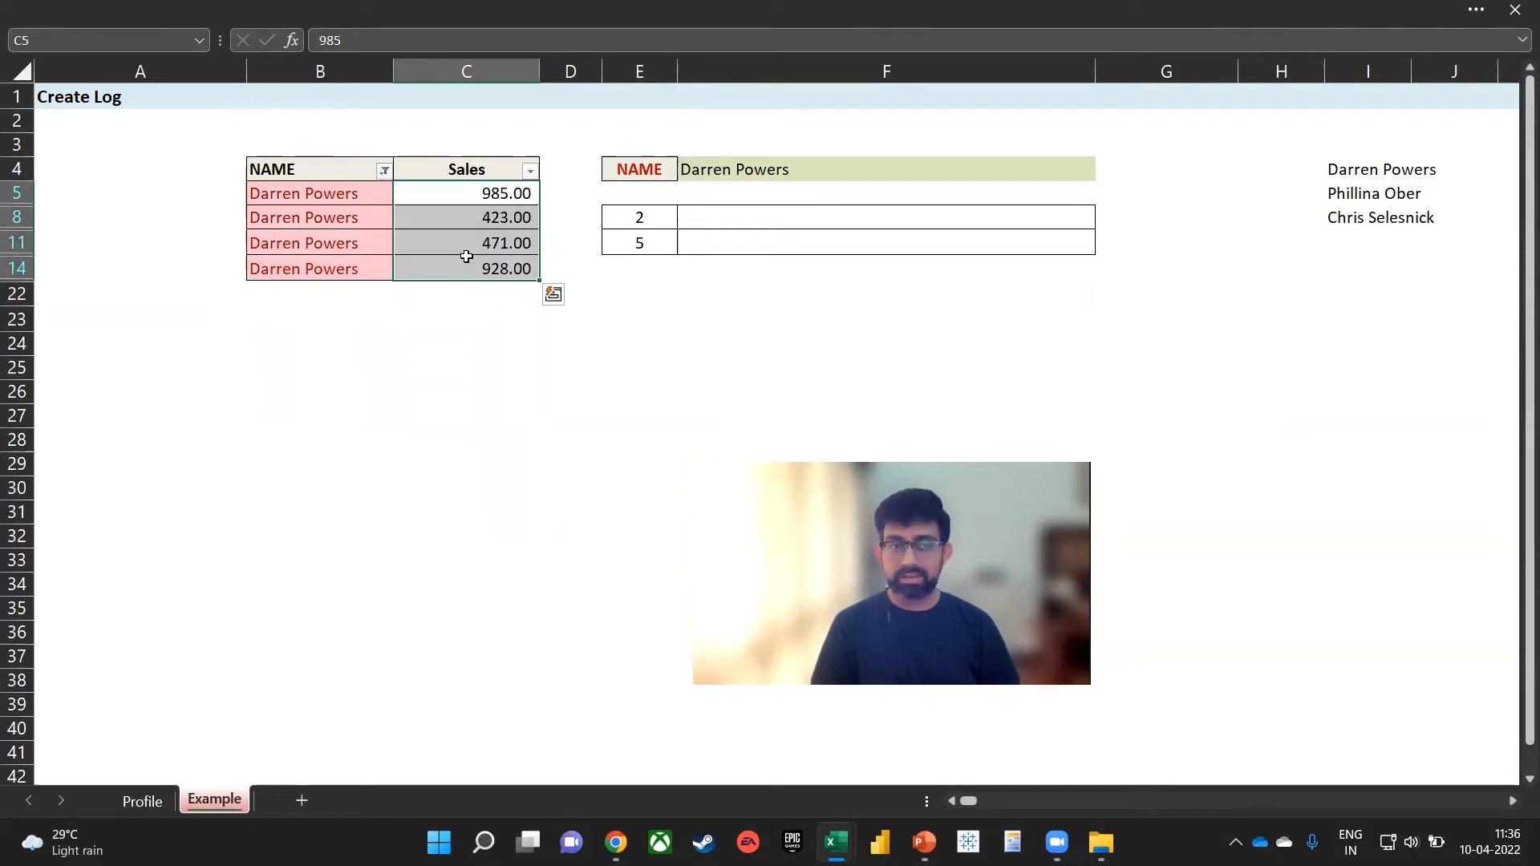
pyautogui.hotkey('ctrl', 'z')
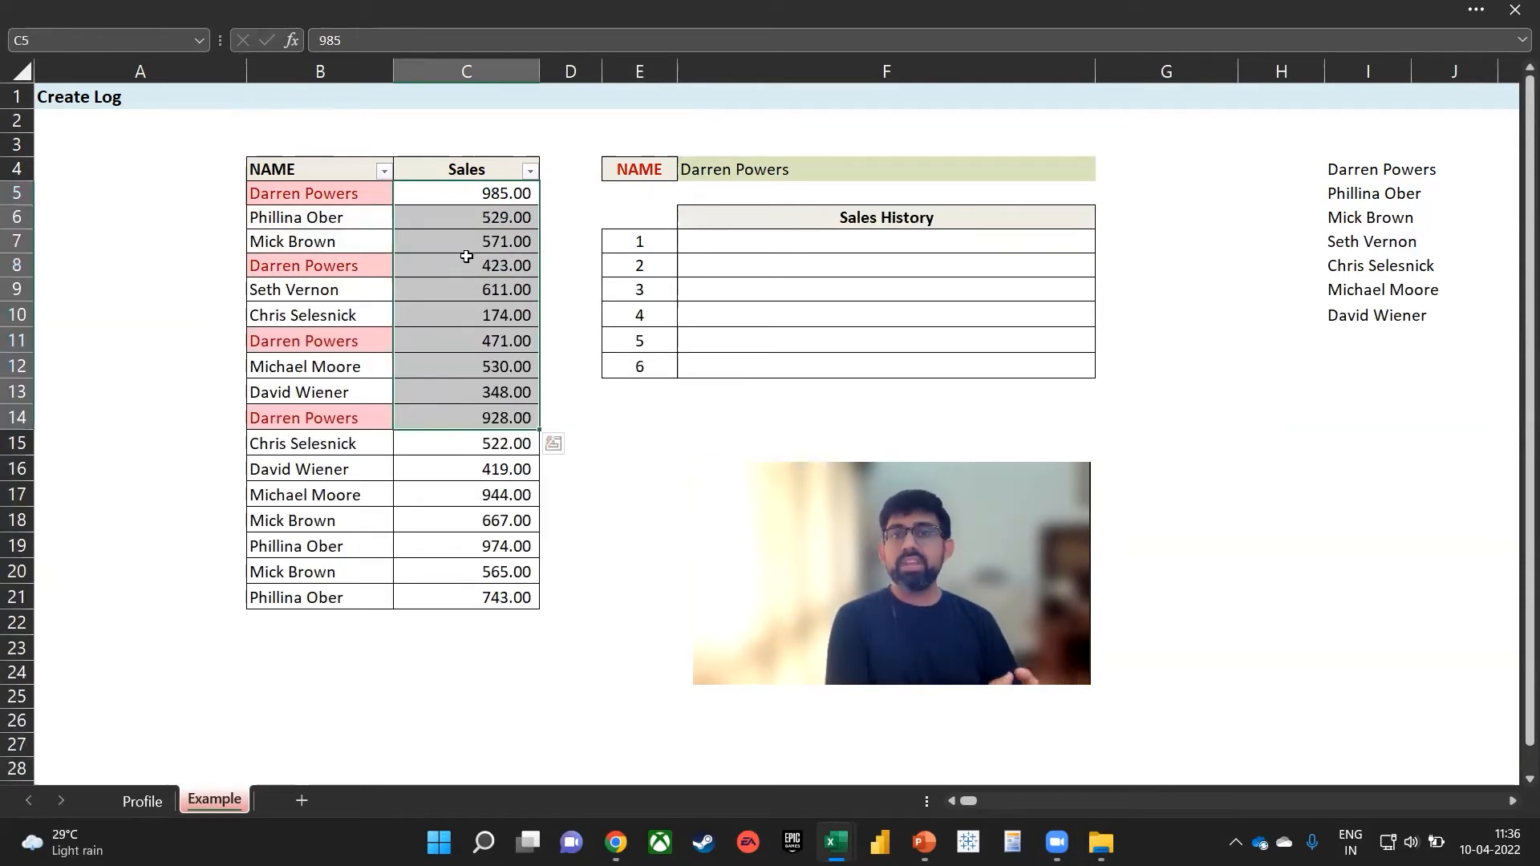
pyautogui.hotkey('ctrl', 'z')
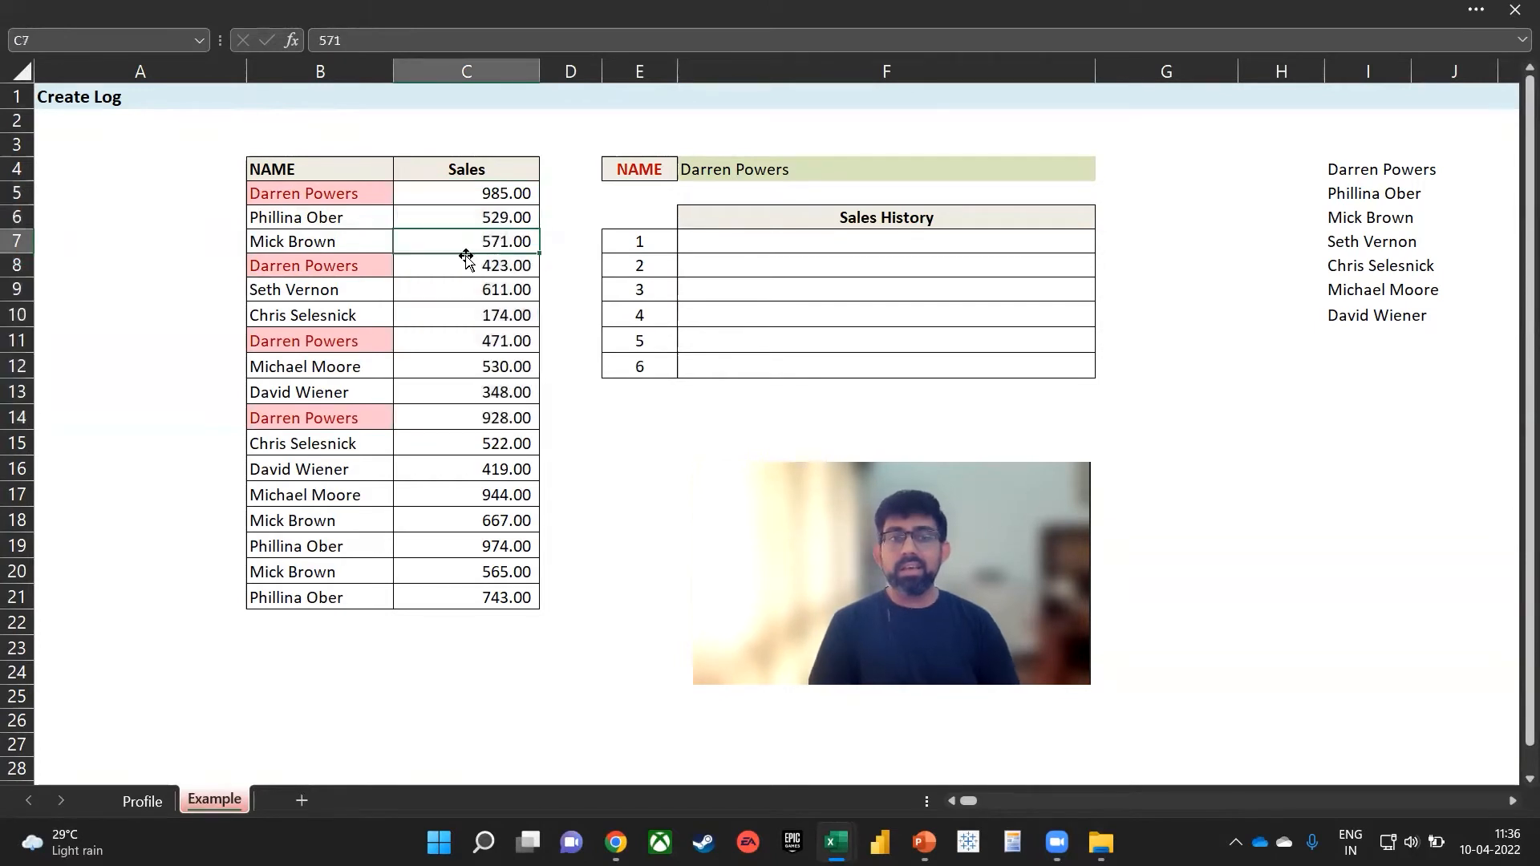
# Enter =FILTER(C:C, B:B=F4) in F7 to list the selected name's sales, and check the formula's references
pyautogui.click(814, 240)
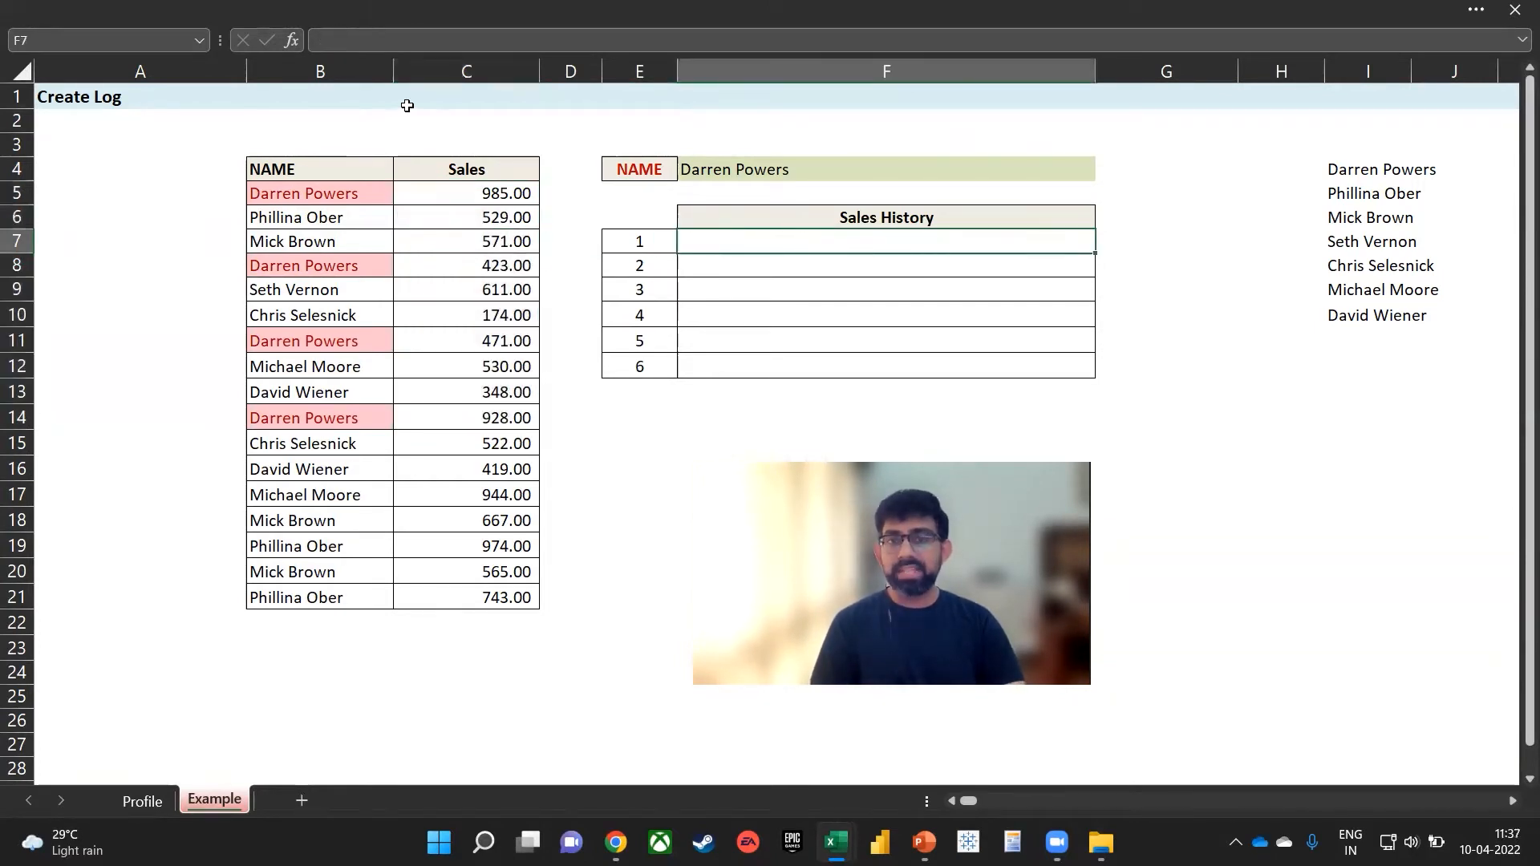
pyautogui.click(441, 72)
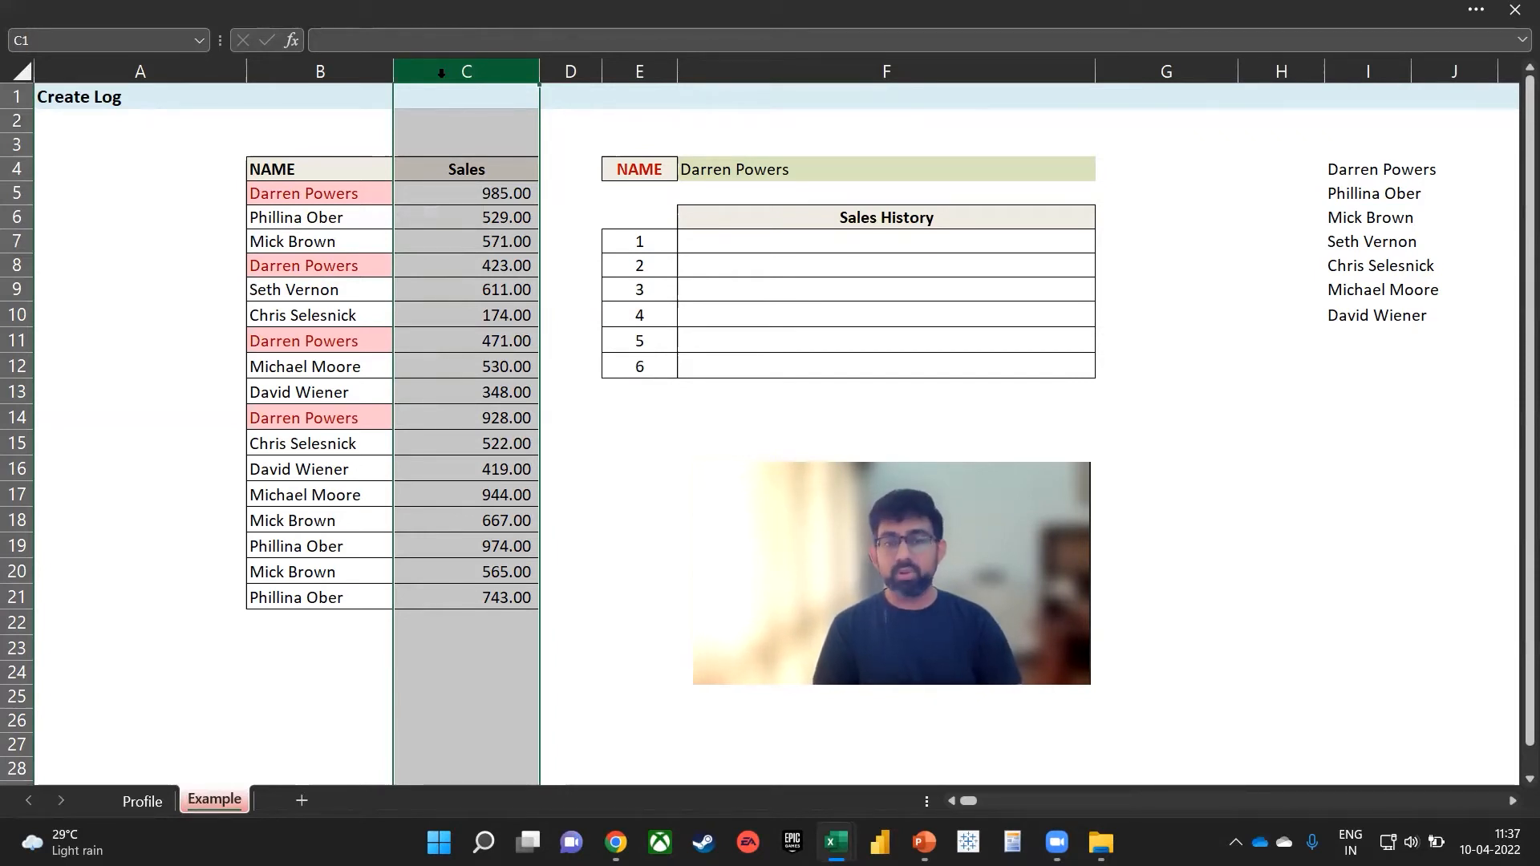
pyautogui.click(782, 239)
pyautogui.write('=')
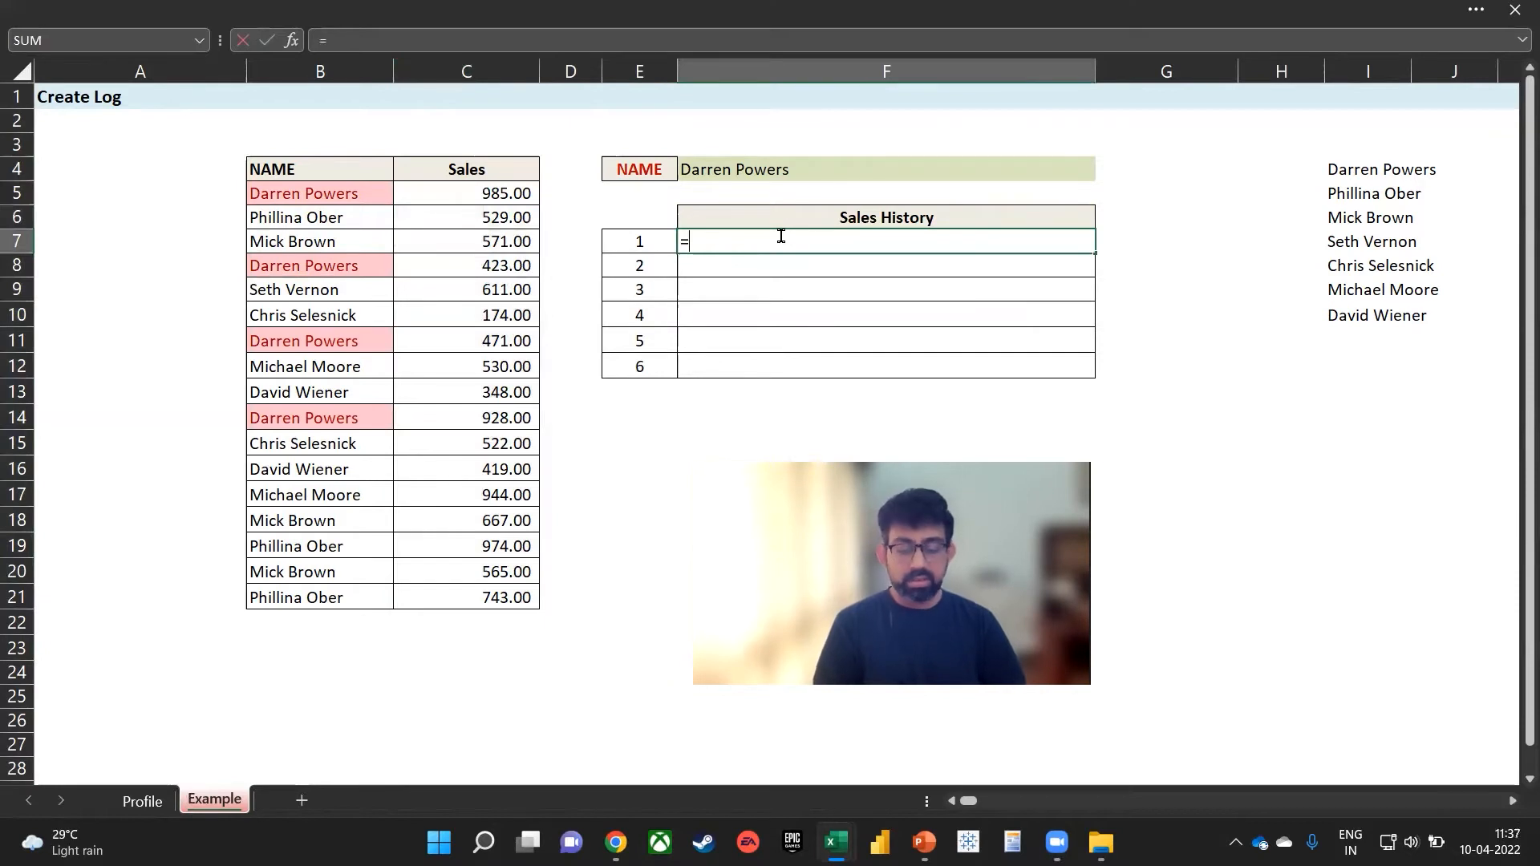
pyautogui.write('fil')
pyautogui.press('Down')
pyautogui.press('Down')
pyautogui.press('Down')
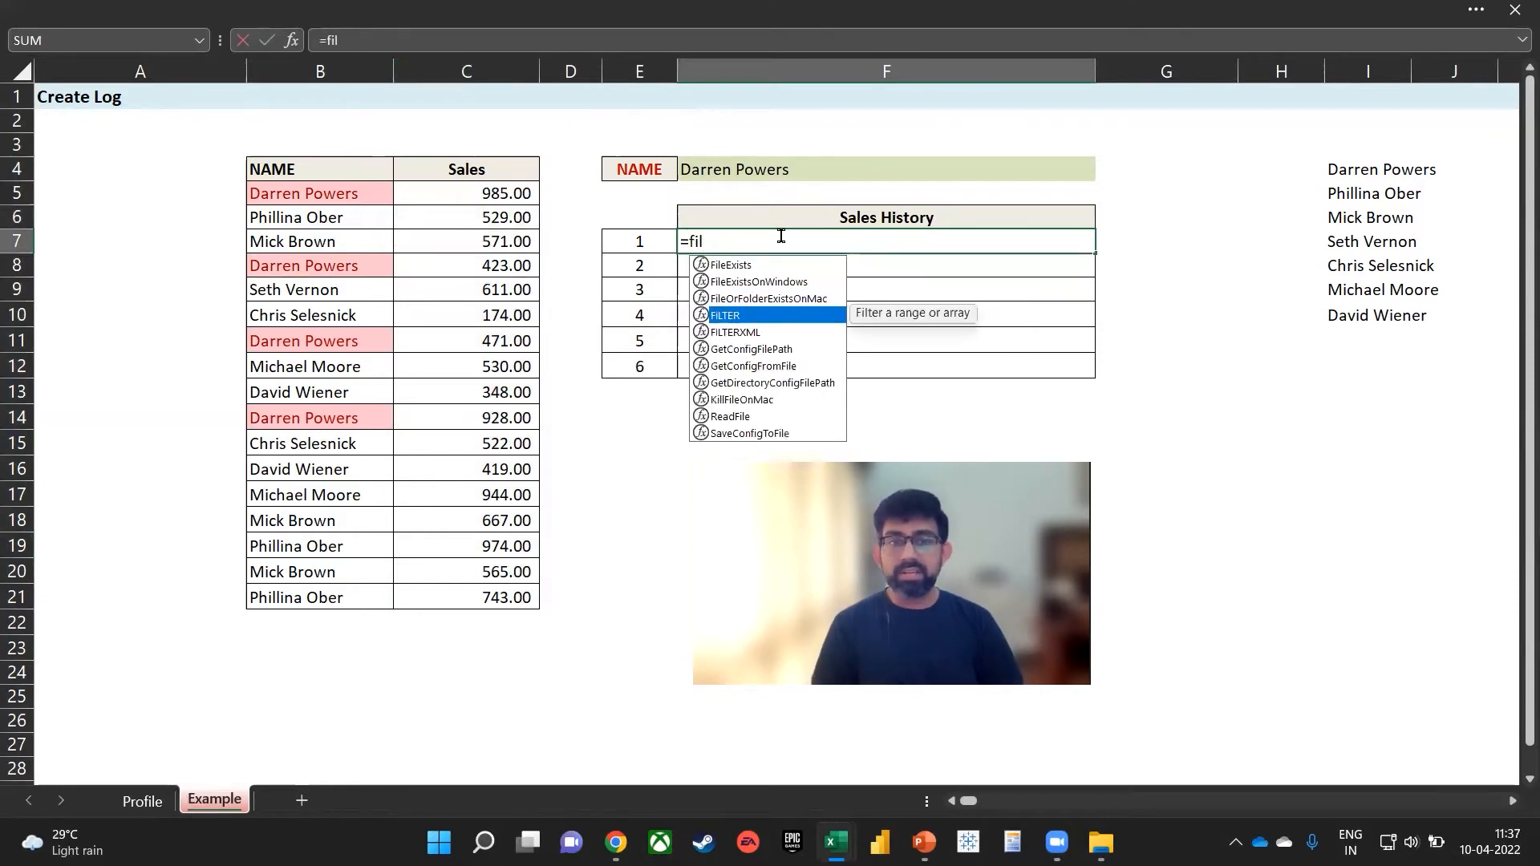
pyautogui.press('Tab')
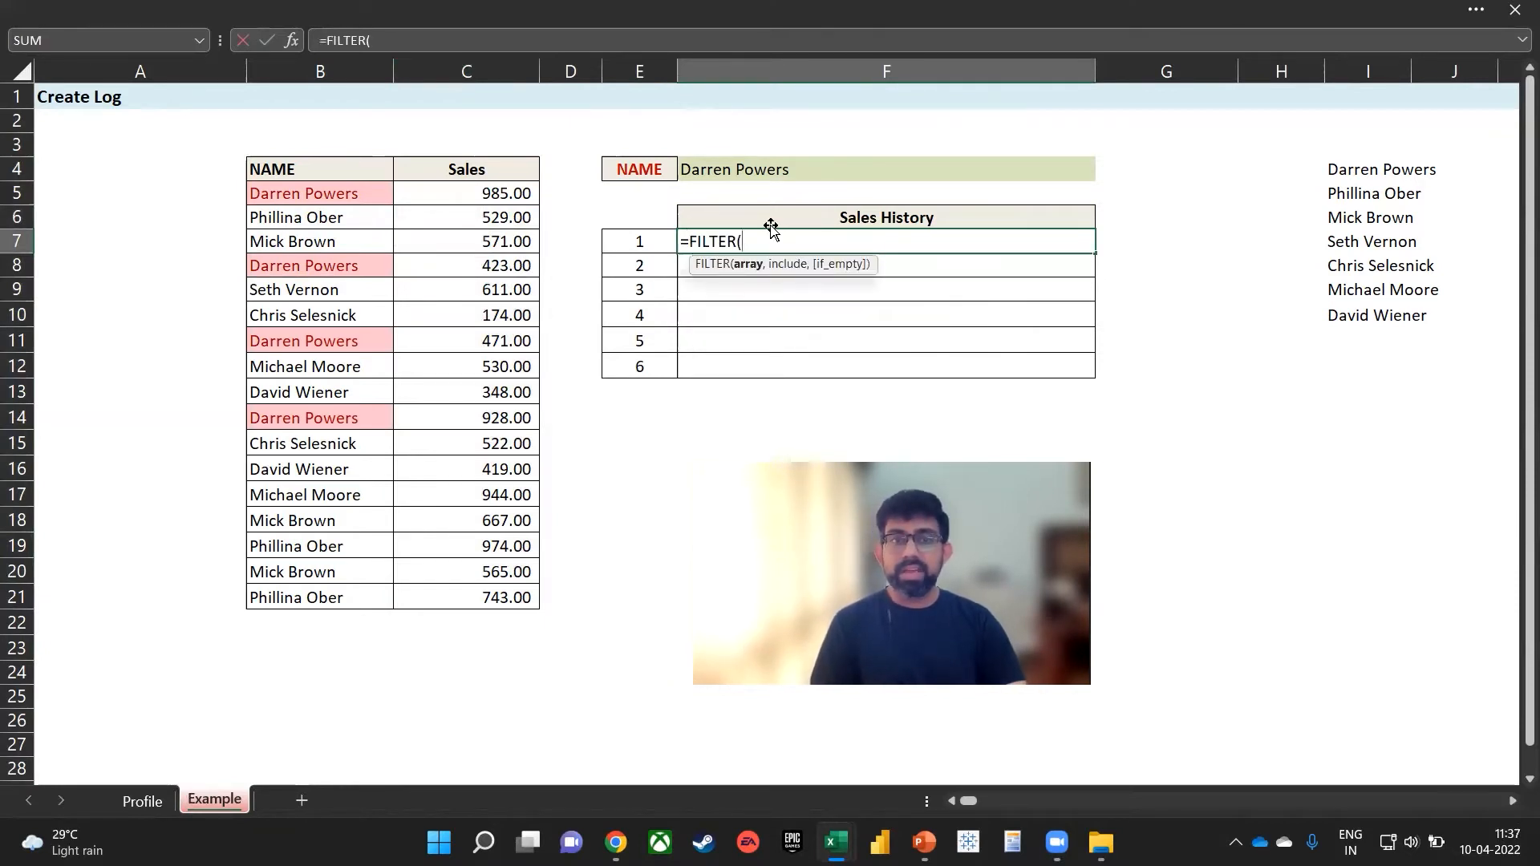
pyautogui.click(450, 71)
pyautogui.write(',  B:B')
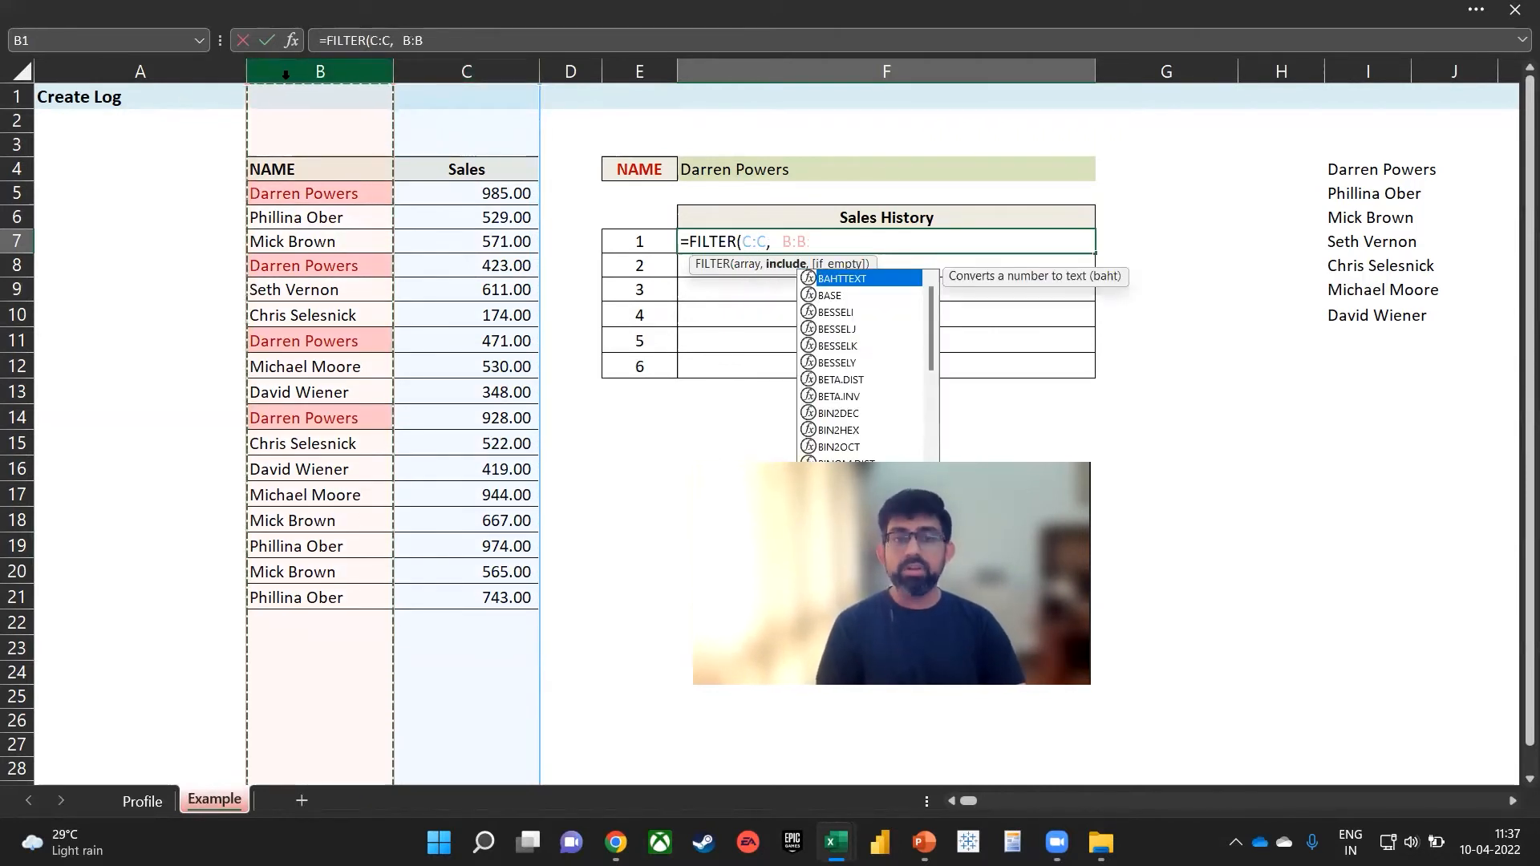
pyautogui.write('=')
pyautogui.click(708, 170)
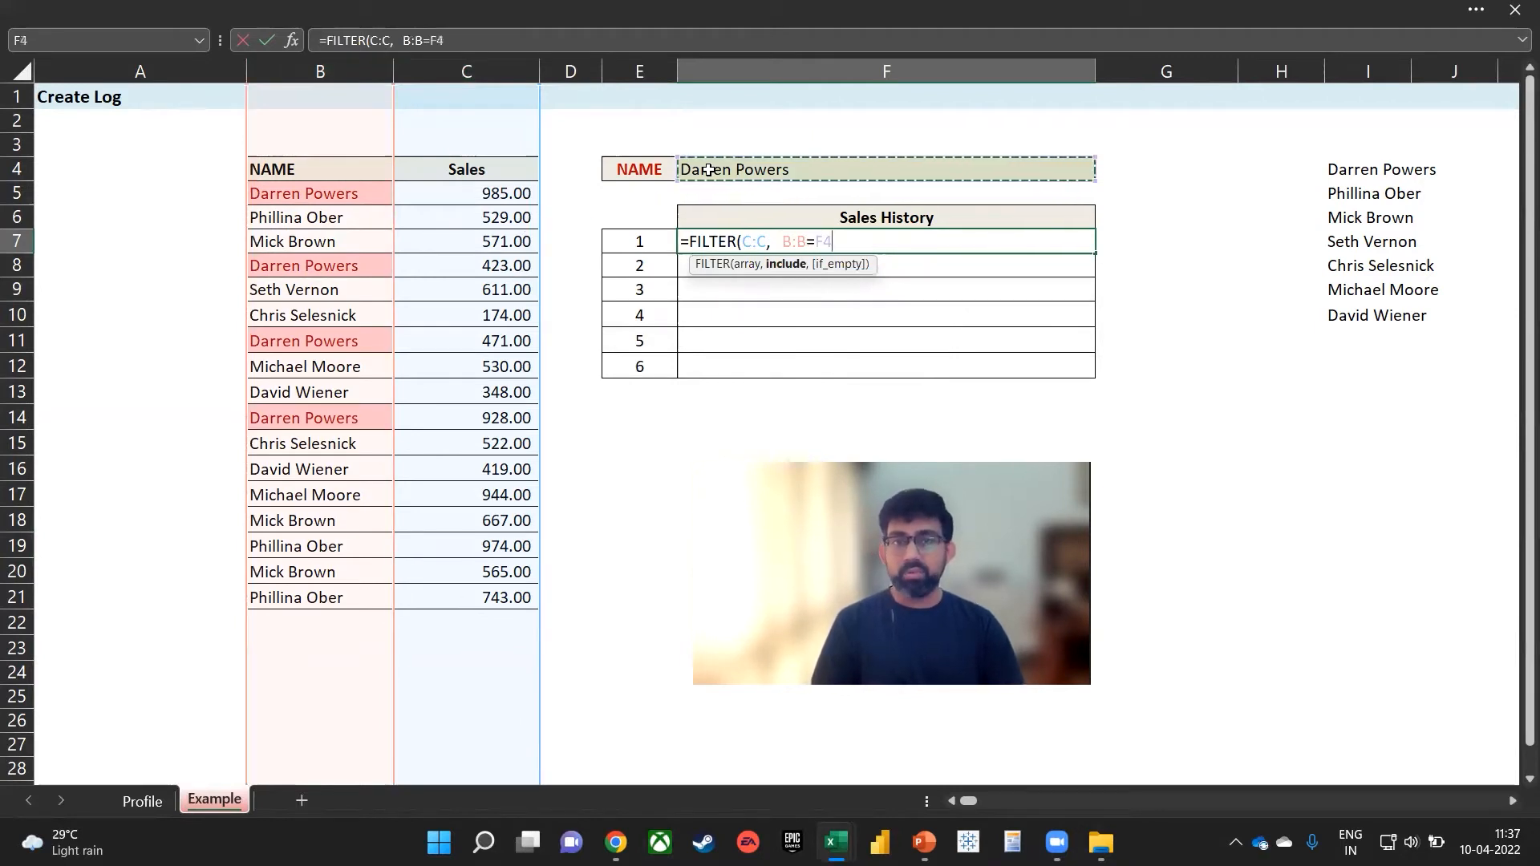
pyautogui.write(')')
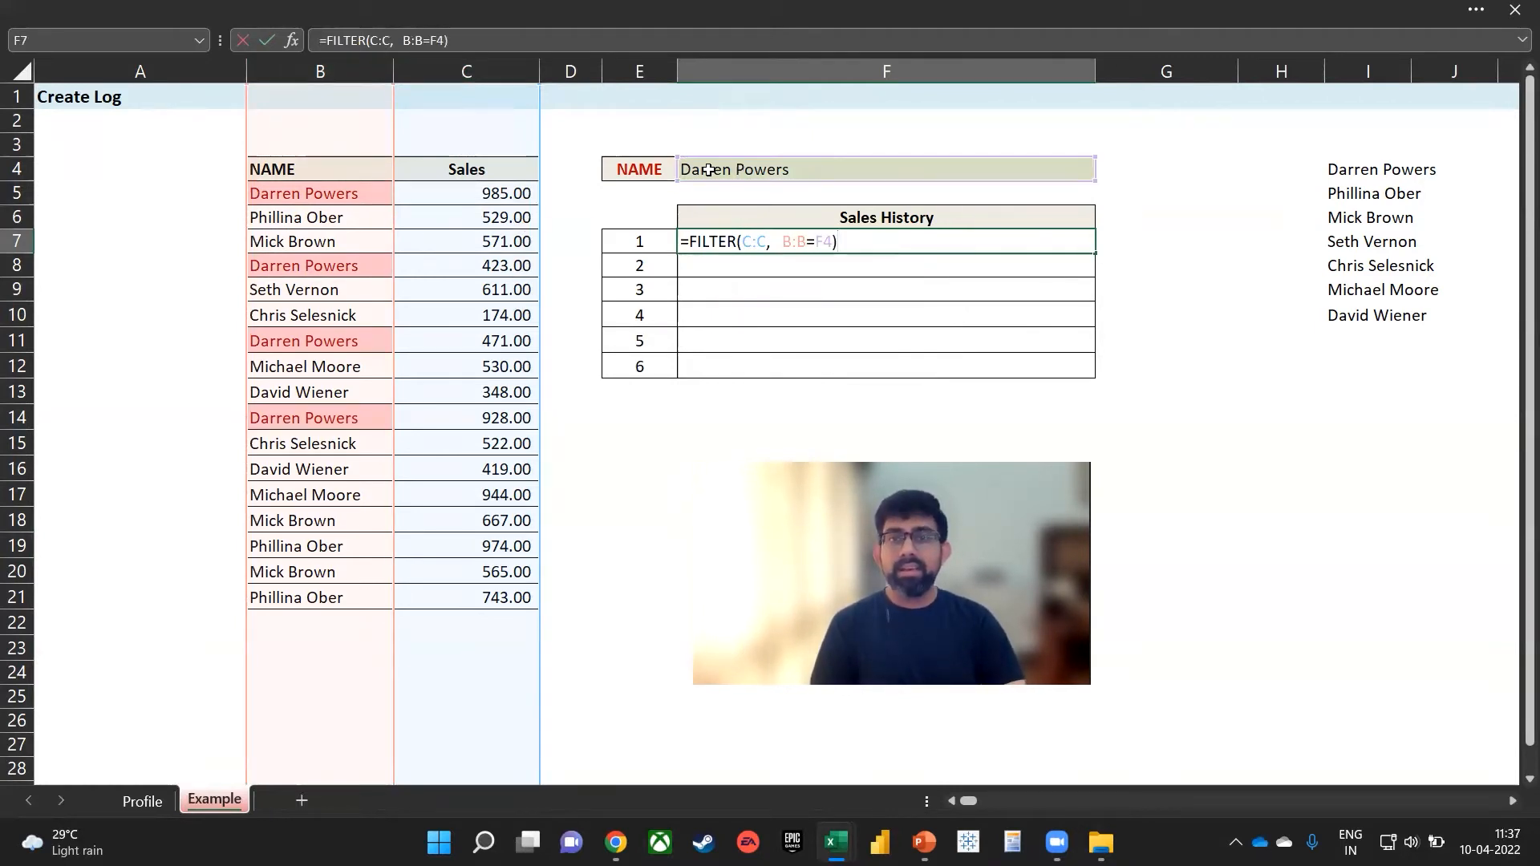
pyautogui.press('Return')
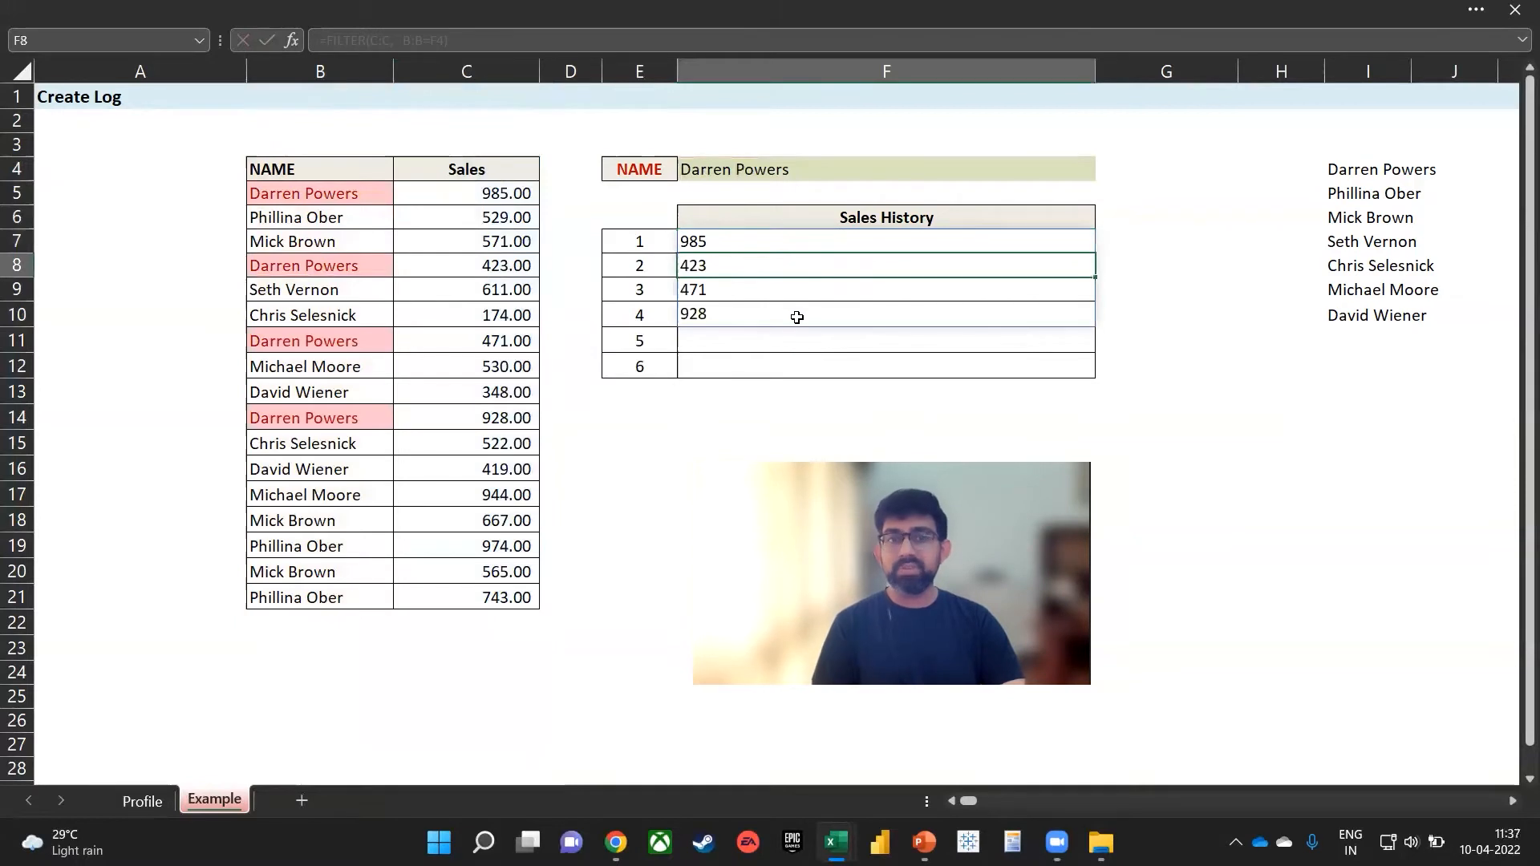
pyautogui.press('Up')
pyautogui.press('F2')
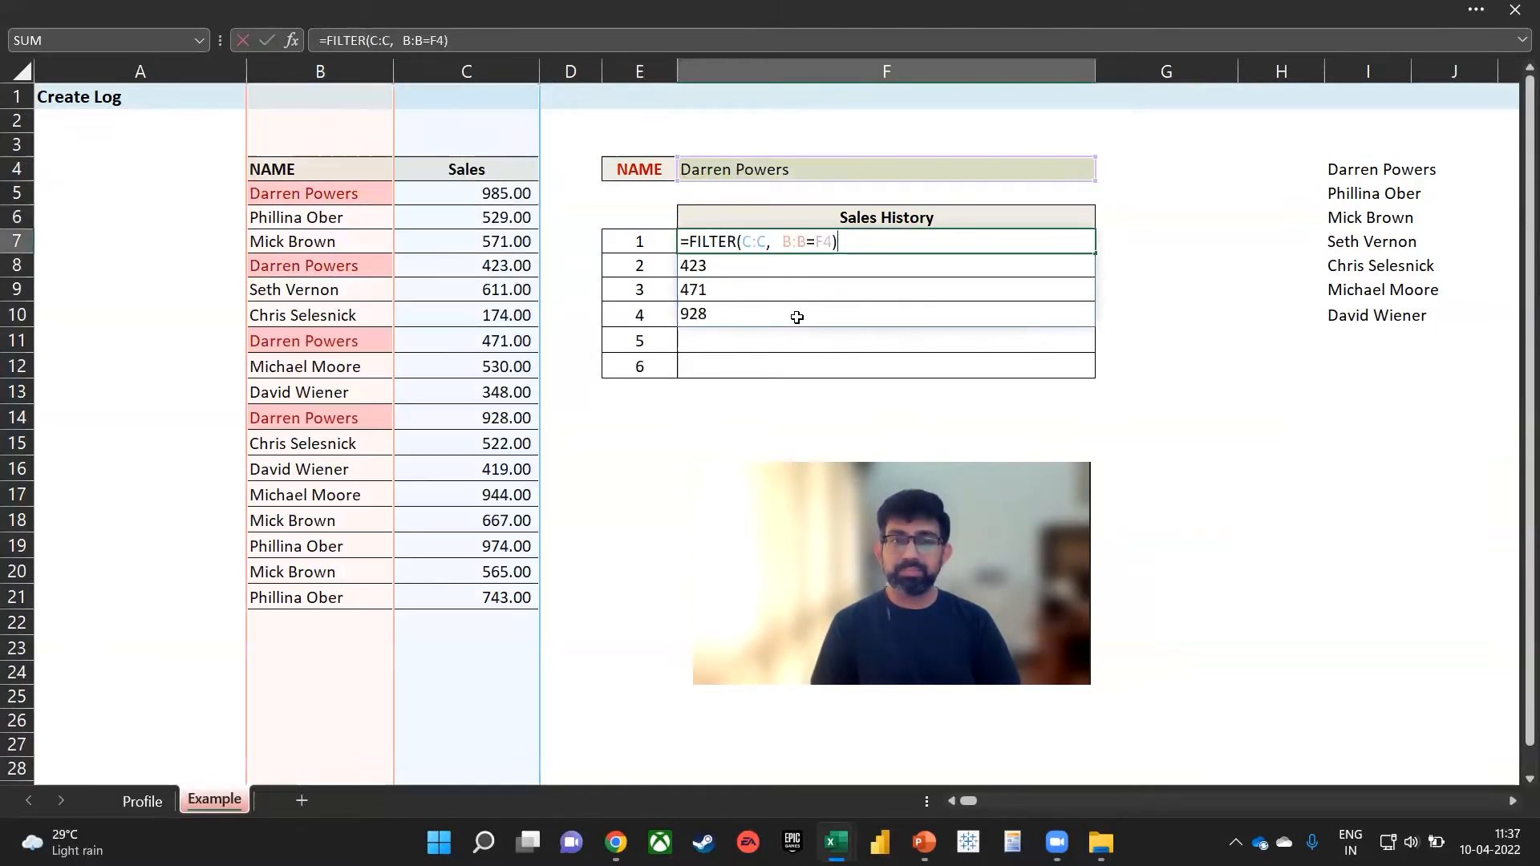
pyautogui.press('Escape')
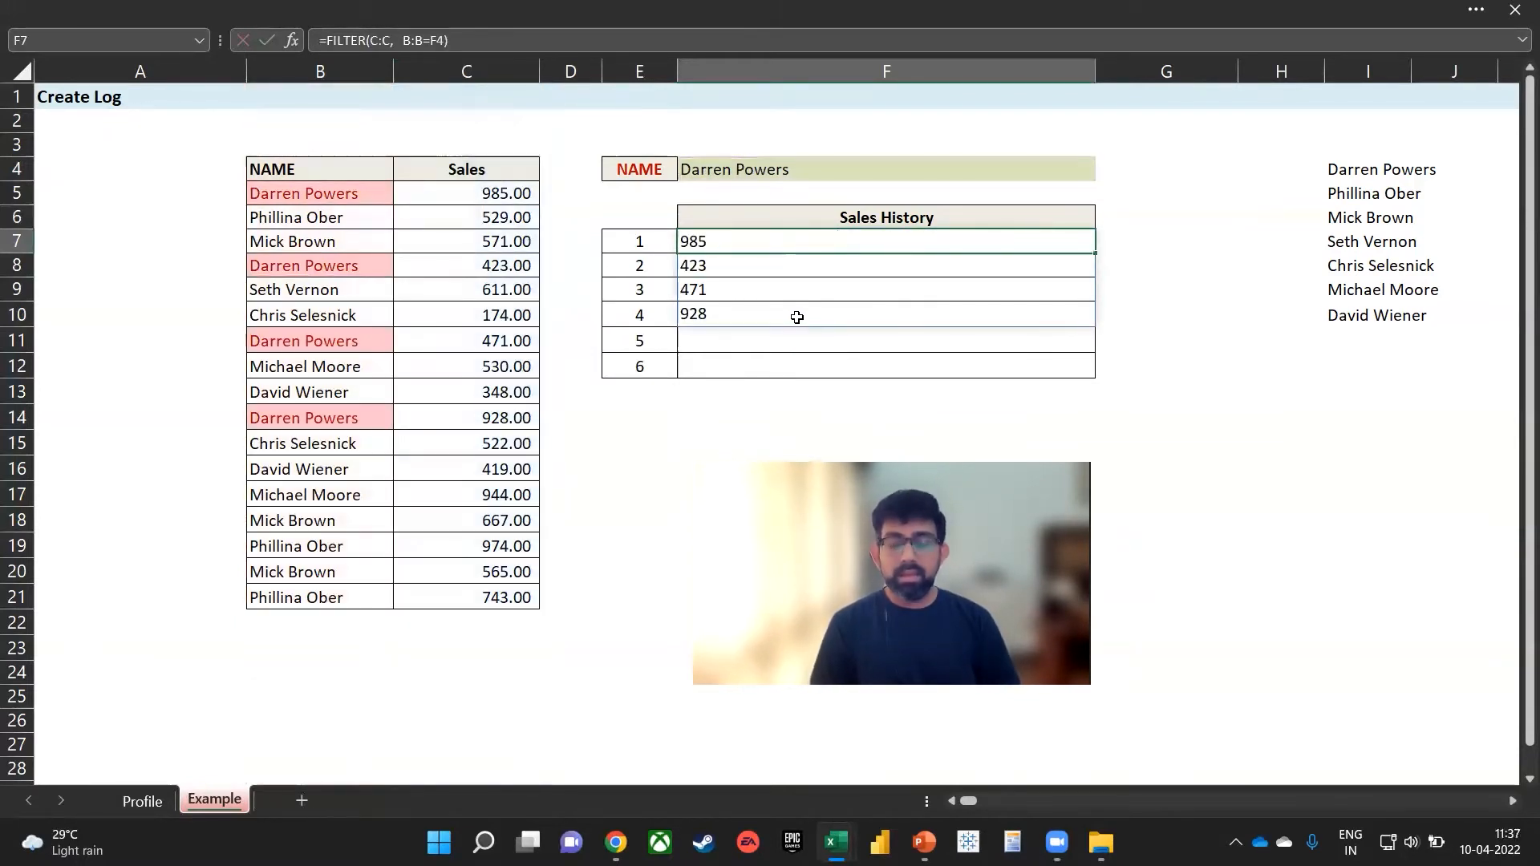
# Clear the serial numbers in E7:E12 and enter =SEQUENCE(COUNT(F:F)) in E7 to number the sales automatically
pyautogui.moveTo(626, 235); pyautogui.dragTo(632, 361)
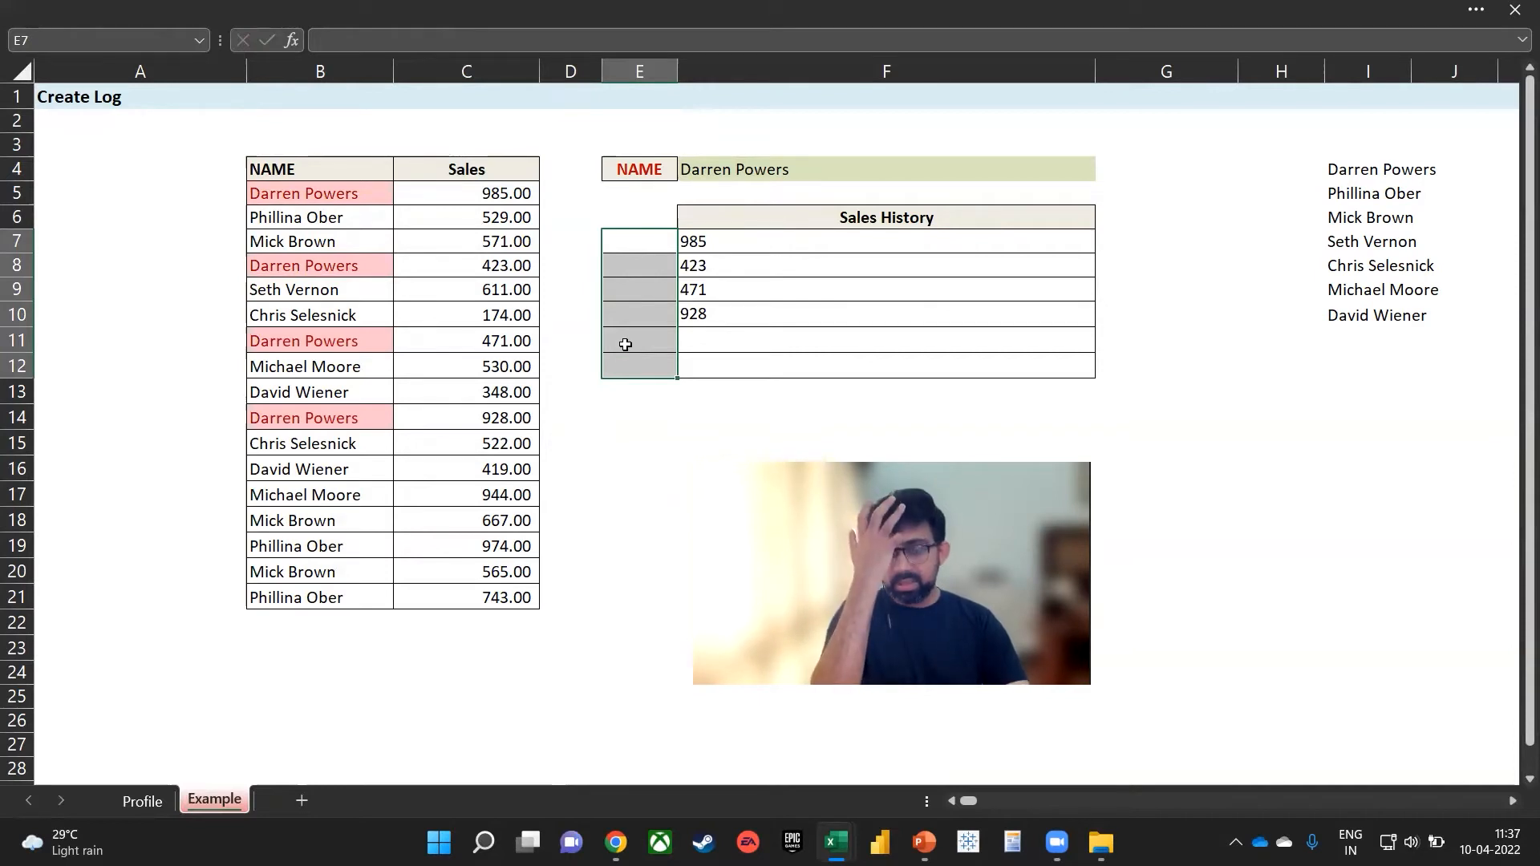
pyautogui.click(643, 245)
pyautogui.write('=')
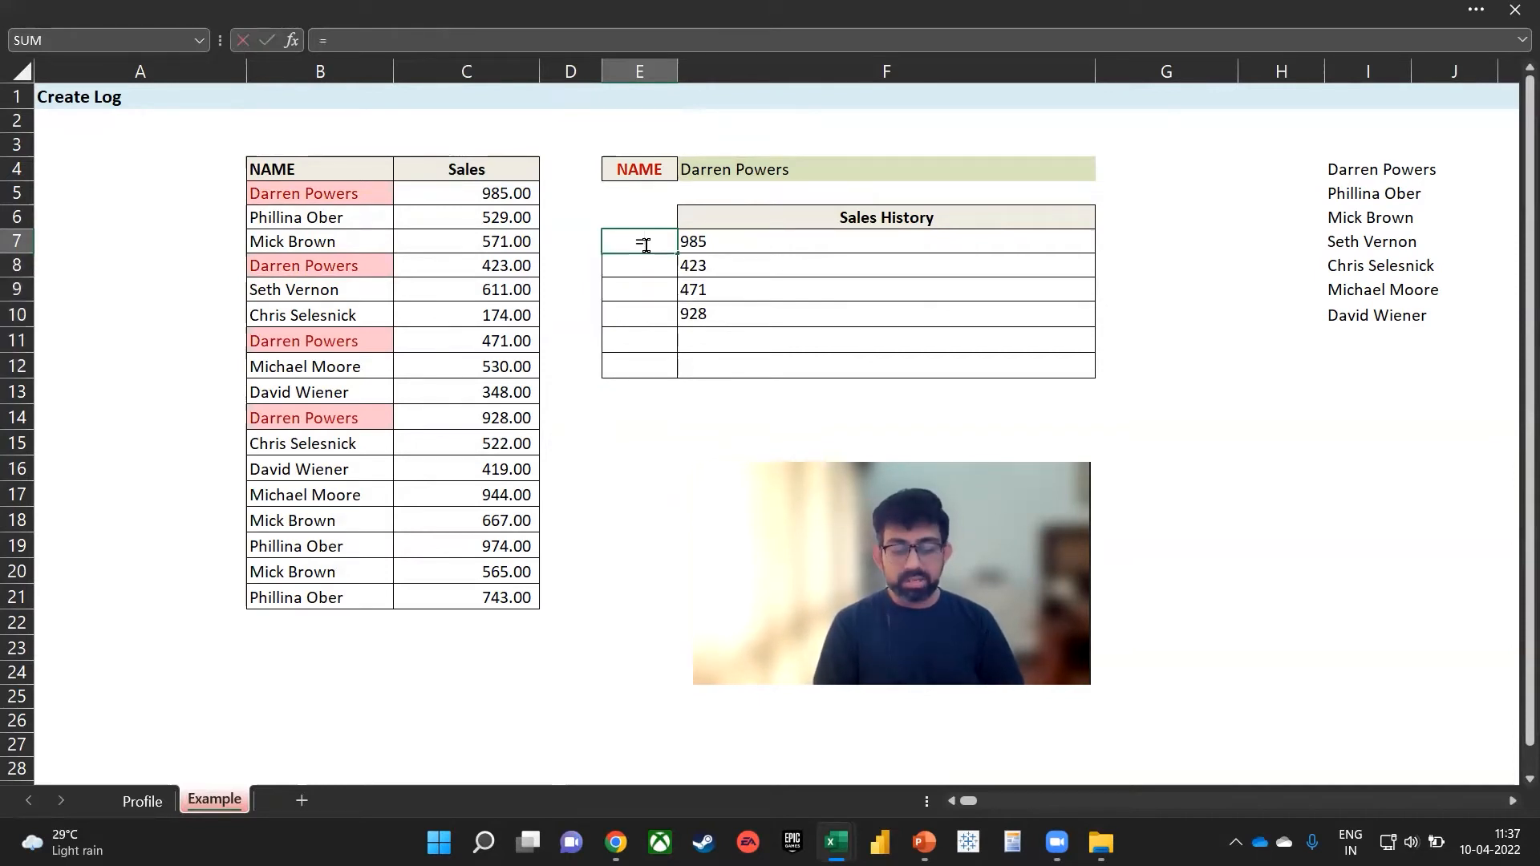
pyautogui.write('seq')
pyautogui.press('Tab')
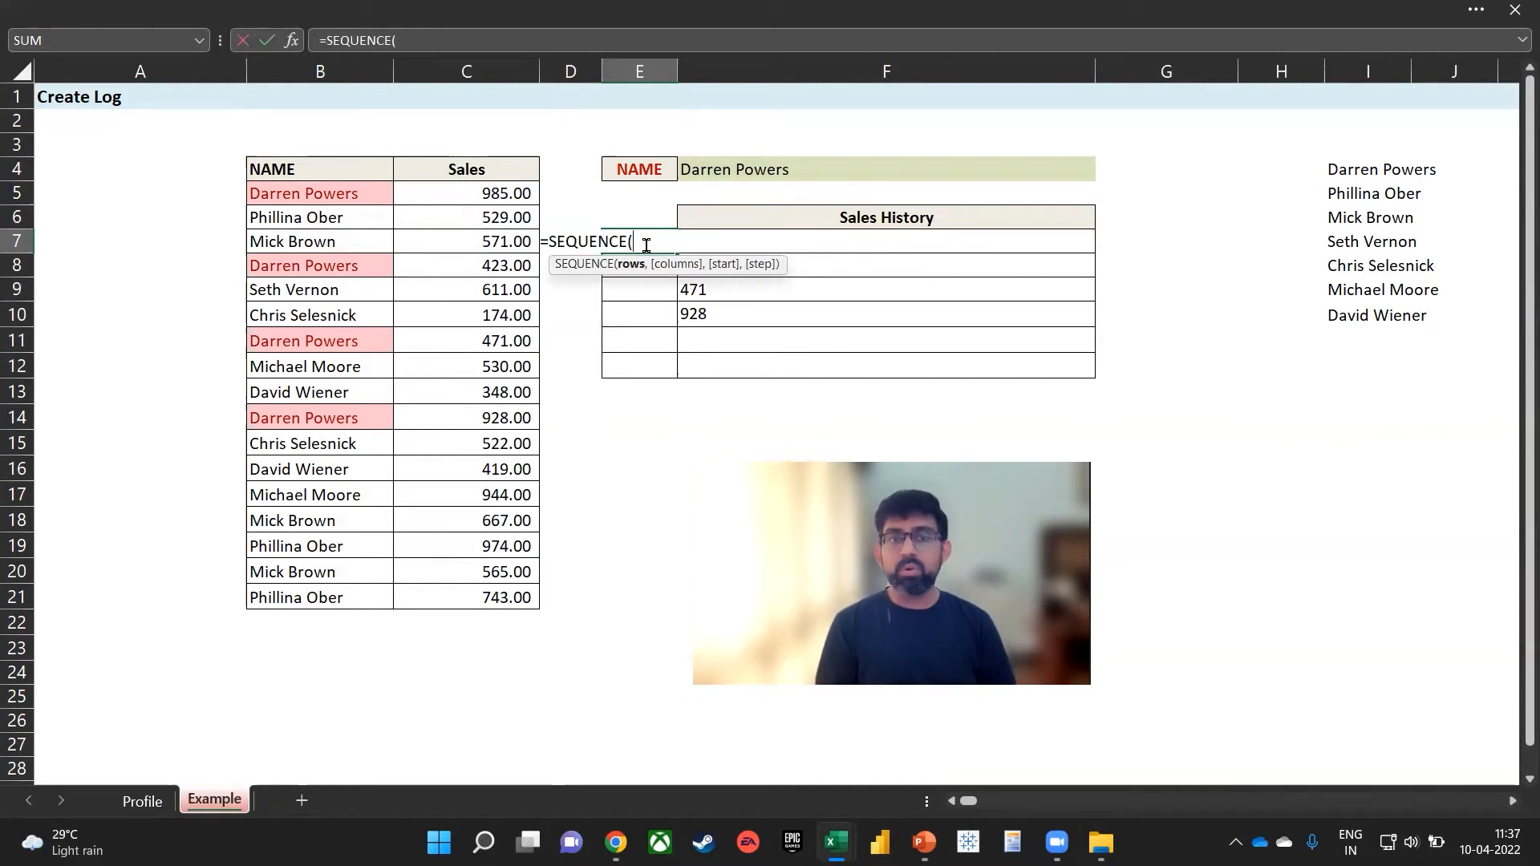
pyautogui.write('count')
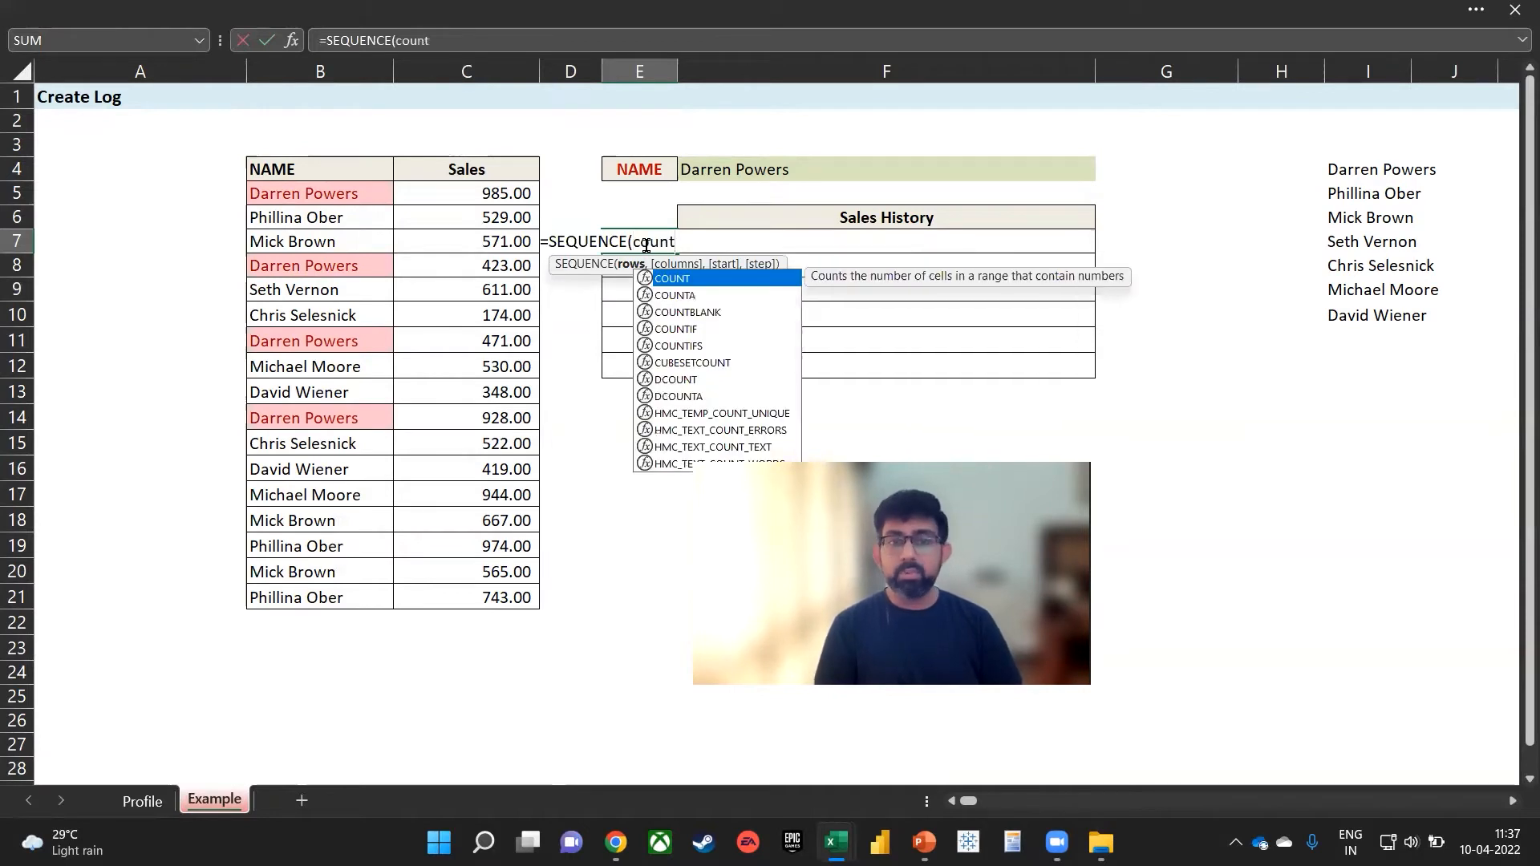
pyautogui.press('Tab')
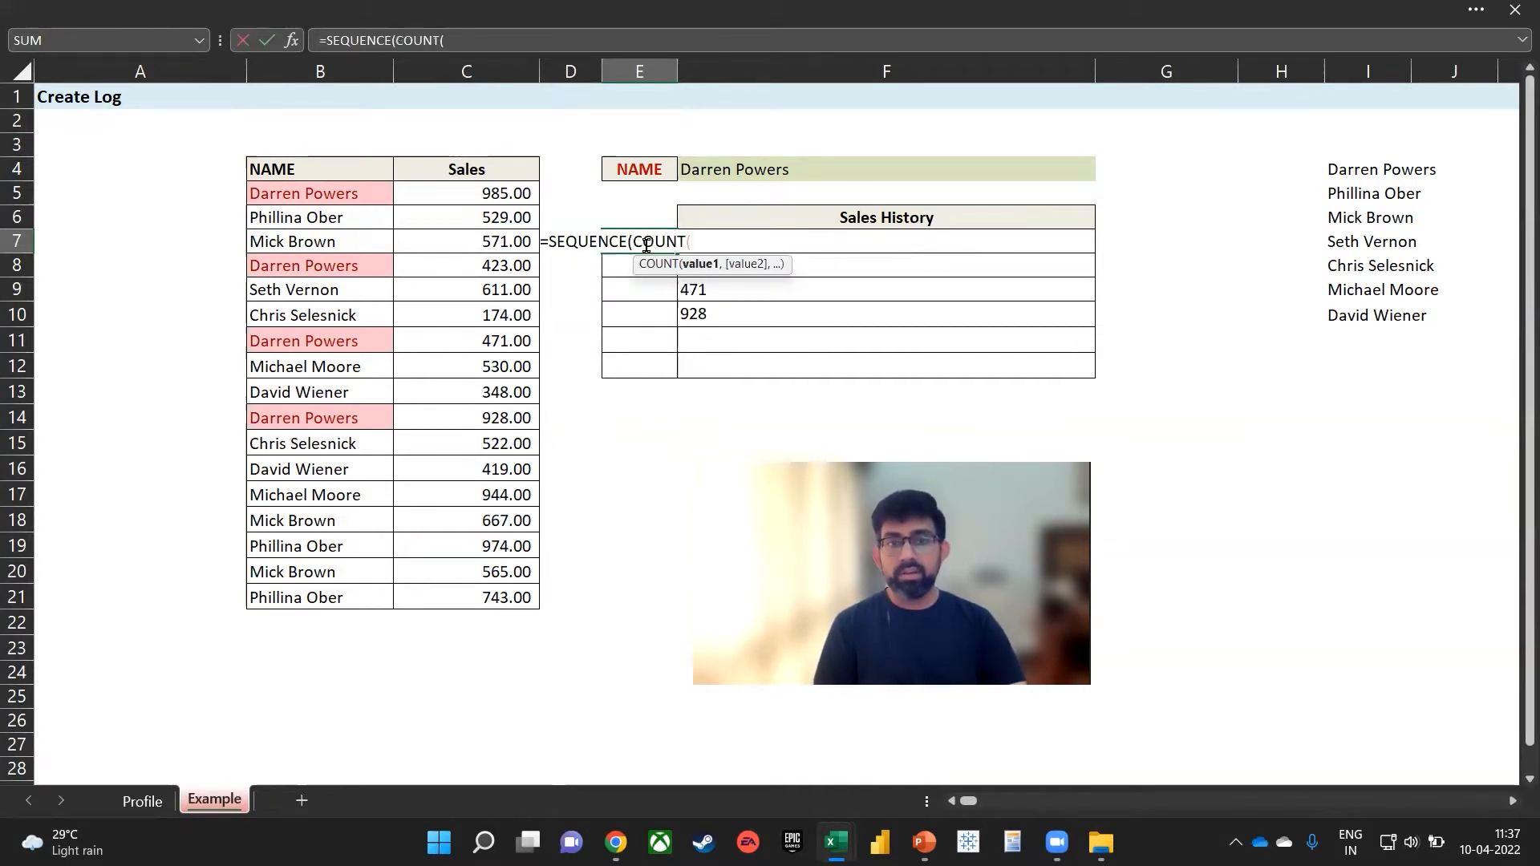
pyautogui.click(794, 69)
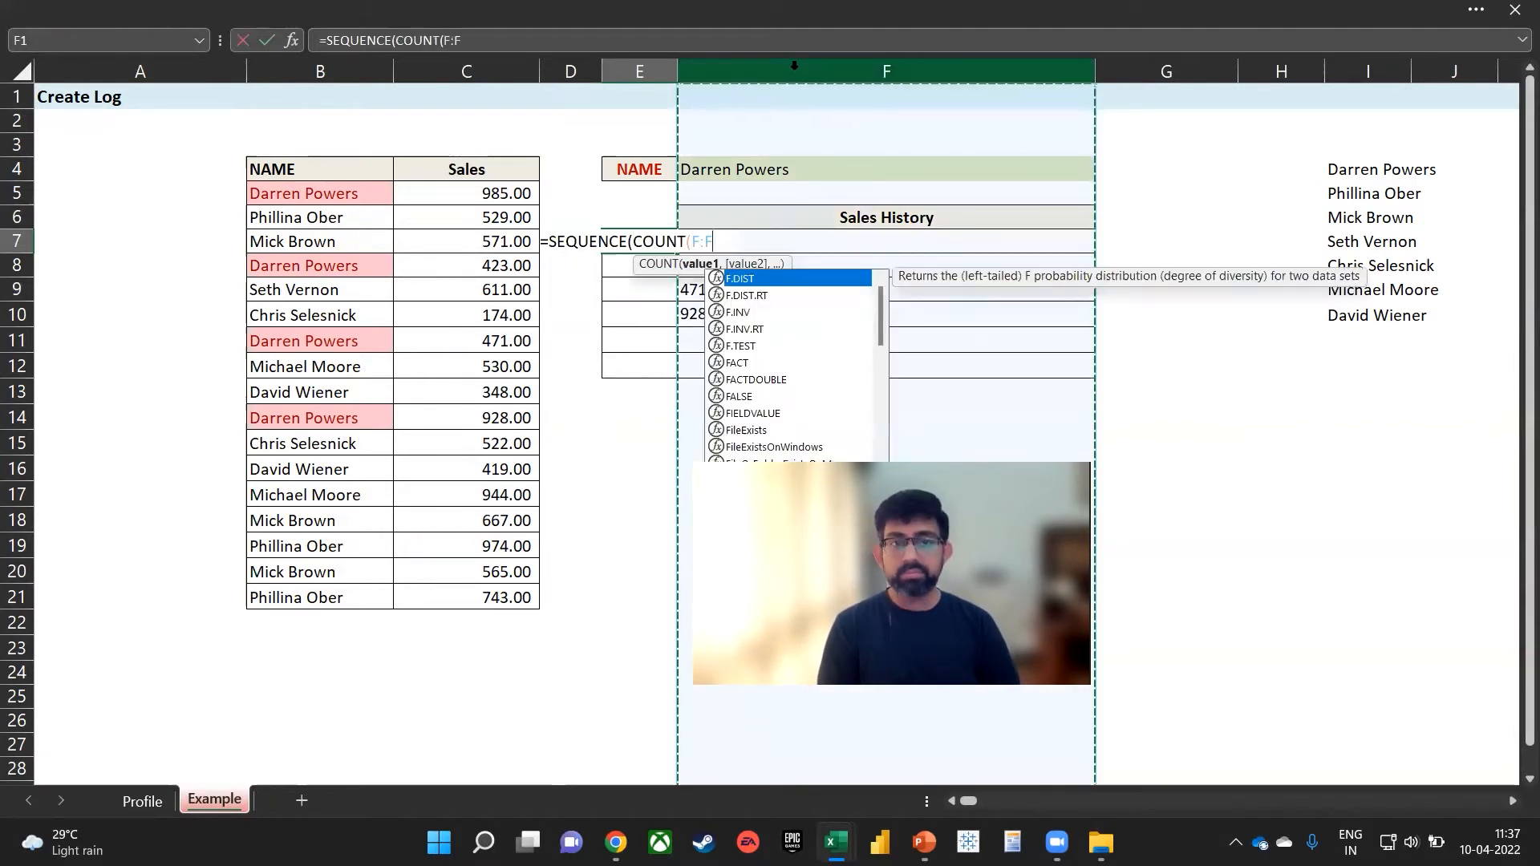
pyautogui.write('))')
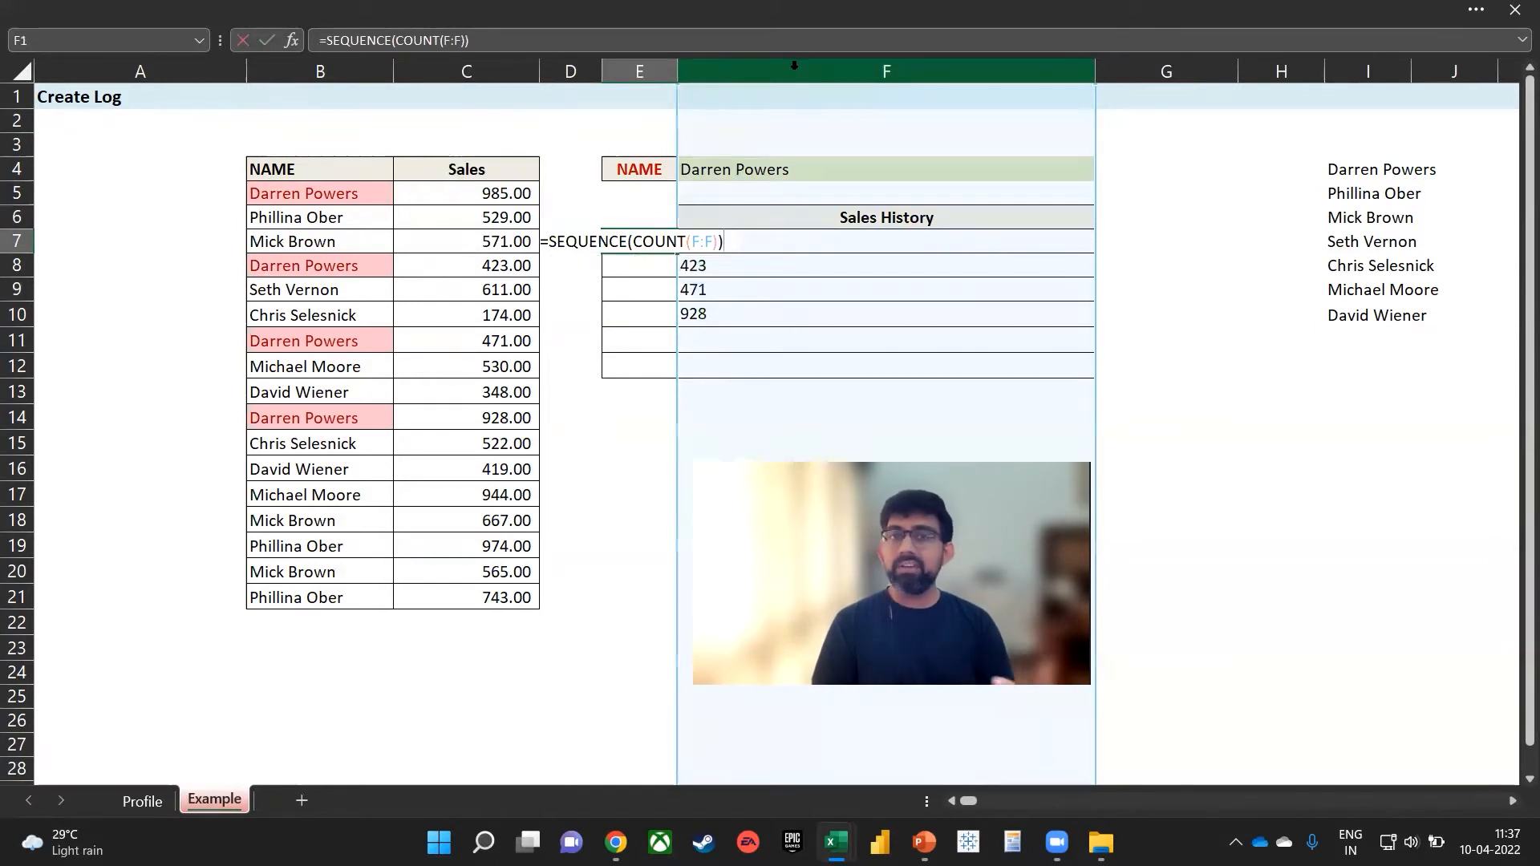
pyautogui.press('Return')
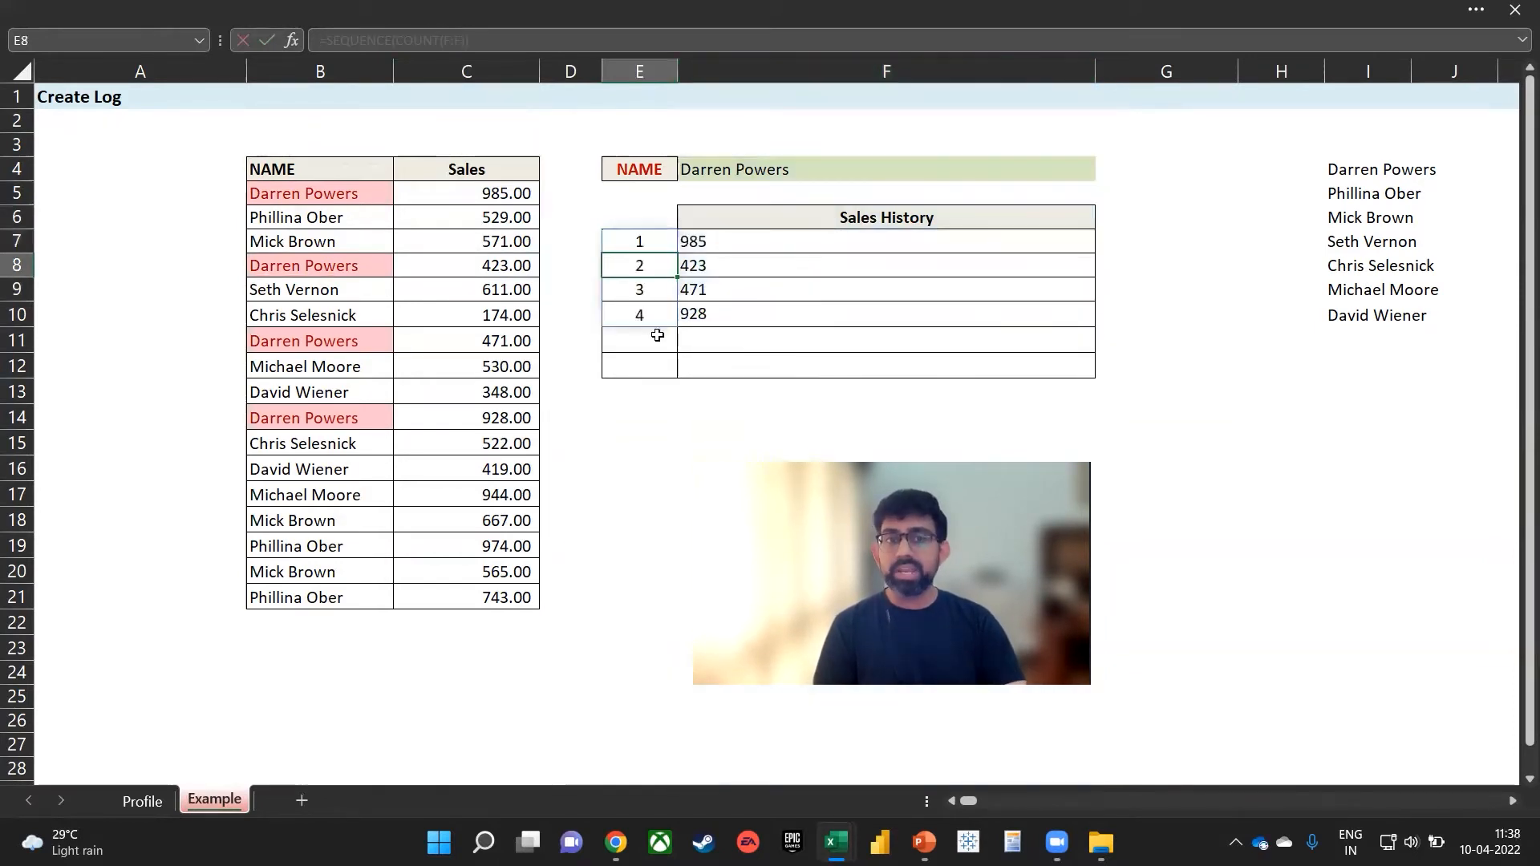
# Test the numbered sales log by choosing the second, fifth and seventh names from the F4 dropdown, and return to the first name
pyautogui.click(1025, 170)
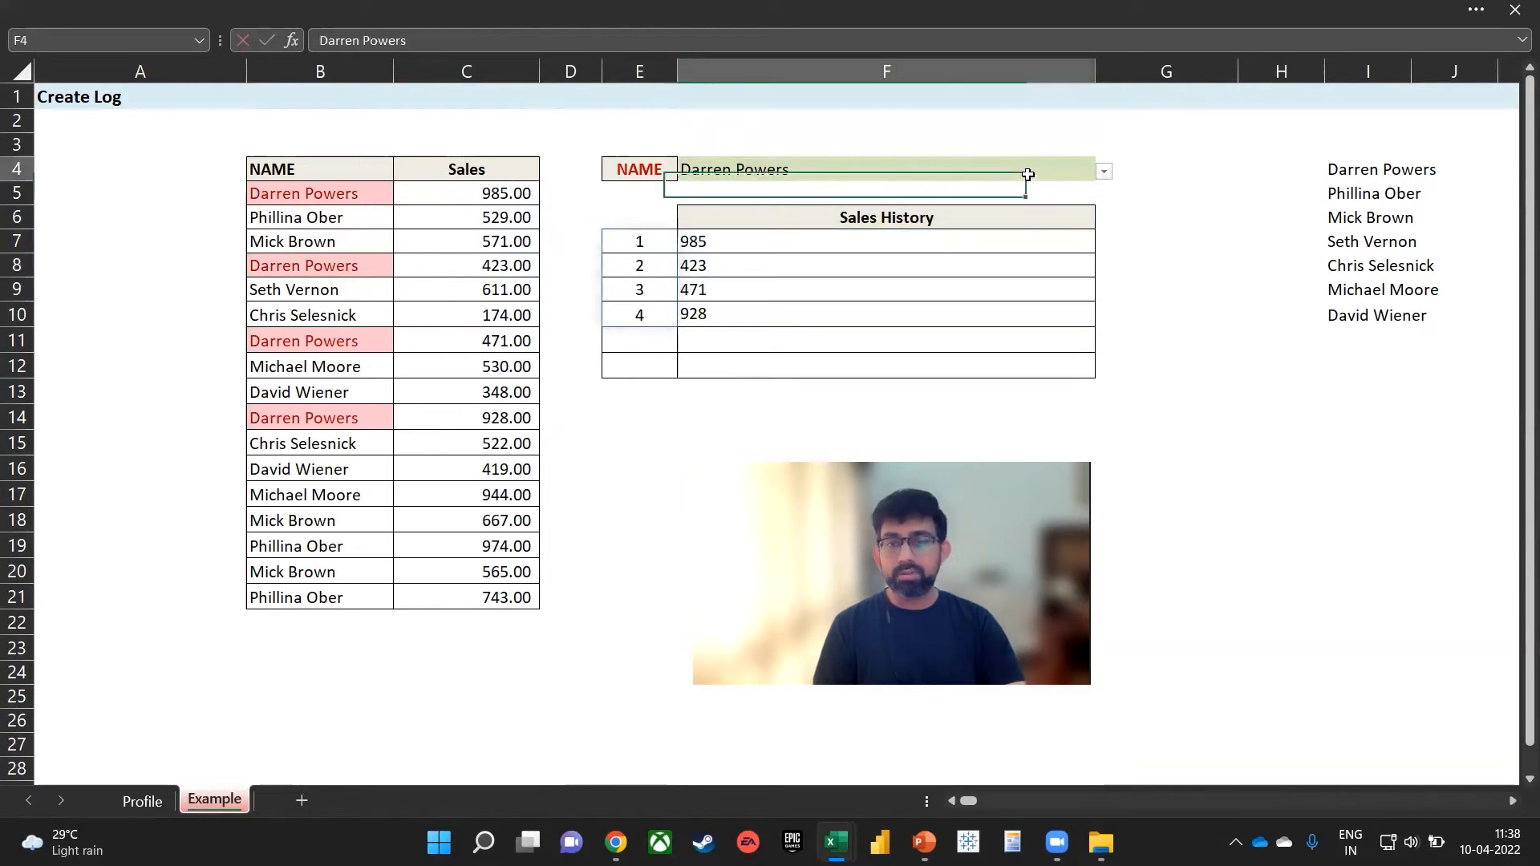
pyautogui.click(1103, 171)
pyautogui.click(1014, 208)
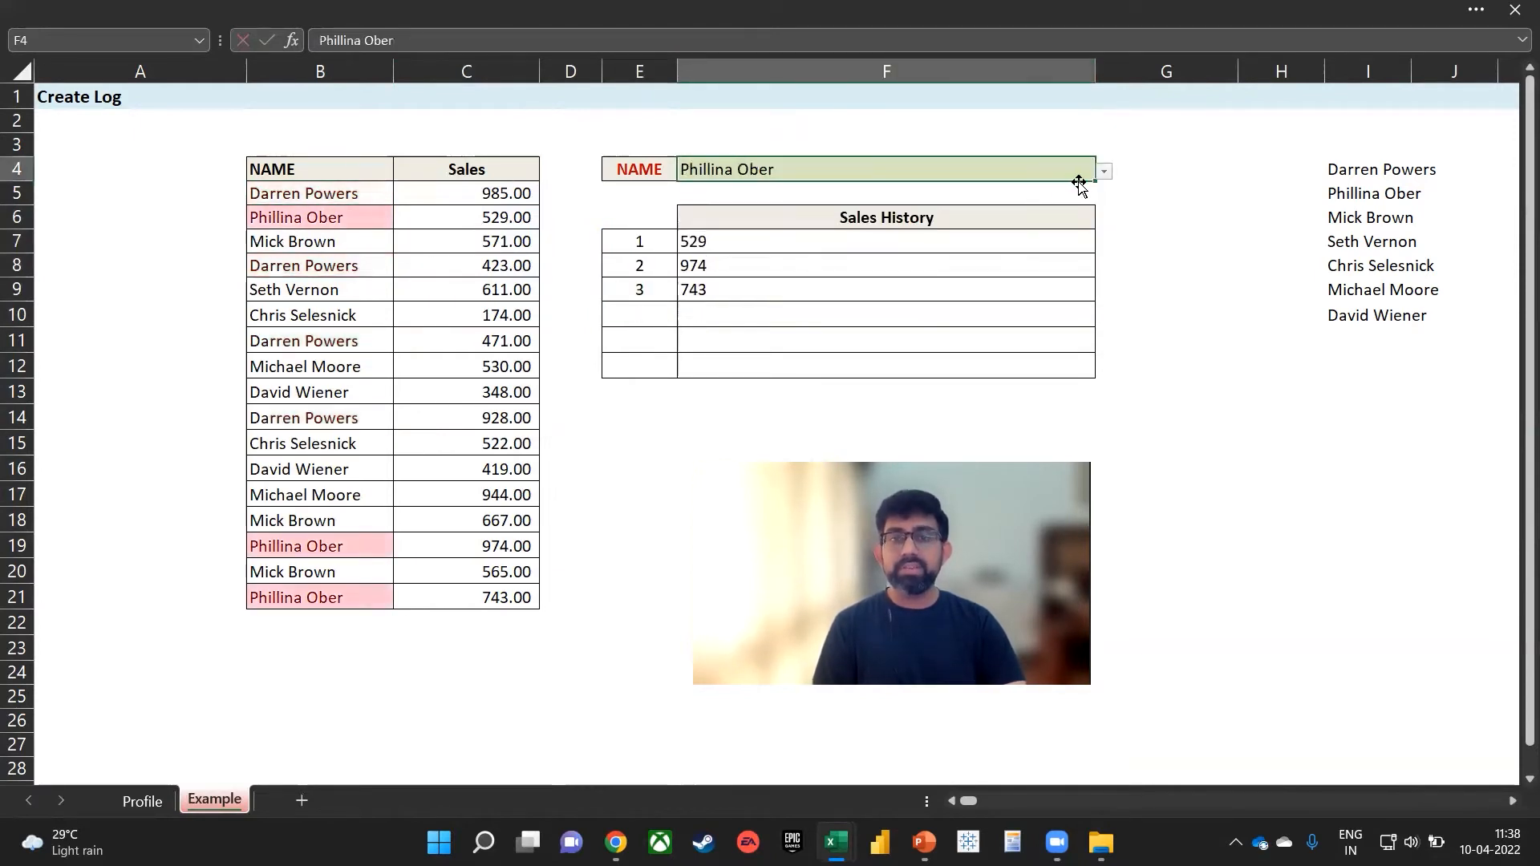
pyautogui.click(1104, 171)
pyautogui.click(983, 261)
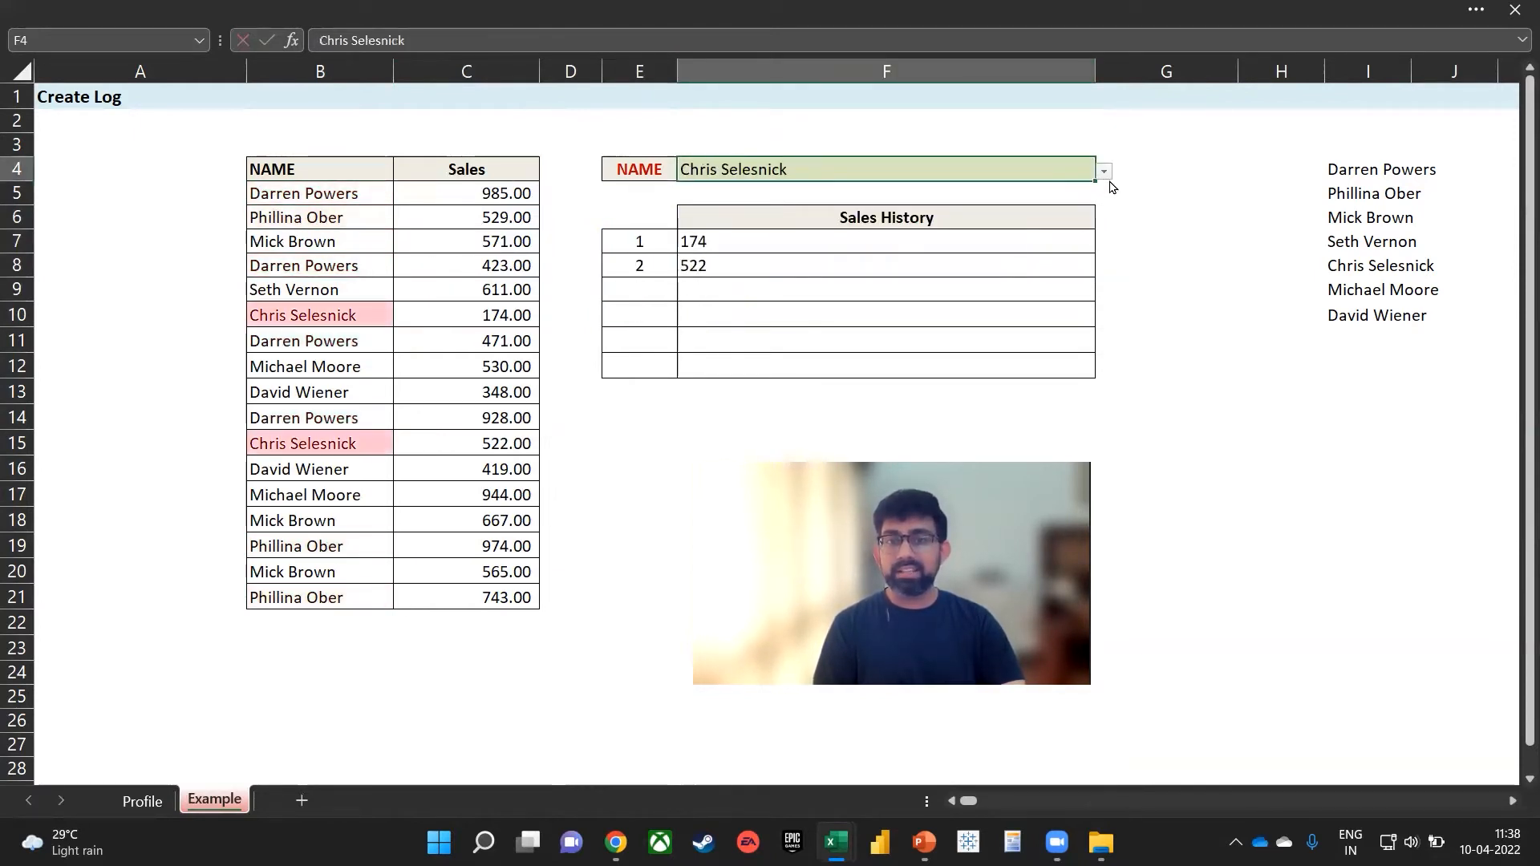
pyautogui.click(1105, 172)
pyautogui.click(1110, 172)
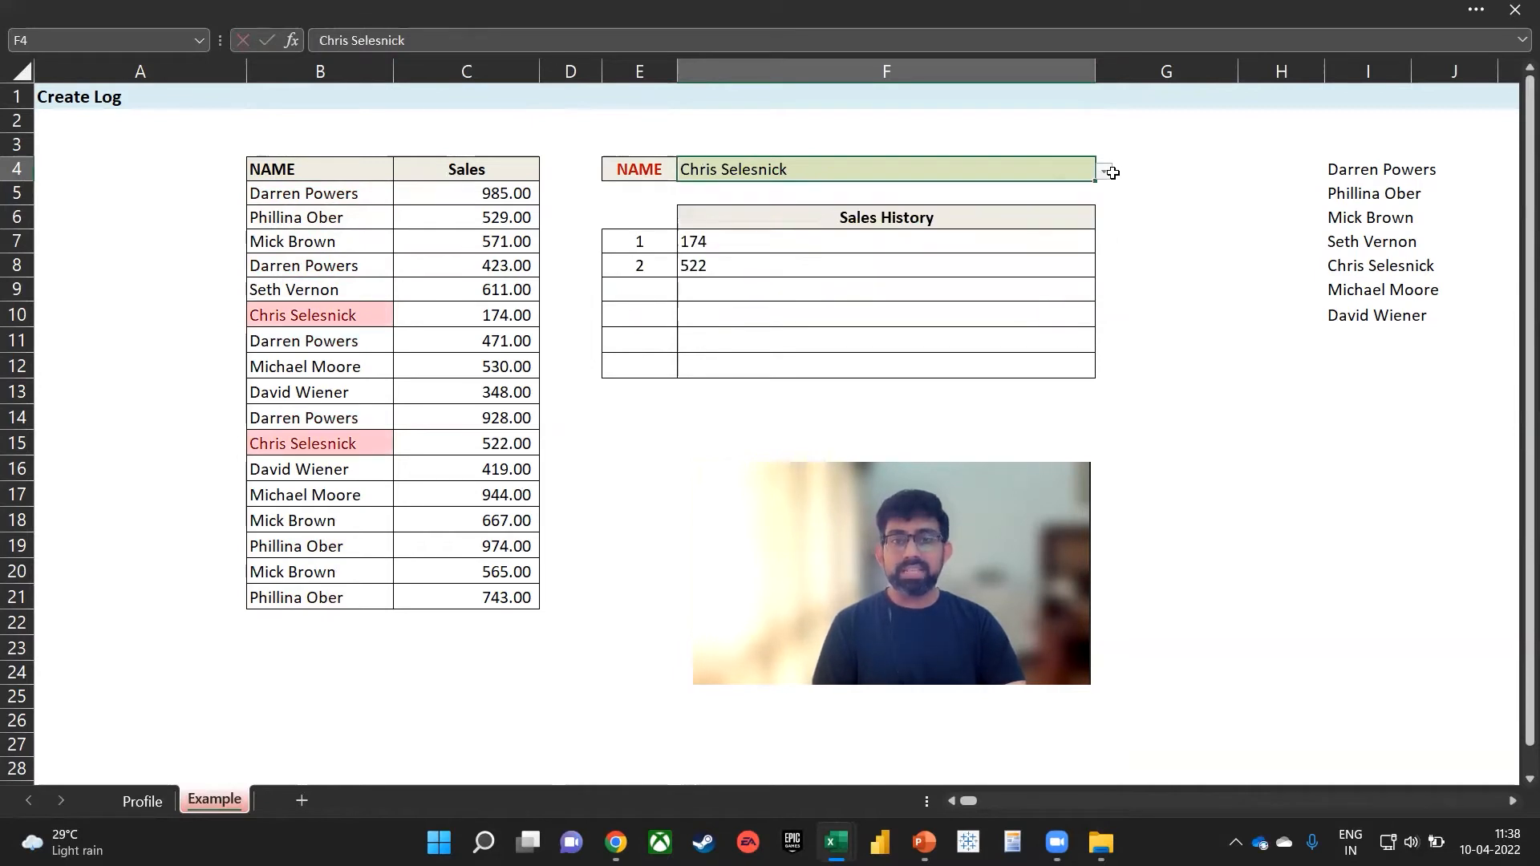
pyautogui.click(1112, 172)
pyautogui.click(1041, 168)
pyautogui.click(1103, 171)
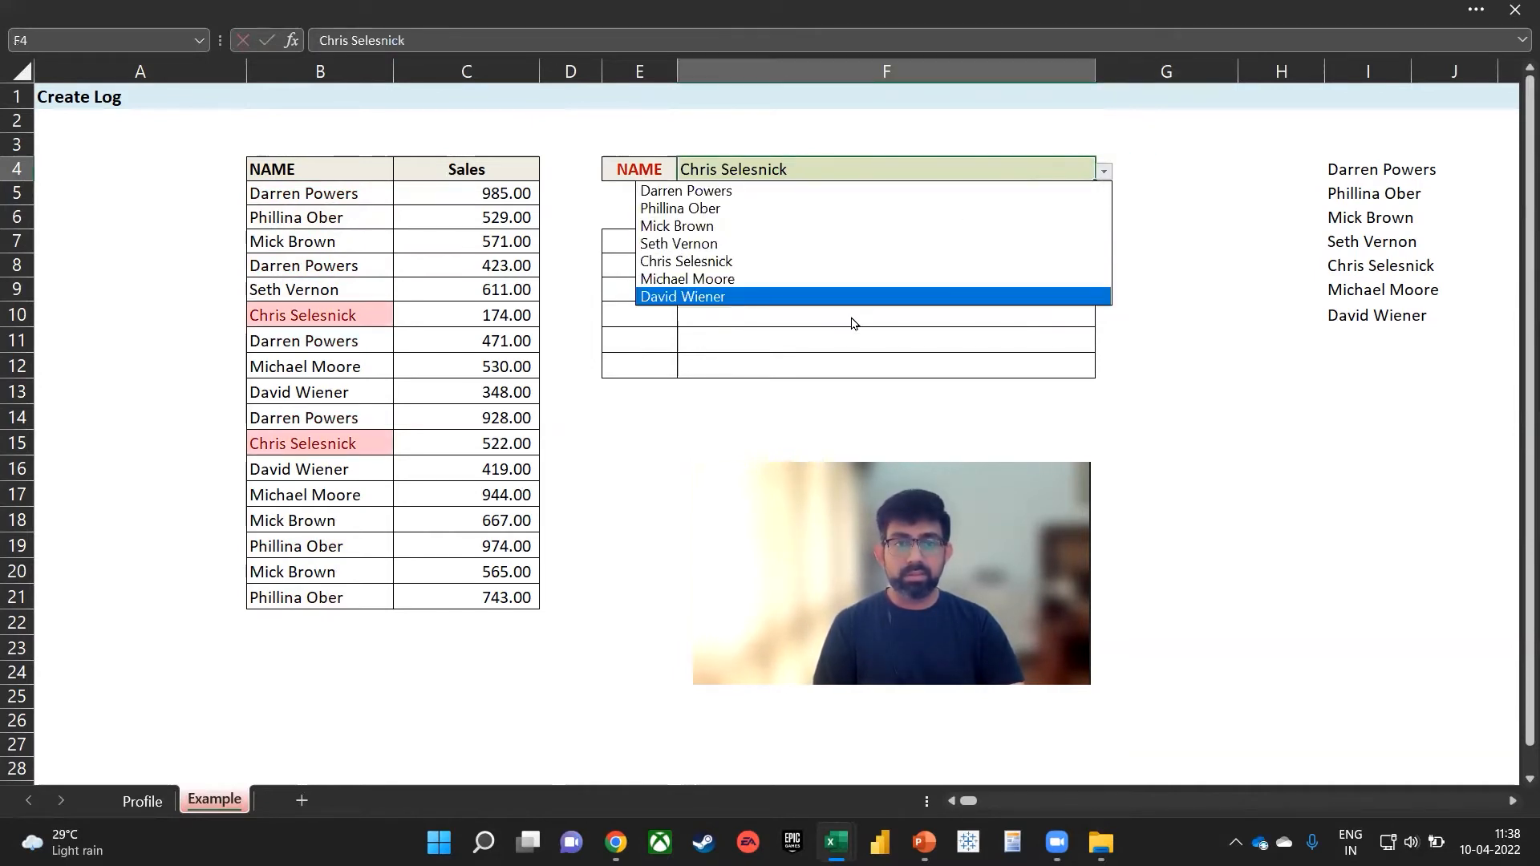
pyautogui.click(859, 298)
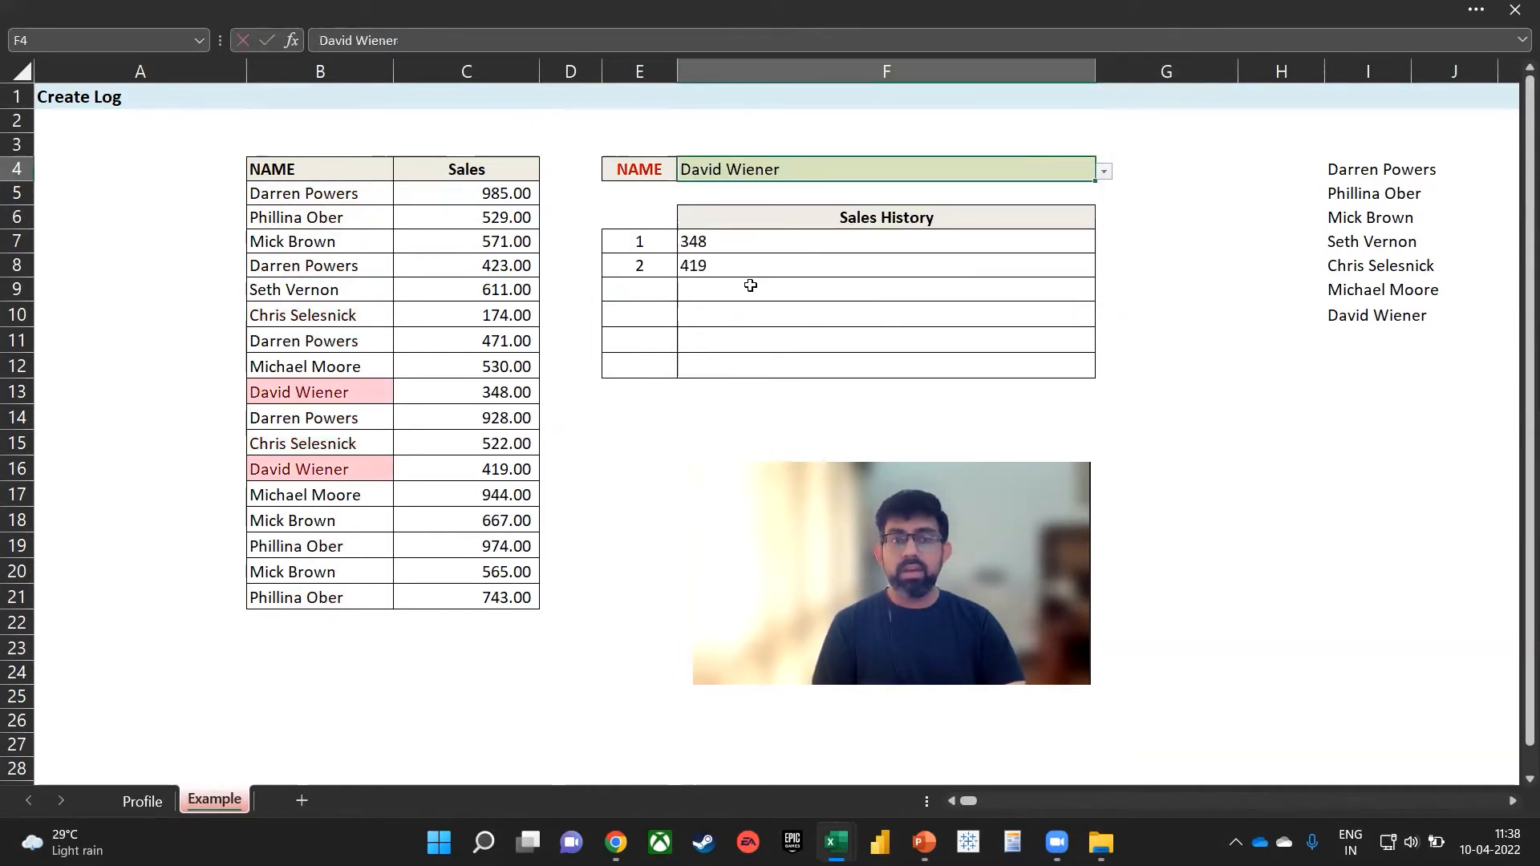
pyautogui.click(1105, 172)
pyautogui.click(997, 190)
# Review the FILTER formula in F7 and its references without changing it
pyautogui.click(938, 237)
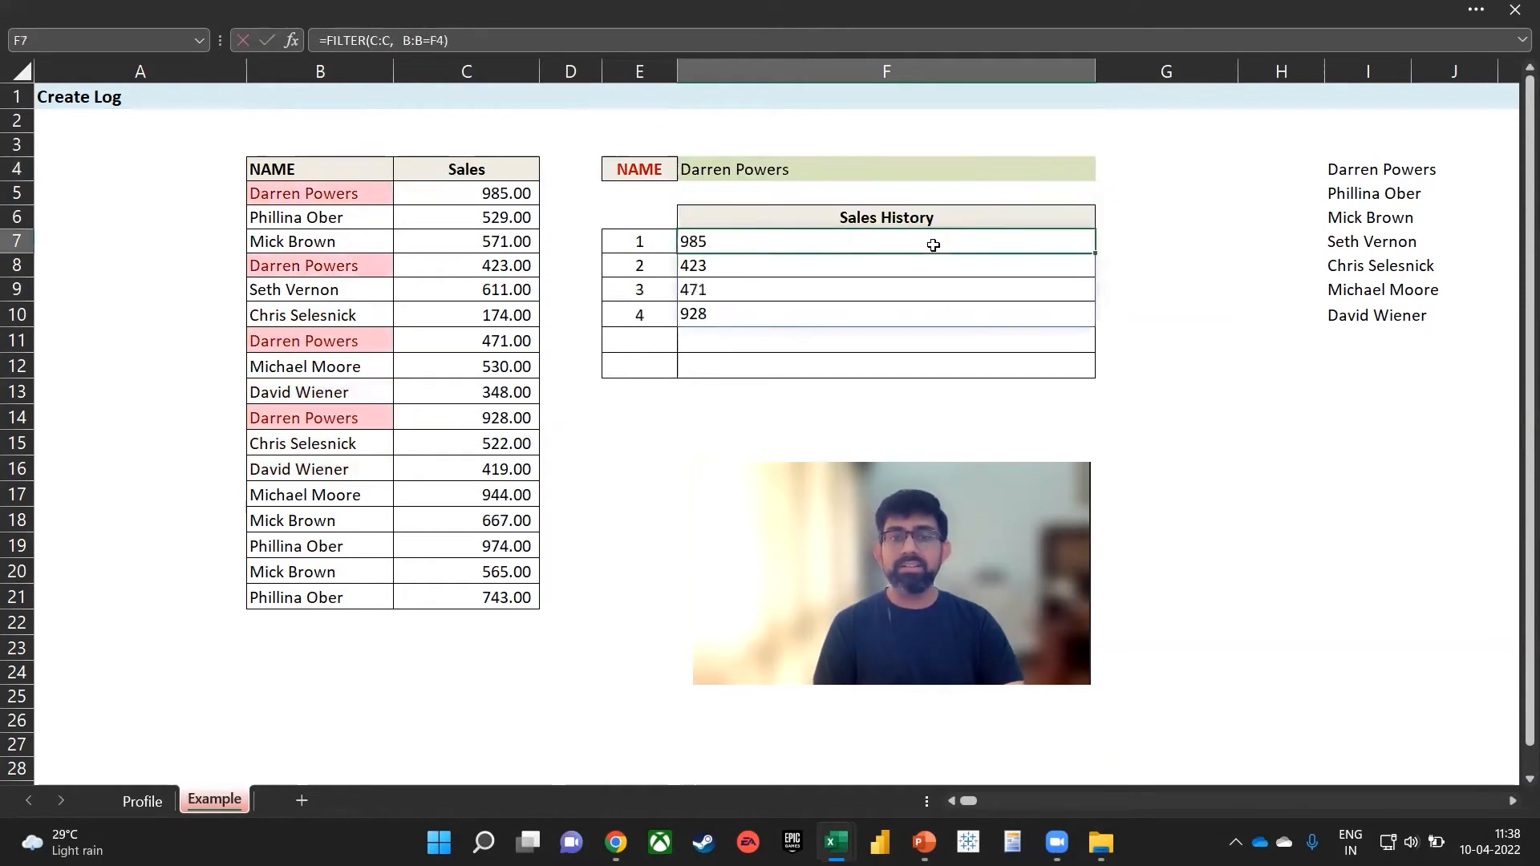
pyautogui.doubleClick(933, 245)
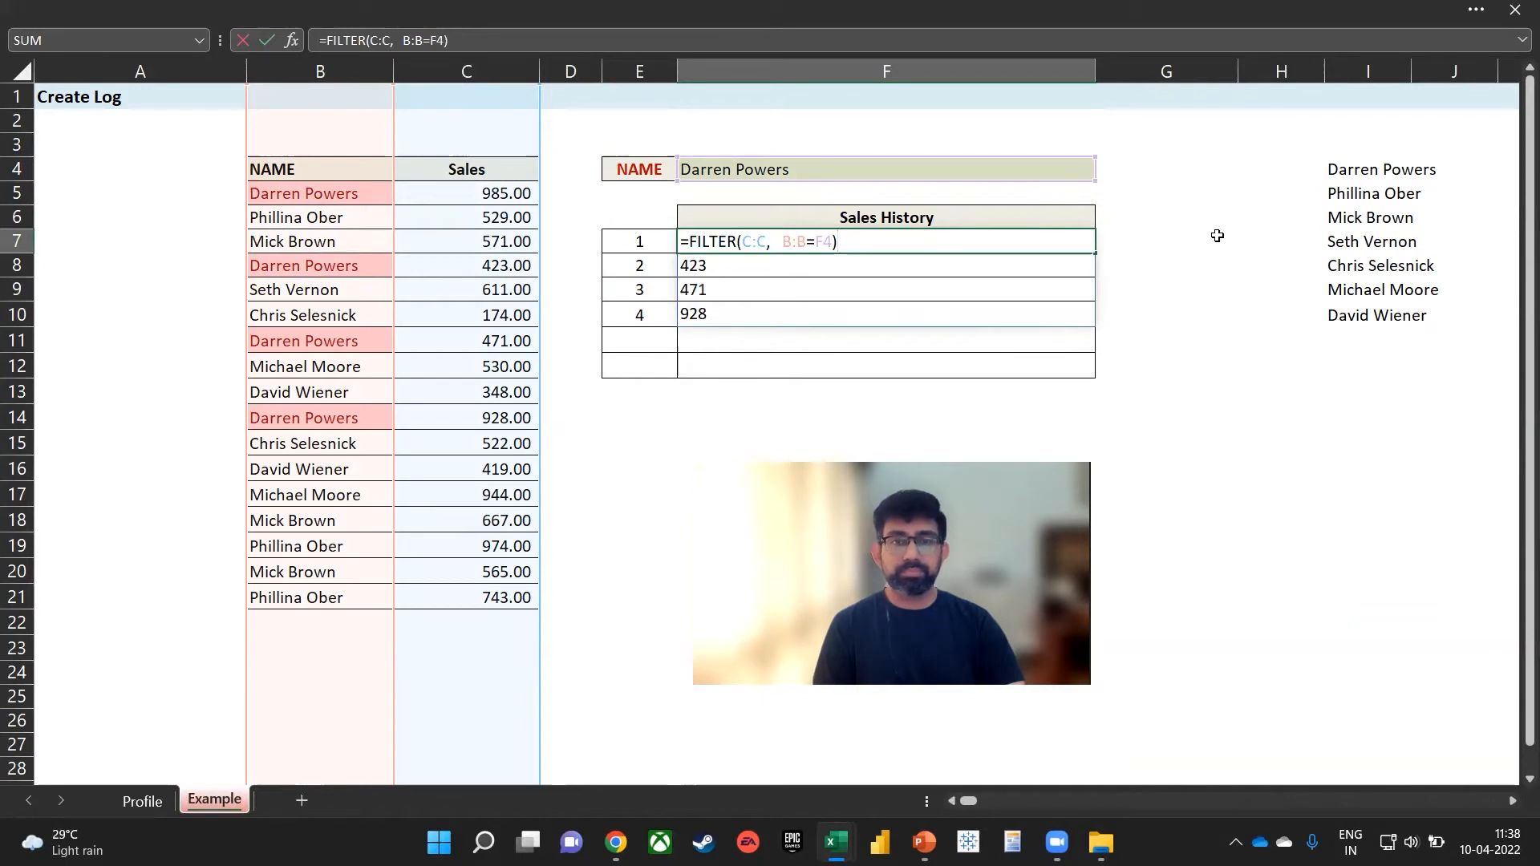
pyautogui.click(702, 753)
pyautogui.click(777, 243)
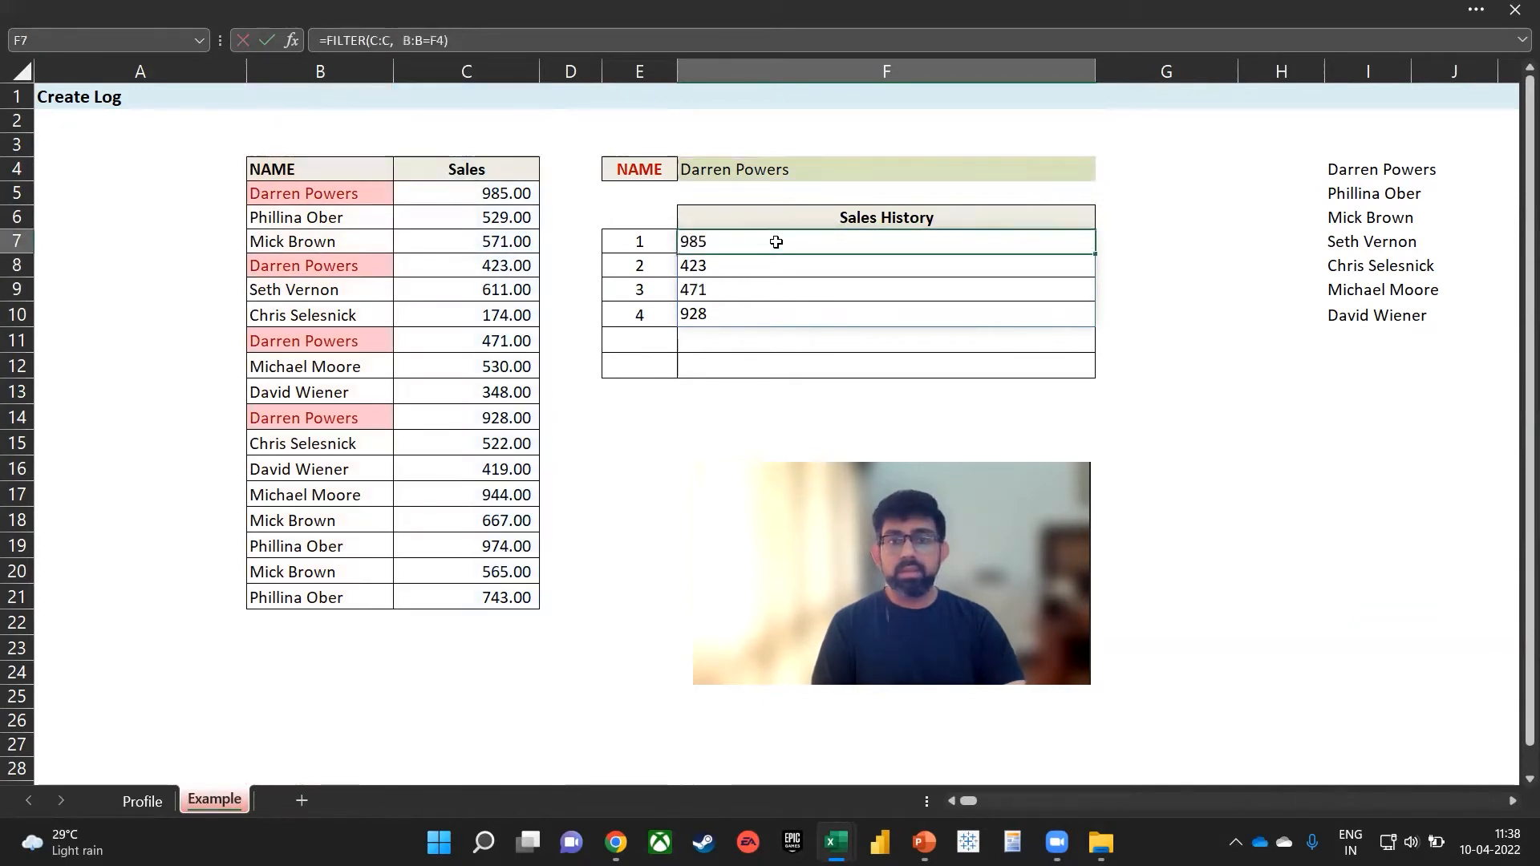
pyautogui.doubleClick(776, 241)
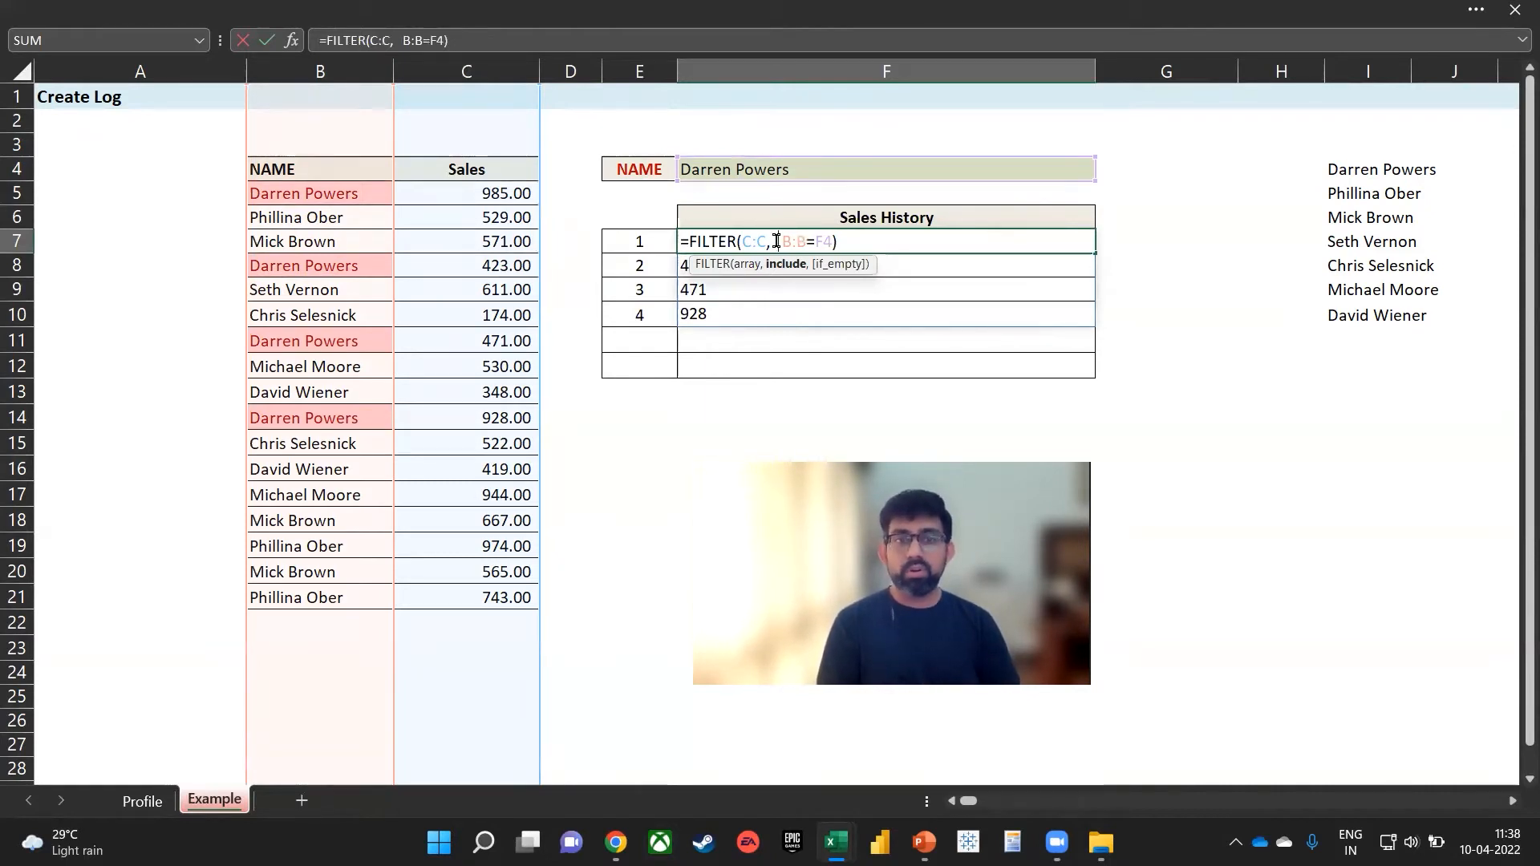
pyautogui.press('Return')
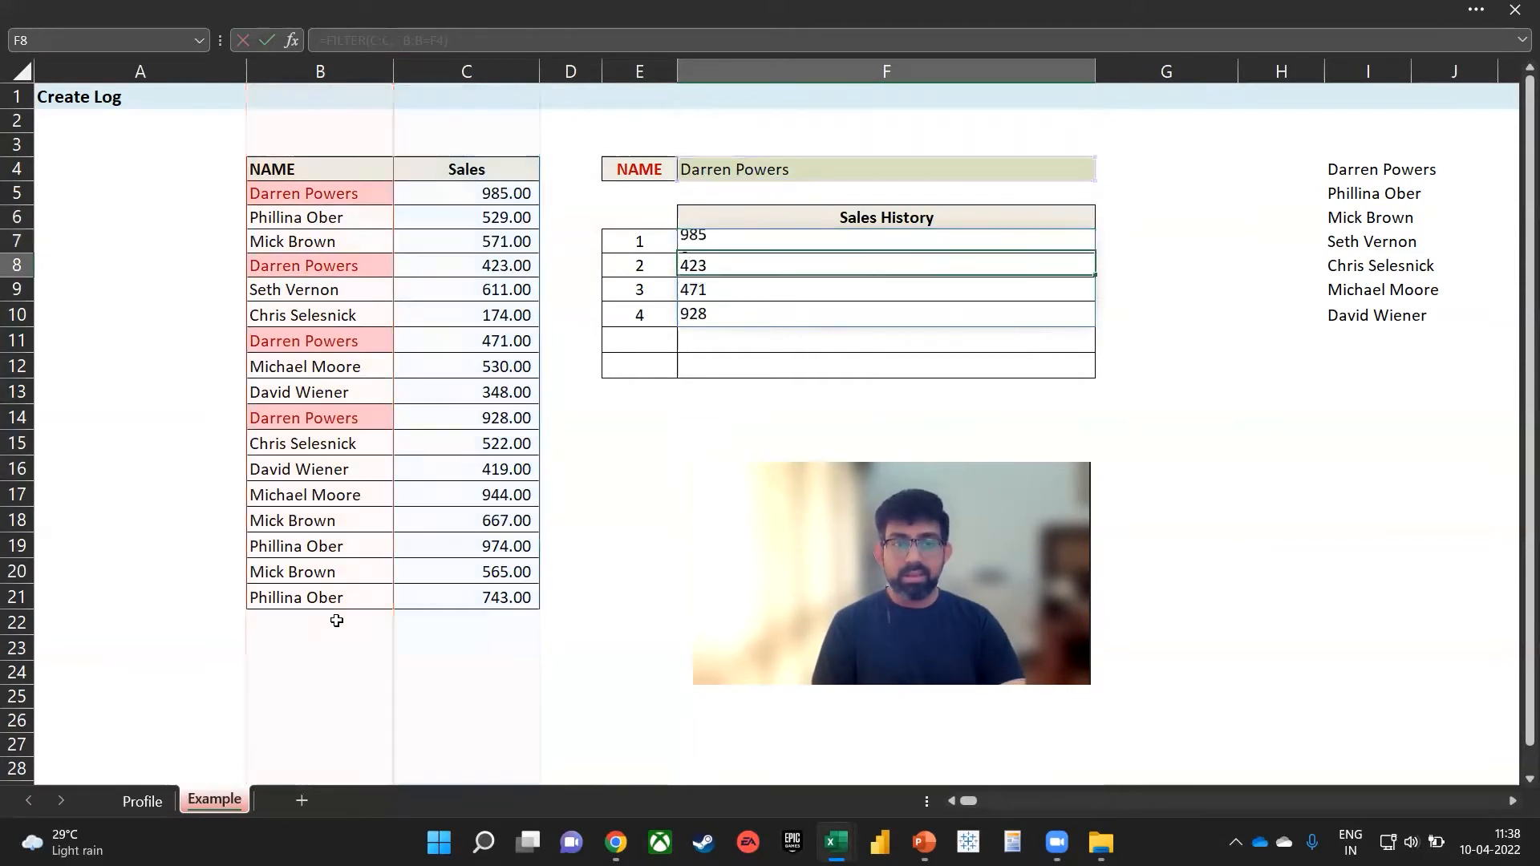
# Duplicate the Example sheet and delete columns E to I in the copy
pyautogui.click(222, 744)
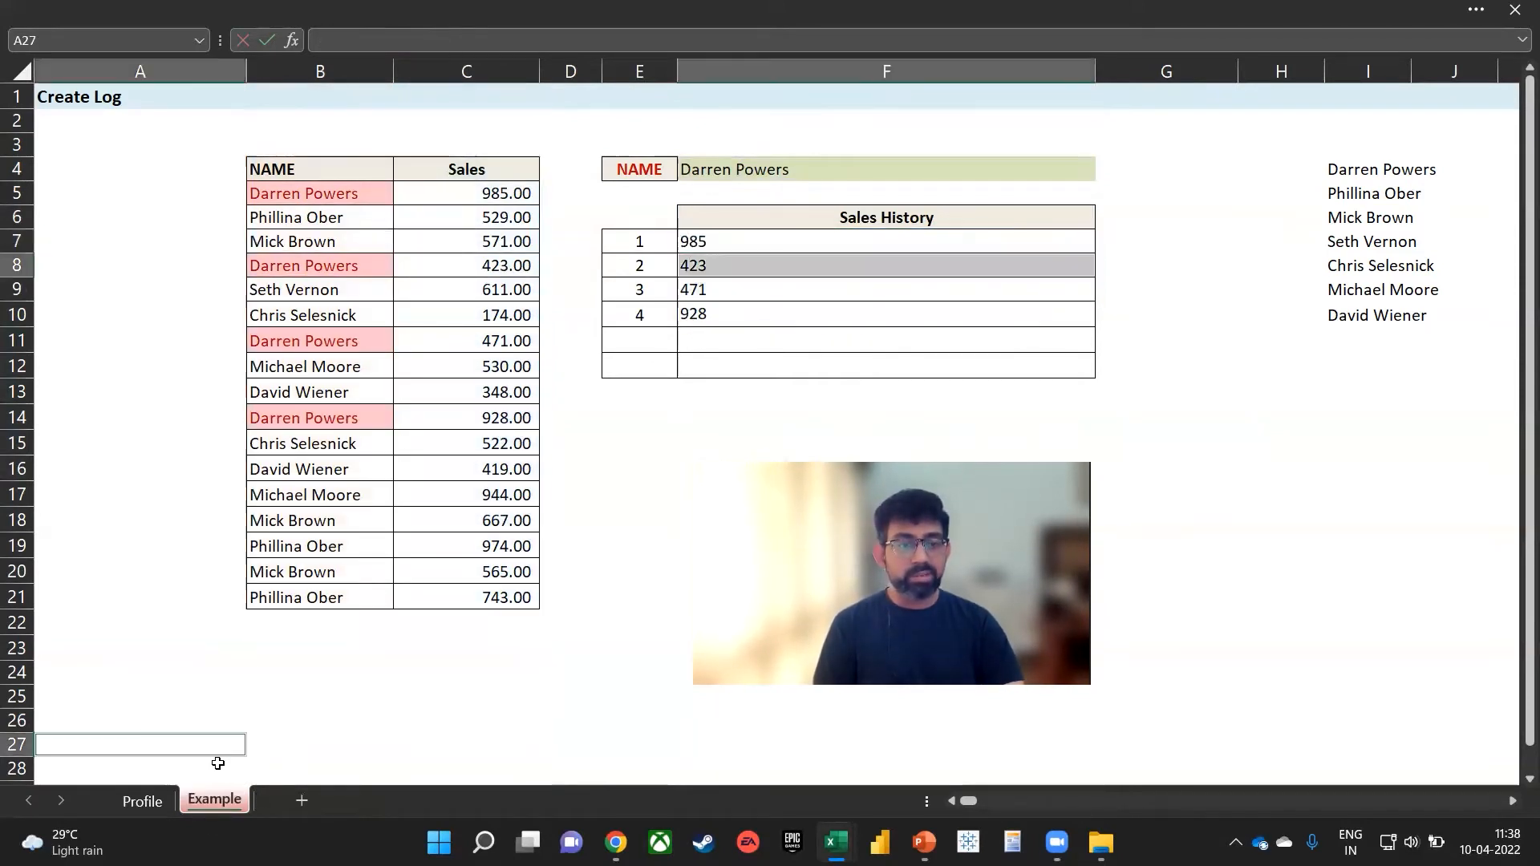
pyautogui.moveTo(260, 796); pyautogui.dragTo(264, 798)
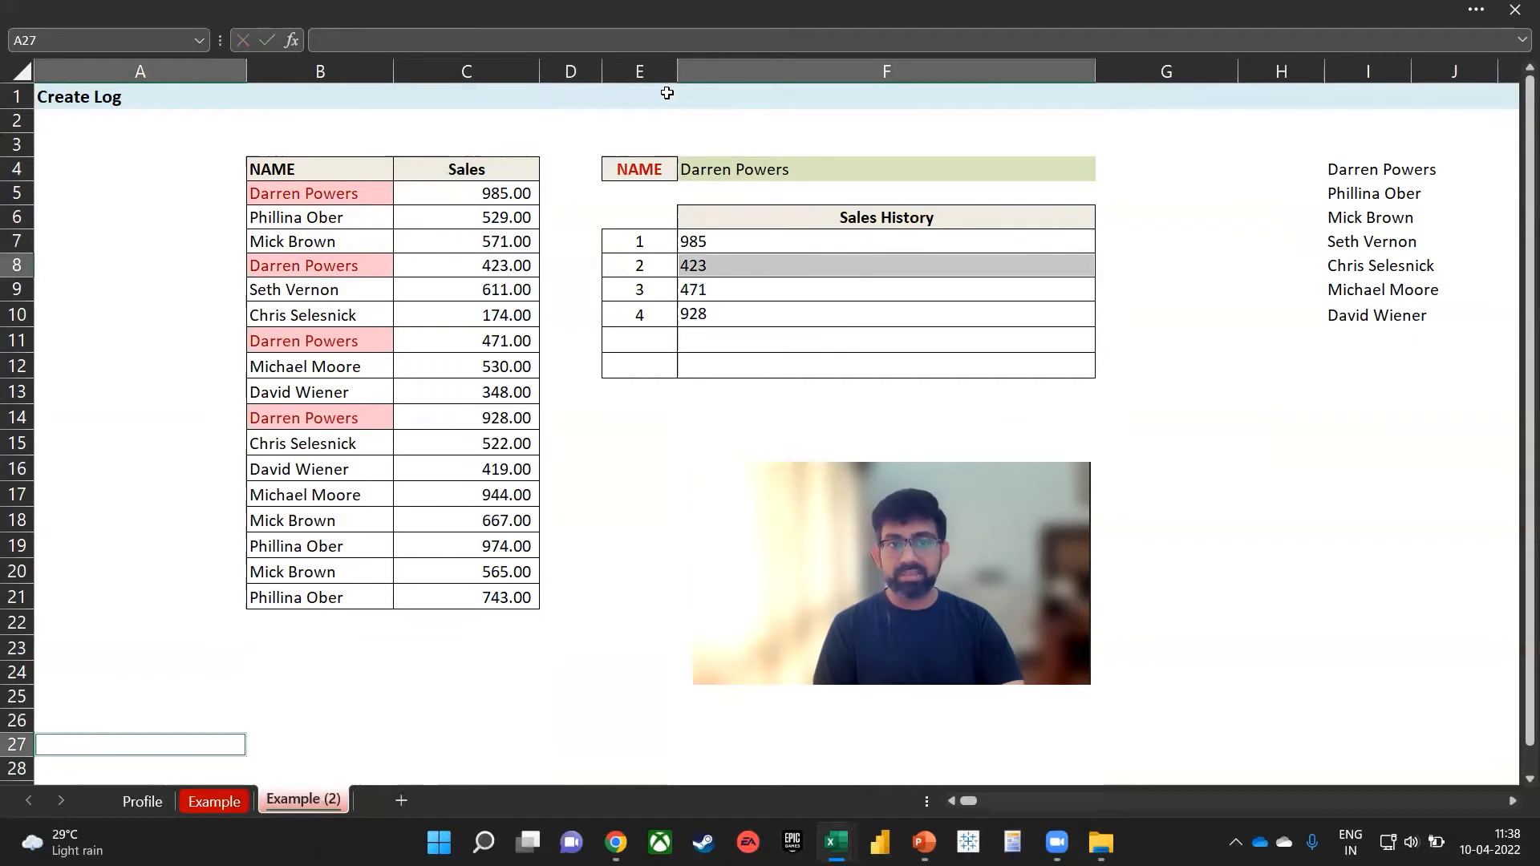
pyautogui.moveTo(663, 80); pyautogui.dragTo(1358, 131)
pyautogui.hotkey('ctrl', '-')
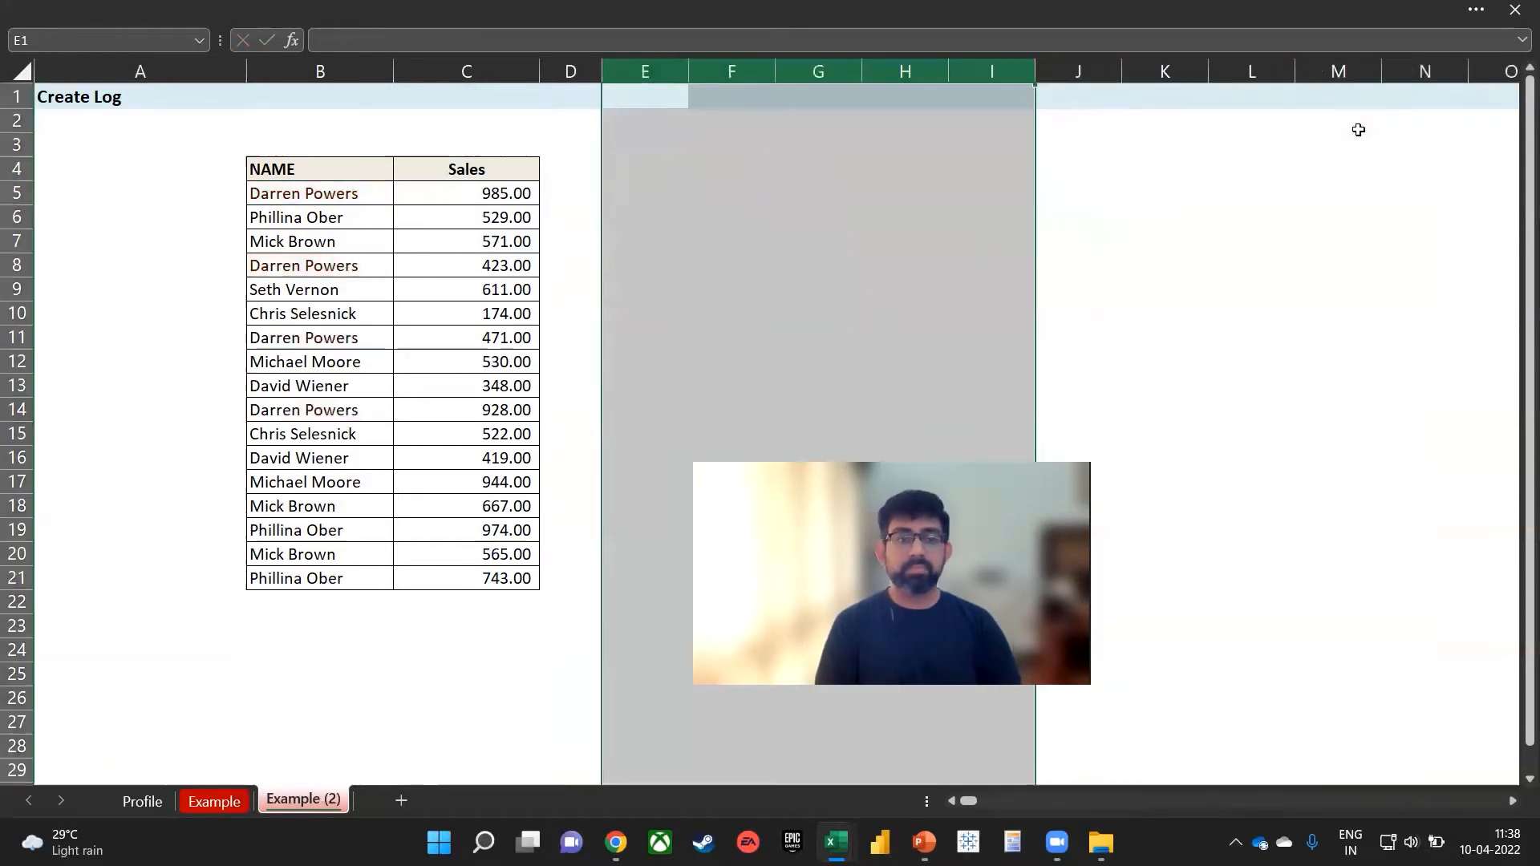
# Enter =DROP(UNIQUE(B:B),2) in F5 to list the unique names, and widen column F to fit them
pyautogui.click(715, 183)
pyautogui.click(715, 183)
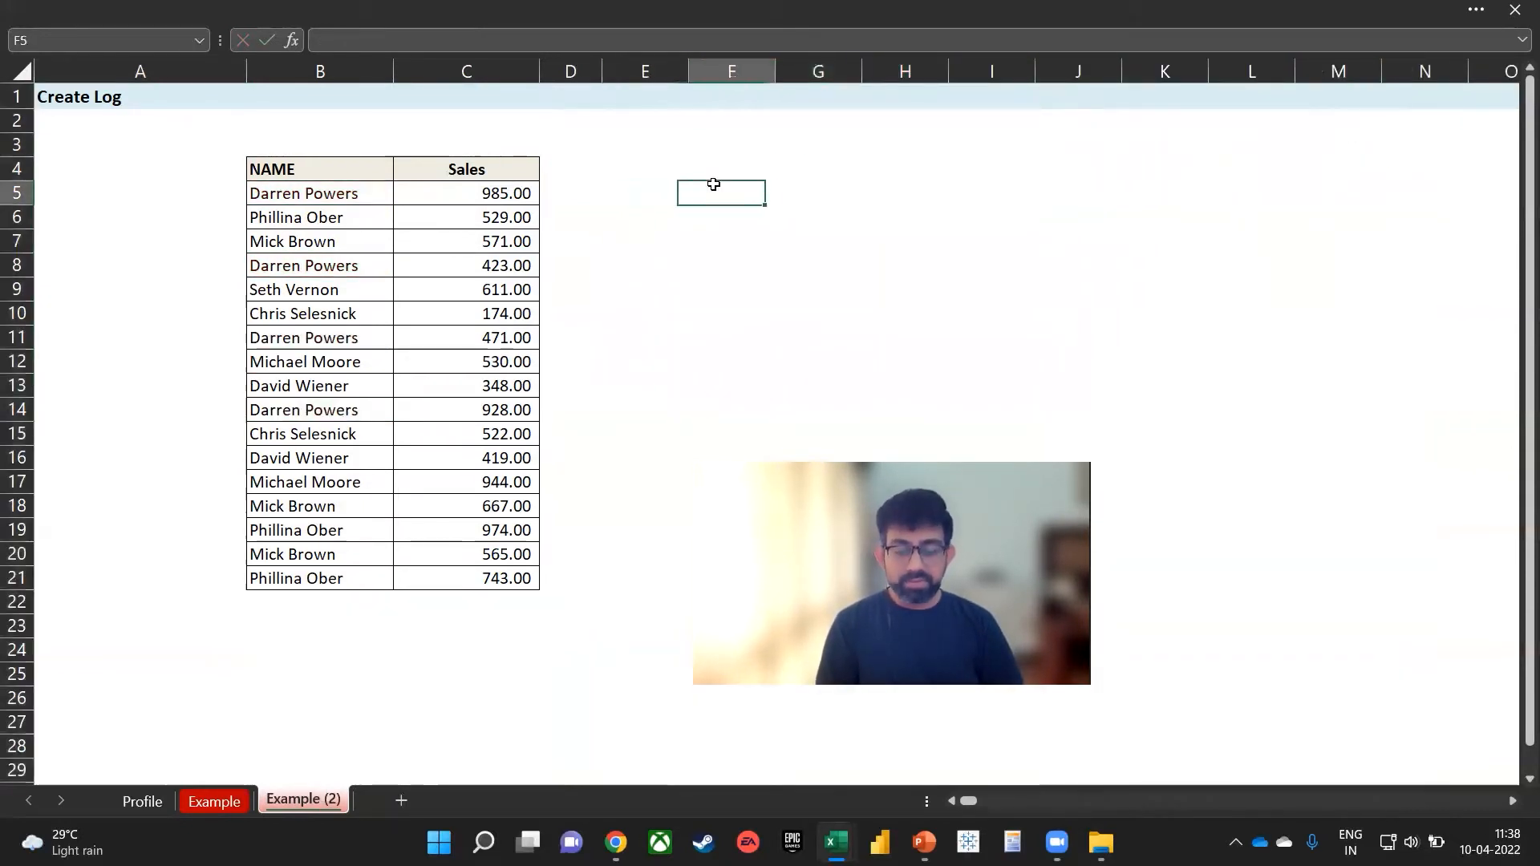
pyautogui.write('=drop')
pyautogui.press('Tab')
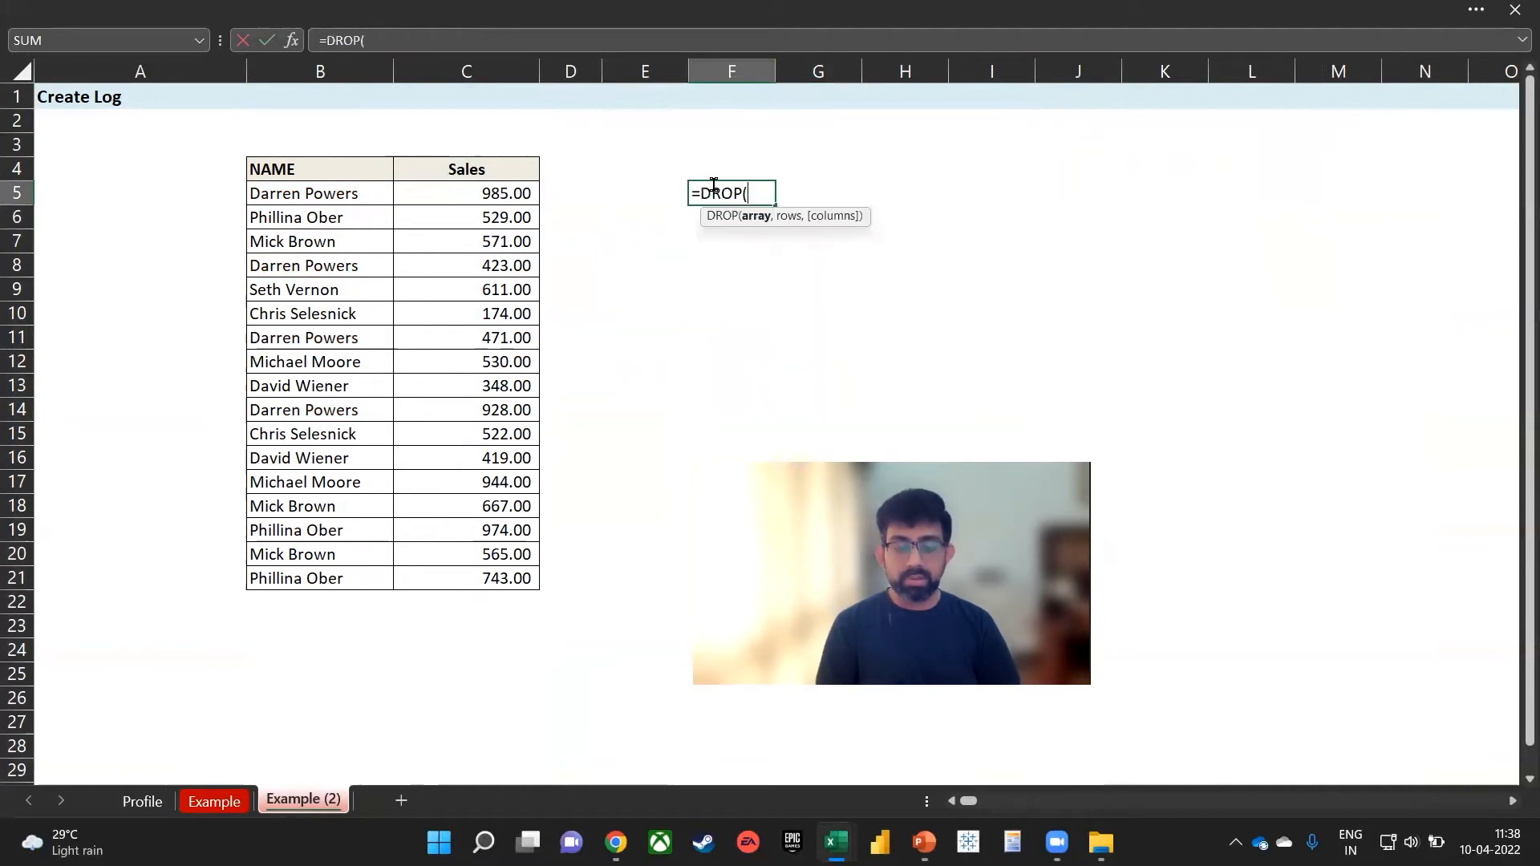
pyautogui.write('uniq')
pyautogui.press('Tab')
pyautogui.press('Left')
pyautogui.press('Left')
pyautogui.press('Left')
pyautogui.press('Left')
pyautogui.hotkey('ctrl', 'space')
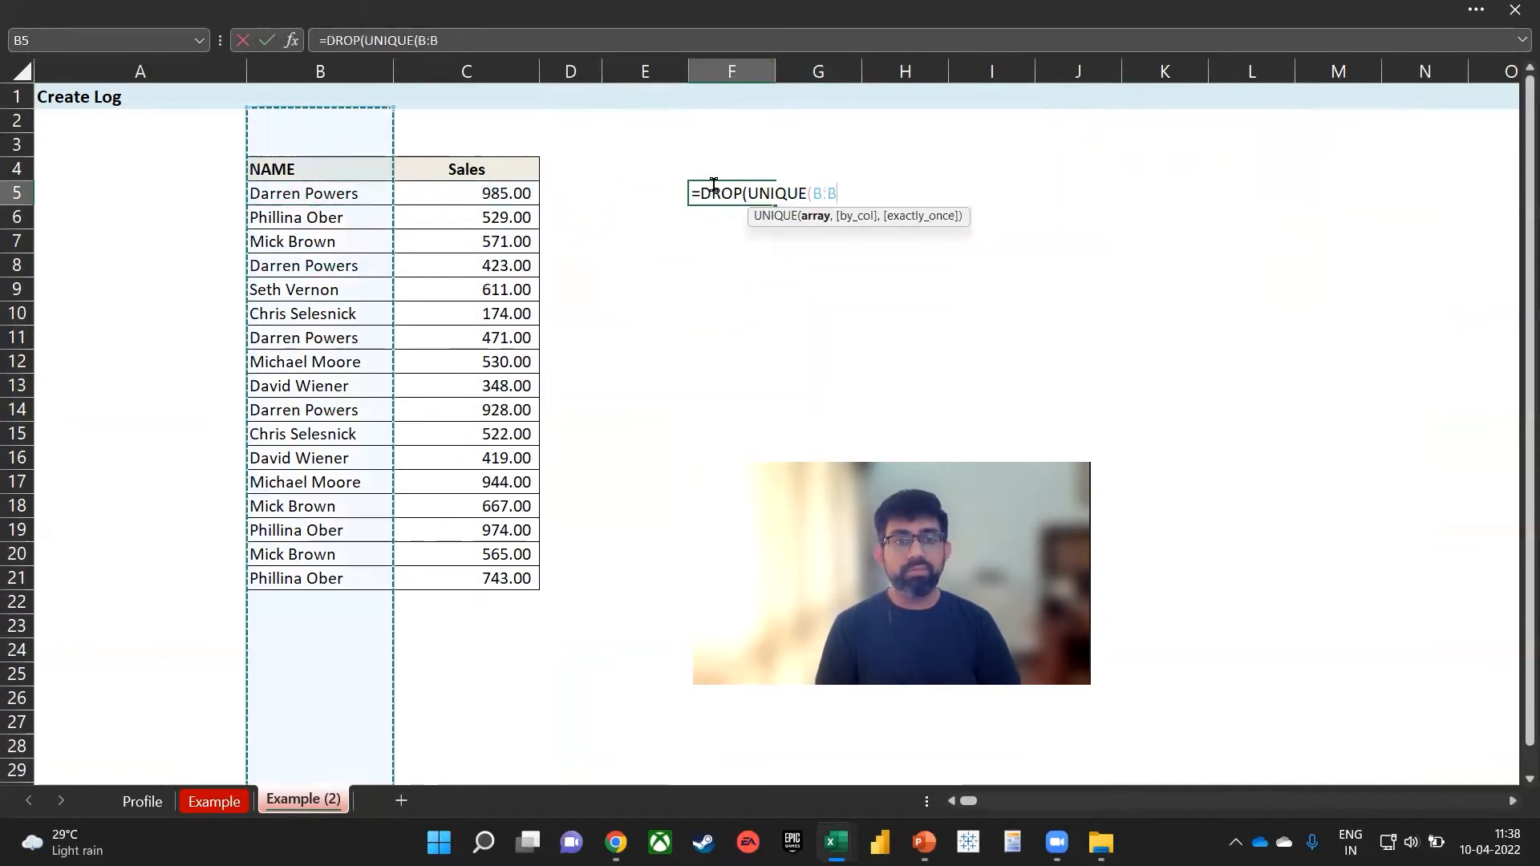
pyautogui.write('),2')
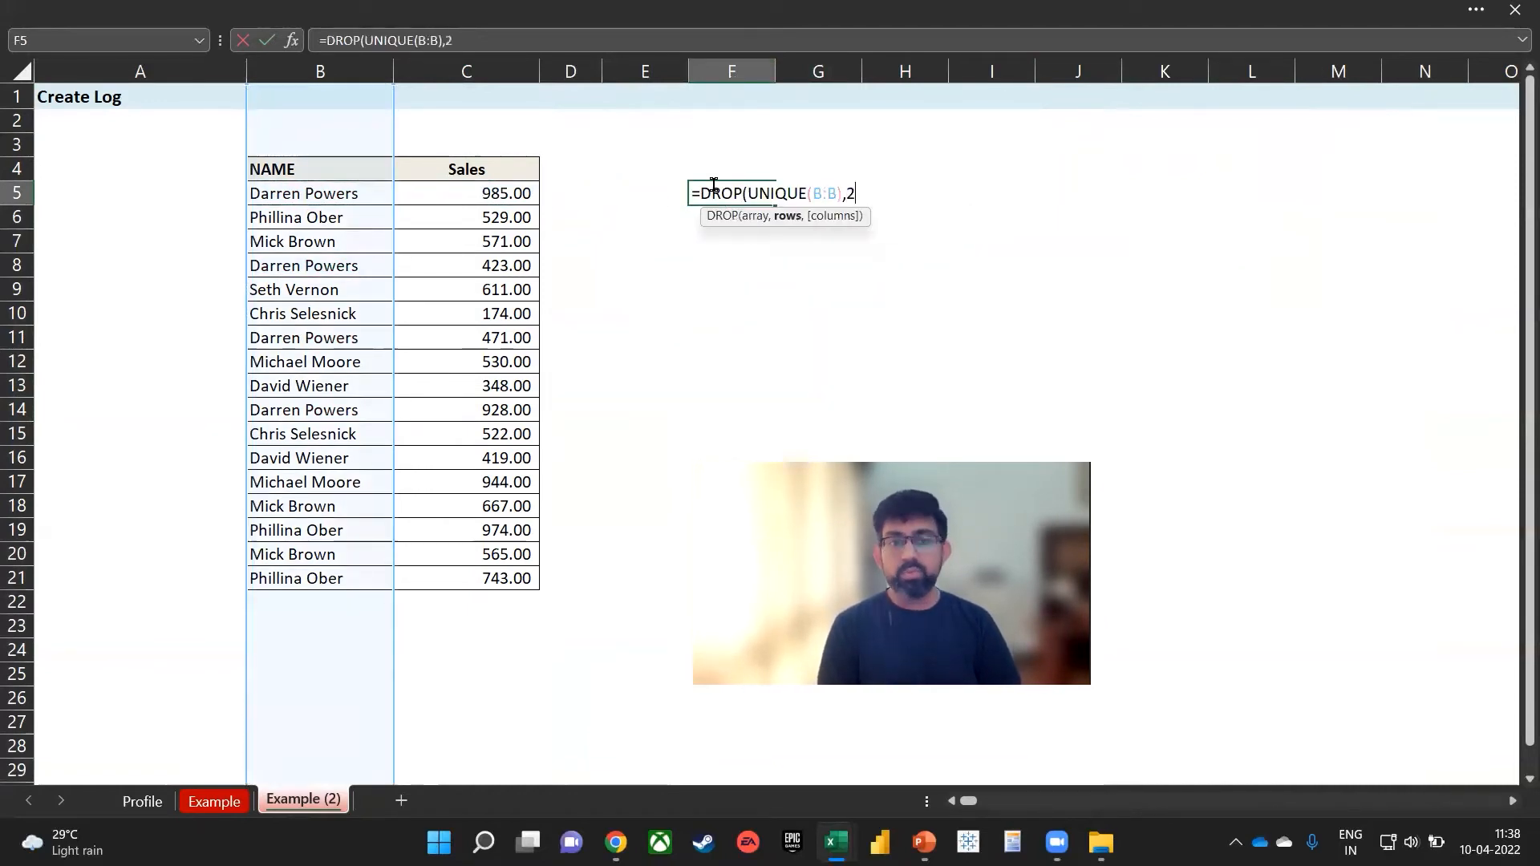
pyautogui.write(')')
pyautogui.press('Return')
pyautogui.click(712, 188)
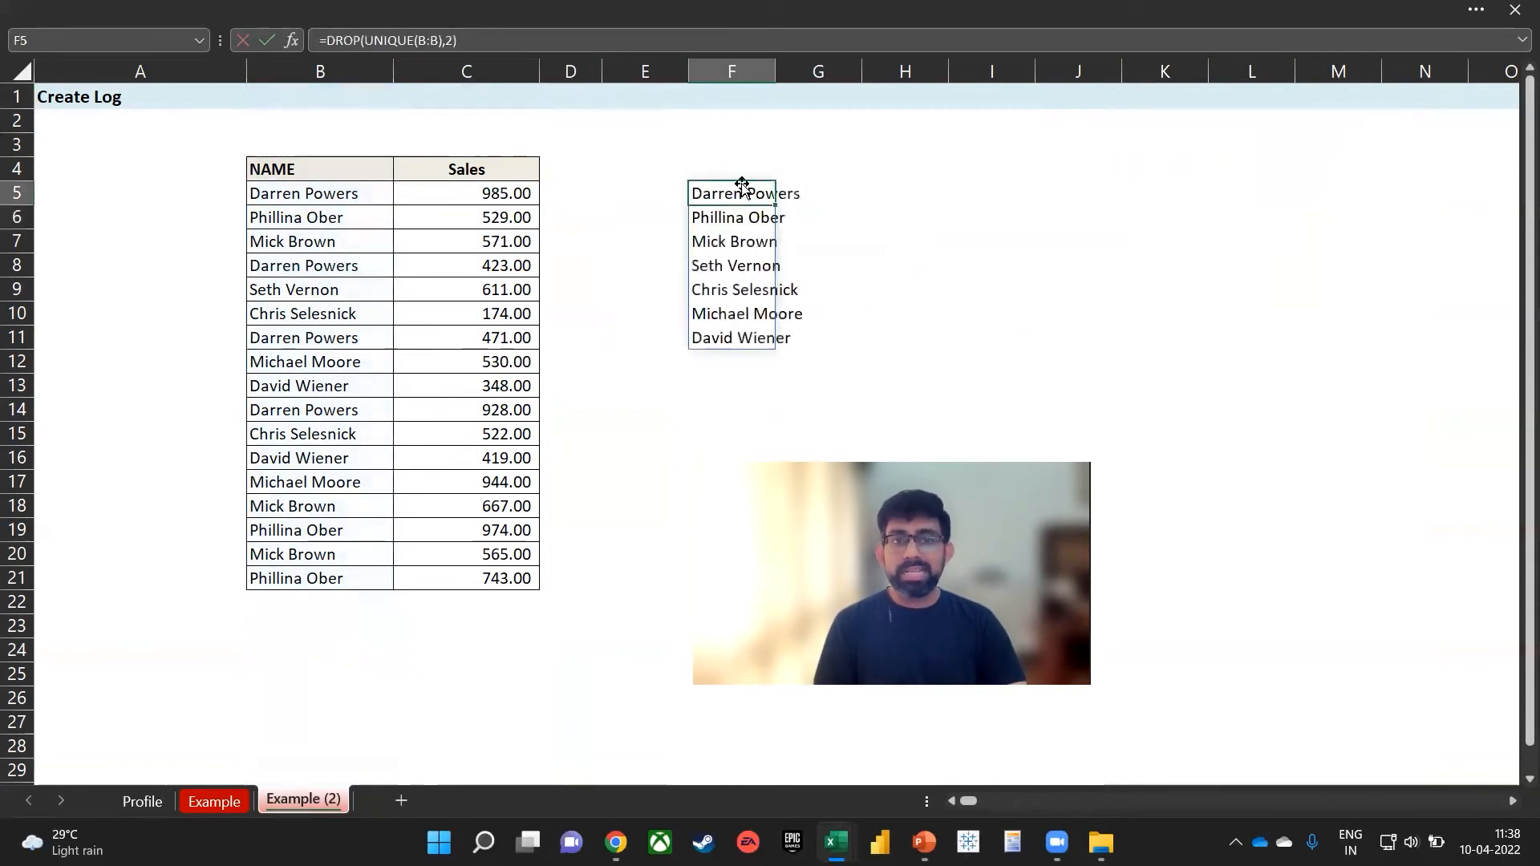
pyautogui.moveTo(775, 72); pyautogui.dragTo(843, 74)
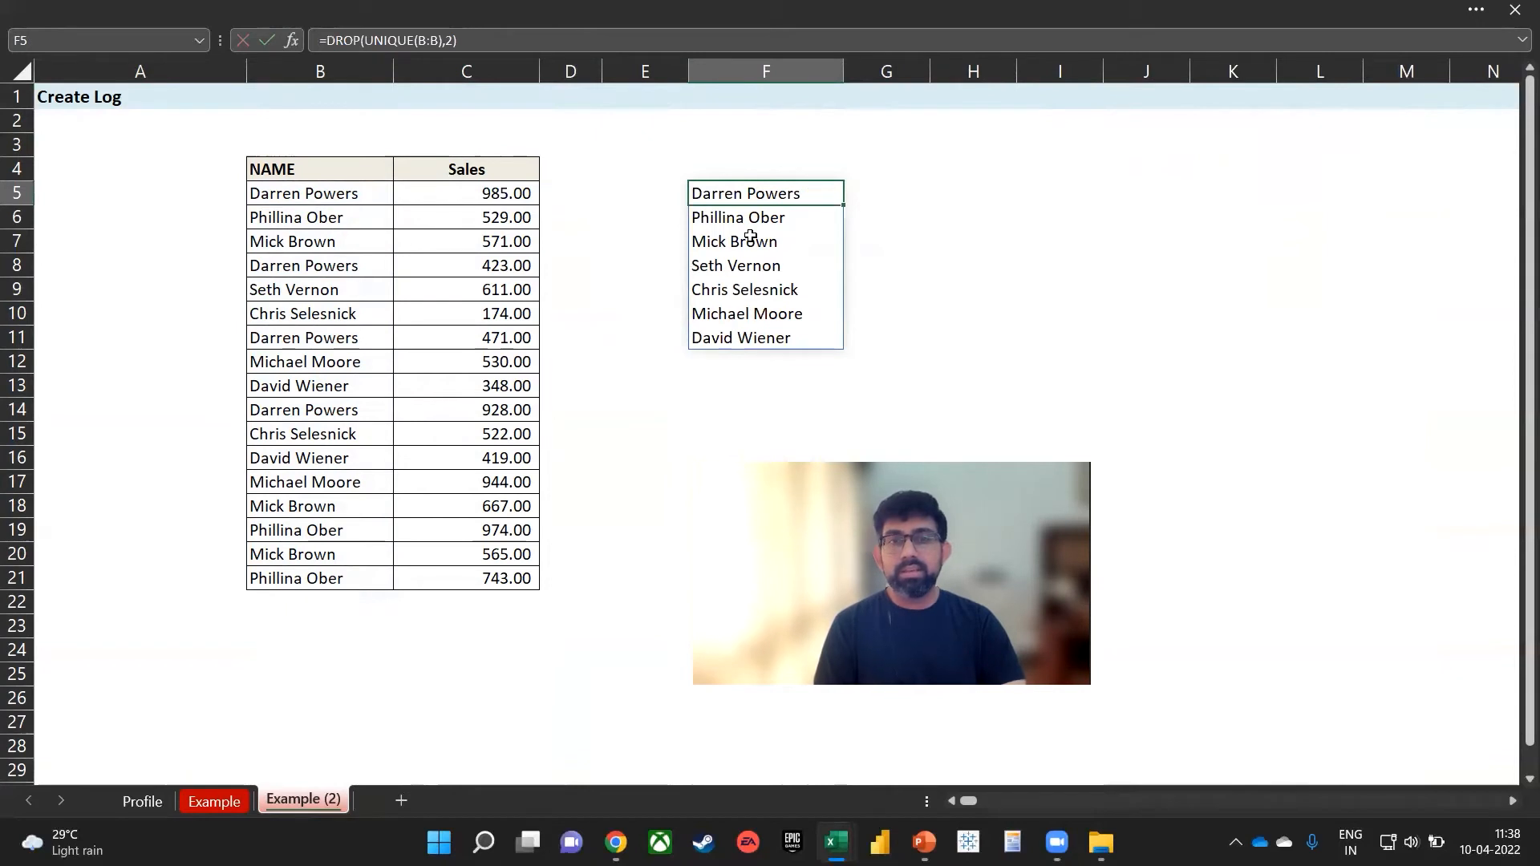
# Enter =FILTER(C:C, B:B=F5) in G5 to return the sales of the first unique name
pyautogui.click(870, 198)
pyautogui.write('=filt')
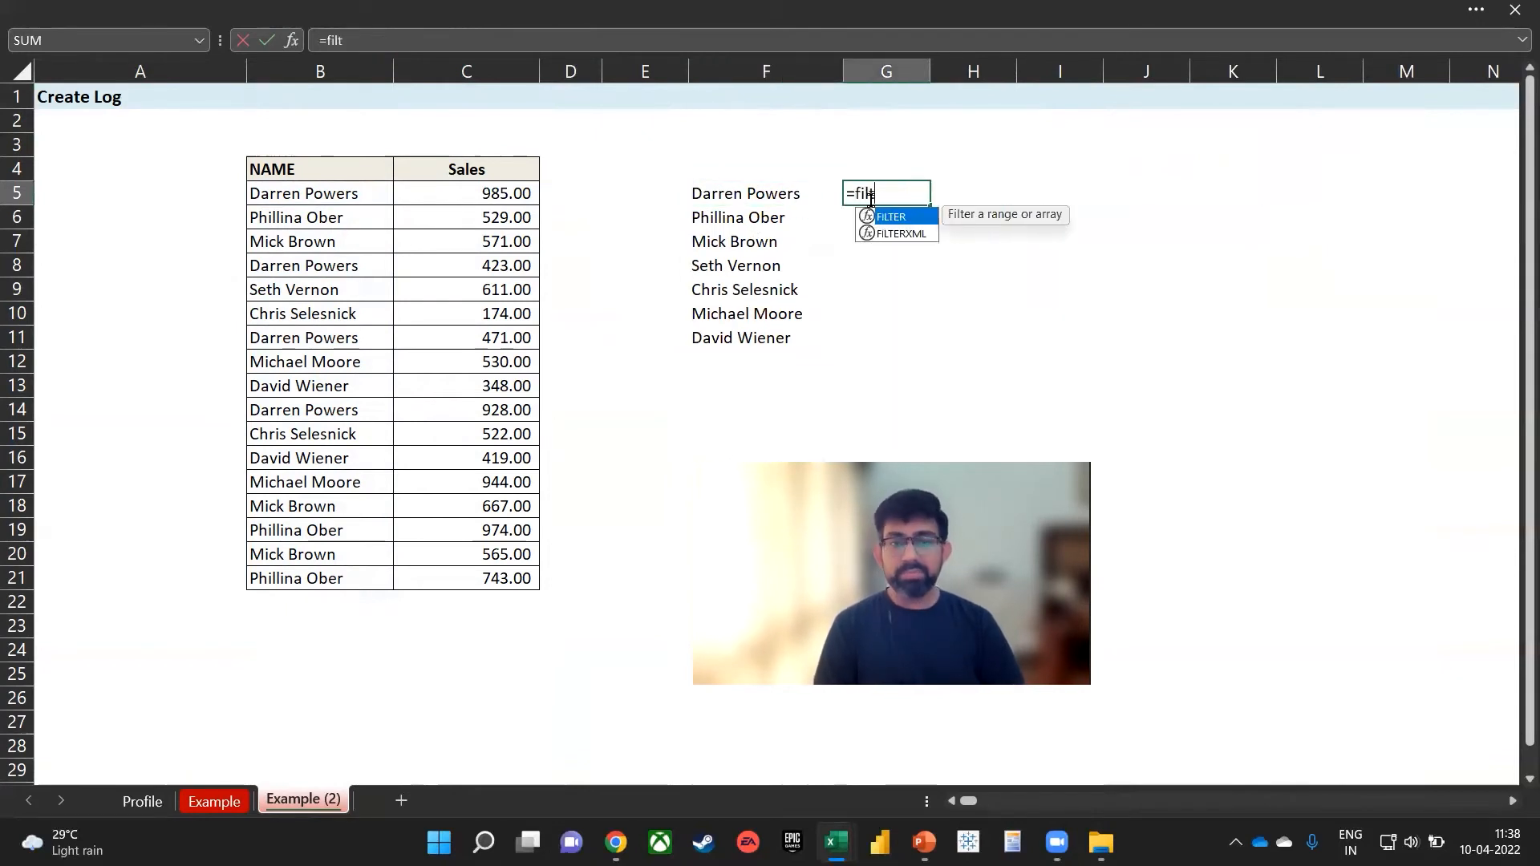
pyautogui.press('Tab')
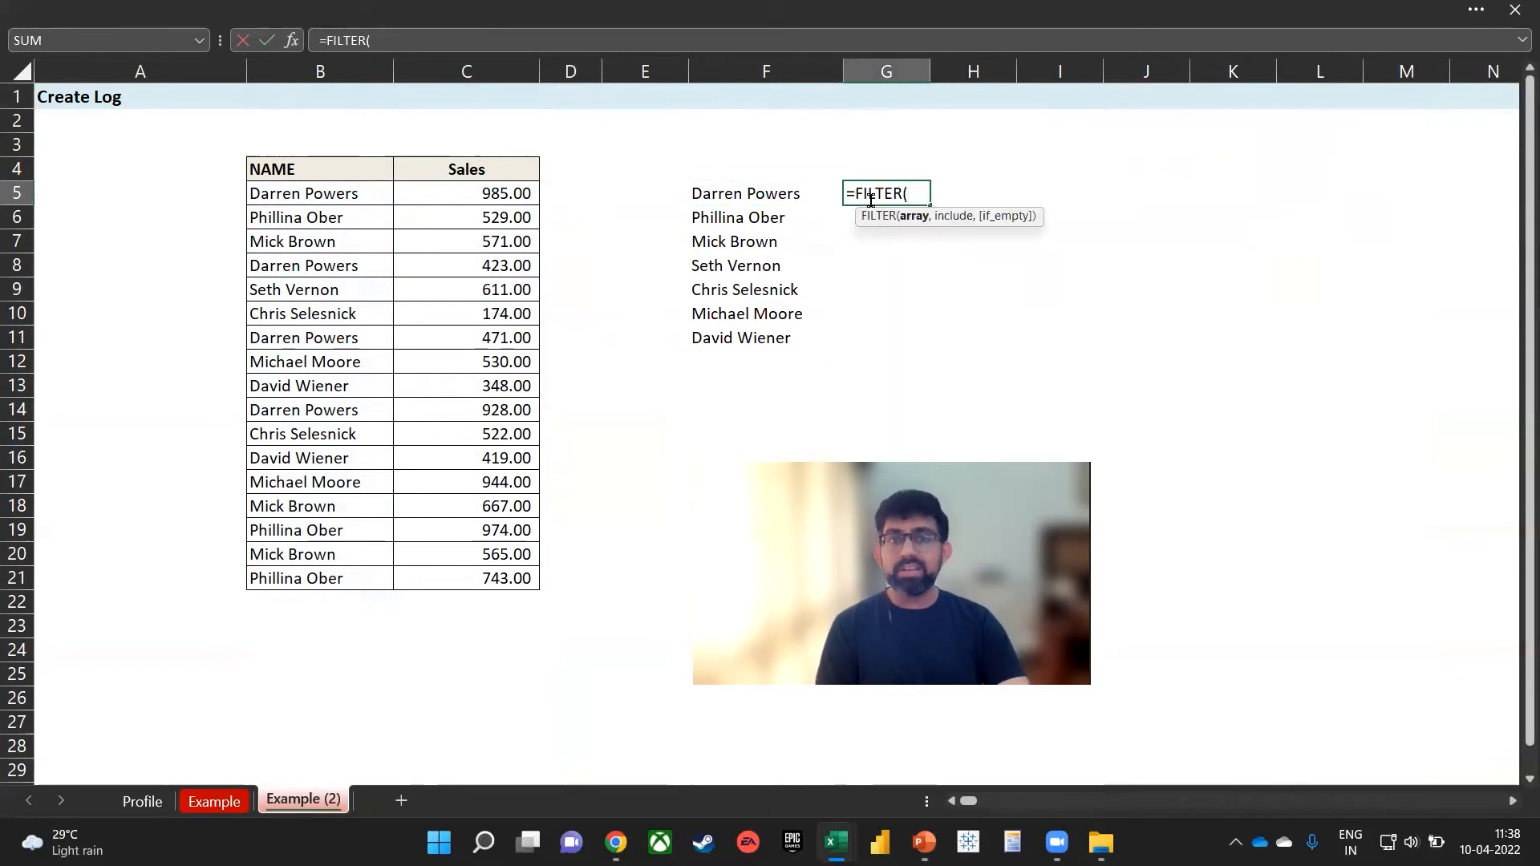
pyautogui.click(454, 66)
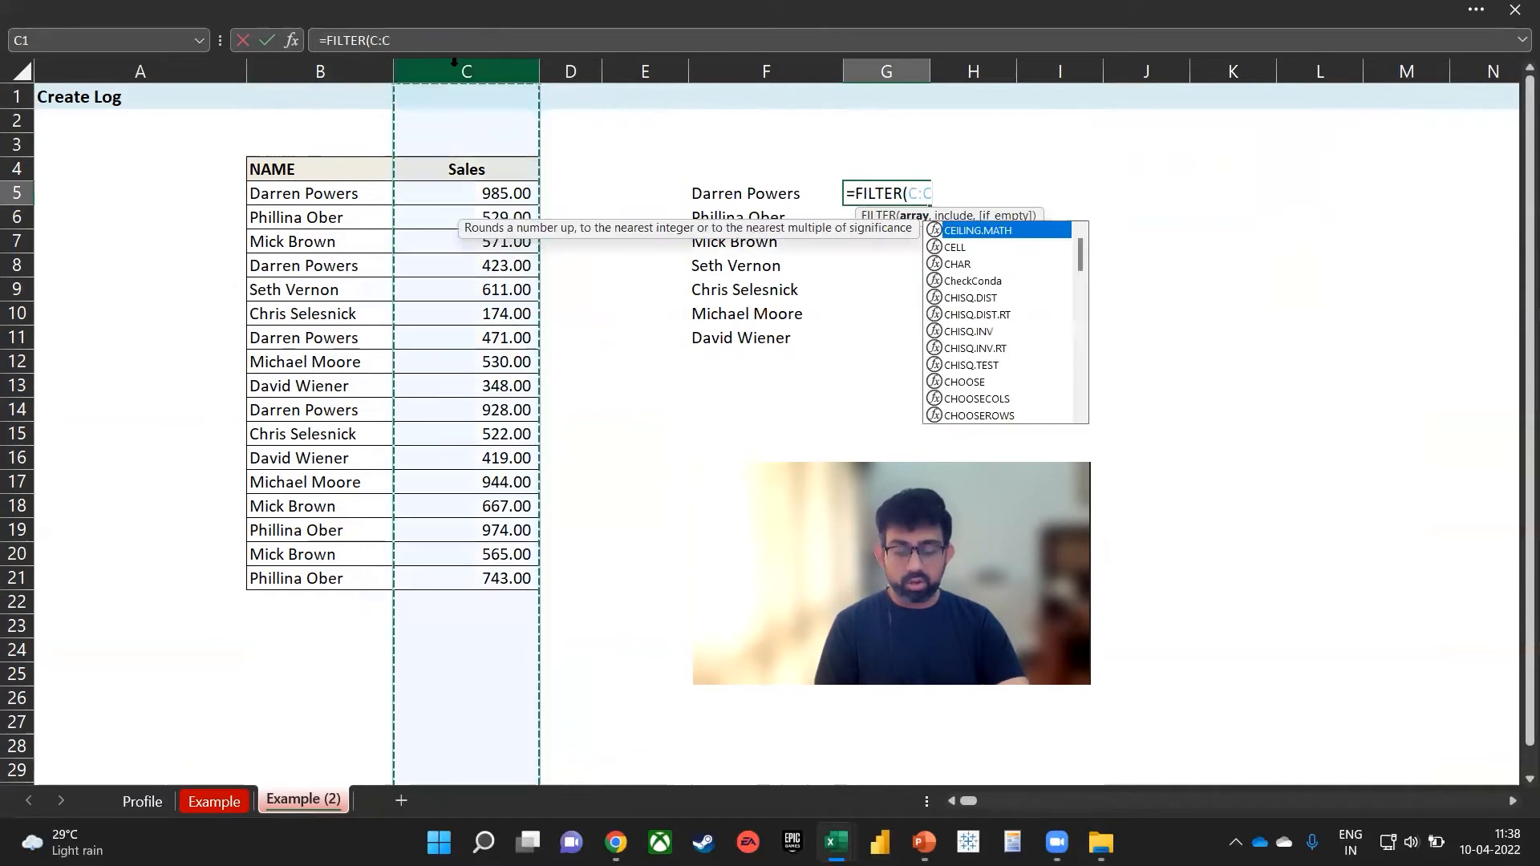
pyautogui.write(',')
pyautogui.click(289, 64)
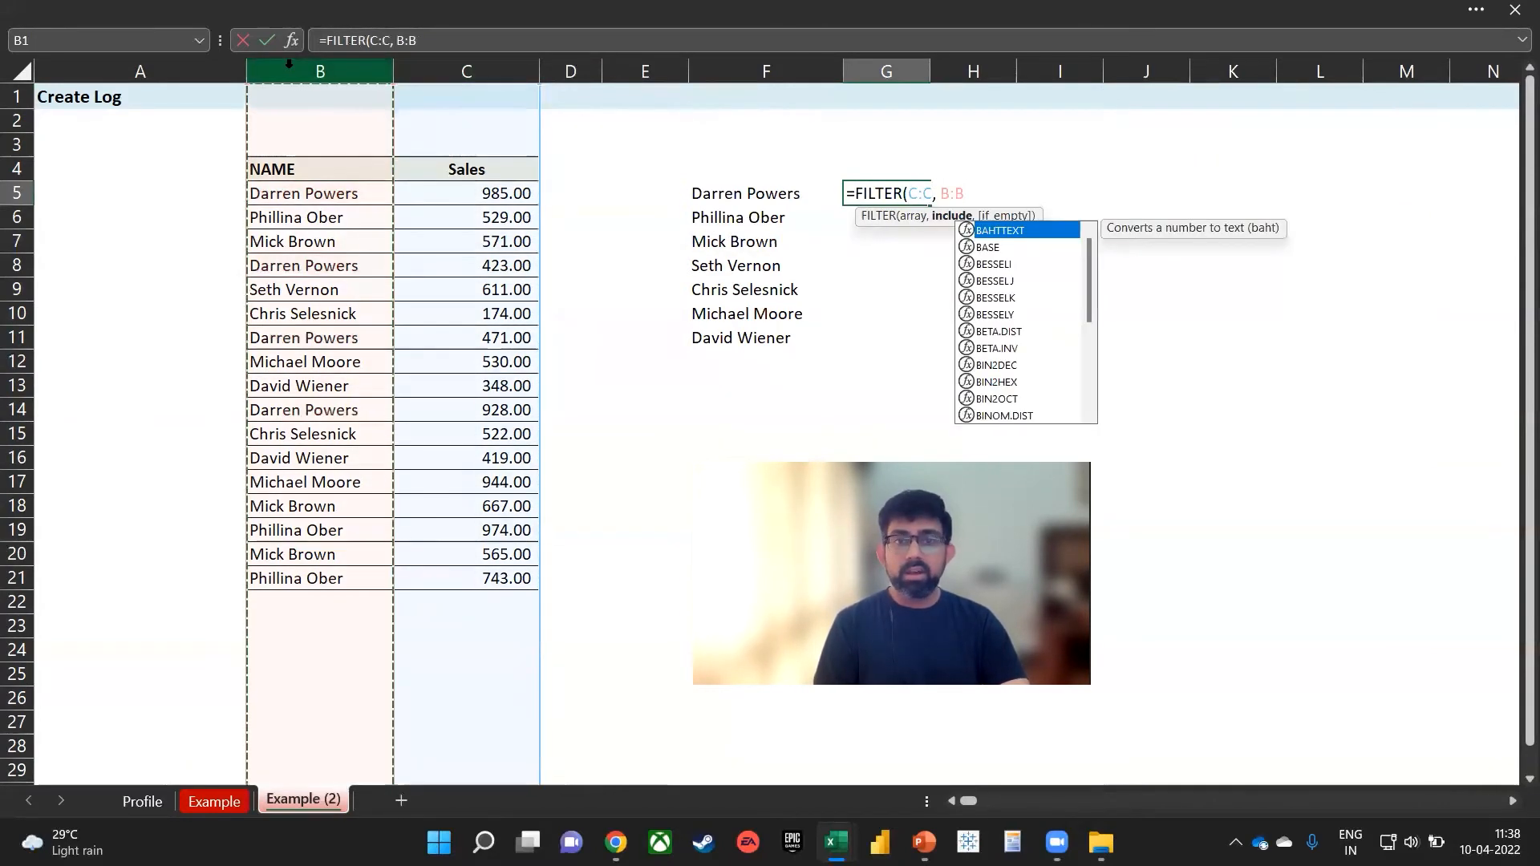
pyautogui.write('=')
pyautogui.click(731, 194)
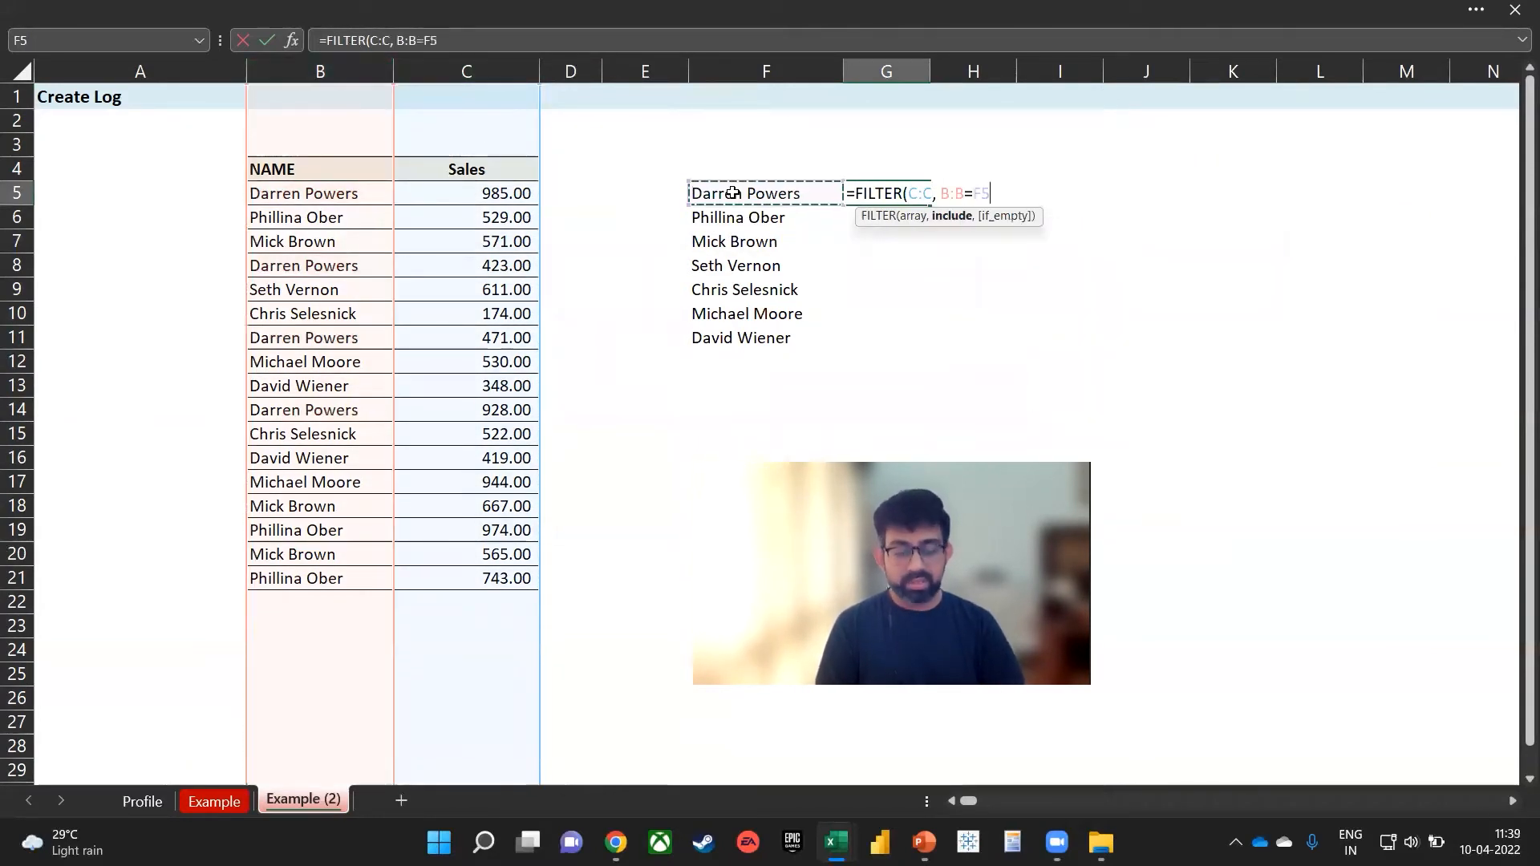
pyautogui.write(')')
pyautogui.press('Return')
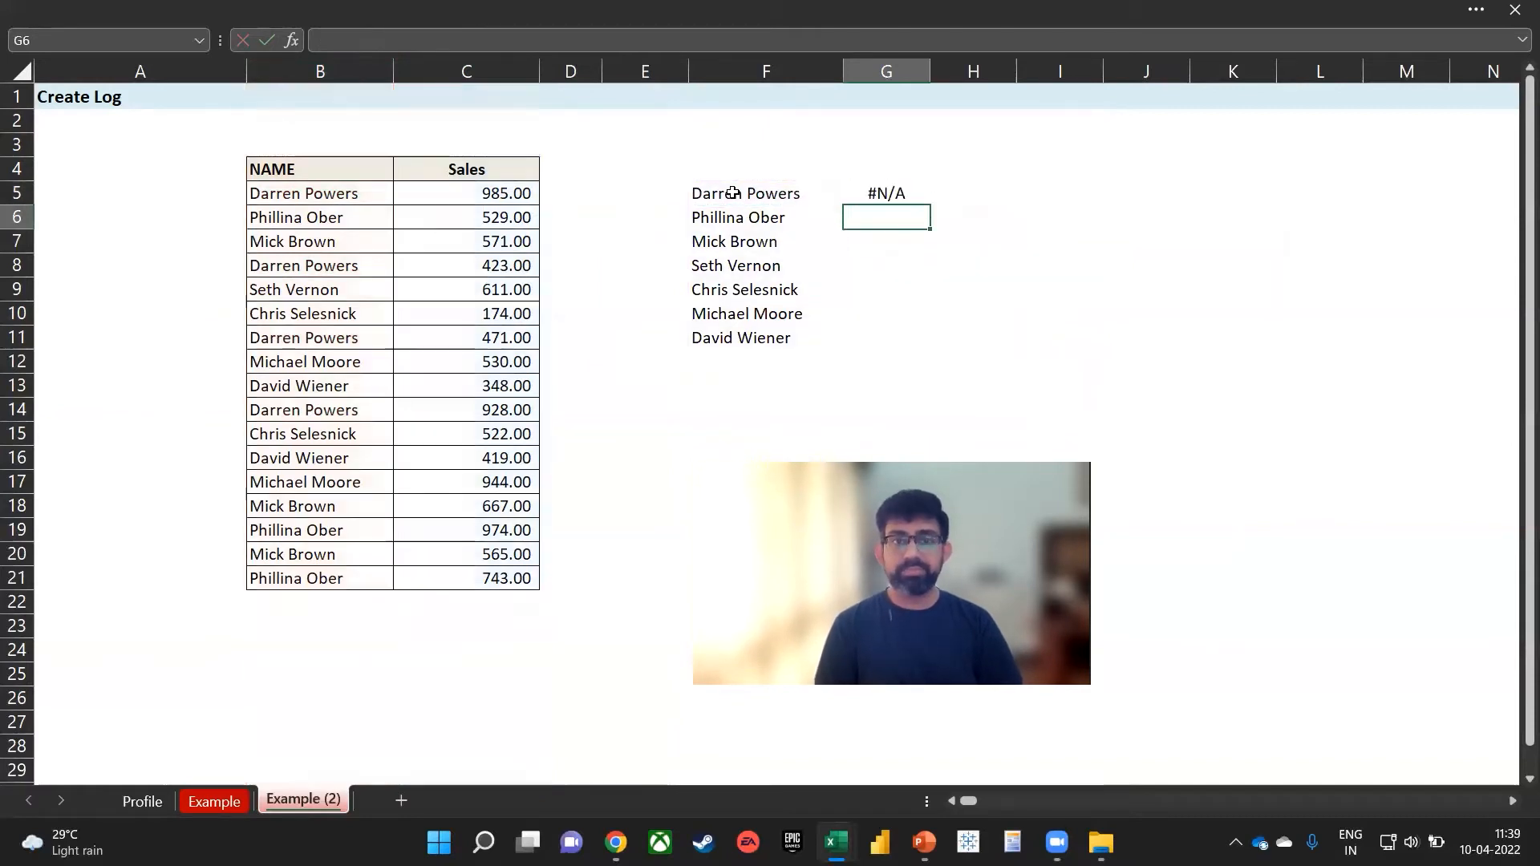
# Correct the G5 formula to =FILTER(C:C, B:B=F5), matching only the name in F5 instead of the whole spilled list
pyautogui.press('Up')
pyautogui.press('F2')
pyautogui.press('BackSpace')
pyautogui.write('#)')
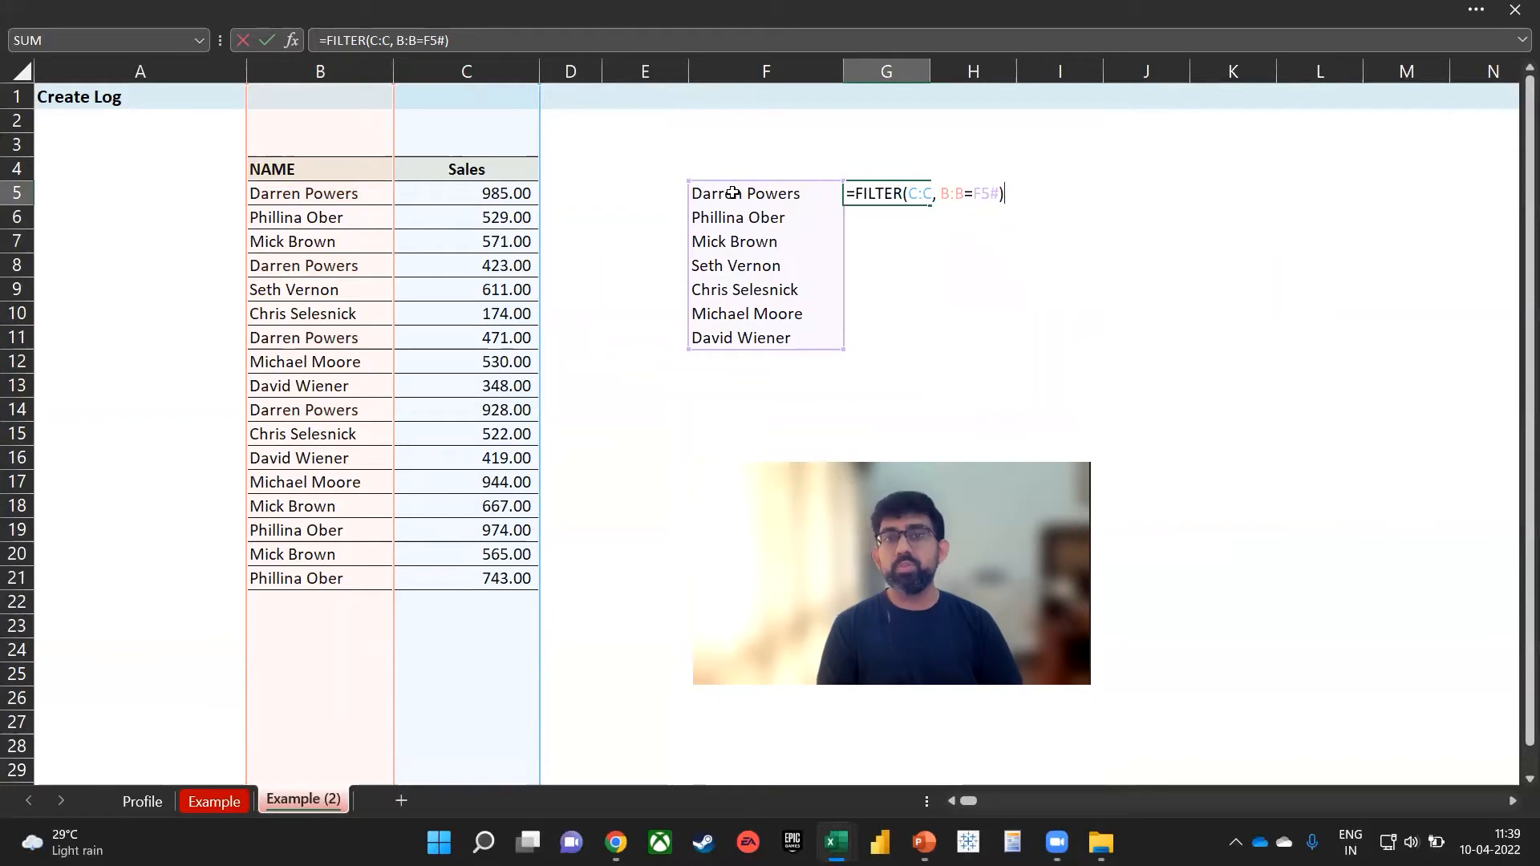
pyautogui.press('Left')
pyautogui.press('BackSpace')
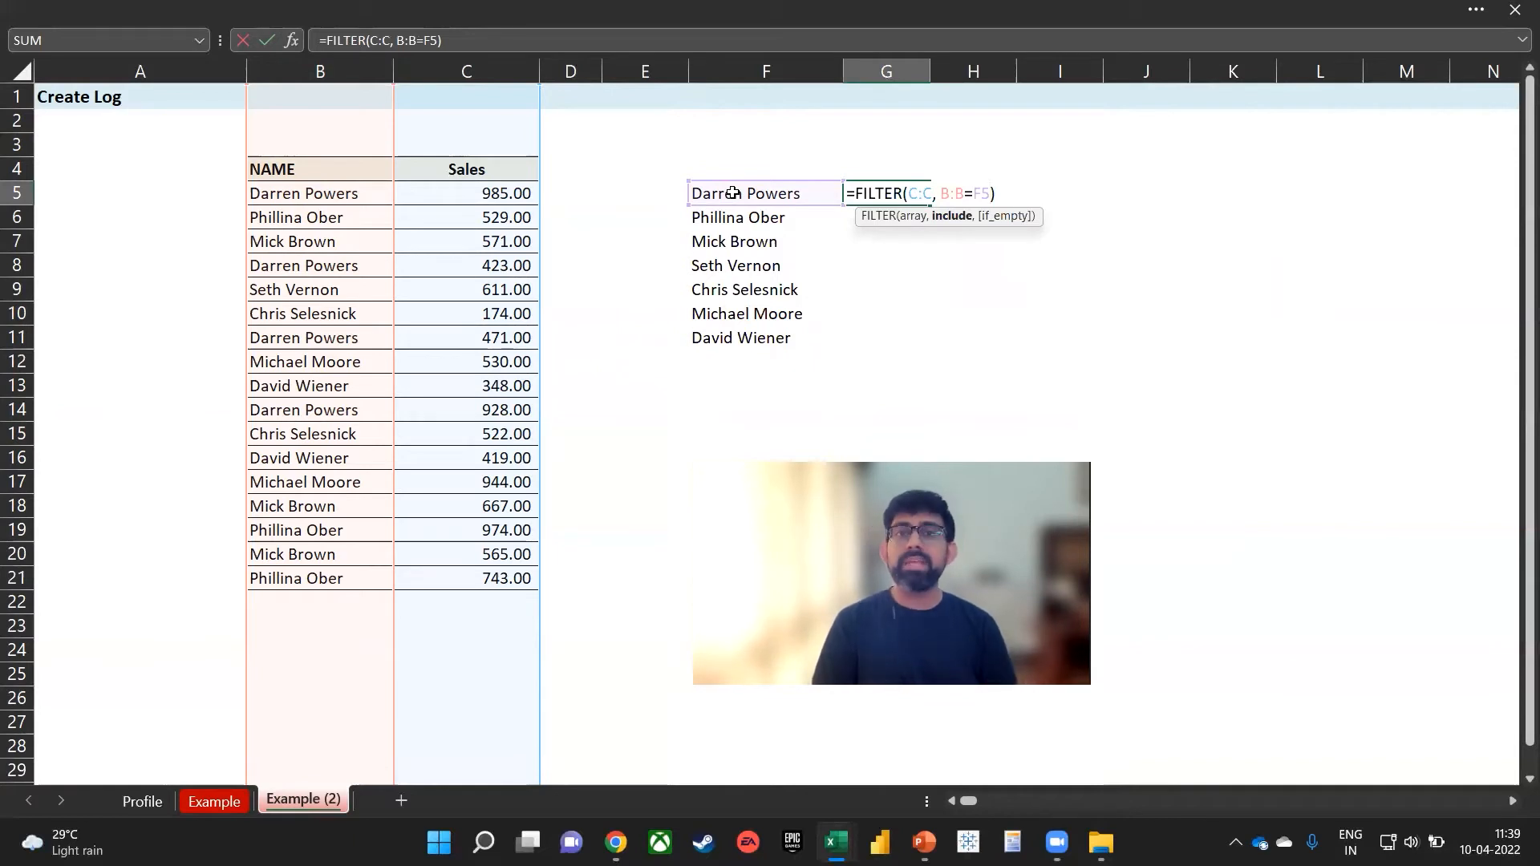
pyautogui.press('Return')
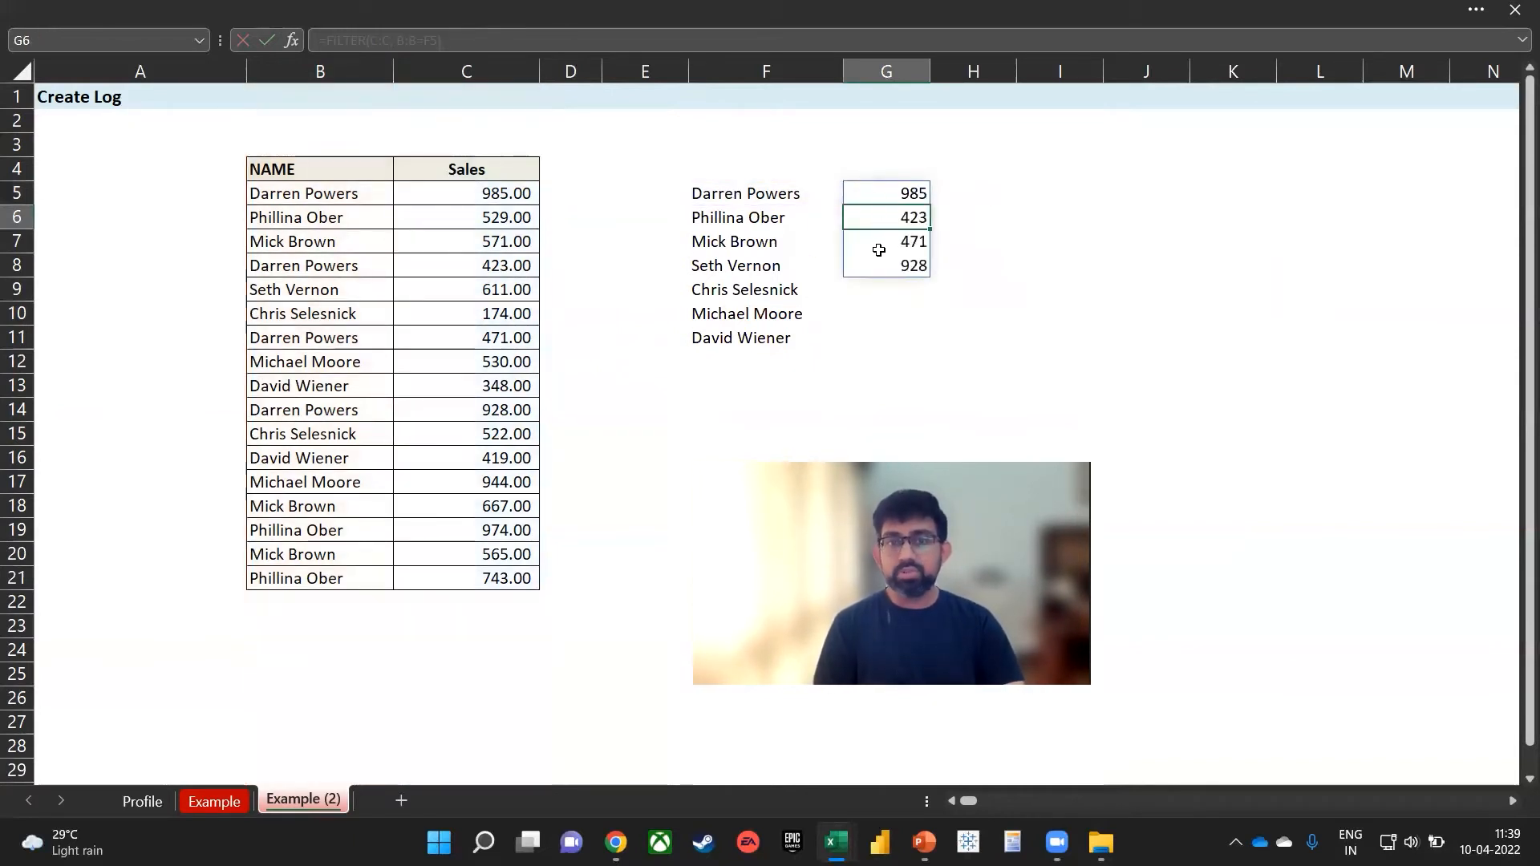
# Wrap the G5 formula in TRANSPOSE as =TRANSPOSE(FILTER(C:C, B:B=F5)) to lay the sales out horizontally
pyautogui.press('Down')
pyautogui.press('Down')
pyautogui.press('Up')
pyautogui.press('Up')
pyautogui.press('Up')
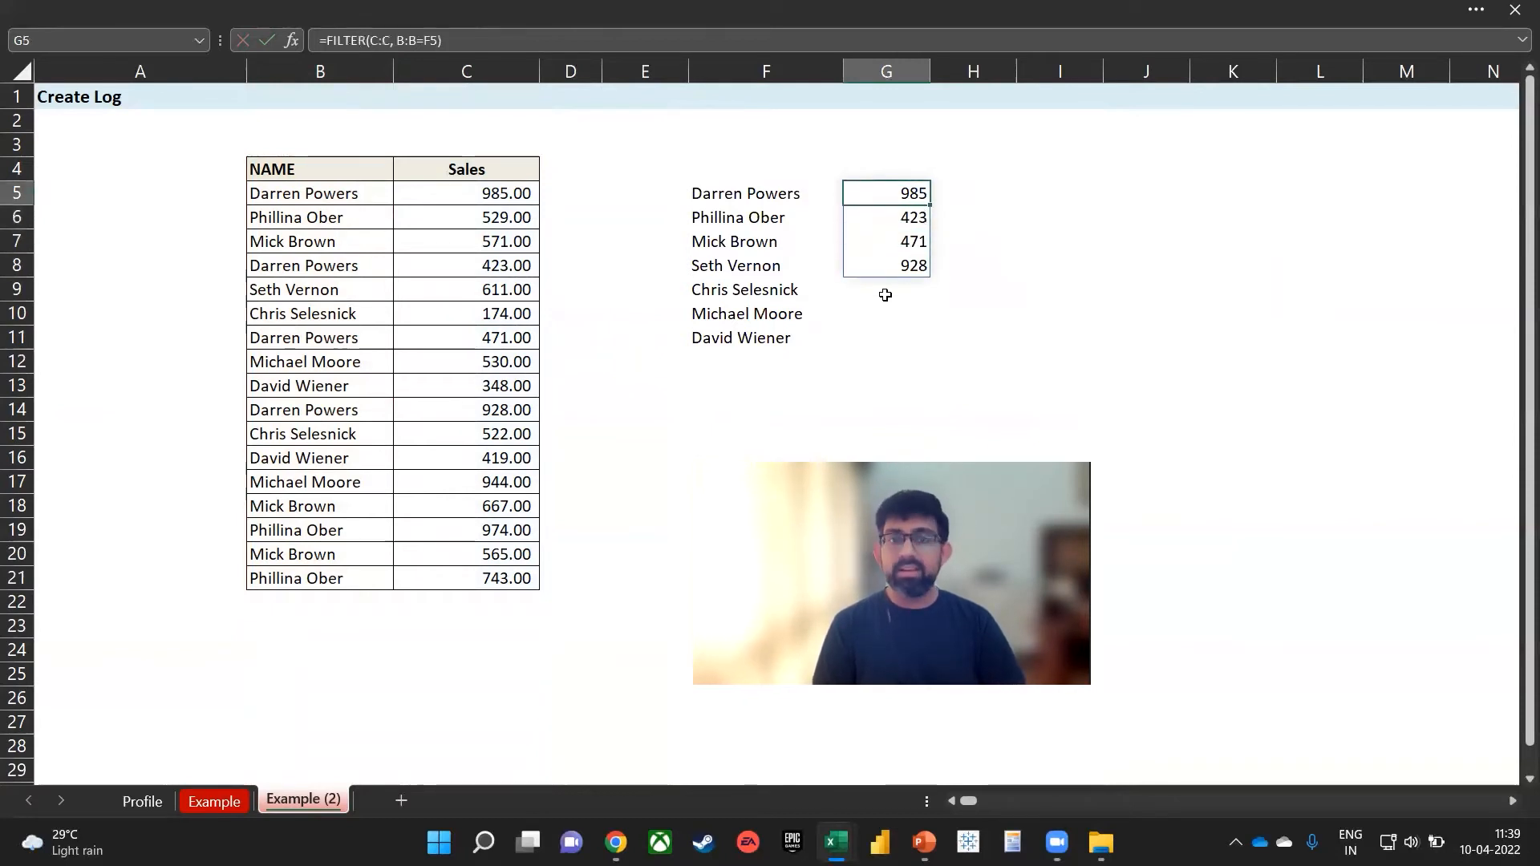
pyautogui.press('F2')
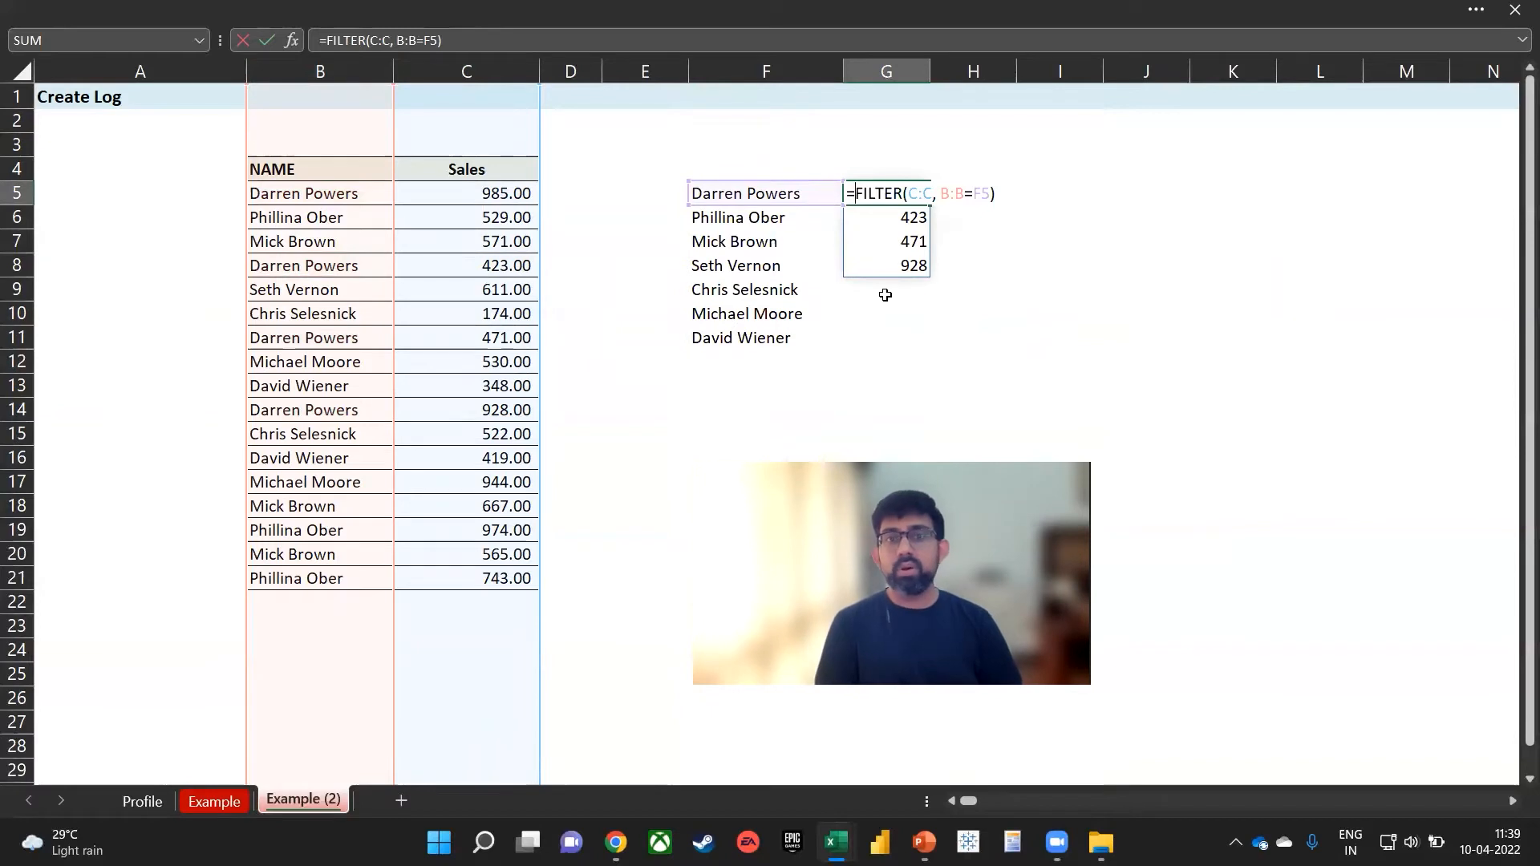
pyautogui.write('TRANSPOSE(')
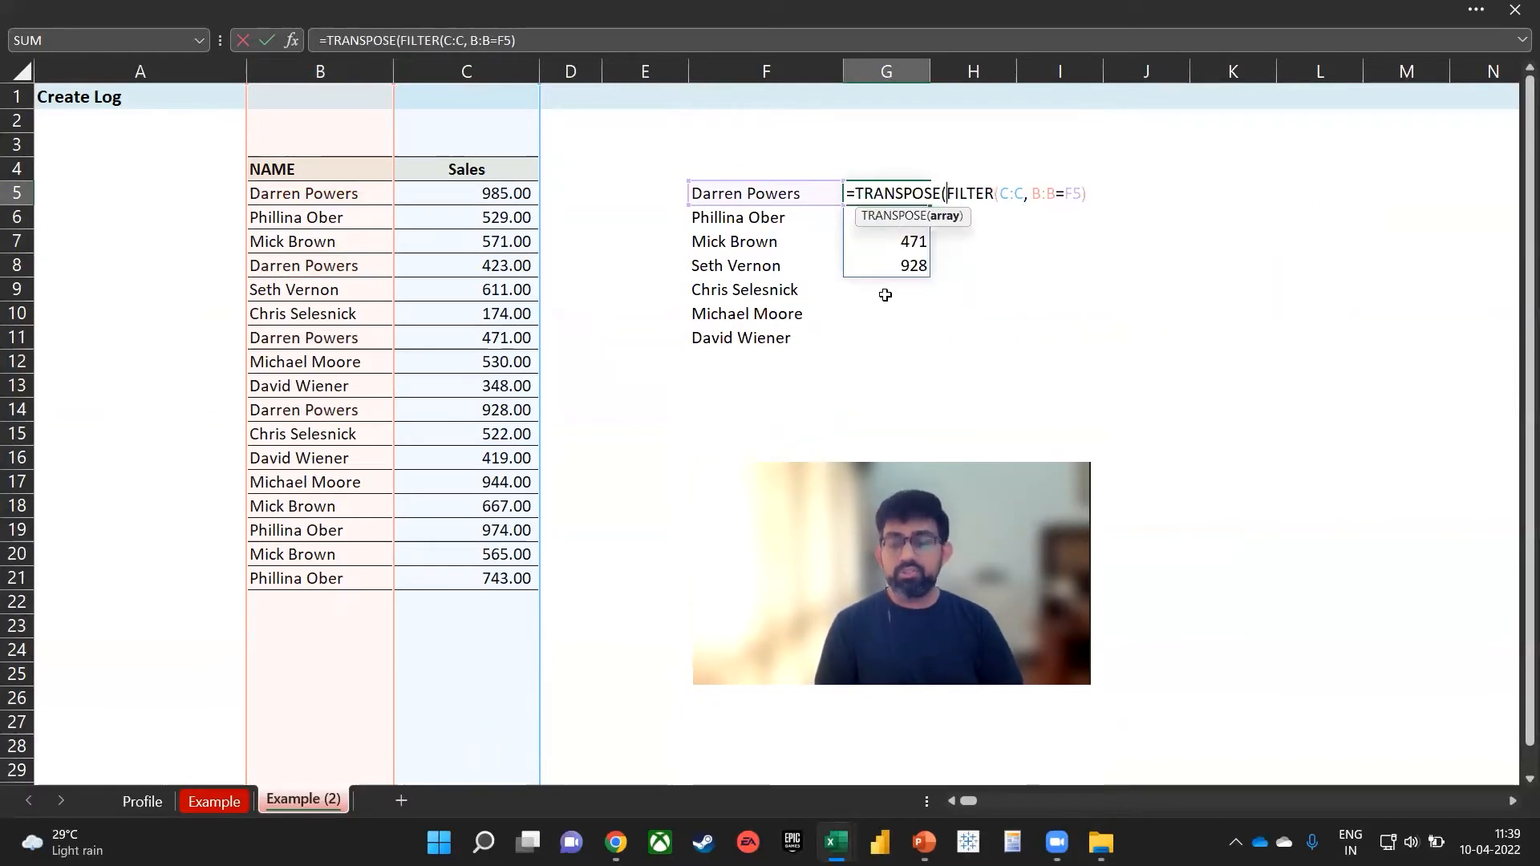
pyautogui.press('End')
pyautogui.write(')')
pyautogui.press('Return')
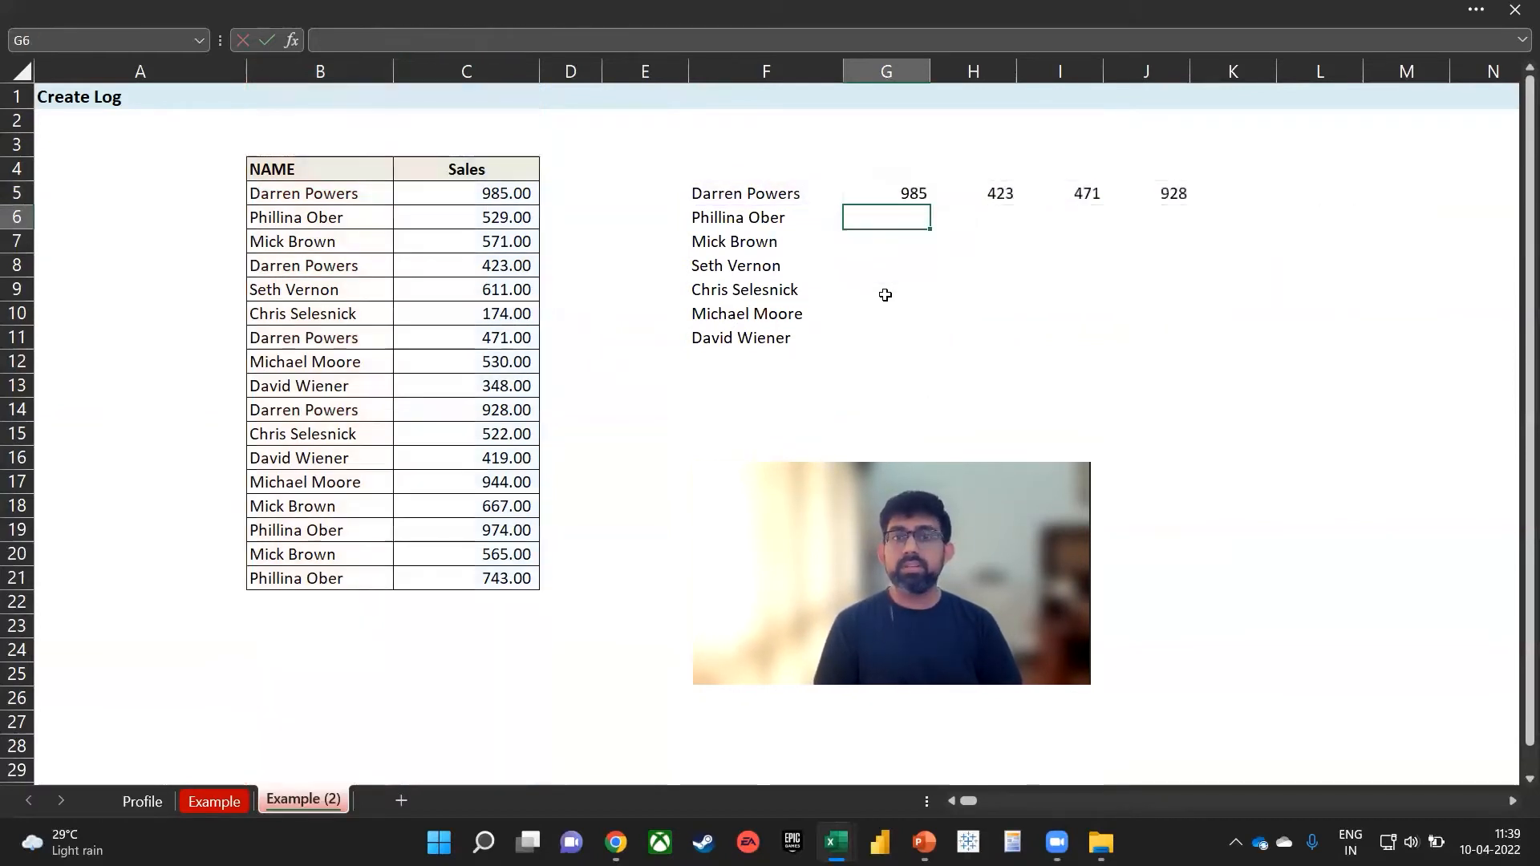
# Wrap the G5 formula in TEXTJOIN with a ", " delimiter and an empty ignore_empty argument, and widen column G to fit
pyautogui.press('Up')
pyautogui.press('F2')
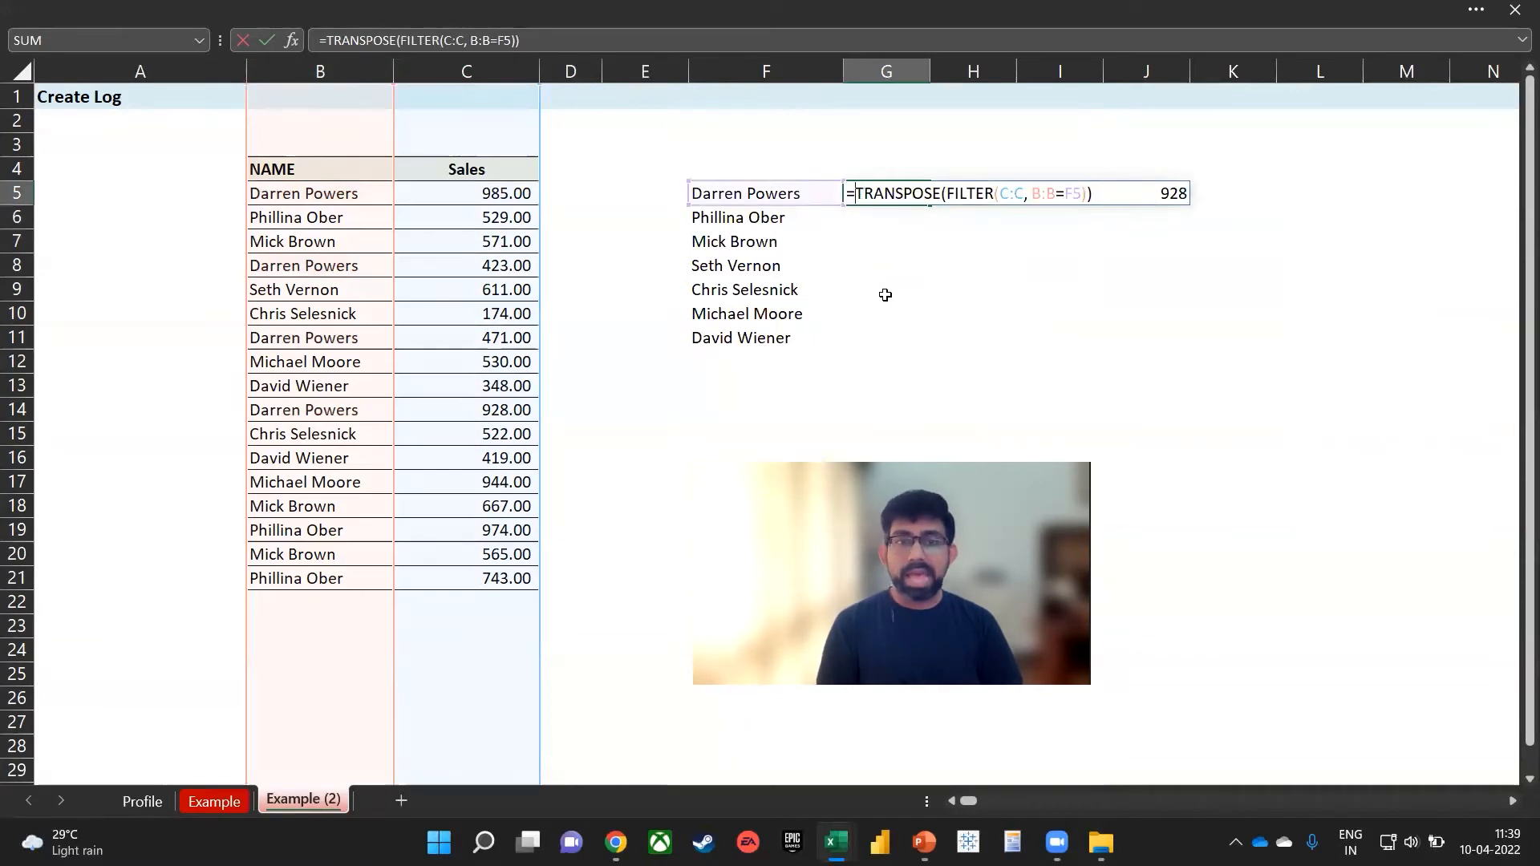
pyautogui.write('text')
pyautogui.press('Down')
pyautogui.press('Down')
pyautogui.press('Down')
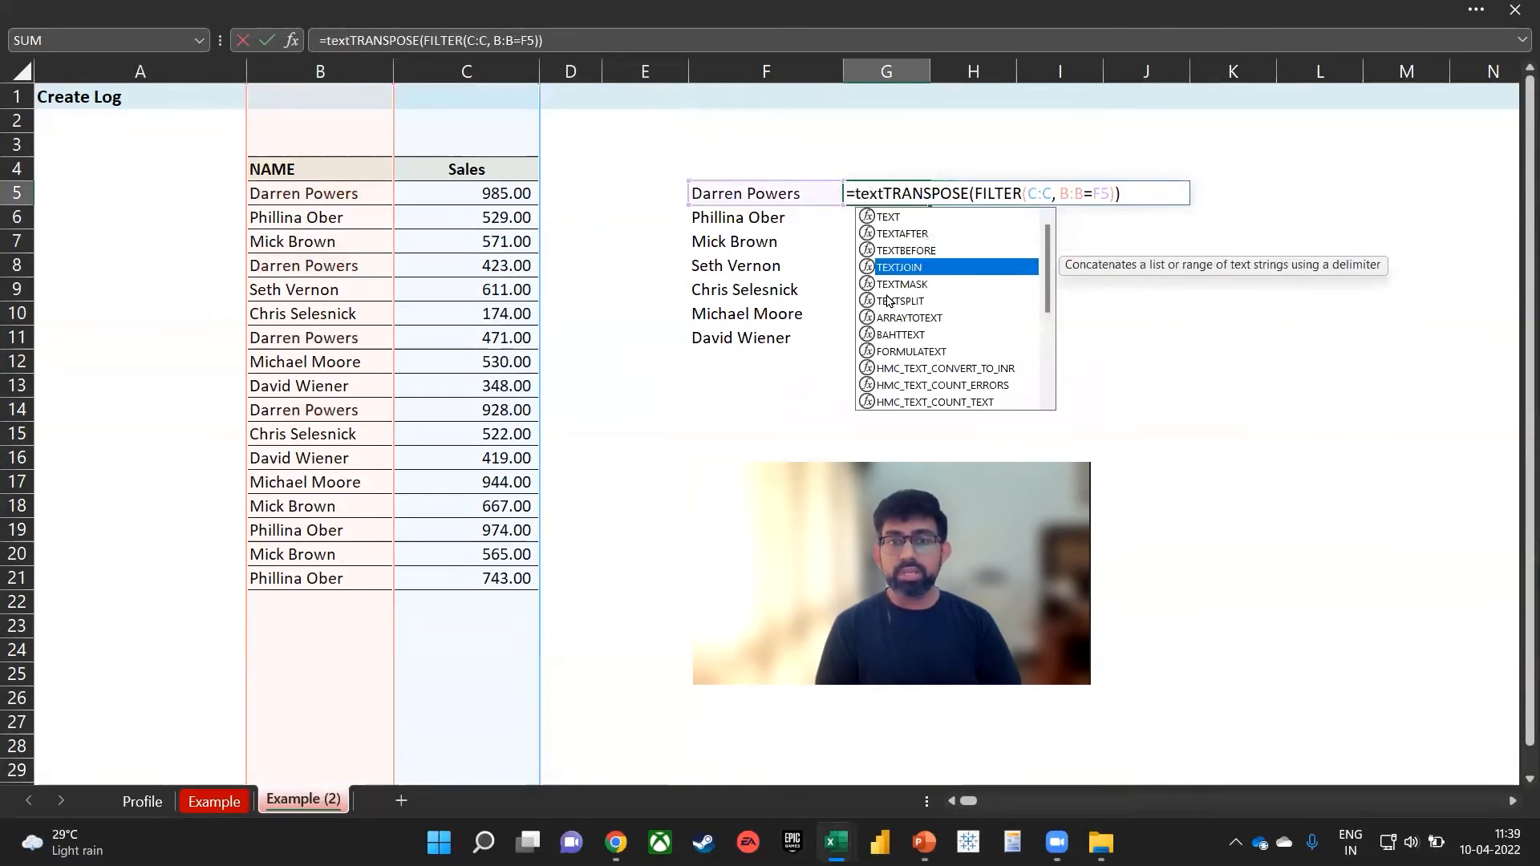
pyautogui.press('Tab')
pyautogui.write('", ",')
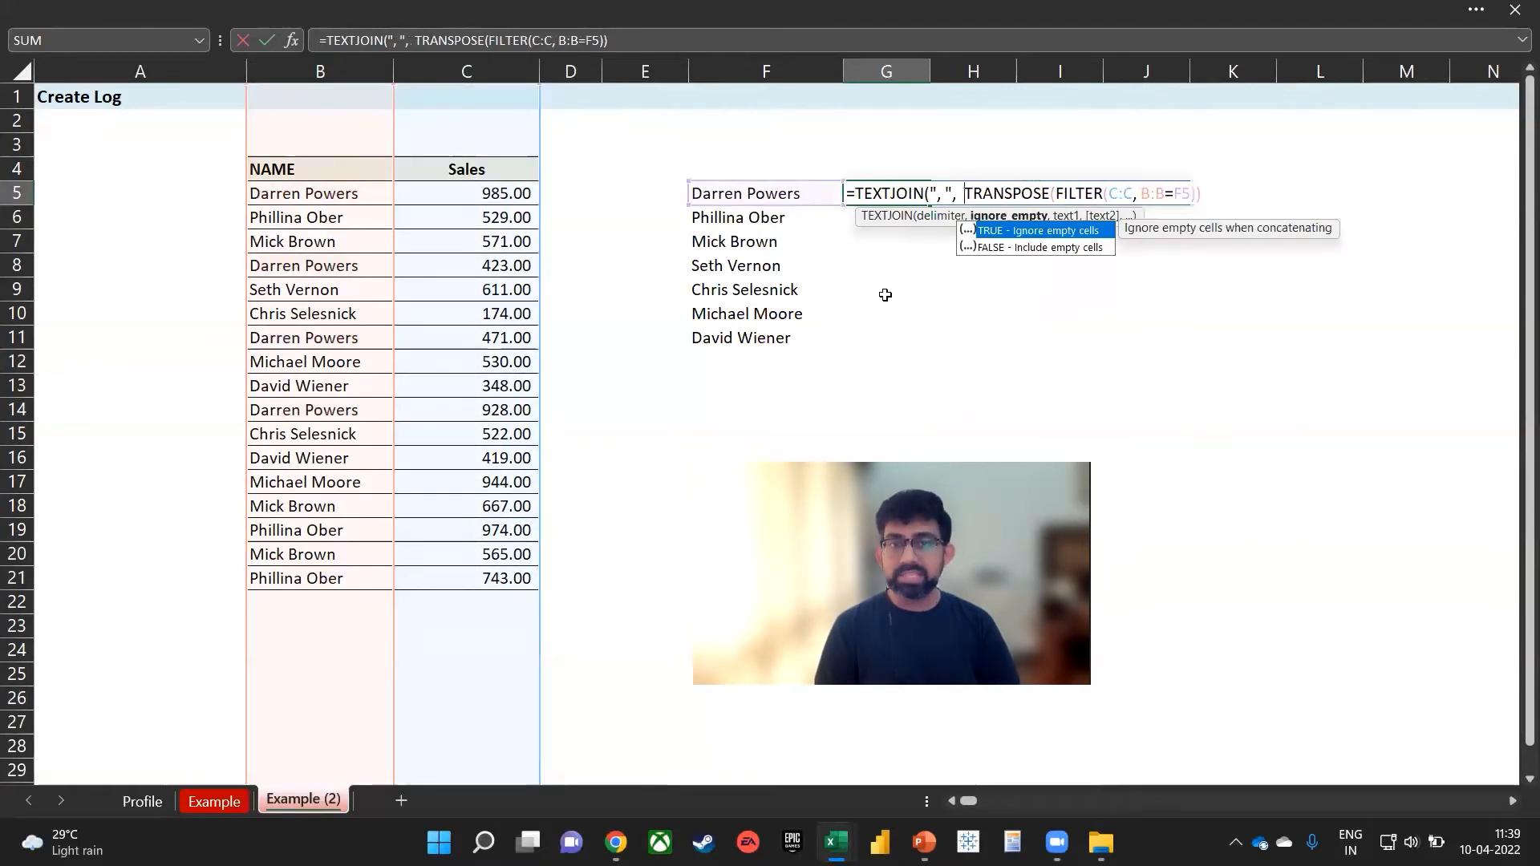
pyautogui.write(' ,')
pyautogui.press('Return')
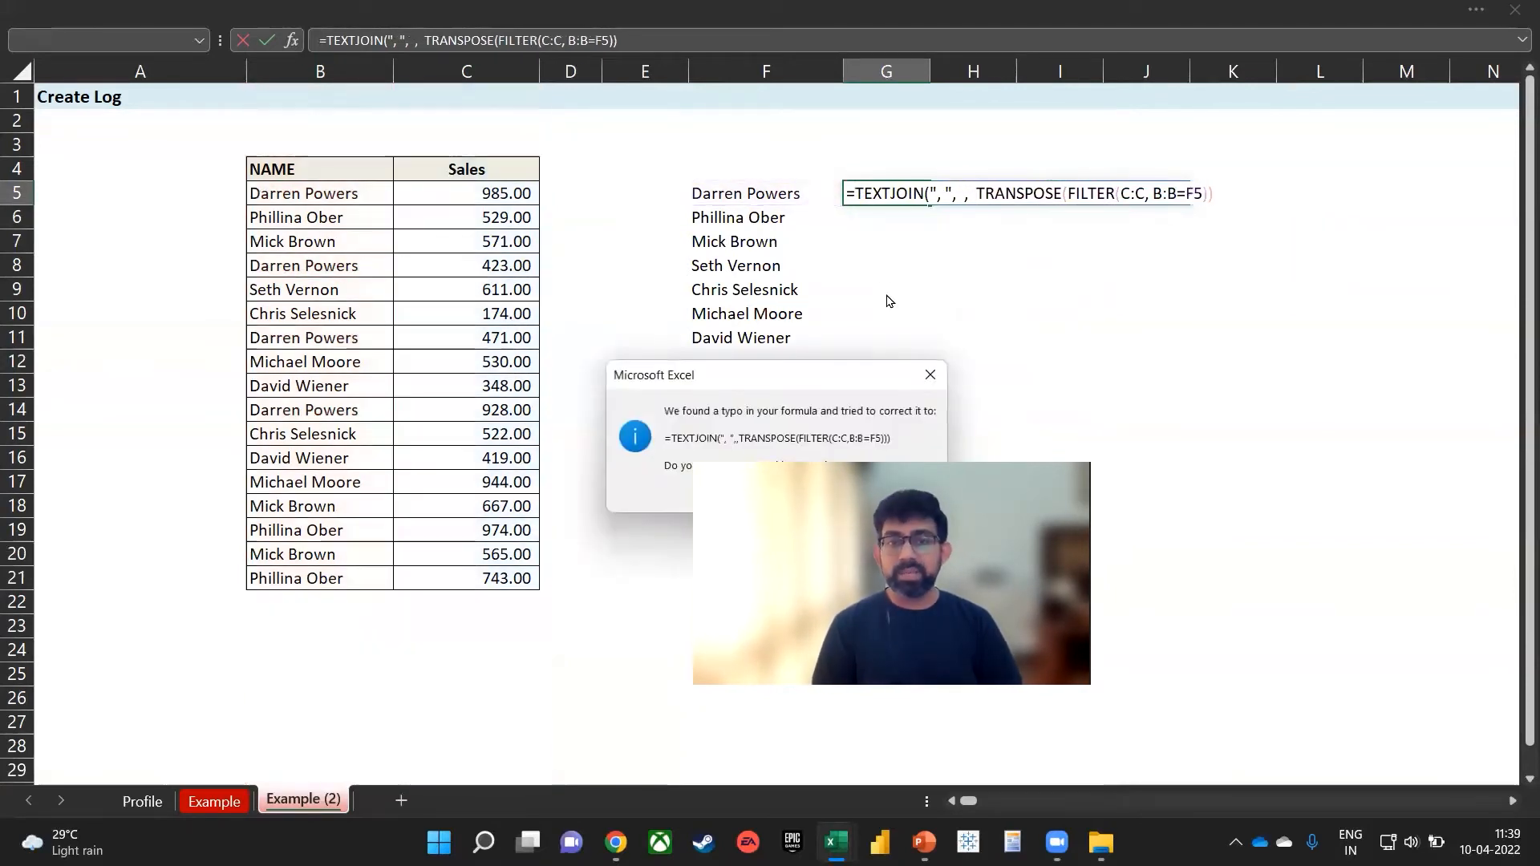
pyautogui.press('Return')
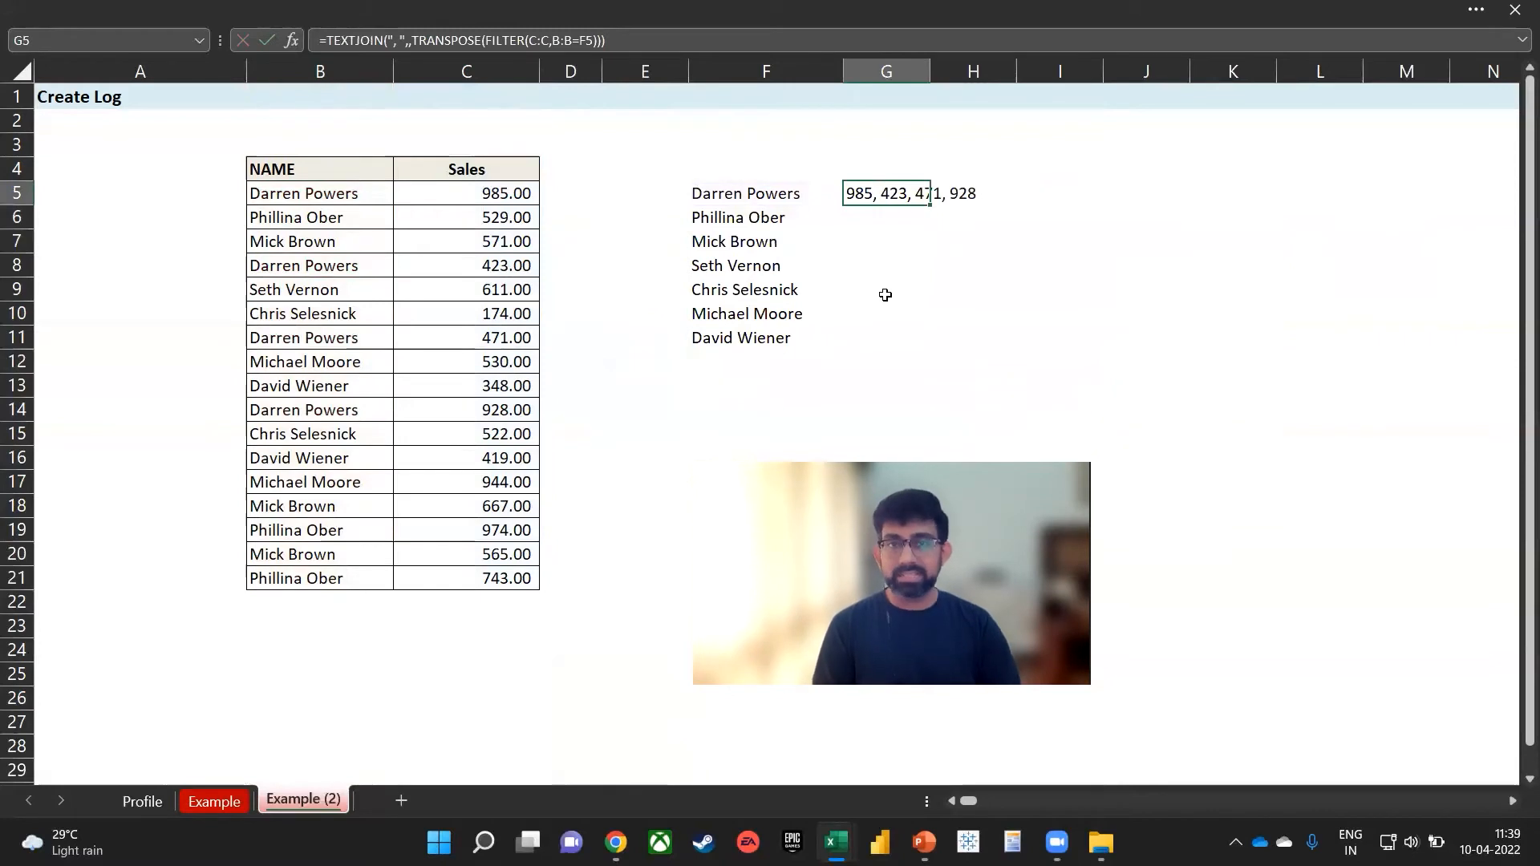
pyautogui.moveTo(930, 71); pyautogui.dragTo(1051, 69)
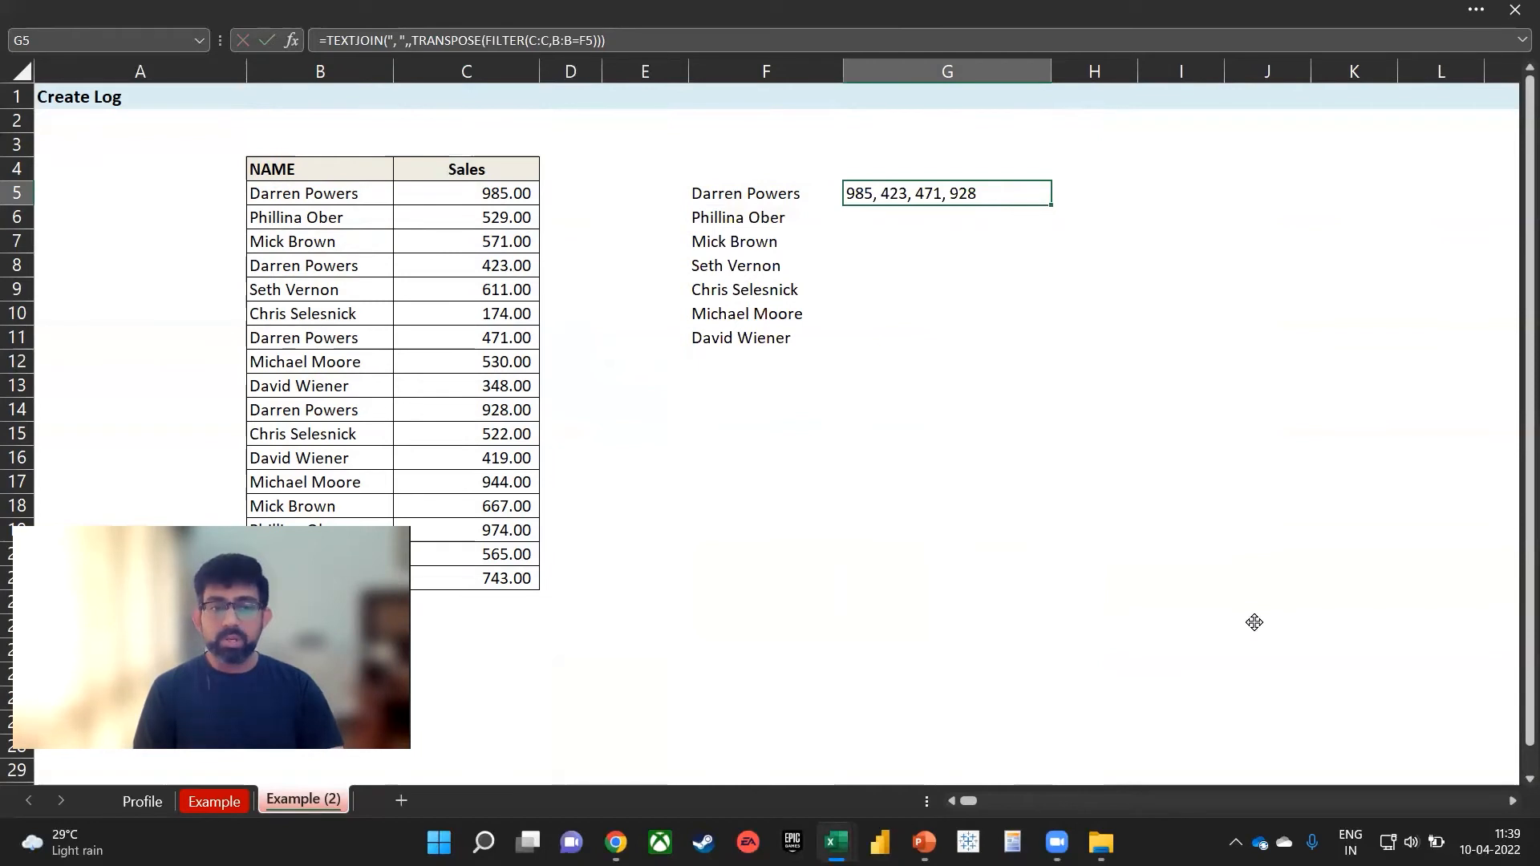
# Copy the name and sales in B14:C14 to row 22 as a test record below the table
pyautogui.click(395, 603)
pyautogui.press('Left')
pyautogui.press('Up')
pyautogui.press('Up')
pyautogui.press('Up')
pyautogui.press('Up')
pyautogui.press('Up')
pyautogui.press('Up')
pyautogui.press('Up')
pyautogui.press('Up')
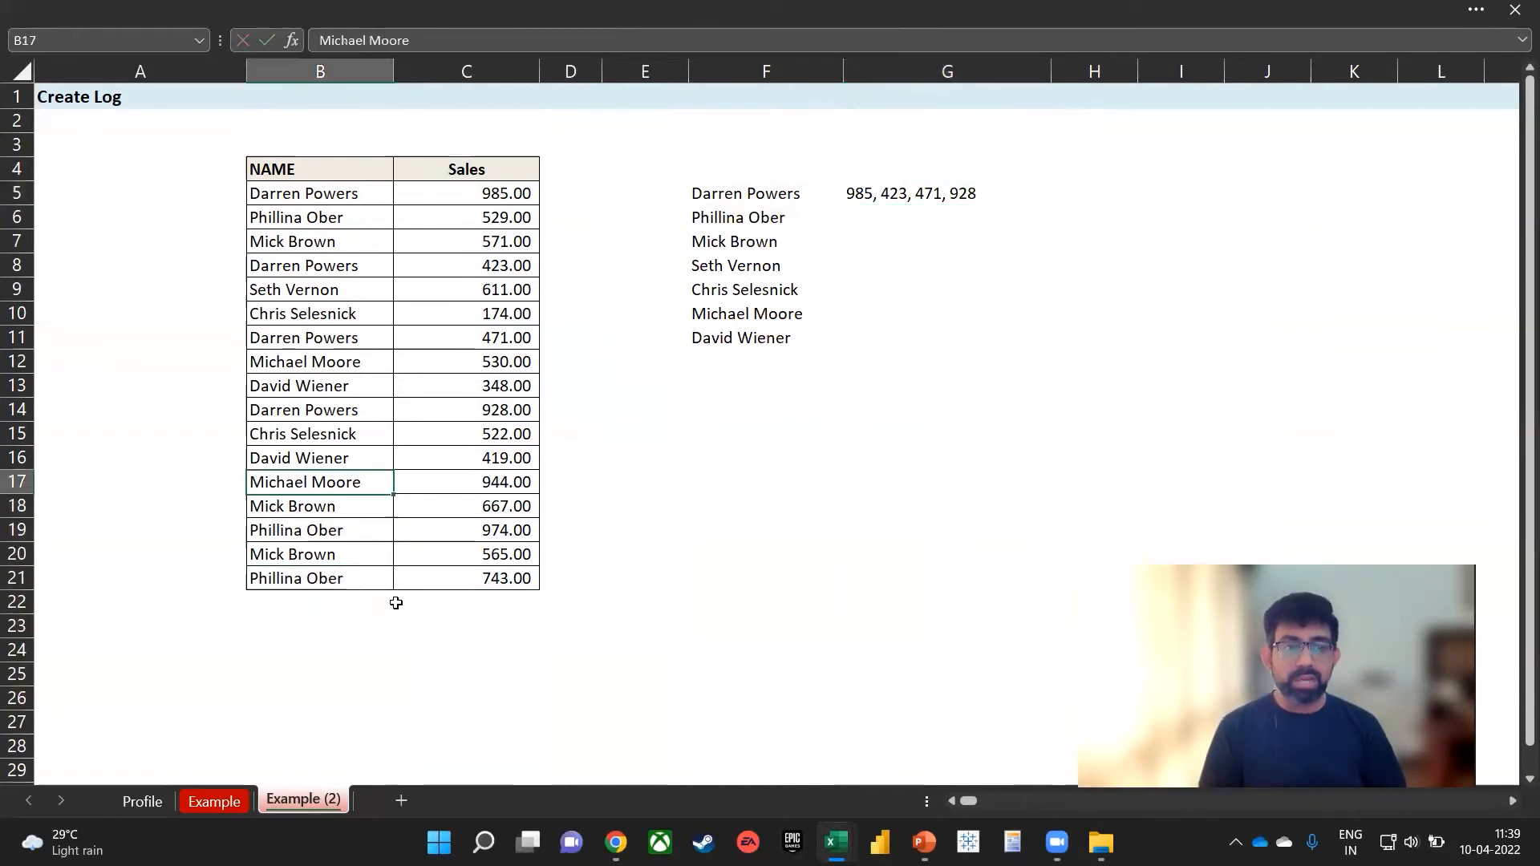
pyautogui.hotkey('shift', 'Right')
pyautogui.hotkey('ctrl', 'c')
pyautogui.press('Down')
pyautogui.press('Down')
pyautogui.press('Down')
pyautogui.press('Down')
pyautogui.press('Down')
pyautogui.press('Down')
pyautogui.press('Down')
pyautogui.press('Down')
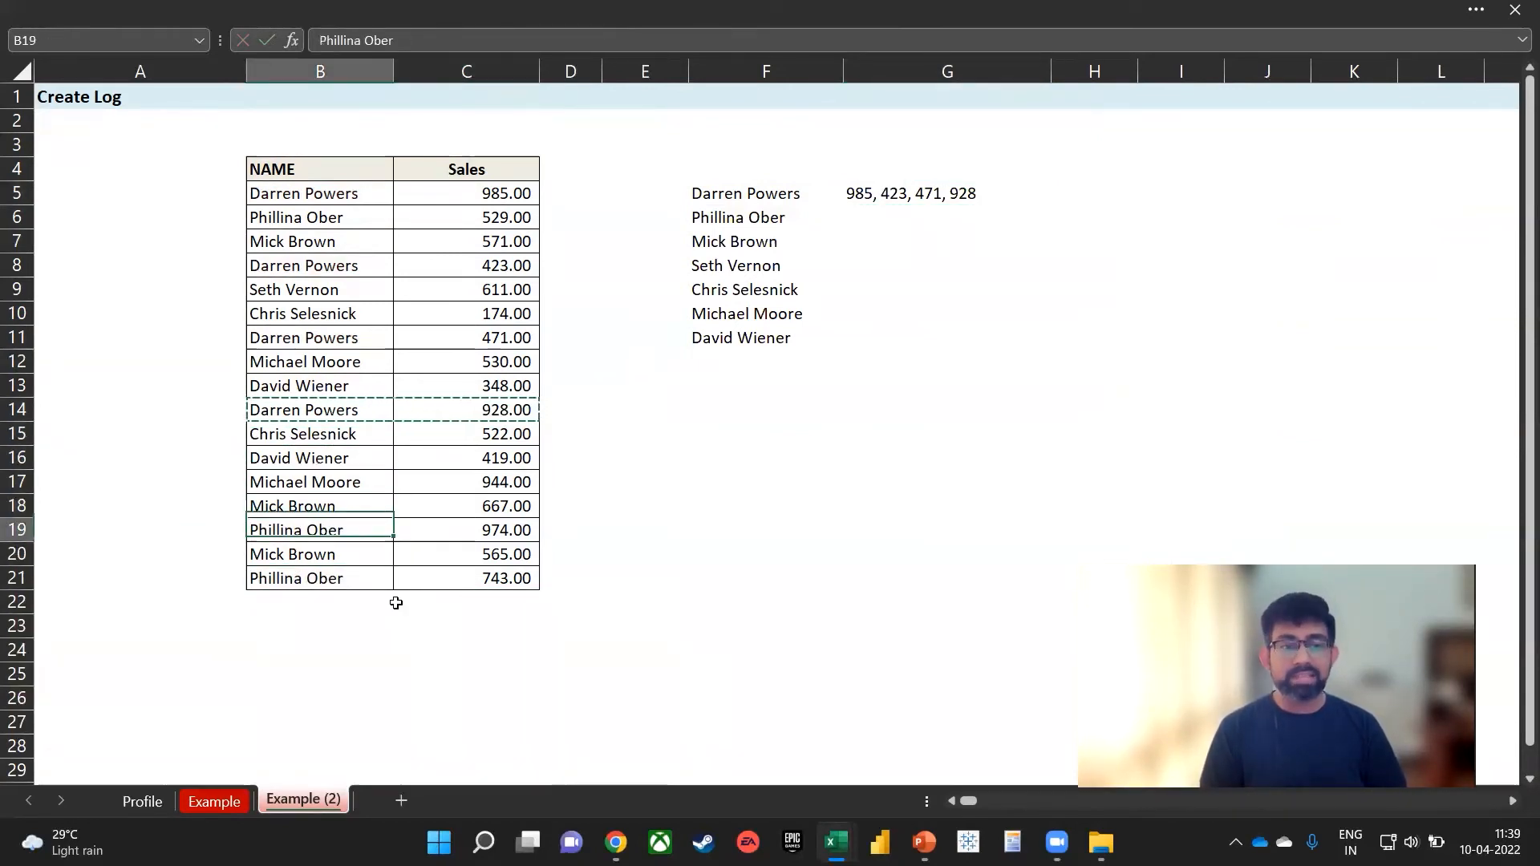
pyautogui.hotkey('ctrl', 'v')
# Set the test record's sales in C22 to 200 to check the joined list, and undo the record
pyautogui.click(395, 604)
pyautogui.write('200')
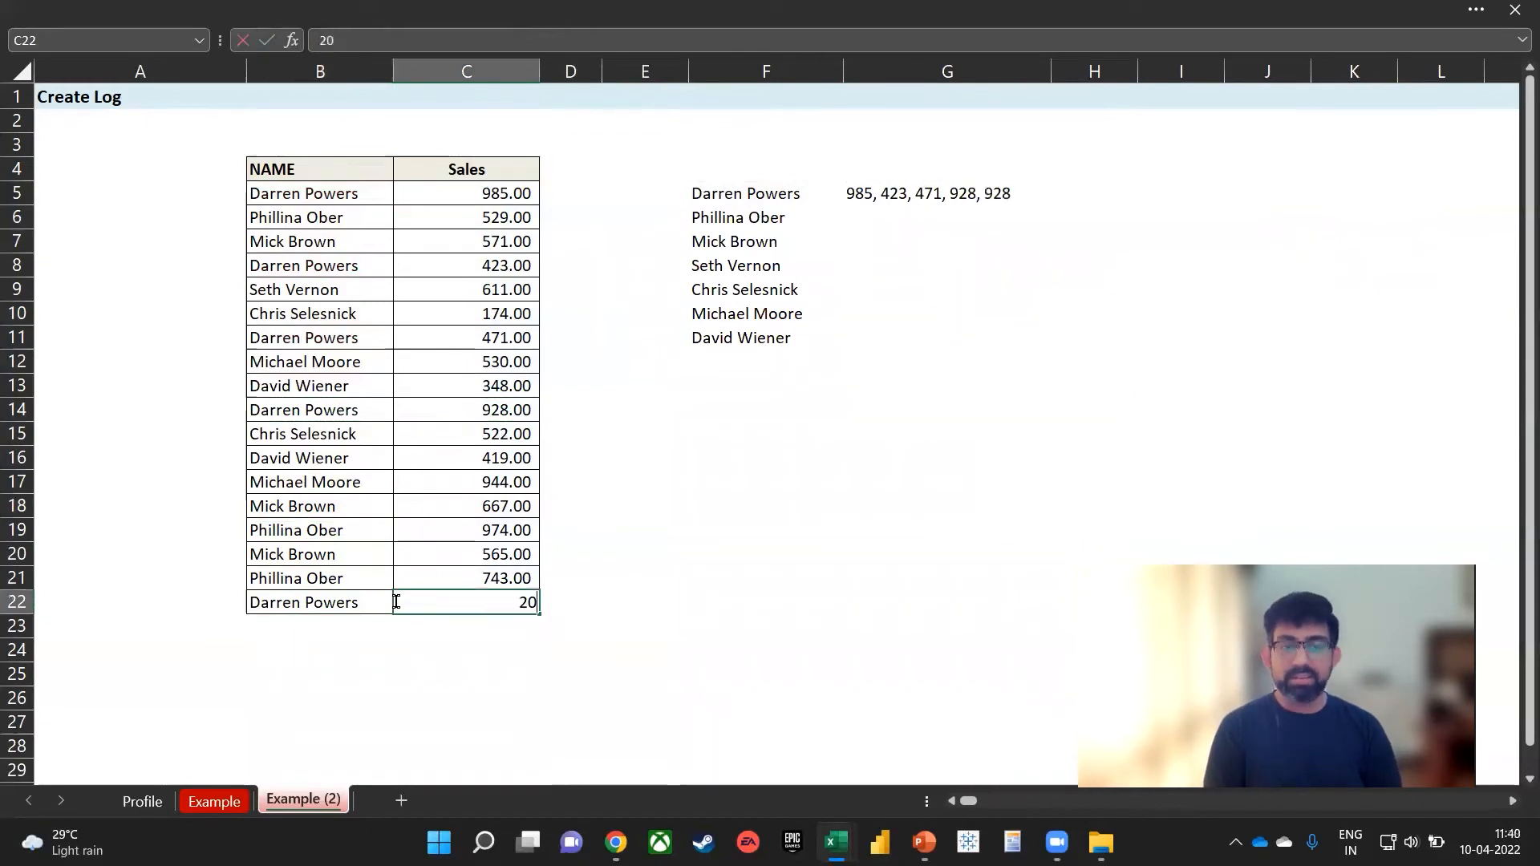
pyautogui.press('Return')
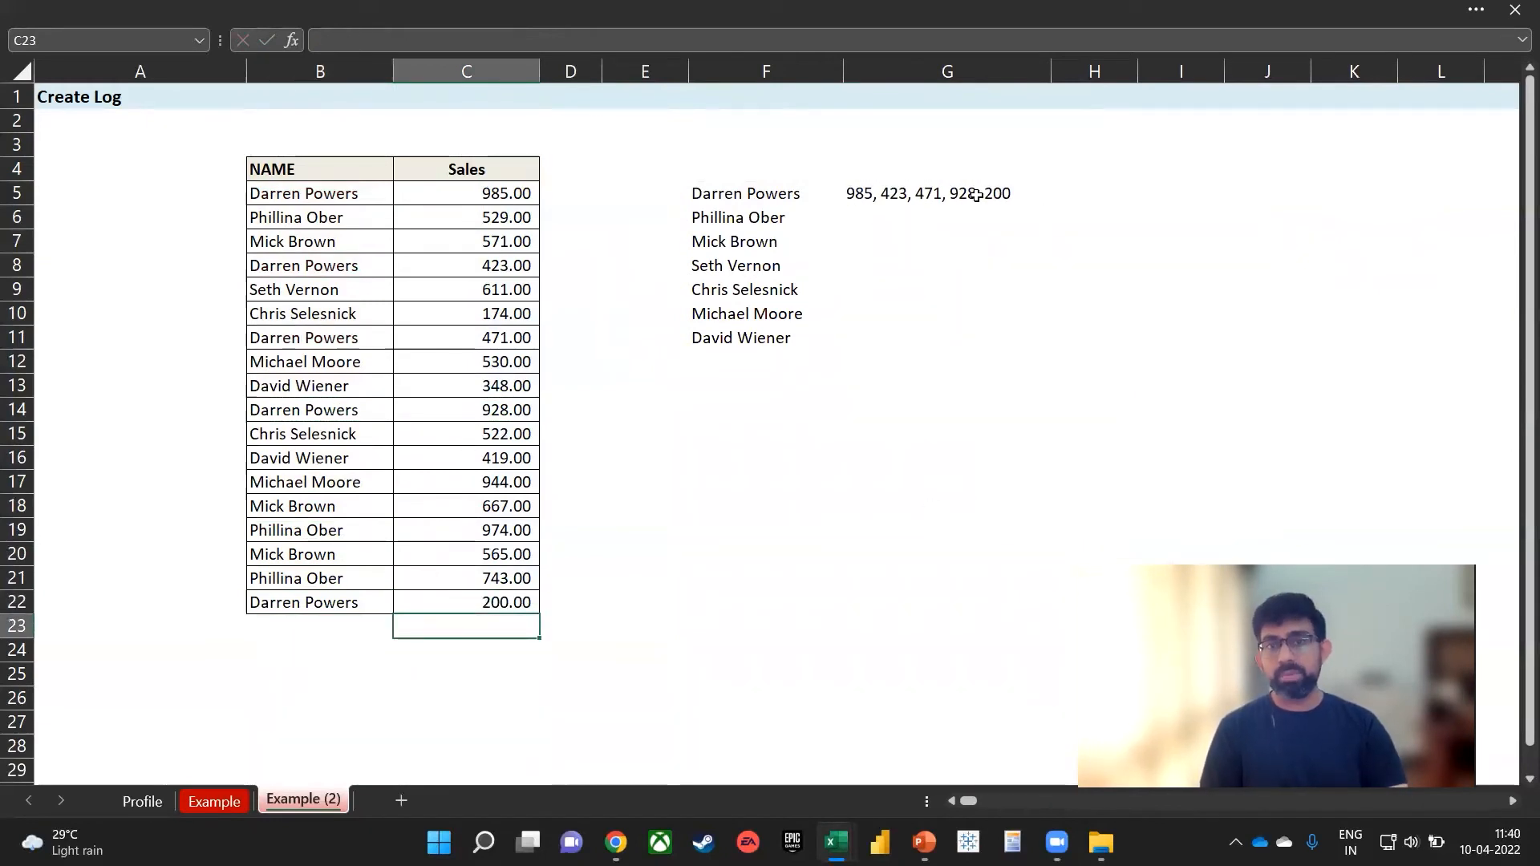
pyautogui.hotkey('ctrl', 'z')
pyautogui.hotkey('ctrl', 'z')
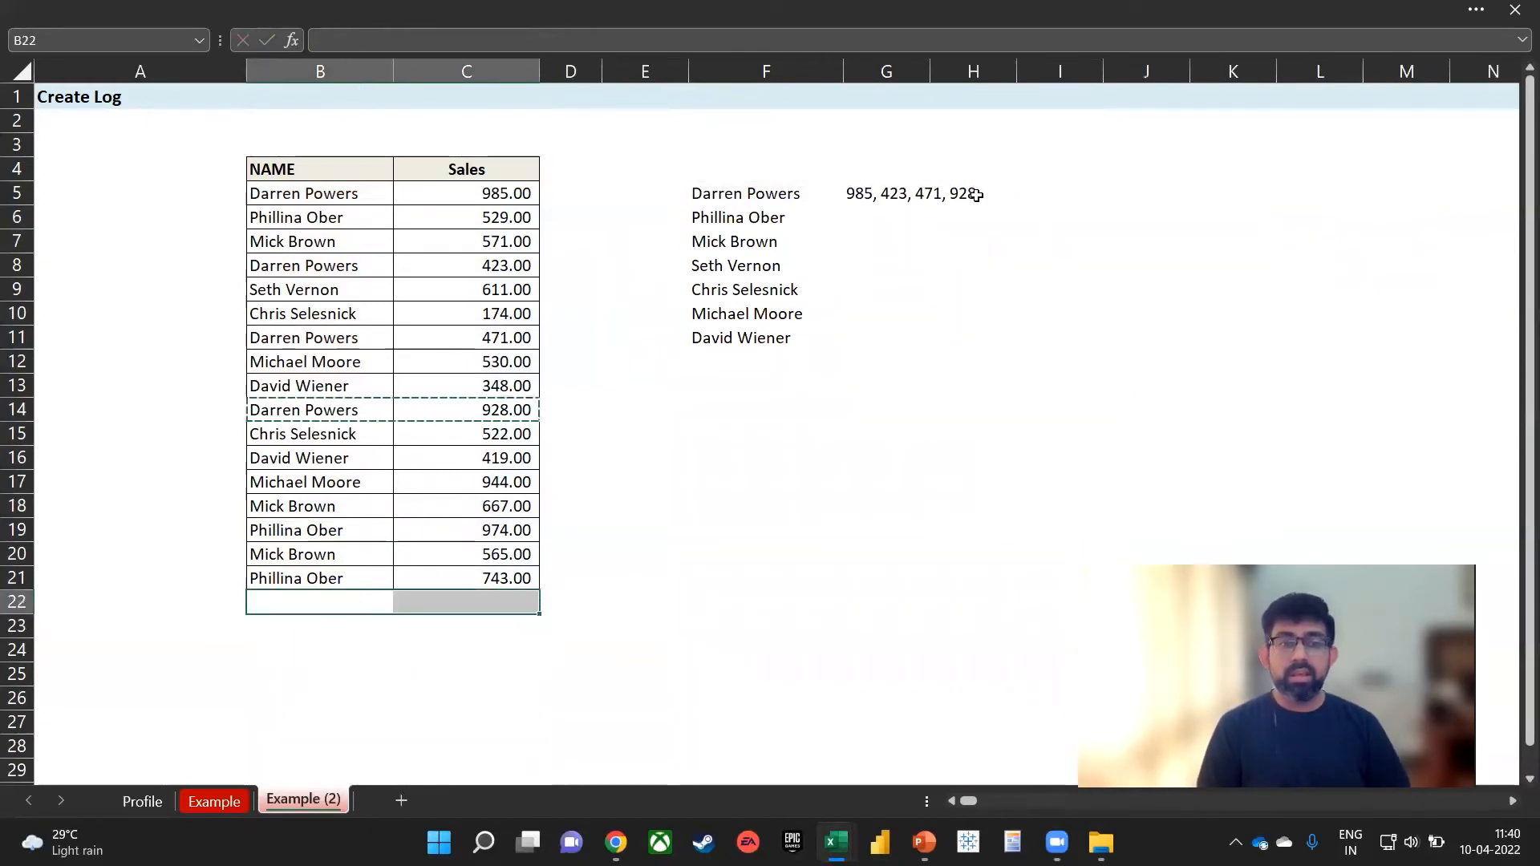
# Widen column G considerably so the complete joined-sales formula fits in it
pyautogui.click(949, 211)
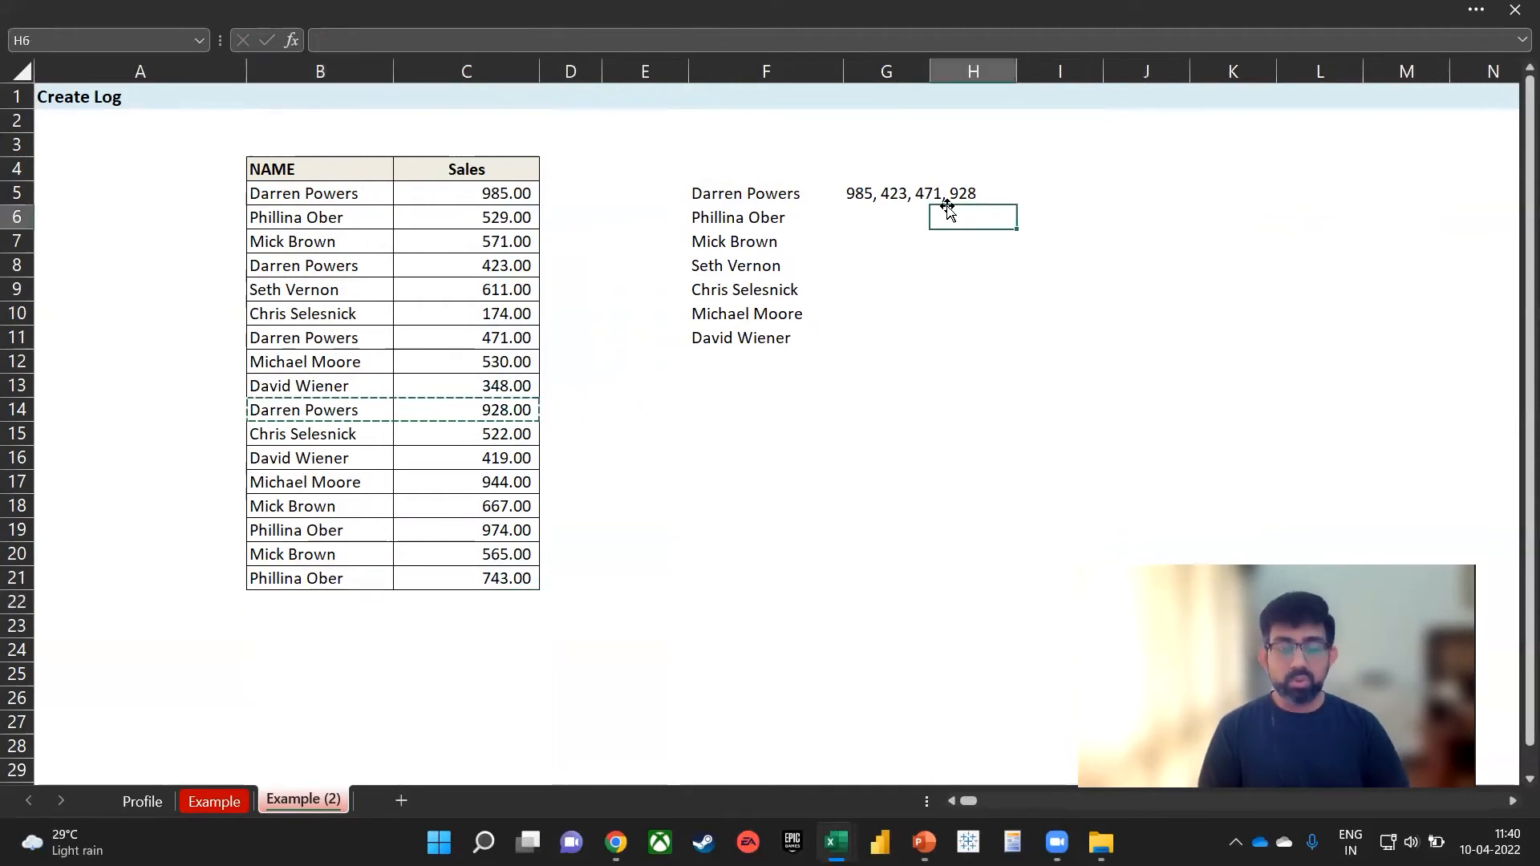
pyautogui.click(988, 195)
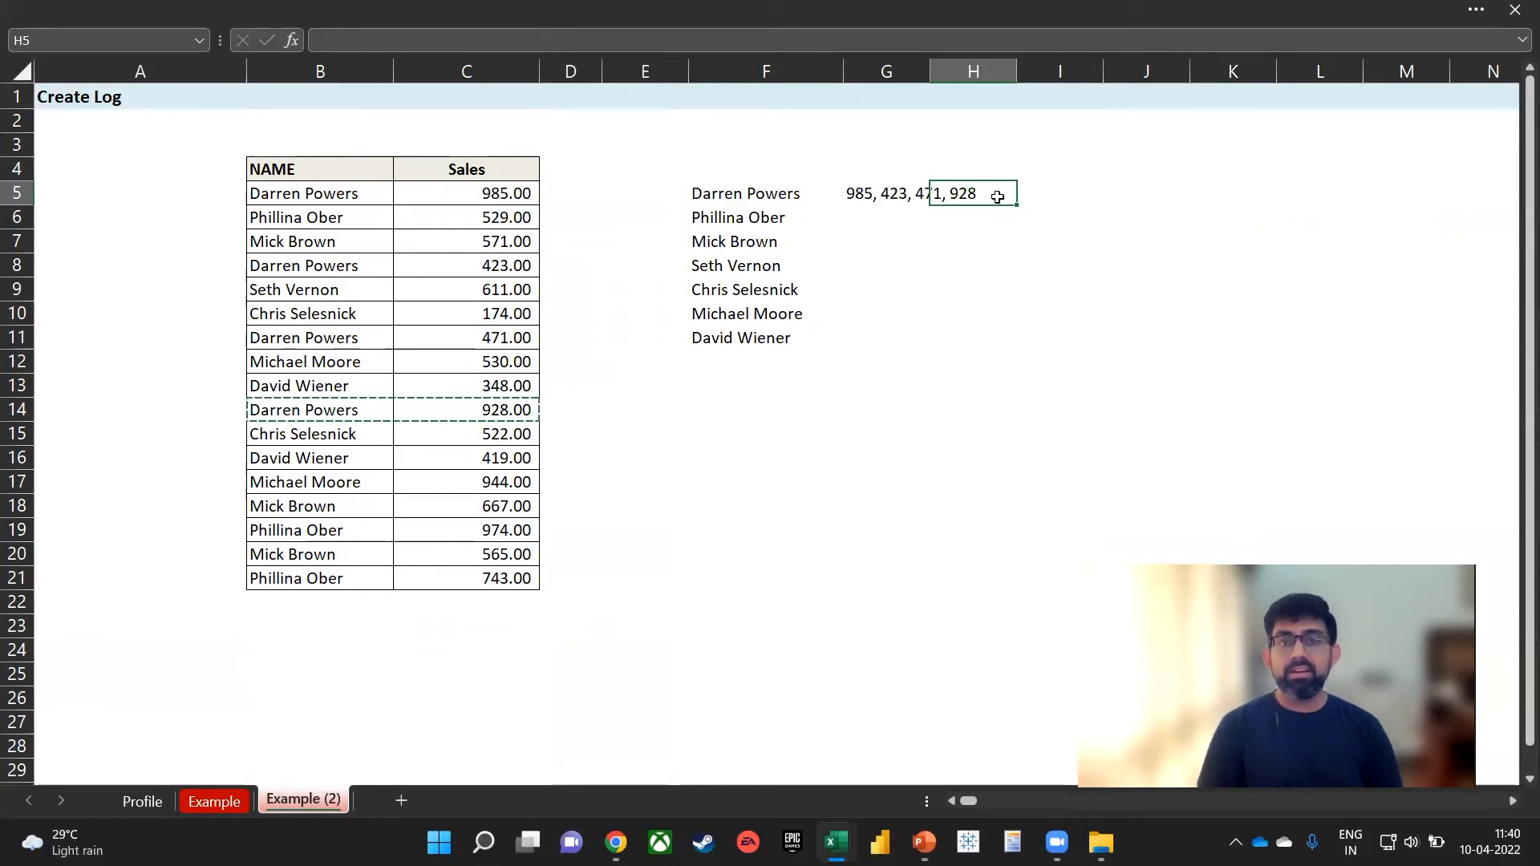
pyautogui.moveTo(931, 72); pyautogui.dragTo(1316, 71)
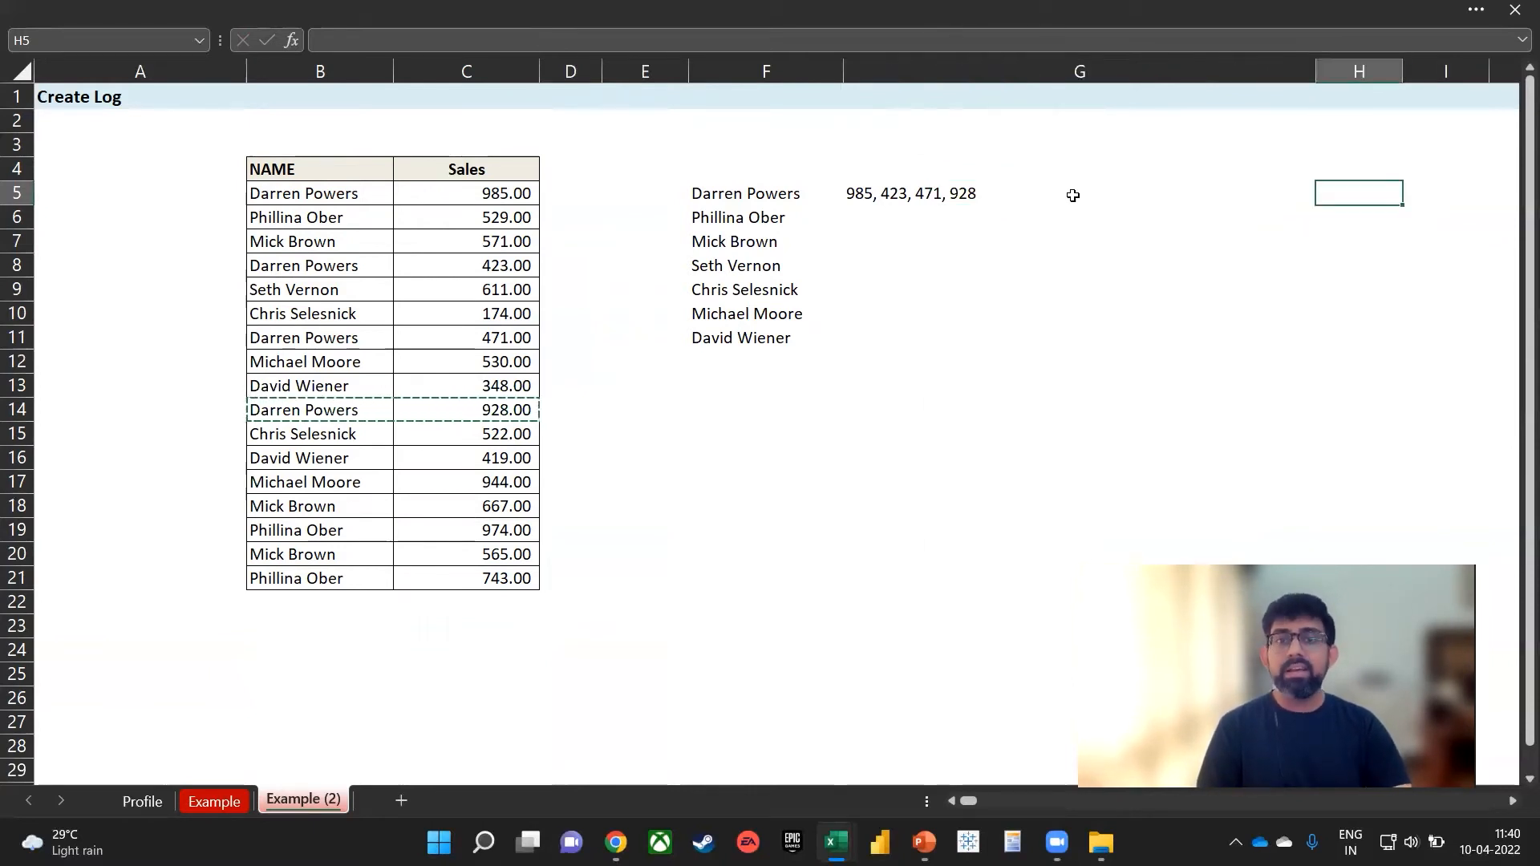
# Nest SORT around FILTER in G5 with sort order -1, making =TEXTJOIN(", ",,TRANSPOSE(SORT(FILTER(C:C,B:B=F5),,-1)))
pyautogui.doubleClick(990, 194)
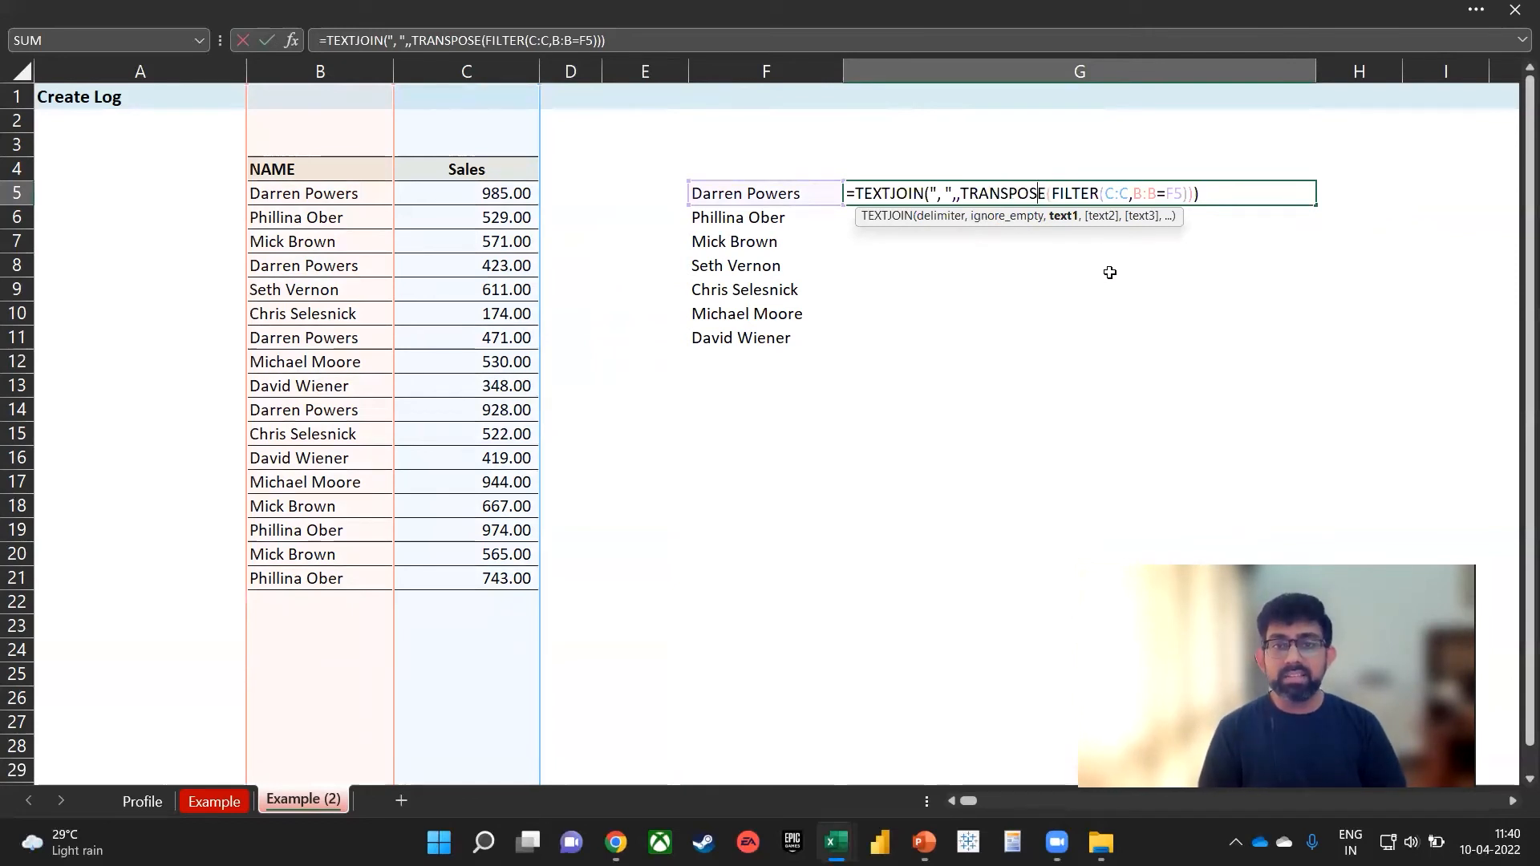
pyautogui.press('Right')
pyautogui.press('Right')
pyautogui.write('sort(')
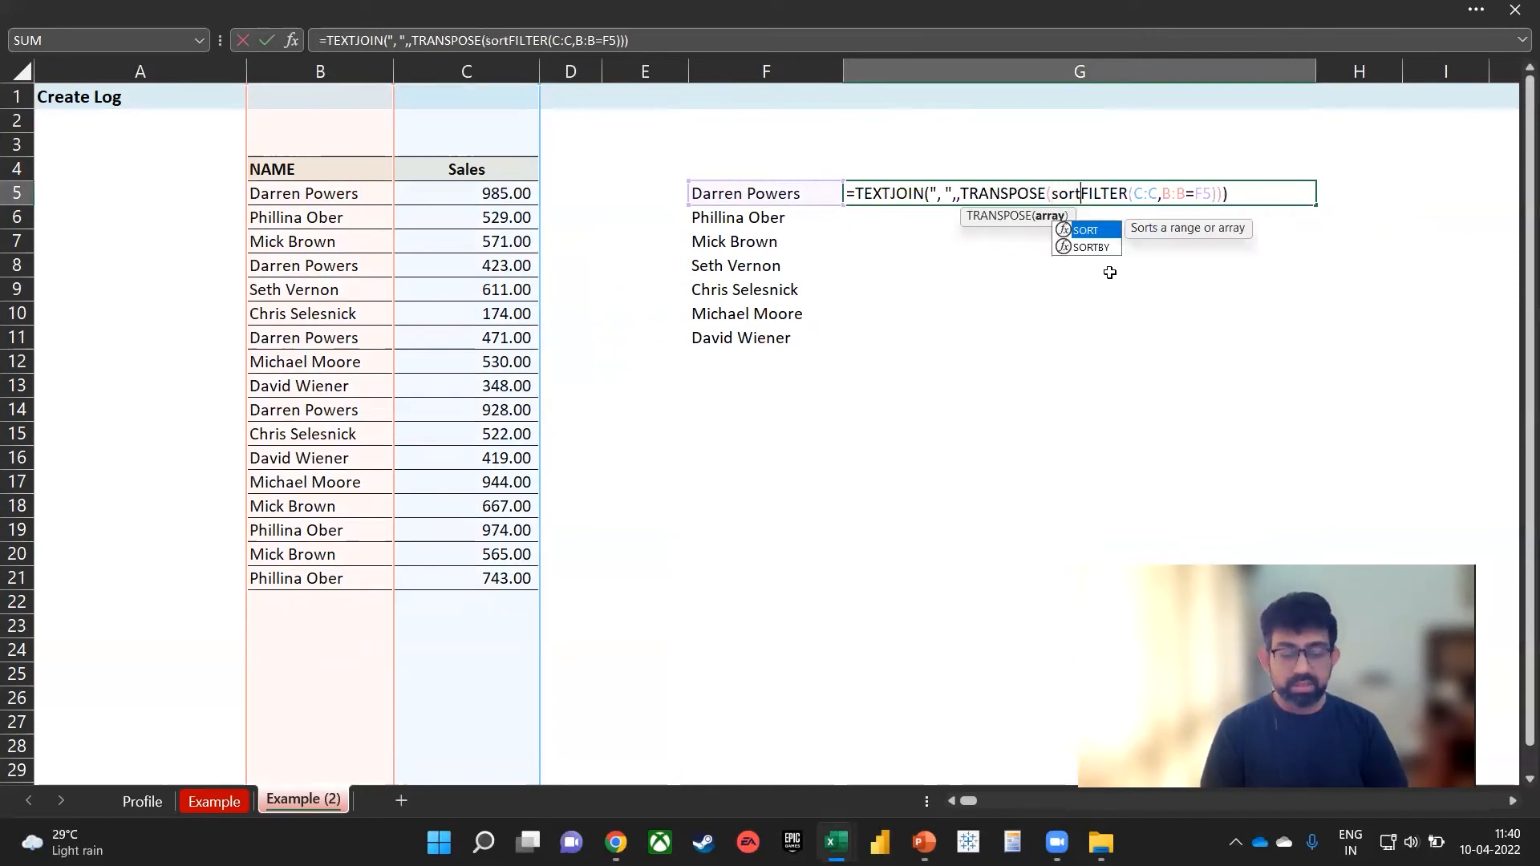
pyautogui.press('Right')
pyautogui.press('Right')
pyautogui.press('Right')
pyautogui.press('Right')
pyautogui.press('Right')
pyautogui.press('Right')
pyautogui.press('Right')
pyautogui.press('Right')
pyautogui.press('Right')
pyautogui.press('Right')
pyautogui.press('Right')
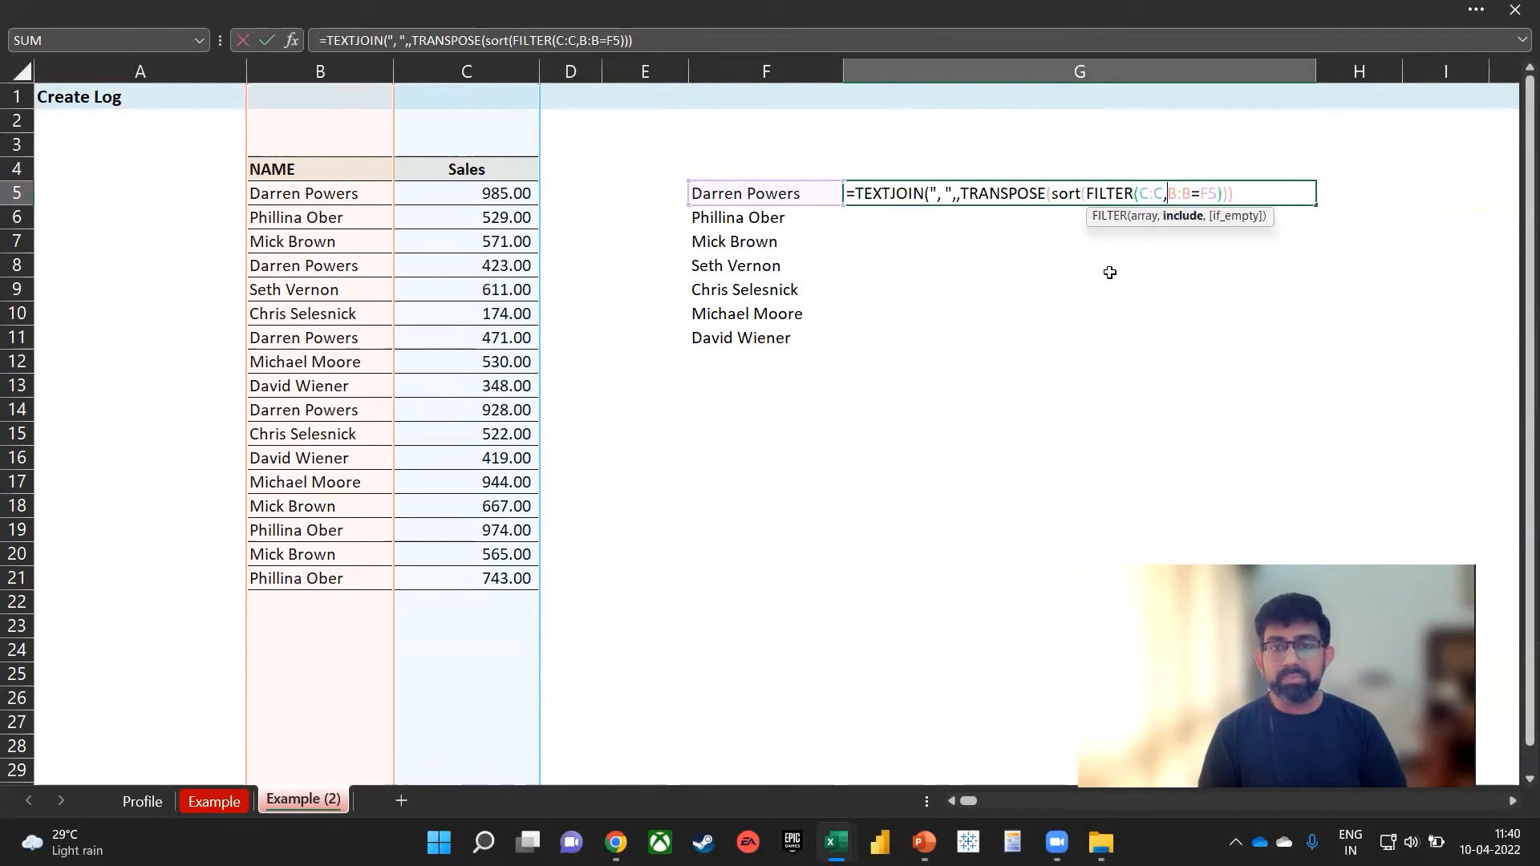
pyautogui.press('Right')
pyautogui.press('Right')
pyautogui.press('Right')
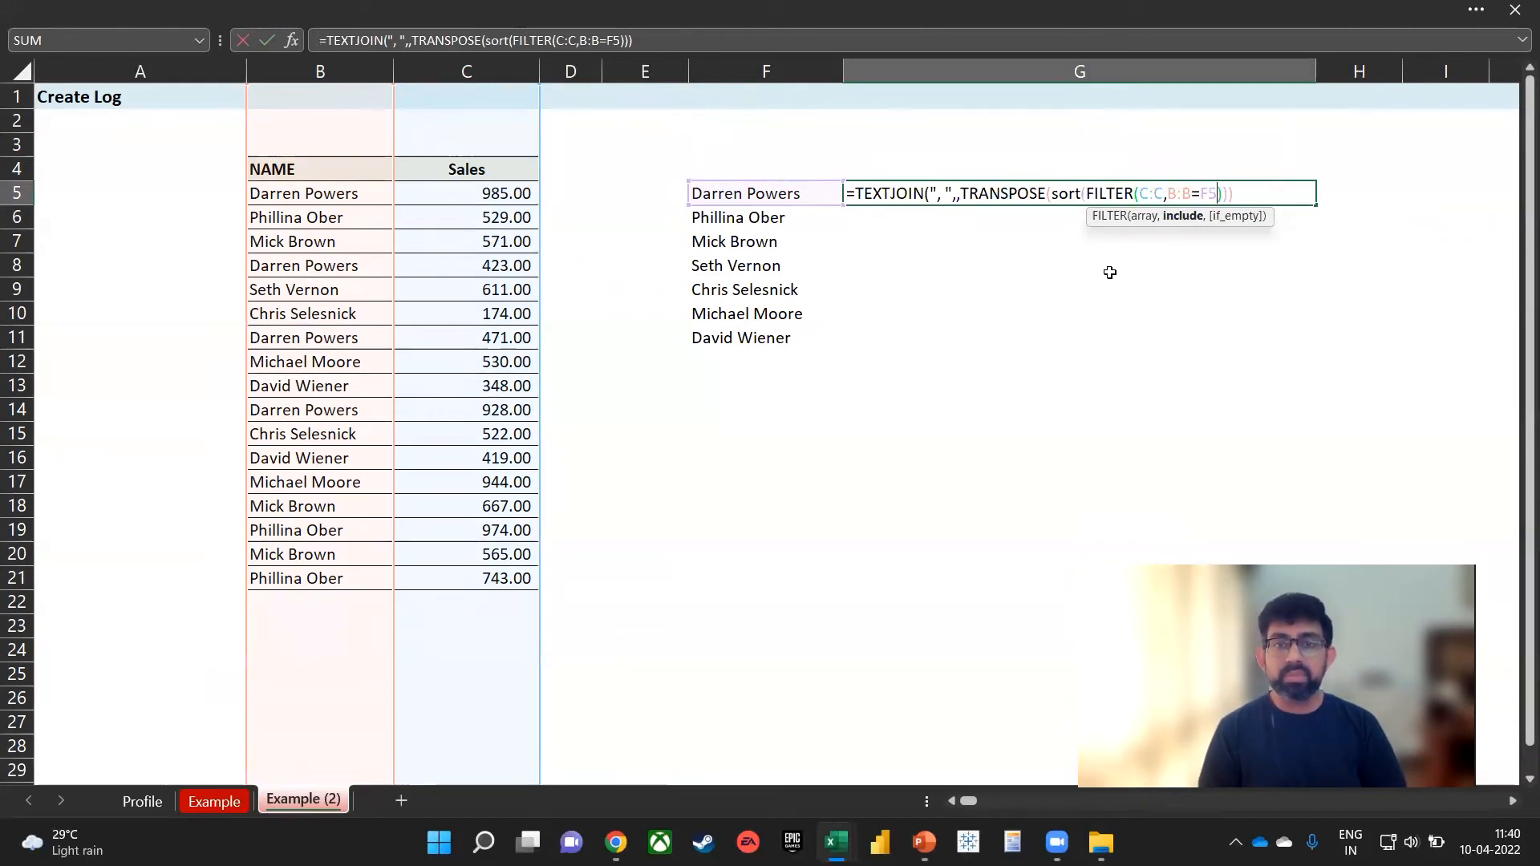
pyautogui.write(',,')
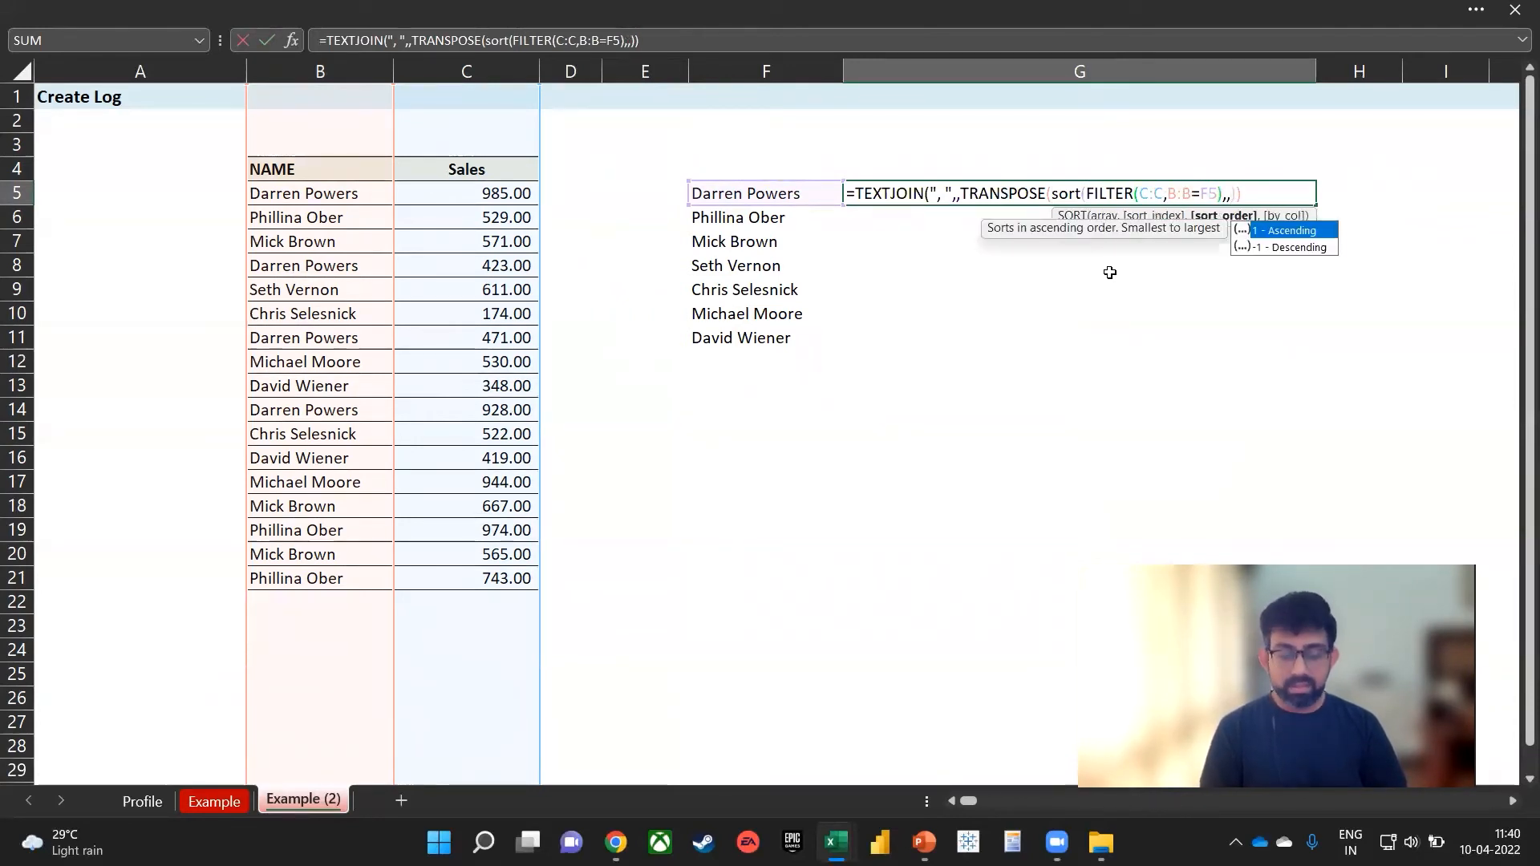
pyautogui.write('-1')
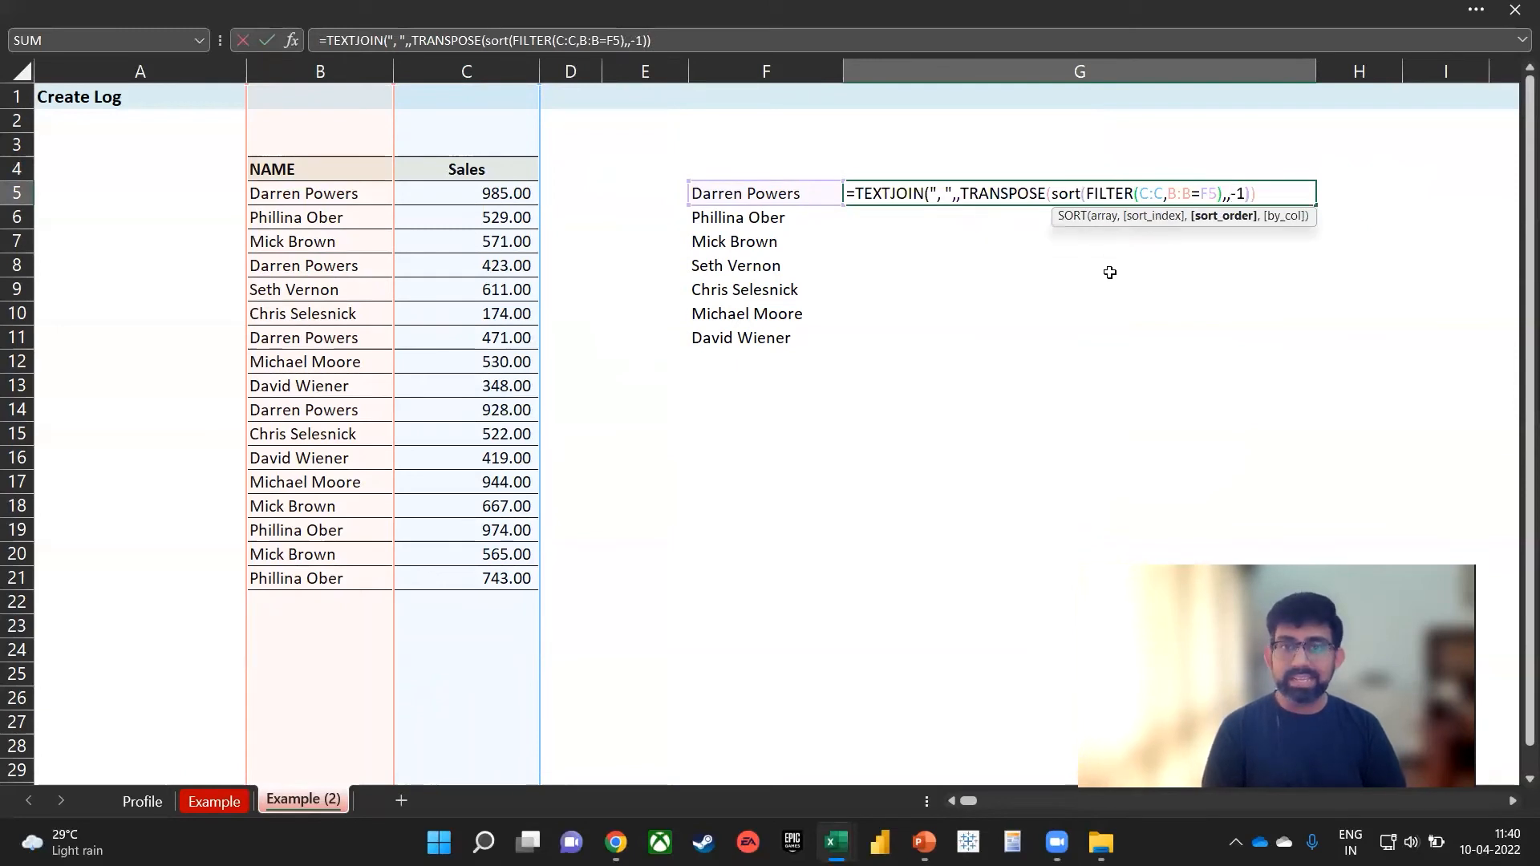
pyautogui.press('Return')
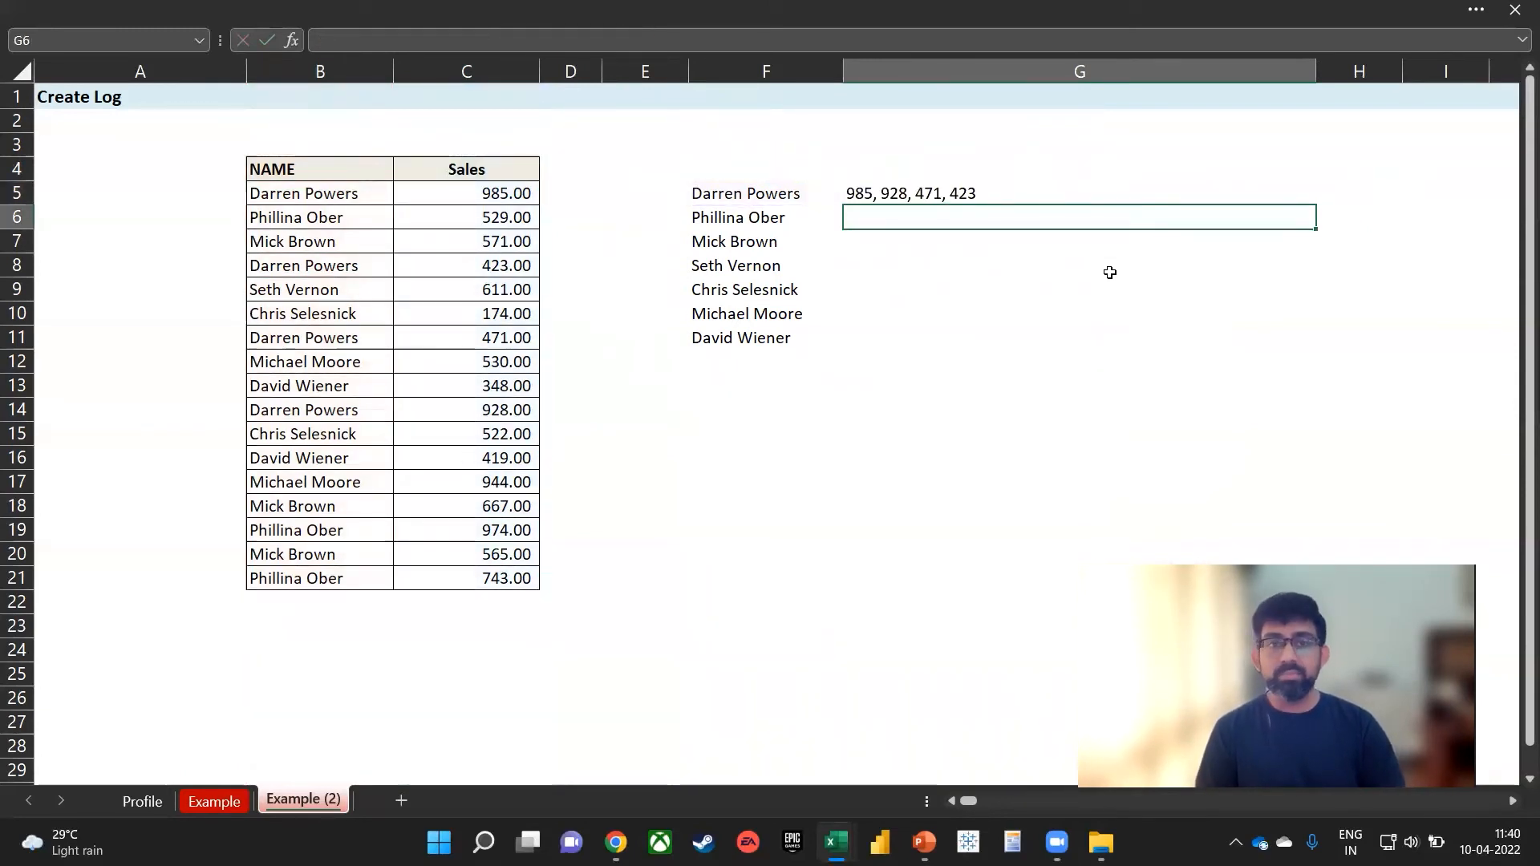
# Fill the G5 formula down through G11 to list the sales of every unique name
pyautogui.press('Up')
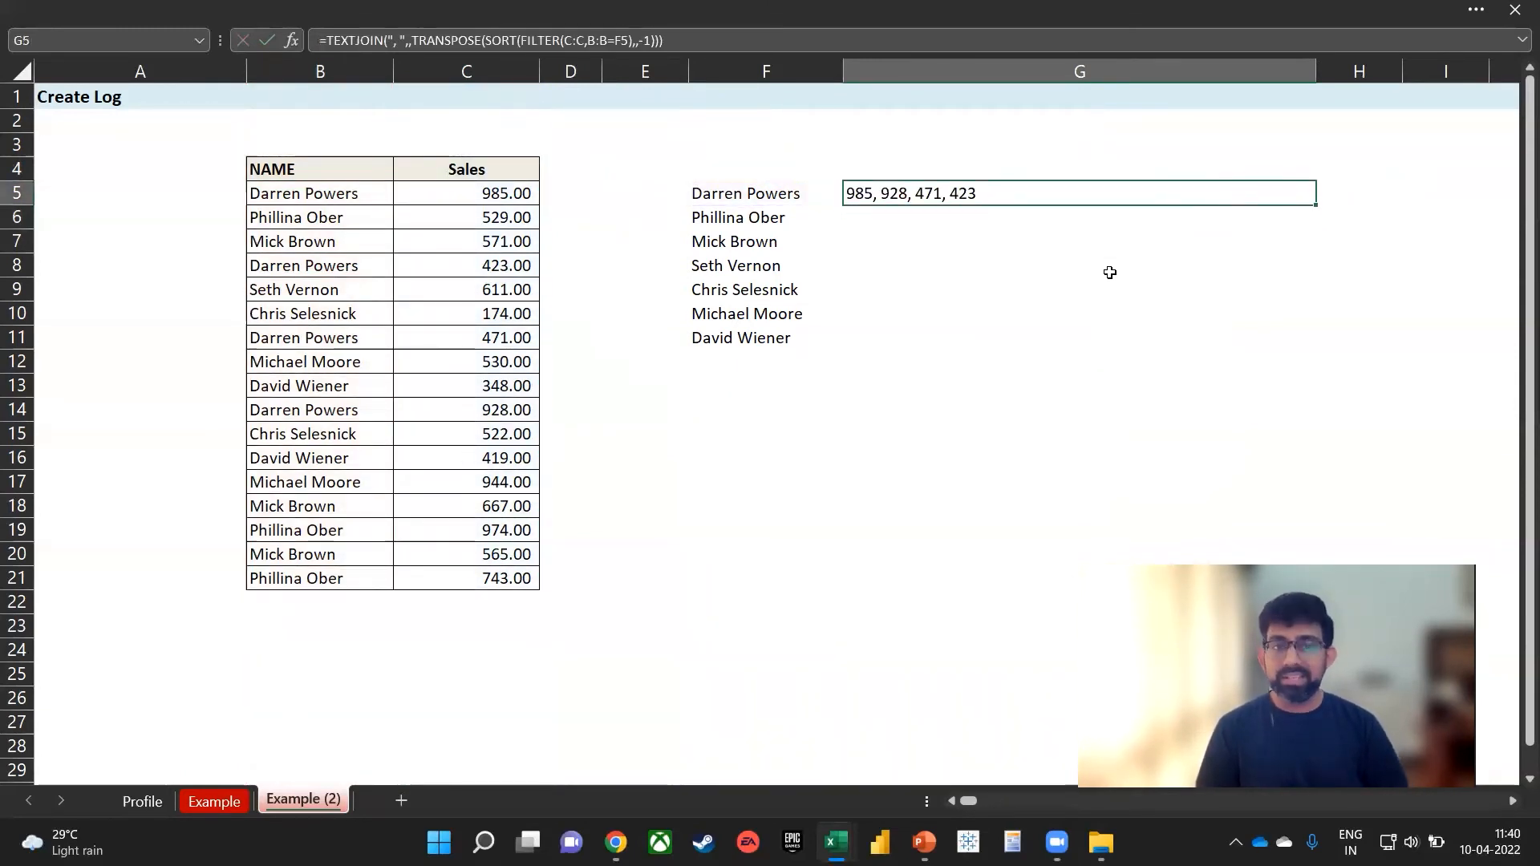
pyautogui.hotkey('shift', 'Down')
pyautogui.hotkey('shift', 'Down')
pyautogui.hotkey('shift', 'Down')
pyautogui.hotkey('shift', 'Down')
pyautogui.hotkey('shift', 'Down')
pyautogui.hotkey('shift', 'Down')
pyautogui.hotkey('ctrl', 'd')
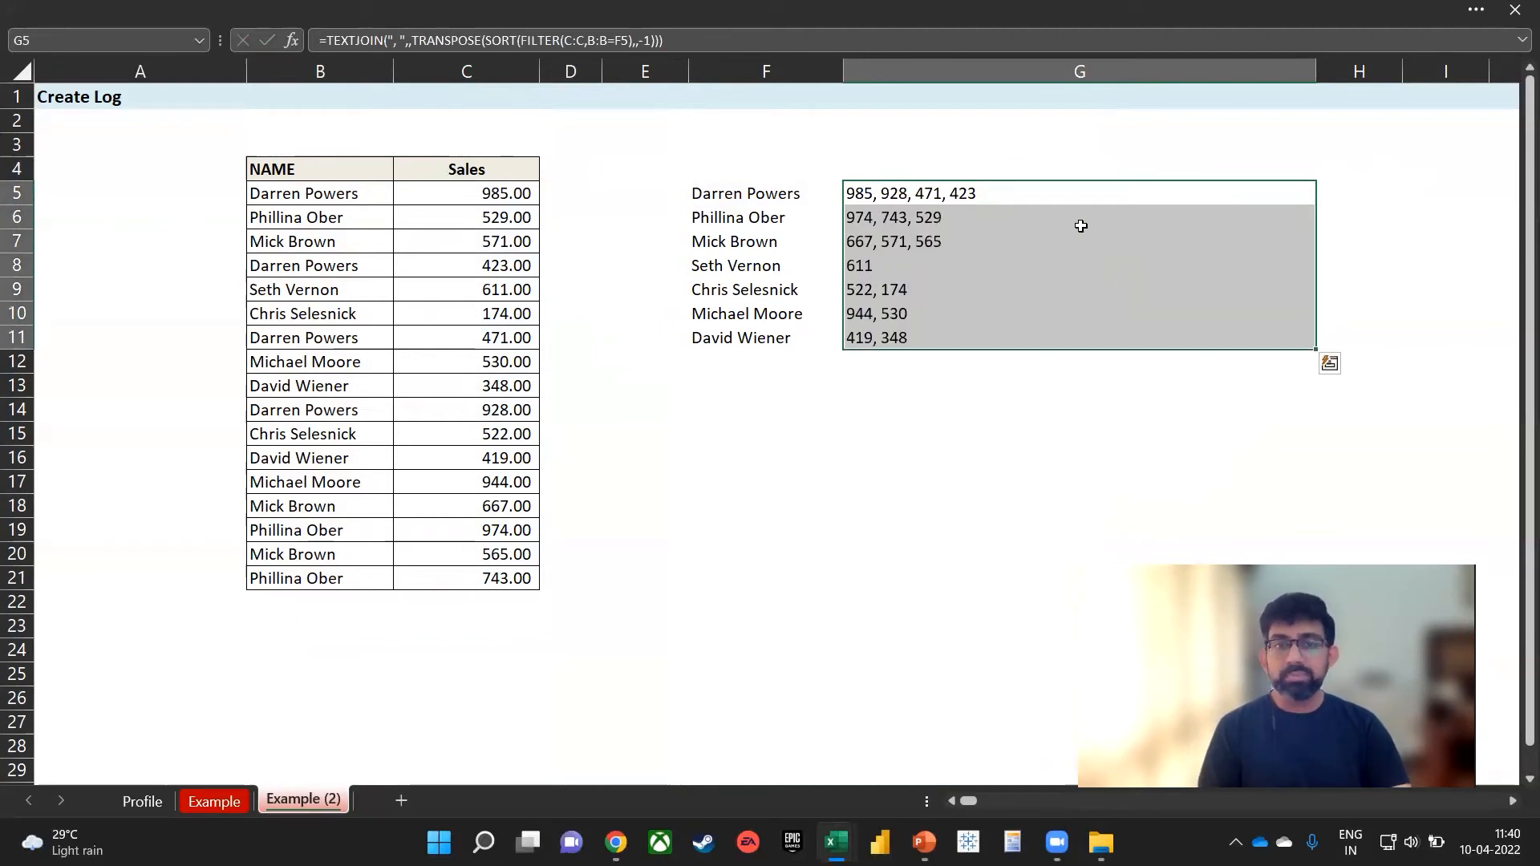
# Display the full formula in G5 and capture a screen snip of its text
pyautogui.doubleClick(1086, 194)
pyautogui.hotkey('ctrl', 'Return')
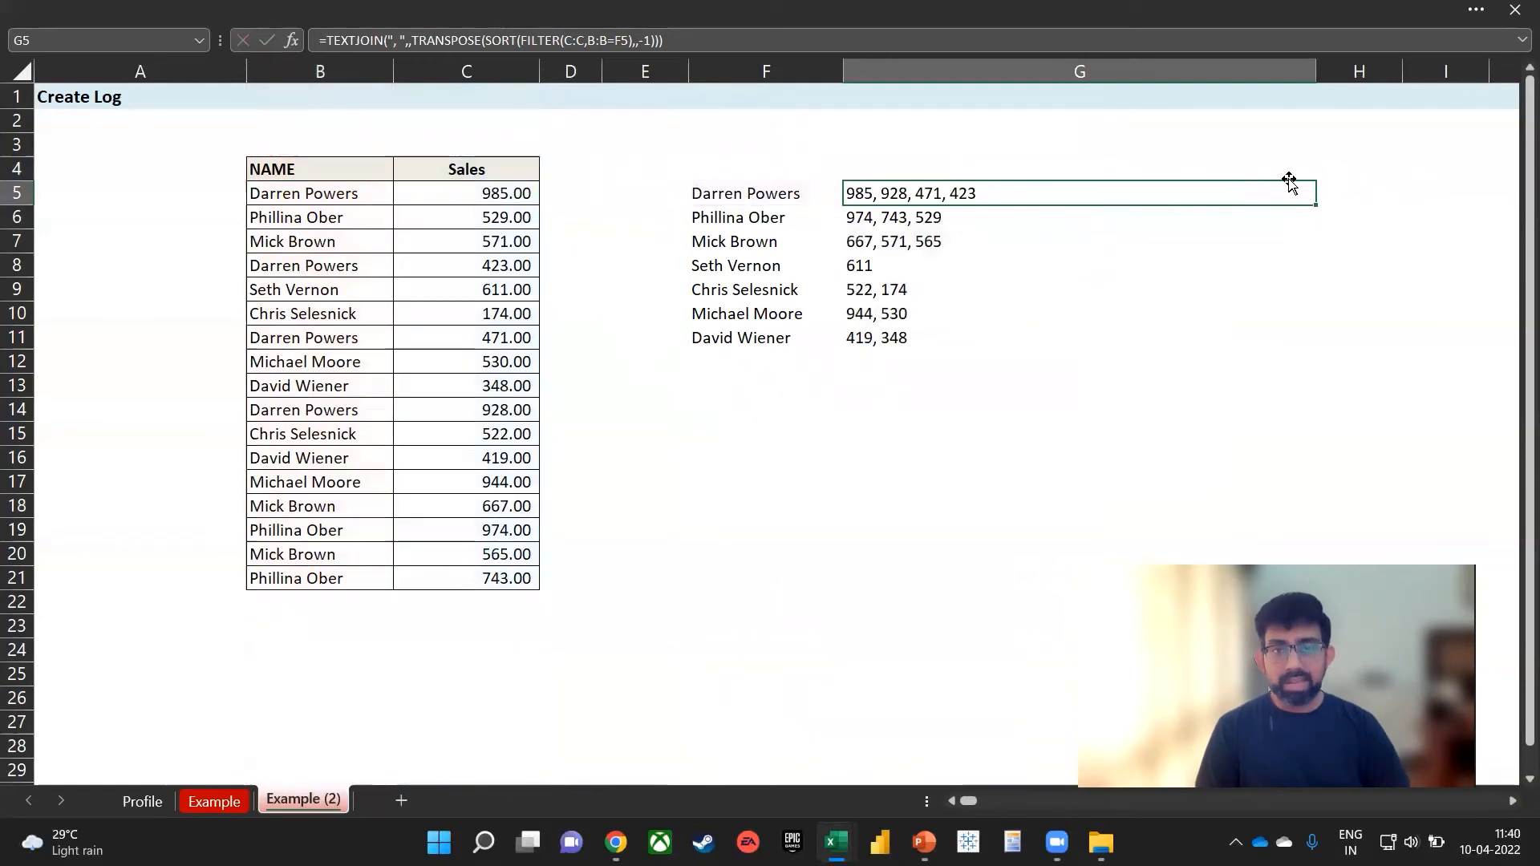
pyautogui.press('F2')
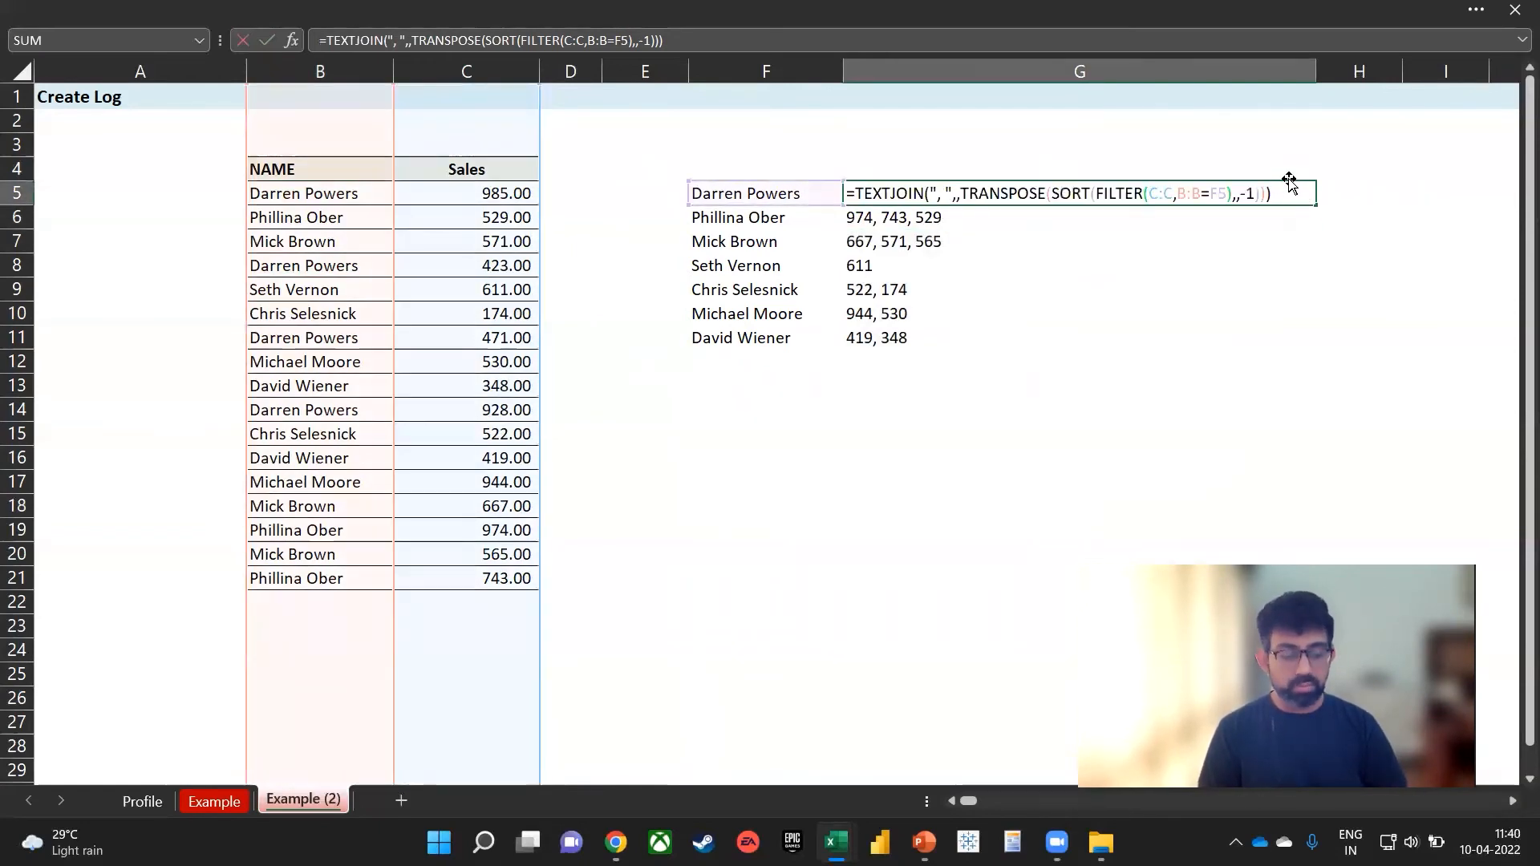
pyautogui.press('super+shift+s')
pyautogui.moveTo(1276, 181); pyautogui.dragTo(835, 203)
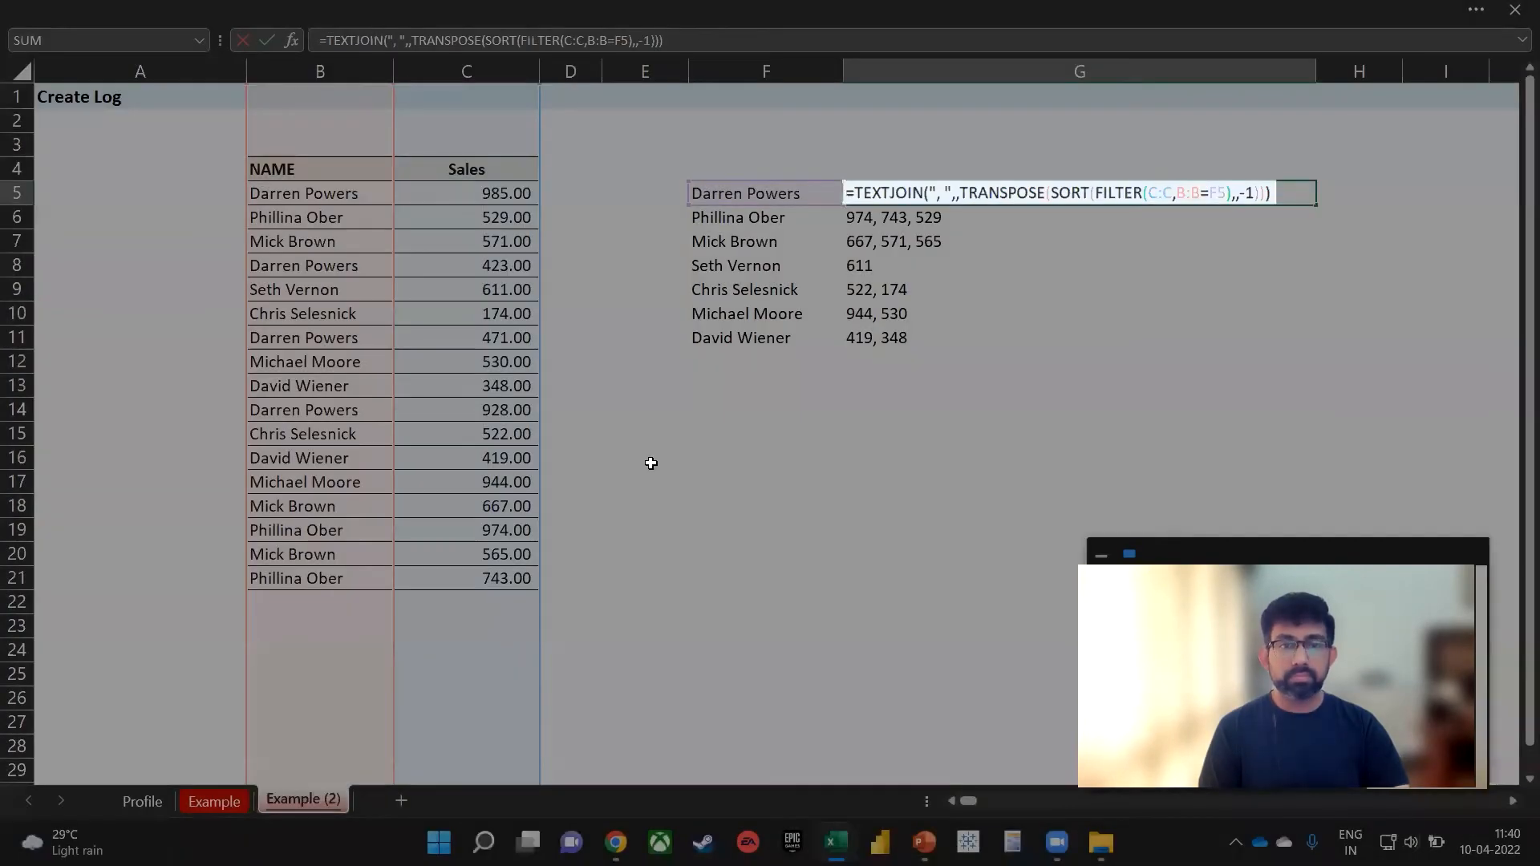
# Paste the formula snip as a picture below the names list, position it around rows 13 and 14, and enlarge it slightly
pyautogui.click(651, 463)
pyautogui.hotkey('ctrl', 'v')
pyautogui.moveTo(806, 457); pyautogui.dragTo(798, 407)
pyautogui.moveTo(1167, 412); pyautogui.dragTo(1207, 413)
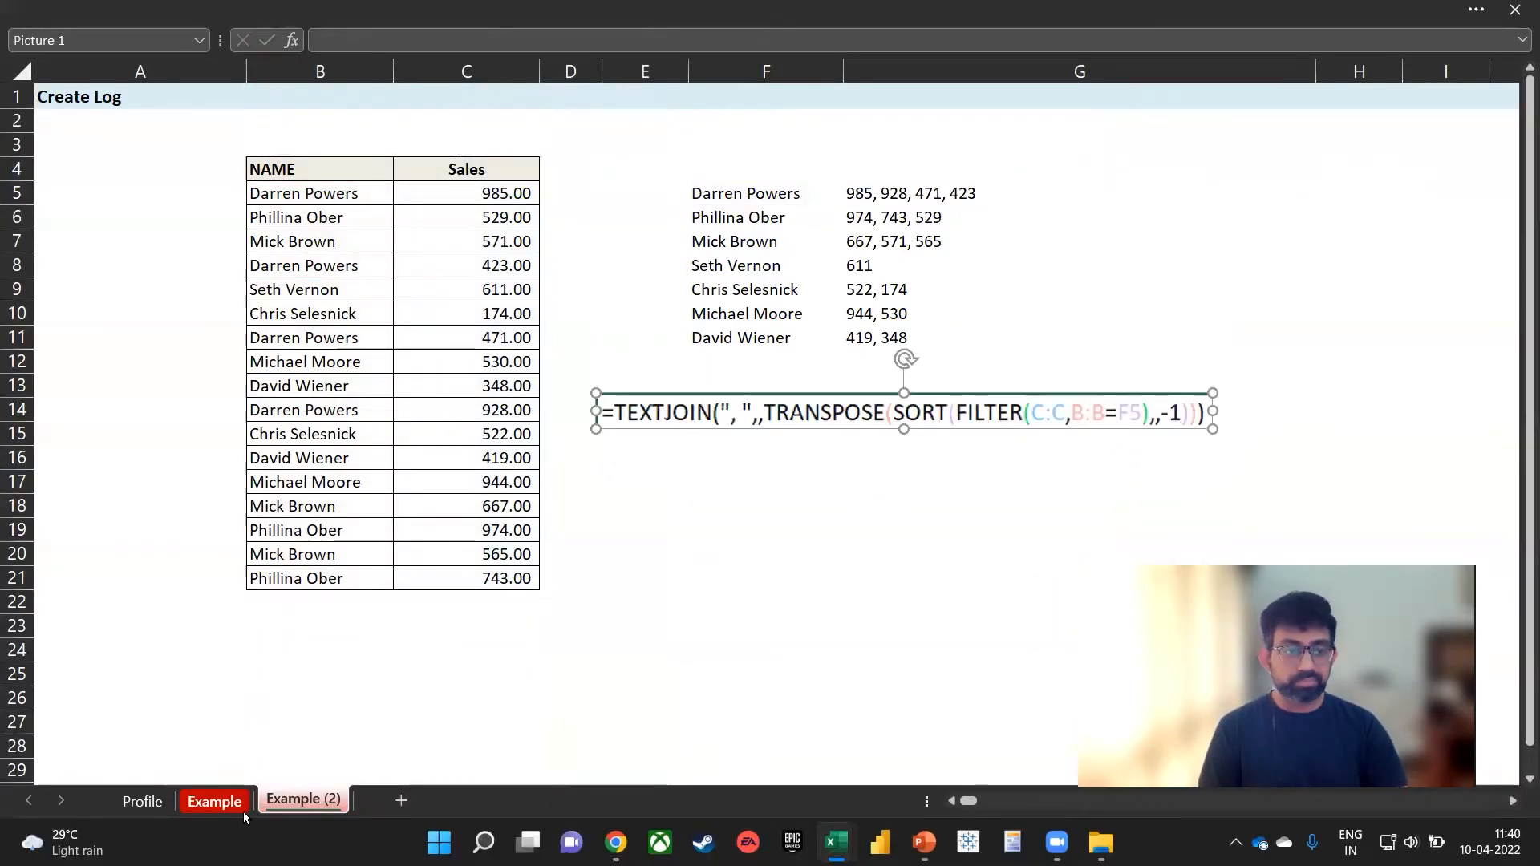
# Snip the FILTER formula in F7 on the Example sheet and paste it as a picture below the Sales History log, around rows 16 and 17
pyautogui.click(214, 801)
pyautogui.click(797, 243)
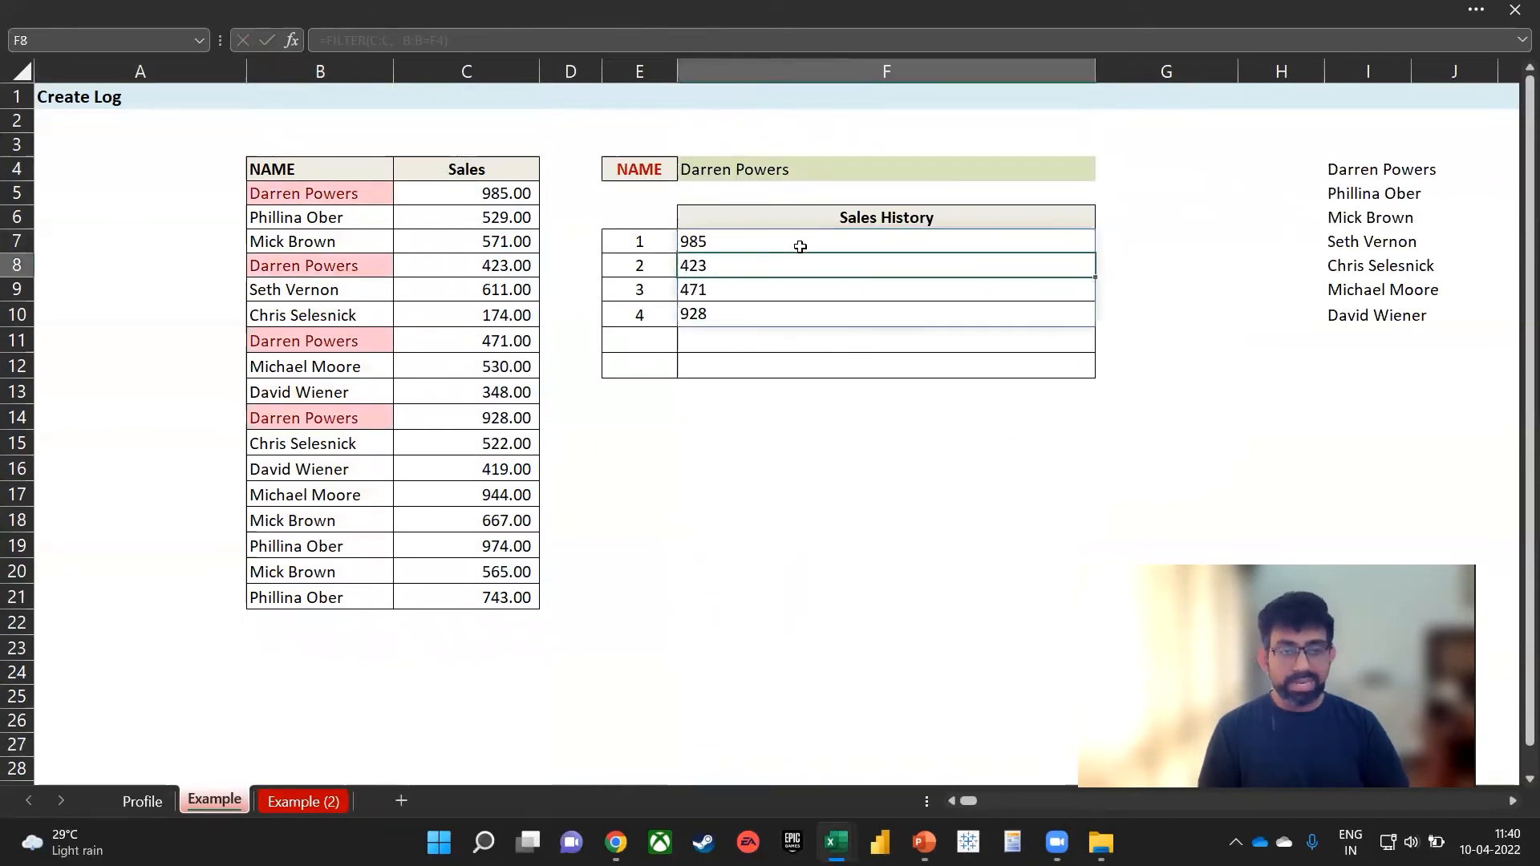
pyautogui.doubleClick(800, 244)
pyautogui.press('super+shift+s')
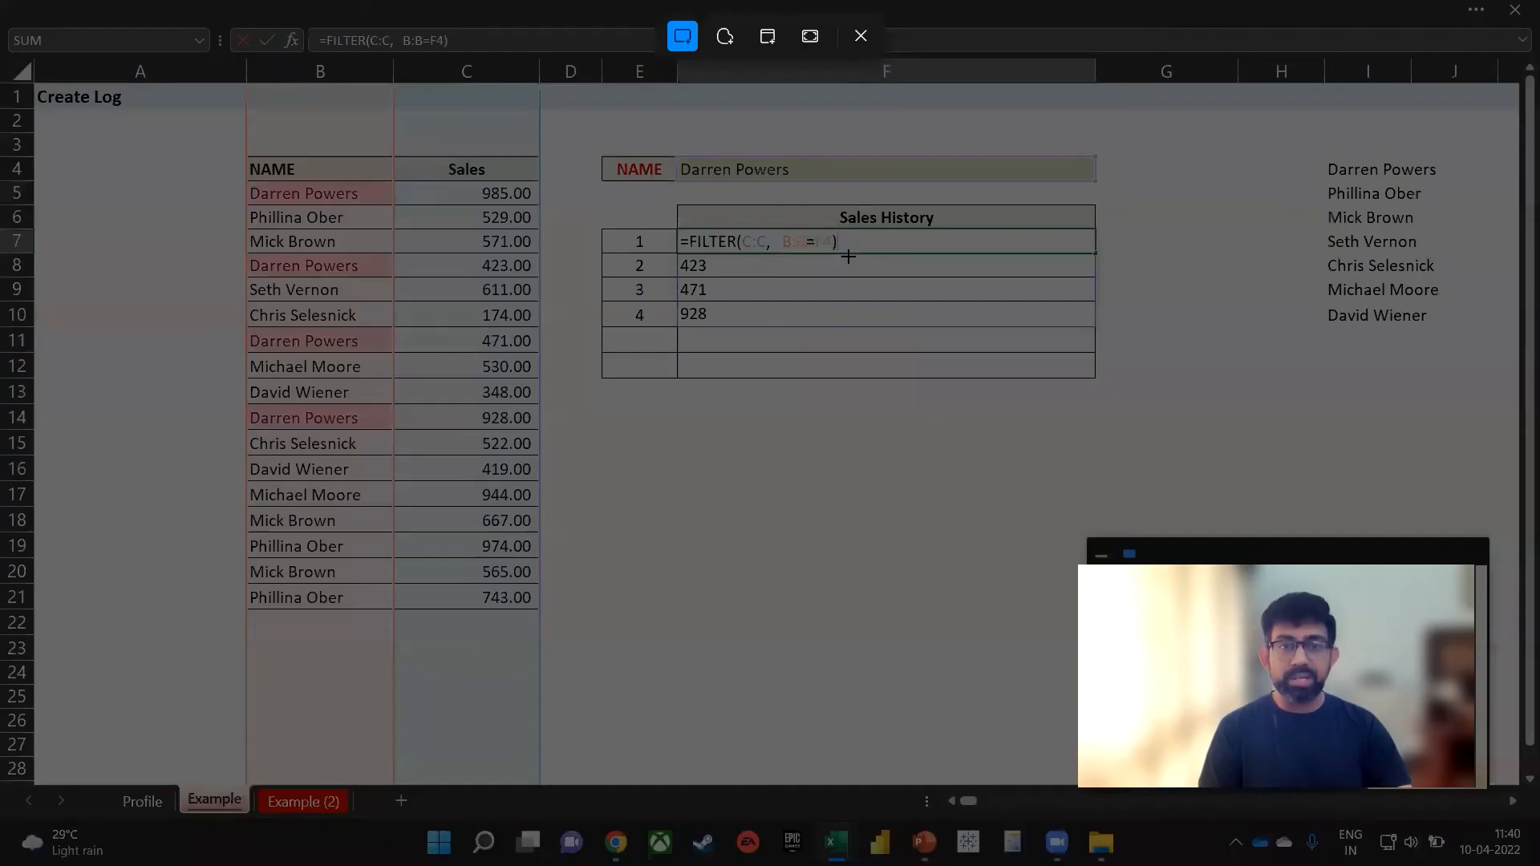
pyautogui.moveTo(849, 257); pyautogui.dragTo(676, 481)
pyautogui.press('Return')
pyautogui.hotkey('ctrl', 'v')
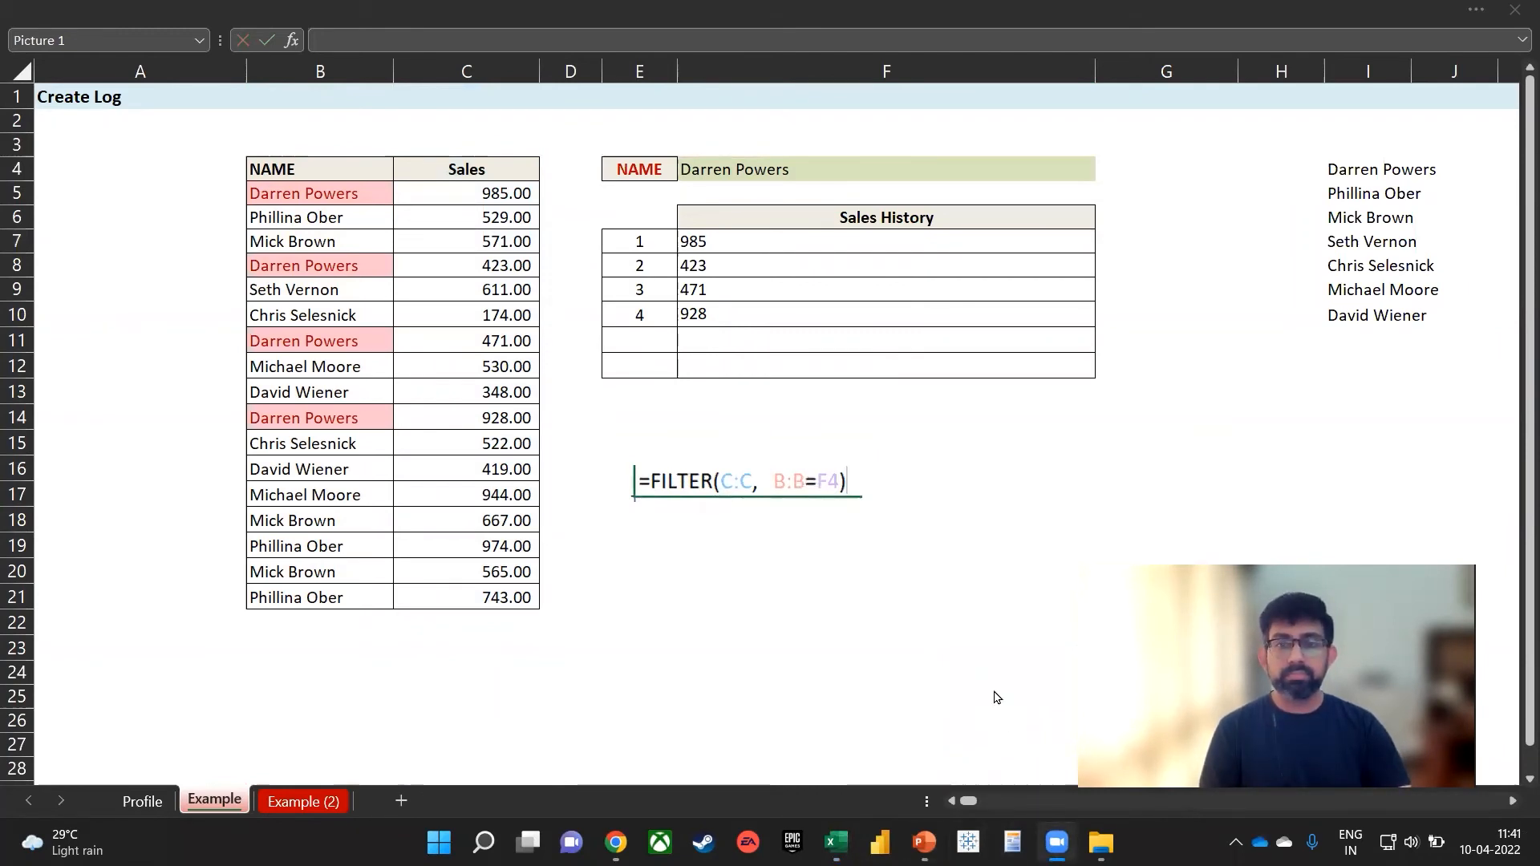
pyautogui.click(738, 296)
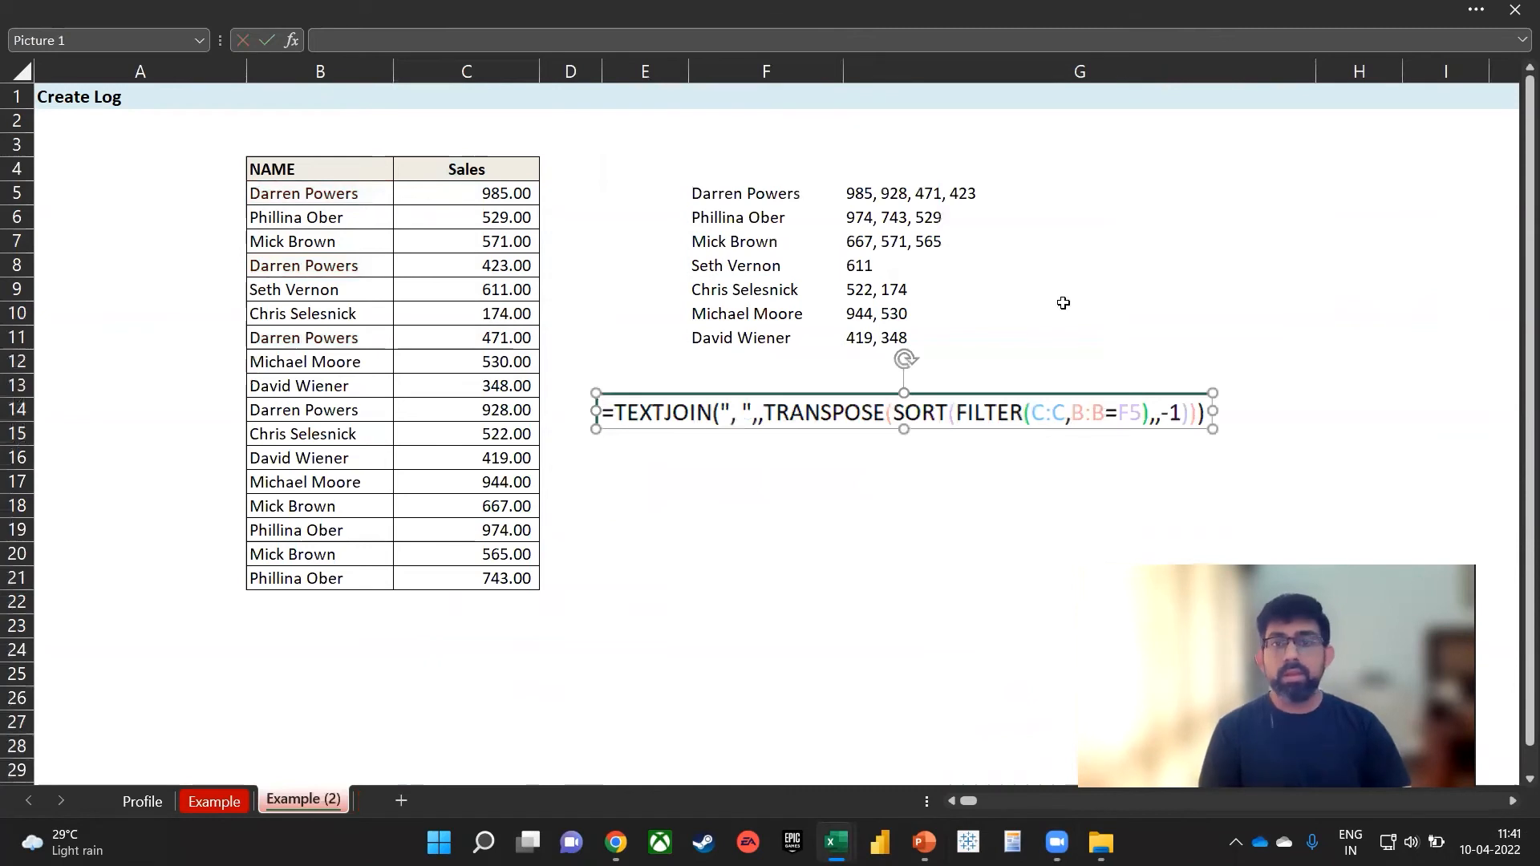
# Narrow column G on the Example (2) sheet to fit the joined sales values more closely
pyautogui.click(965, 202)
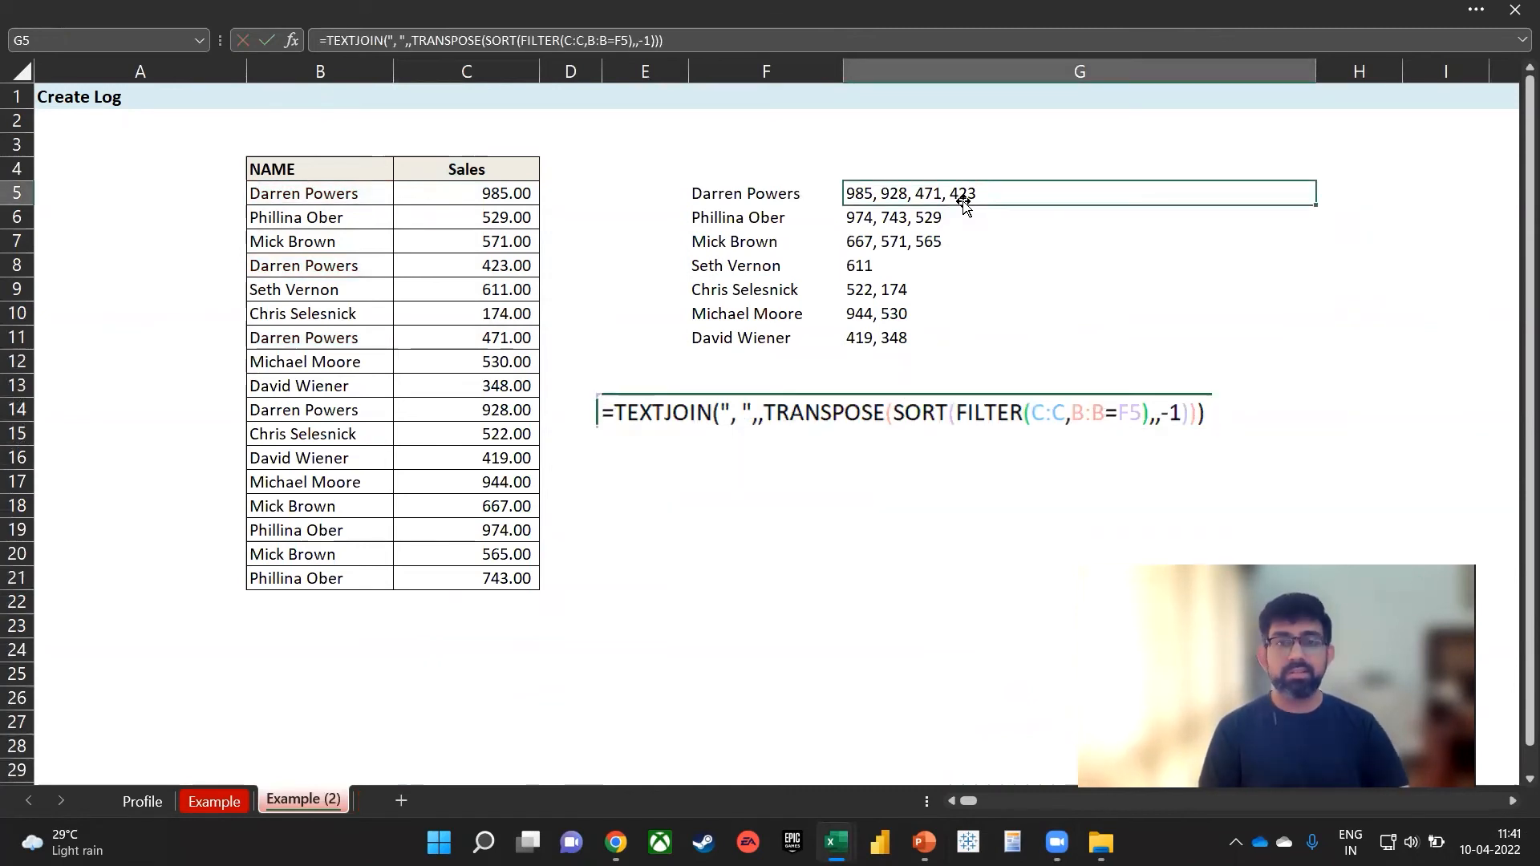
pyautogui.press('Right')
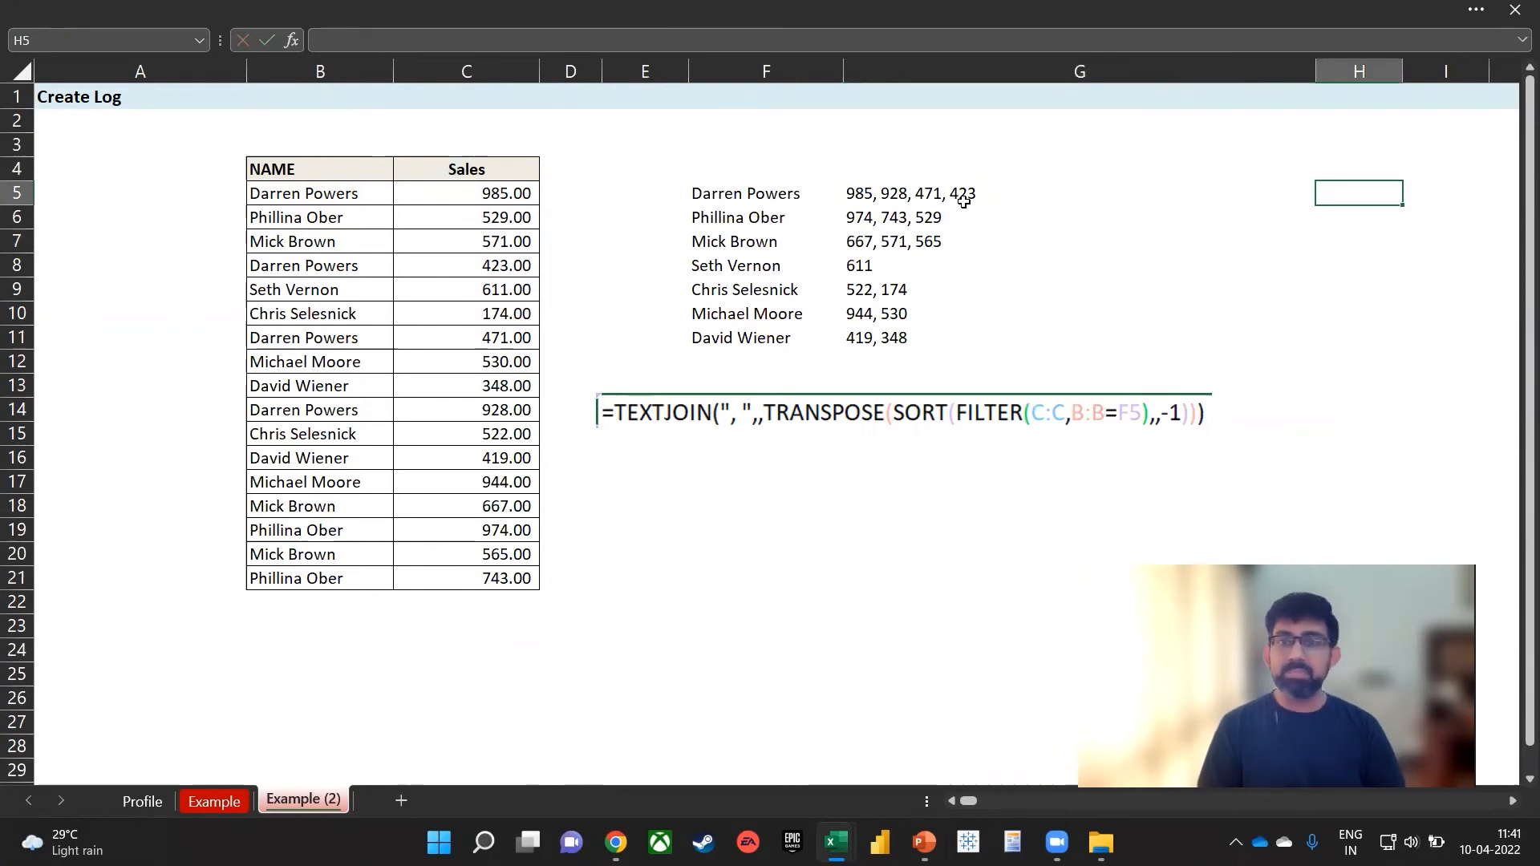
pyautogui.moveTo(1316, 74); pyautogui.dragTo(1027, 78)
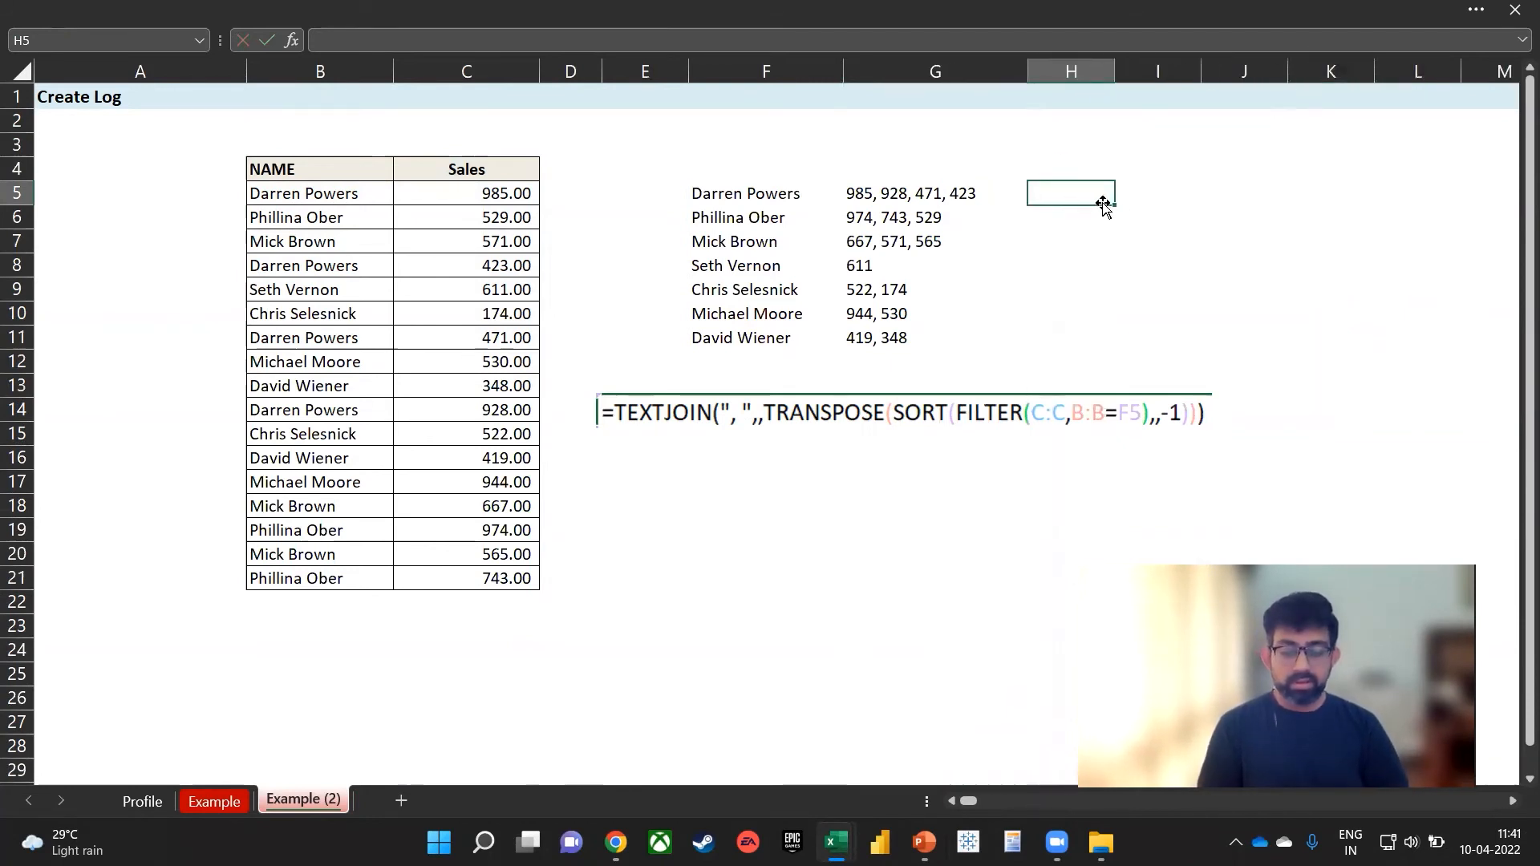
# Total the sales of every unique name by entering =SUMIF(B:B, F5#, C:C) in H5
pyautogui.write('=sumif')
pyautogui.press('Tab')
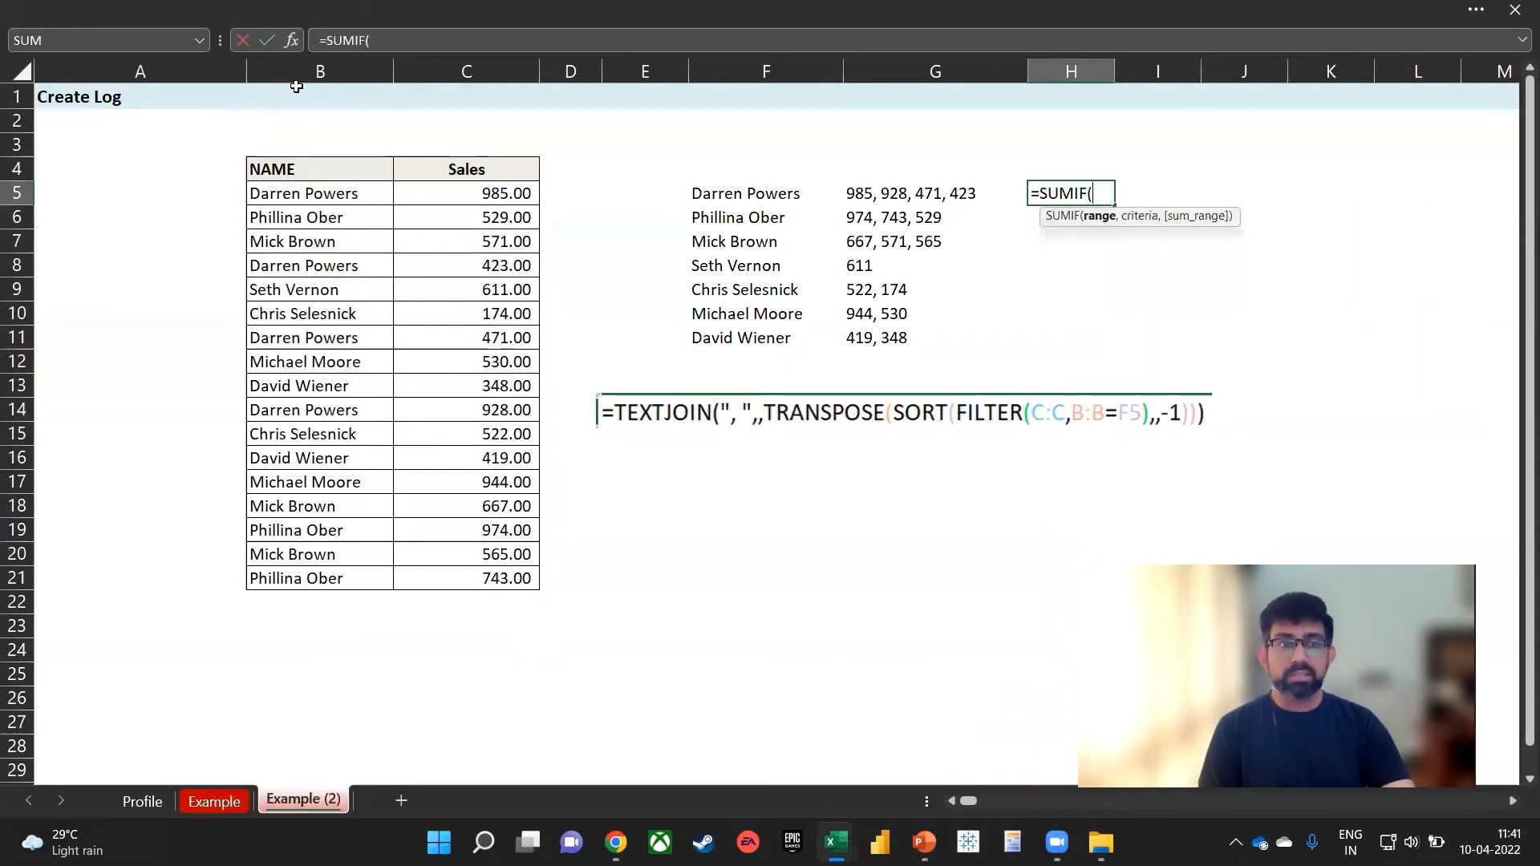
pyautogui.click(320, 73)
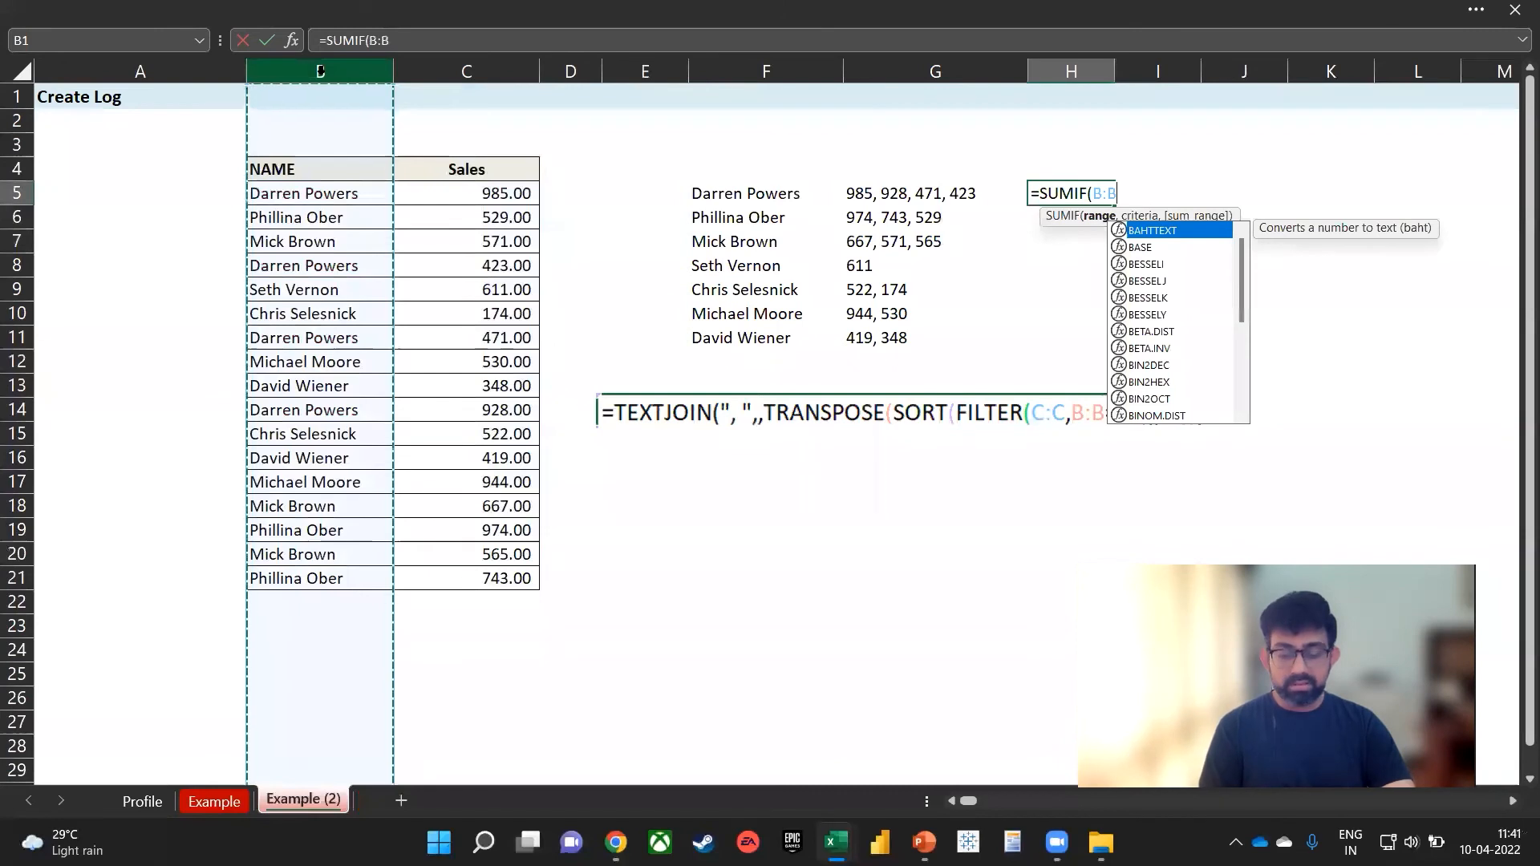
pyautogui.write(',')
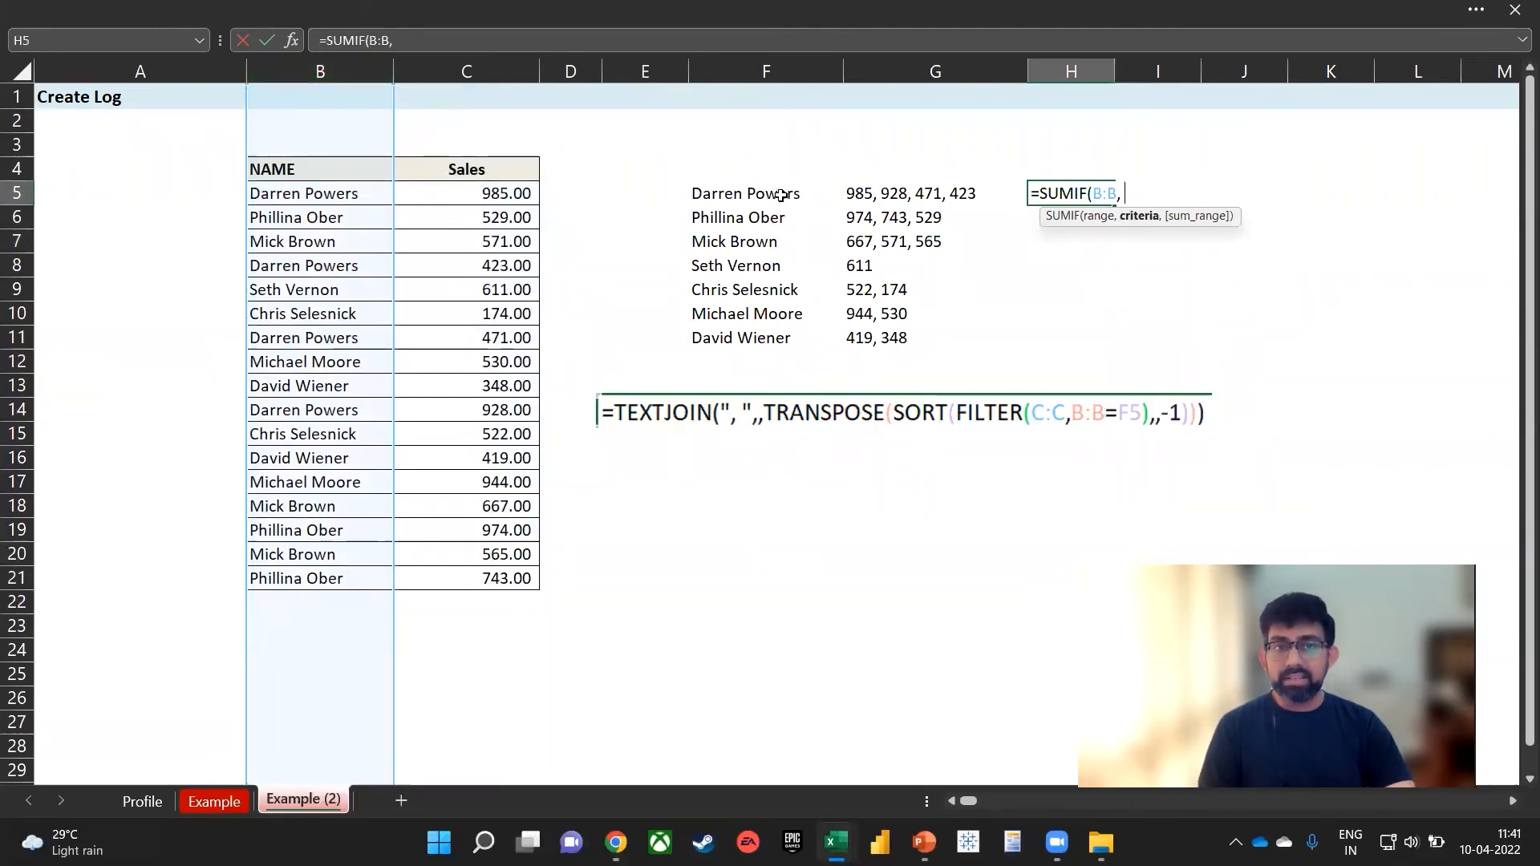
pyautogui.moveTo(790, 196); pyautogui.dragTo(747, 330)
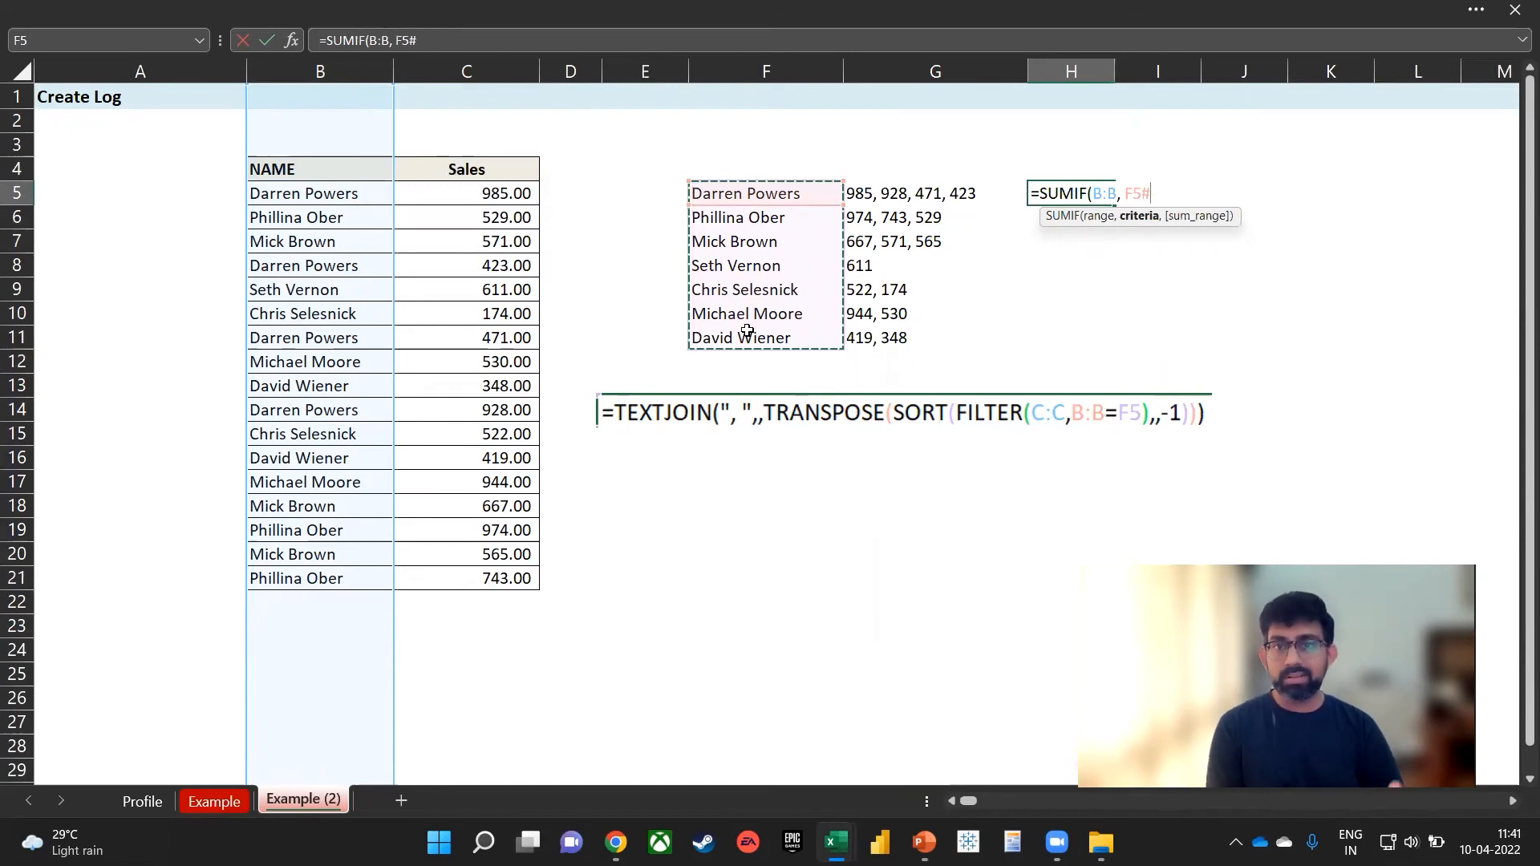
pyautogui.write(',')
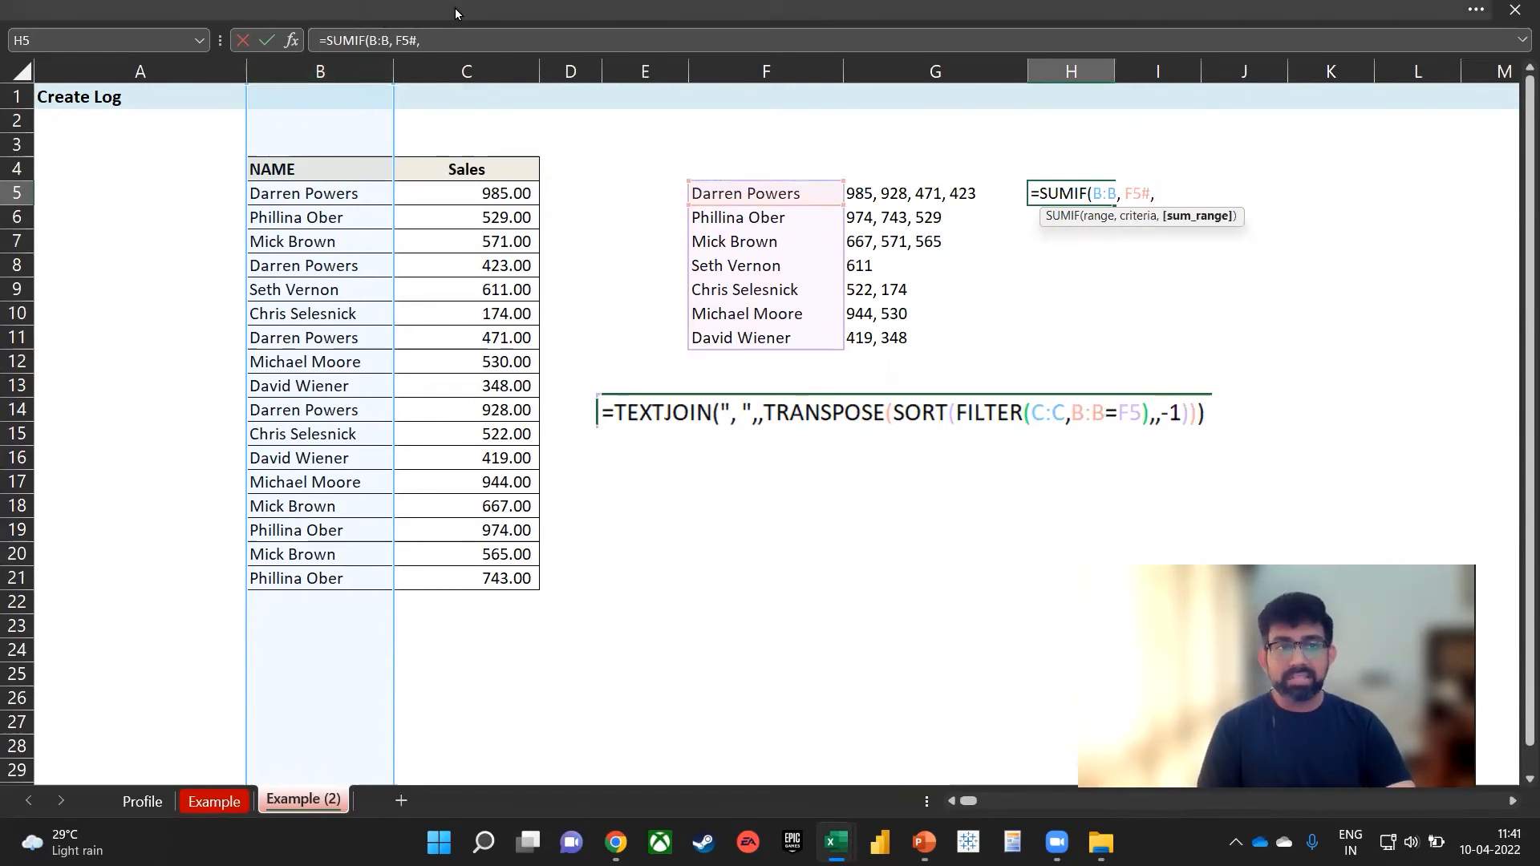
pyautogui.click(451, 72)
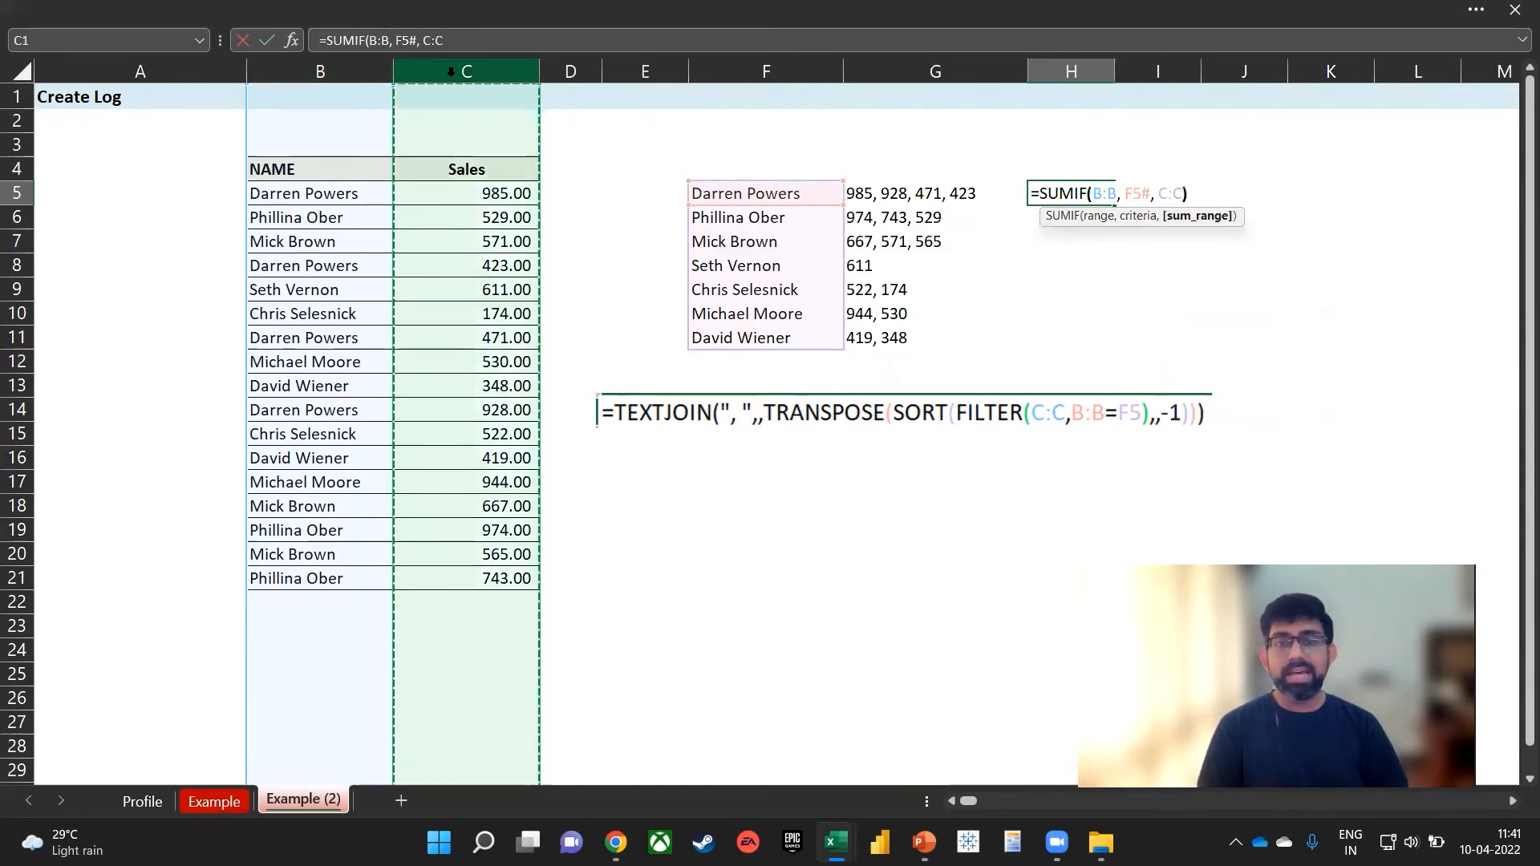
pyautogui.press('Return')
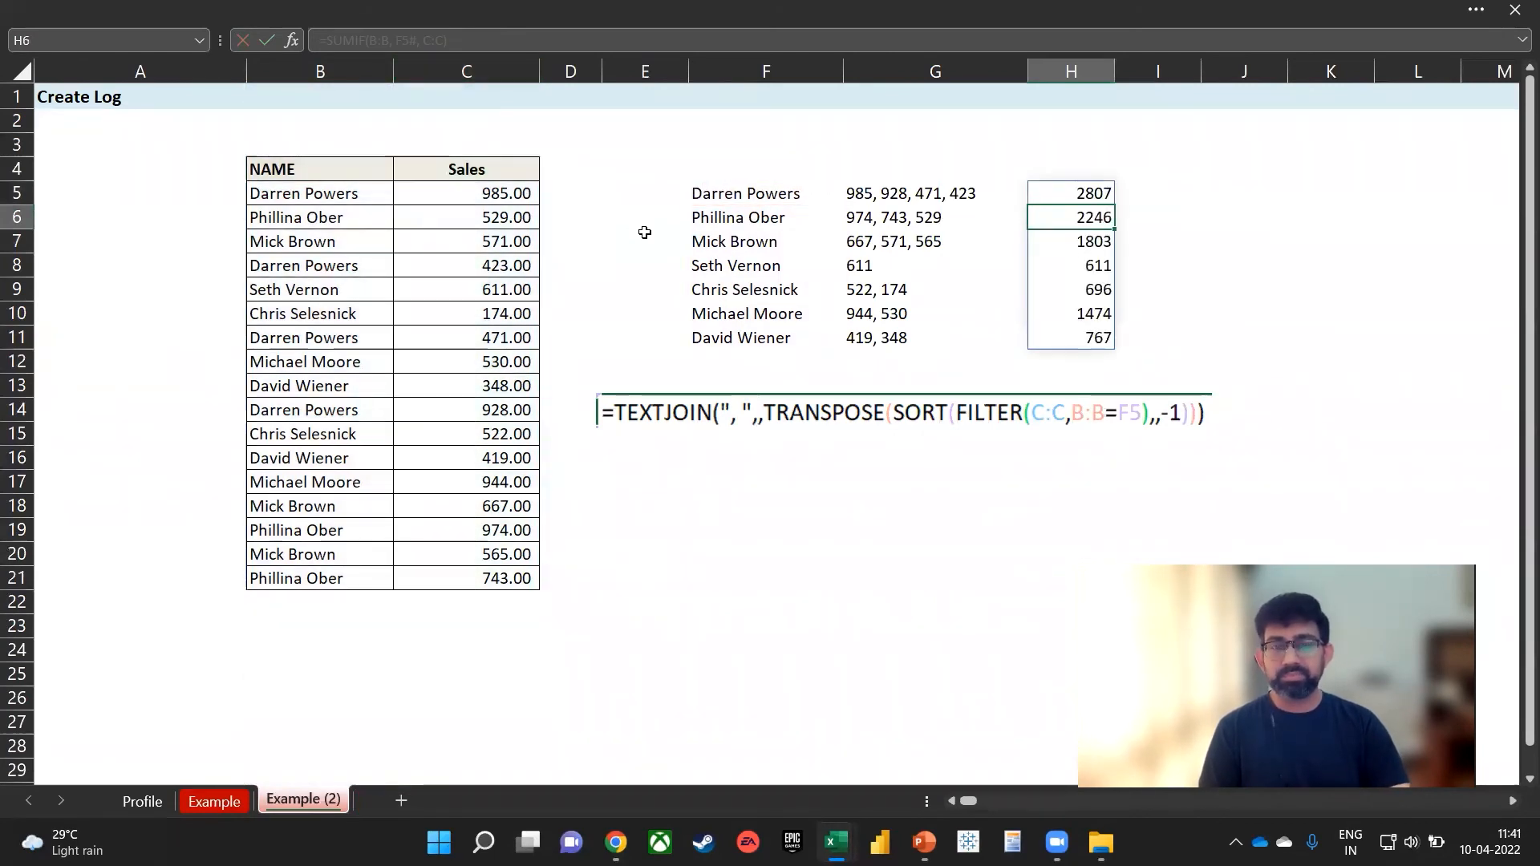
pyautogui.press('Up')
pyautogui.press('Right')
pyautogui.press('Left')
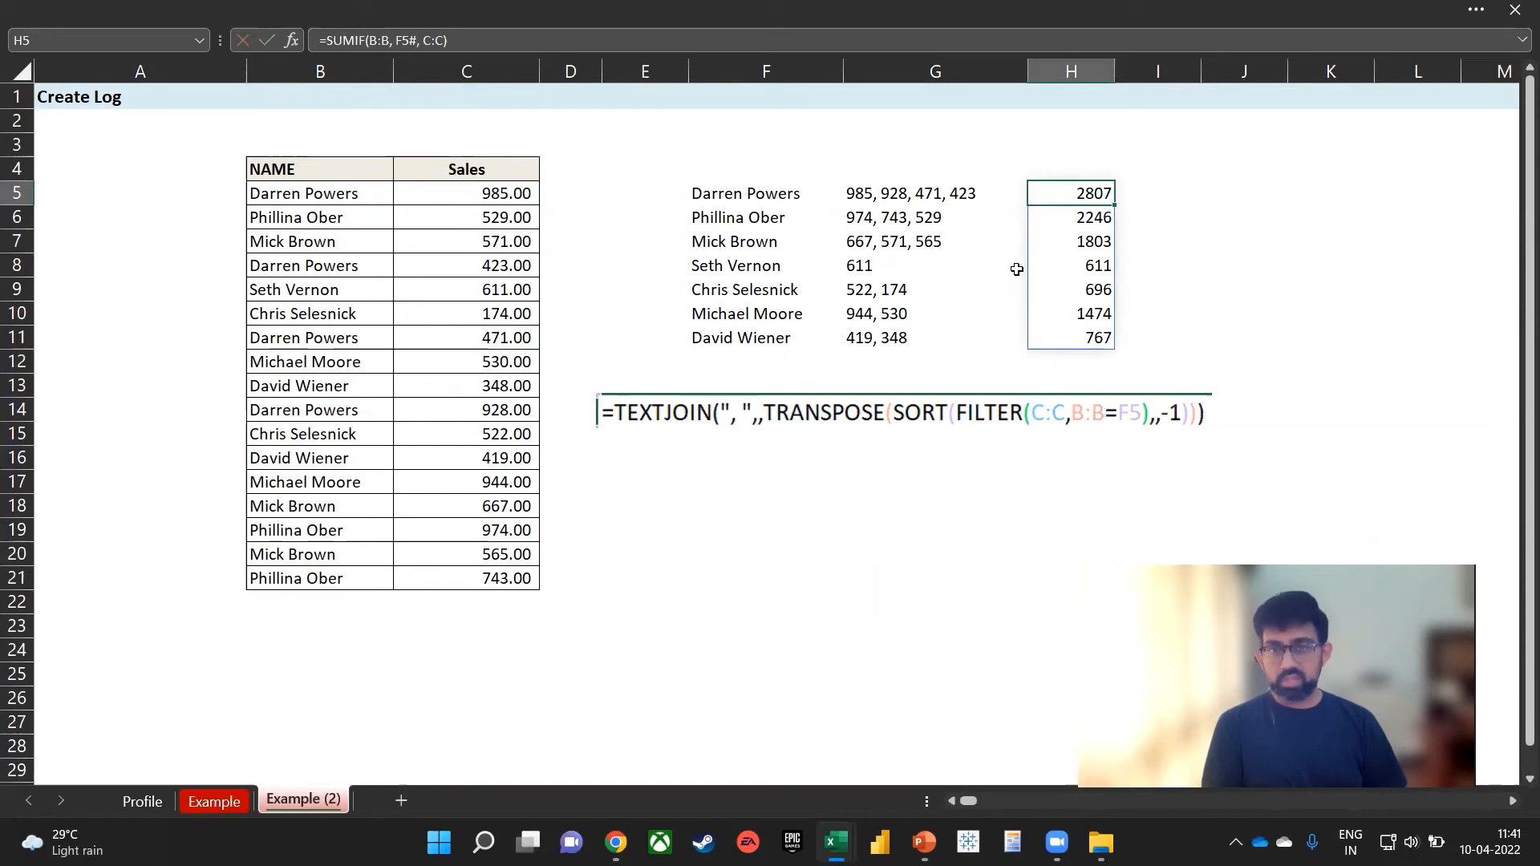
# Enter =TEXTSPLIT(G5, ", ") in I5 to split the first name's joined sales into separate columns
pyautogui.press('Left')
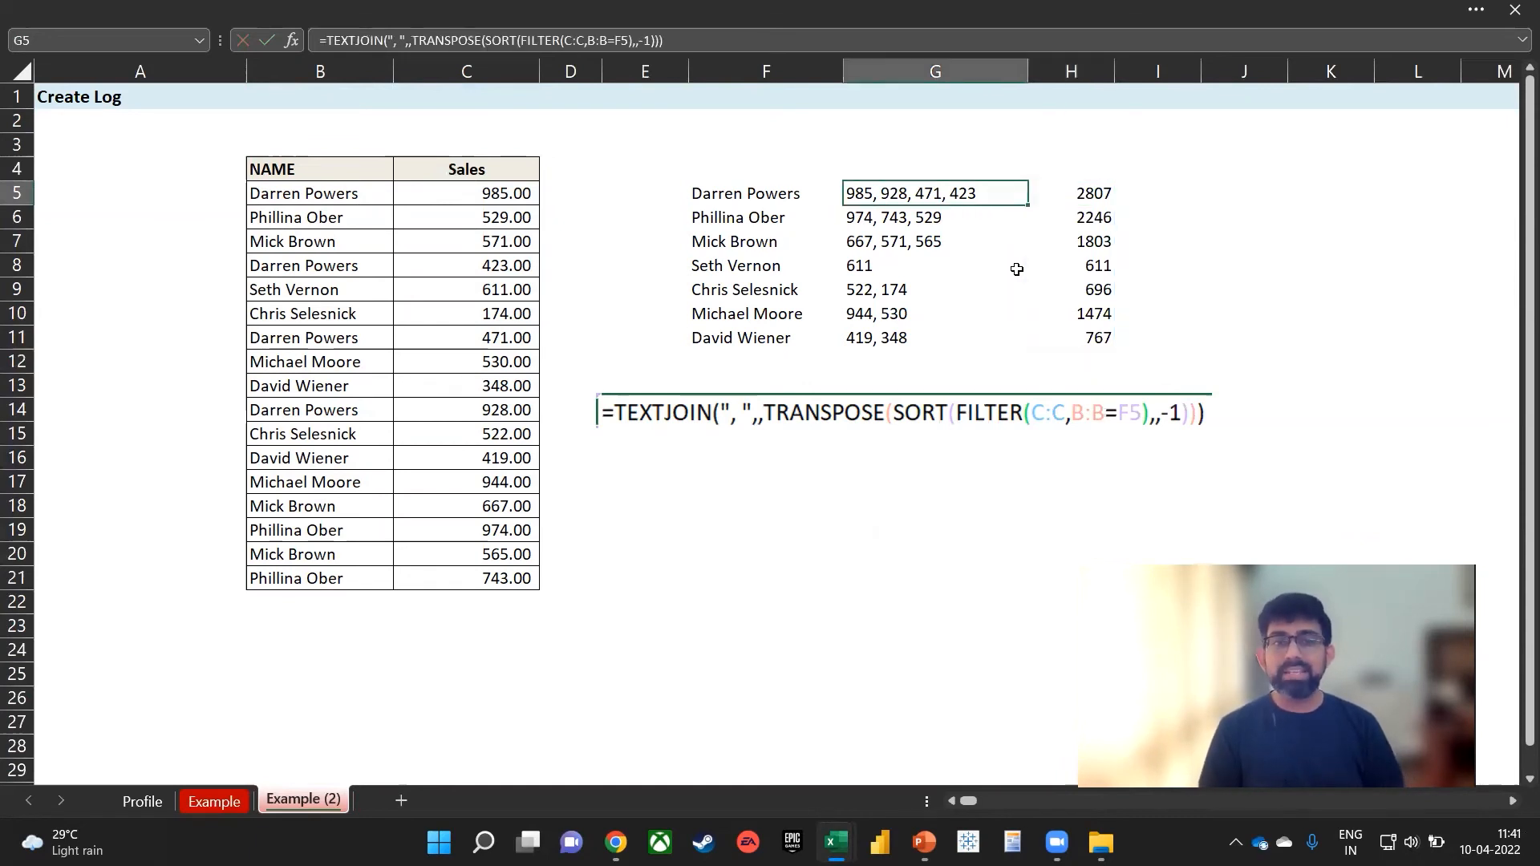
pyautogui.hotkey('ctrl', 'shift', 'Down')
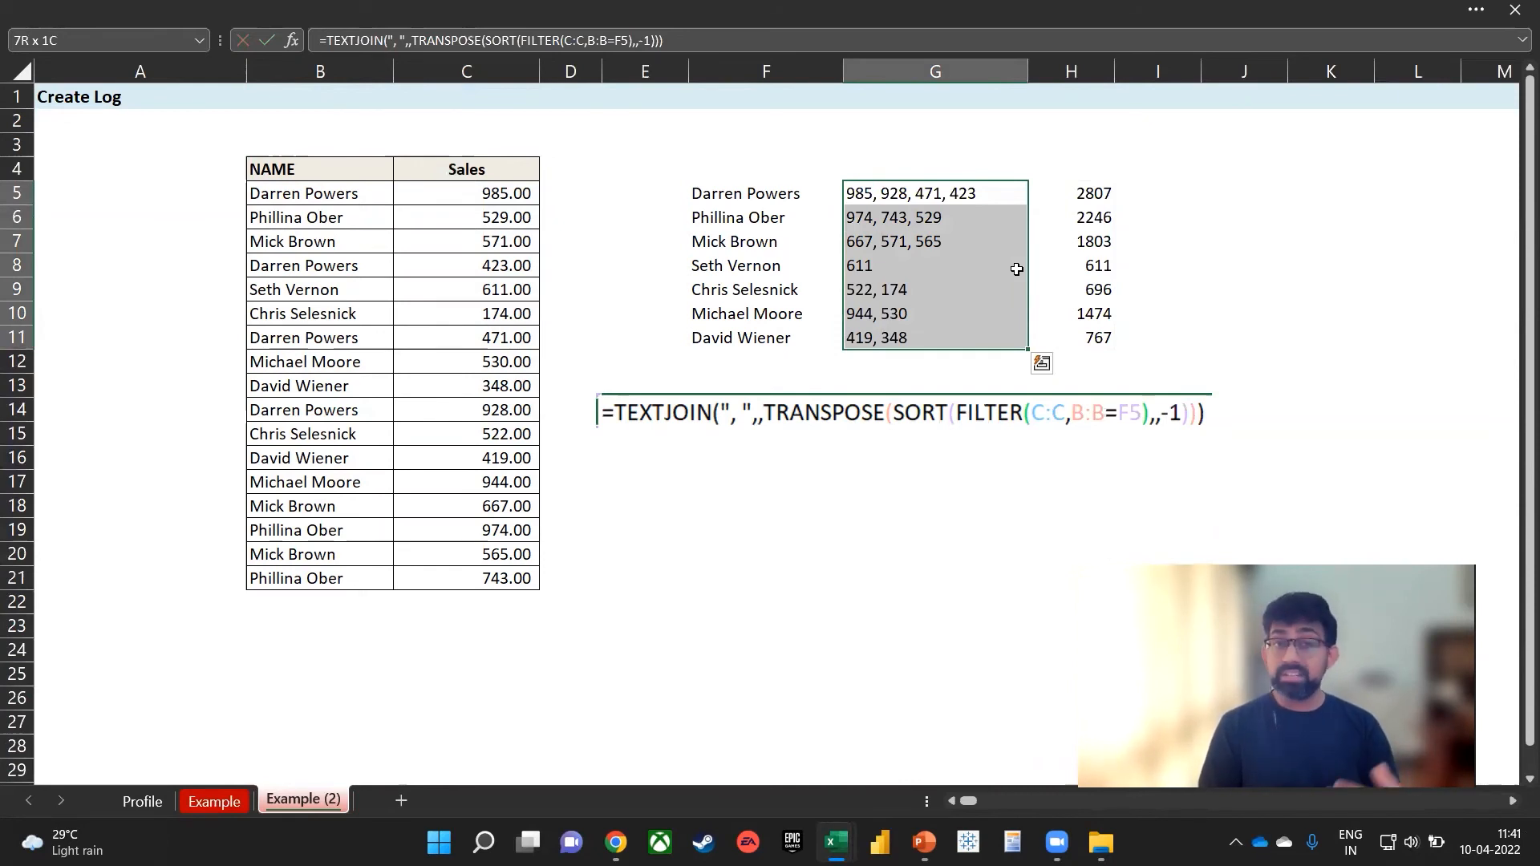
pyautogui.press('Right')
pyautogui.press('Right')
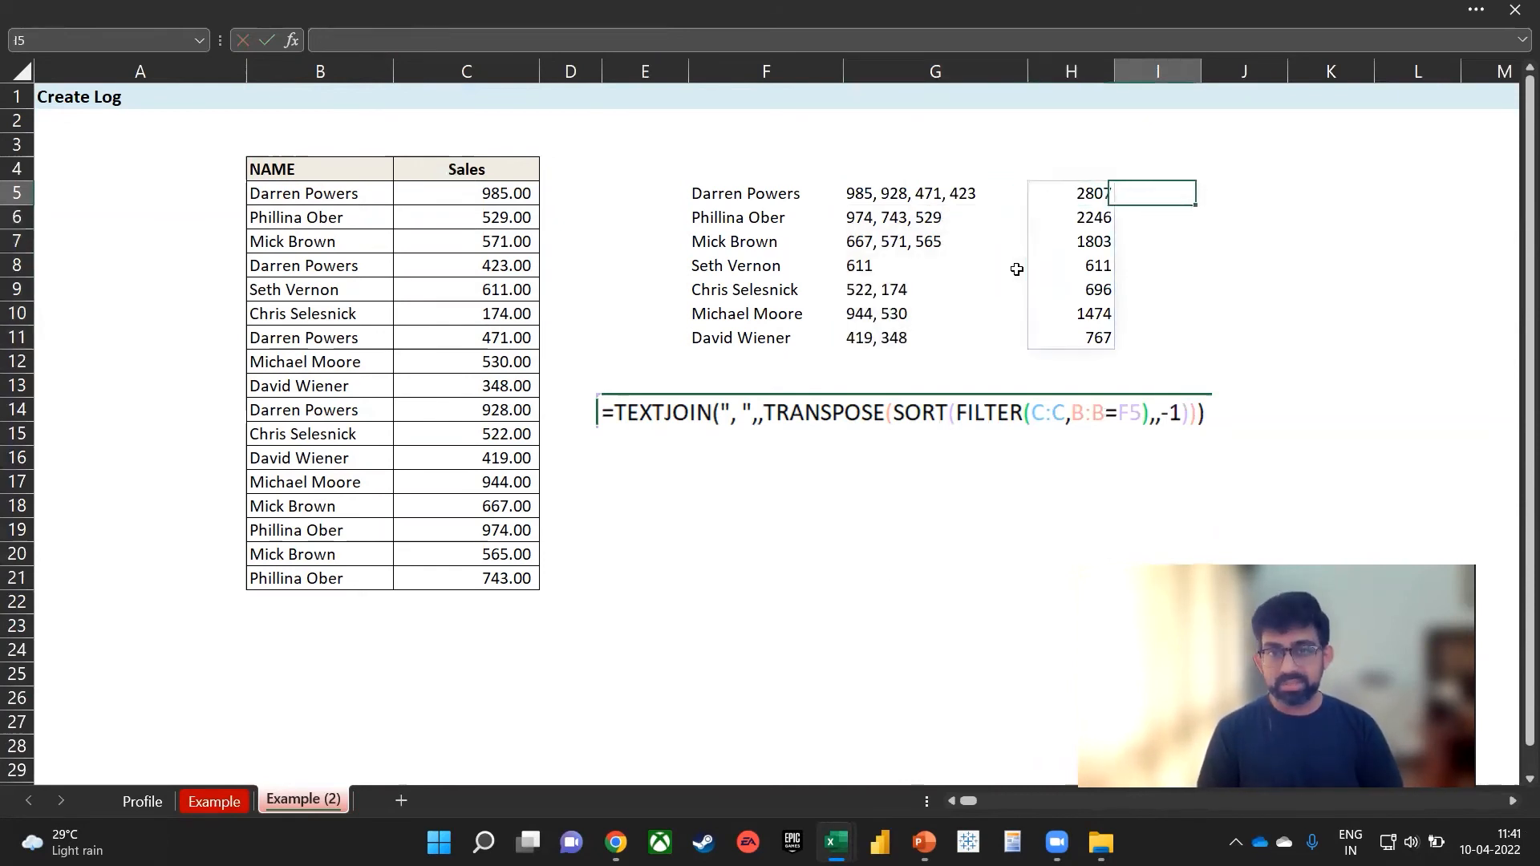
pyautogui.write('=split')
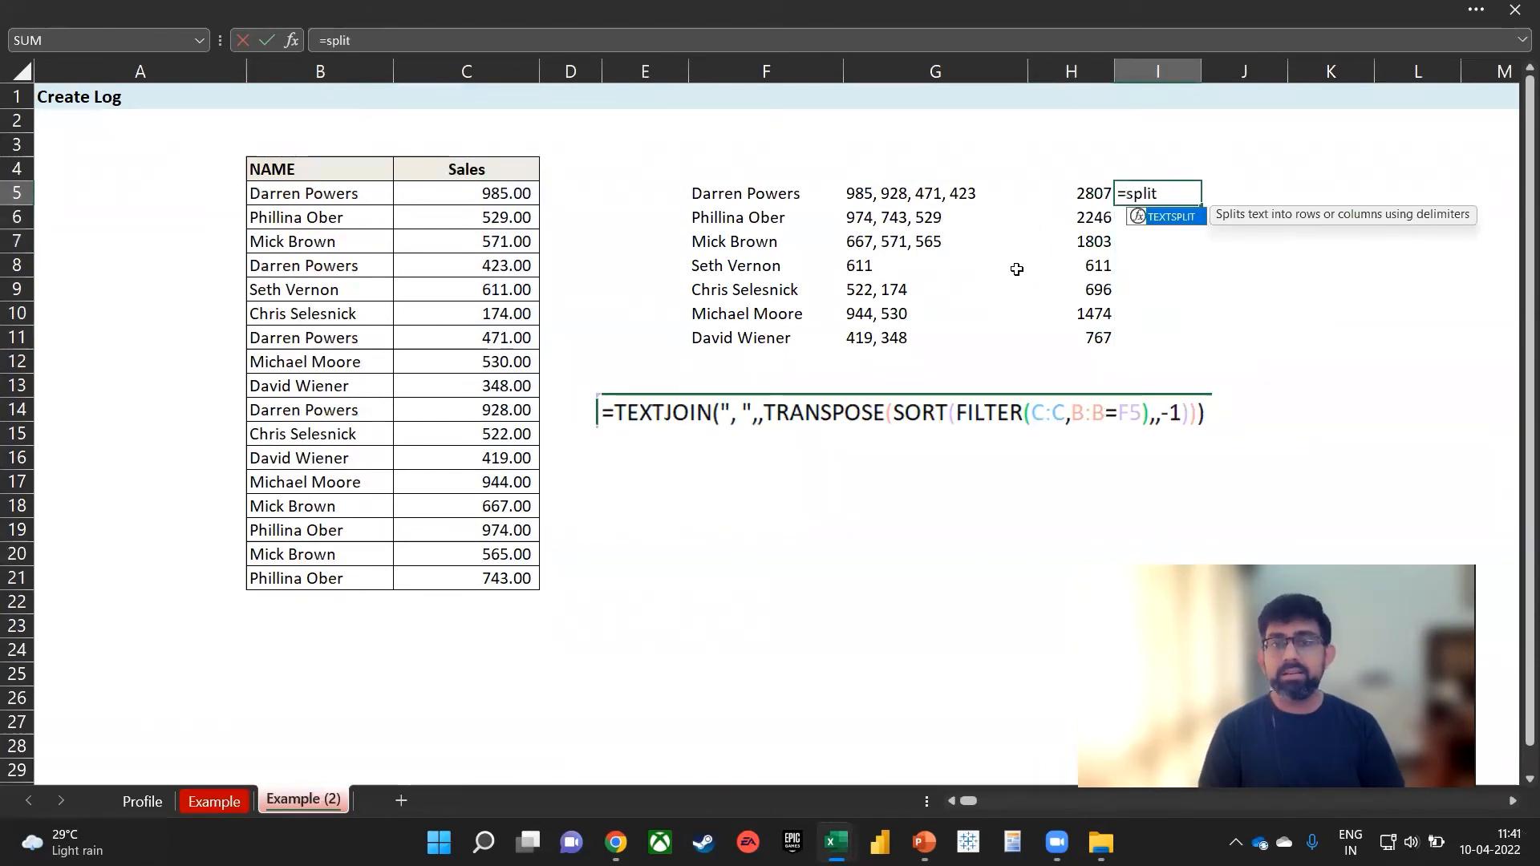
pyautogui.press('Tab')
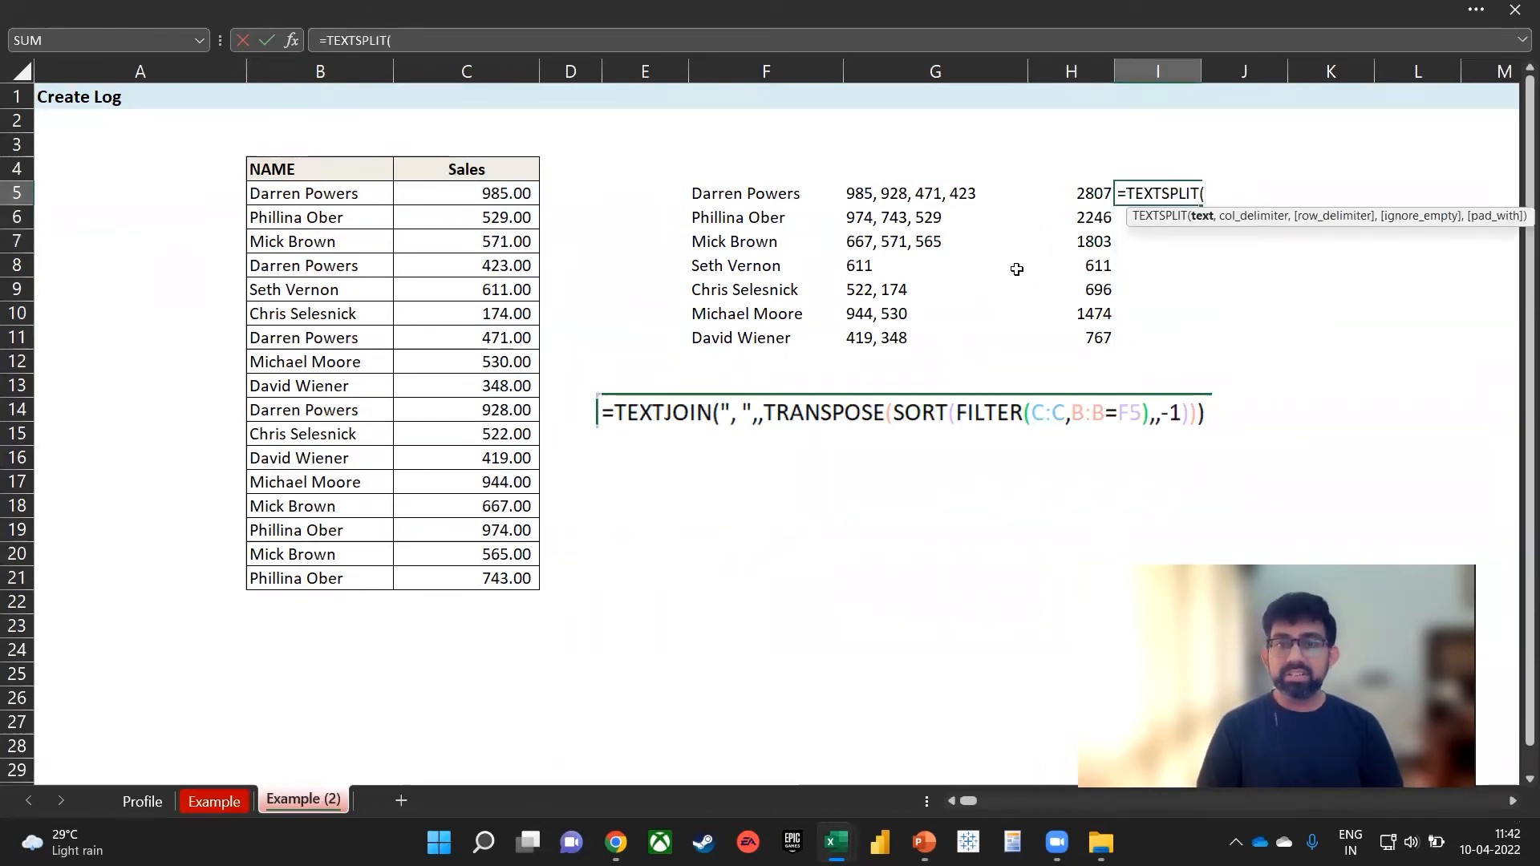
pyautogui.press('Left')
pyautogui.press('Left')
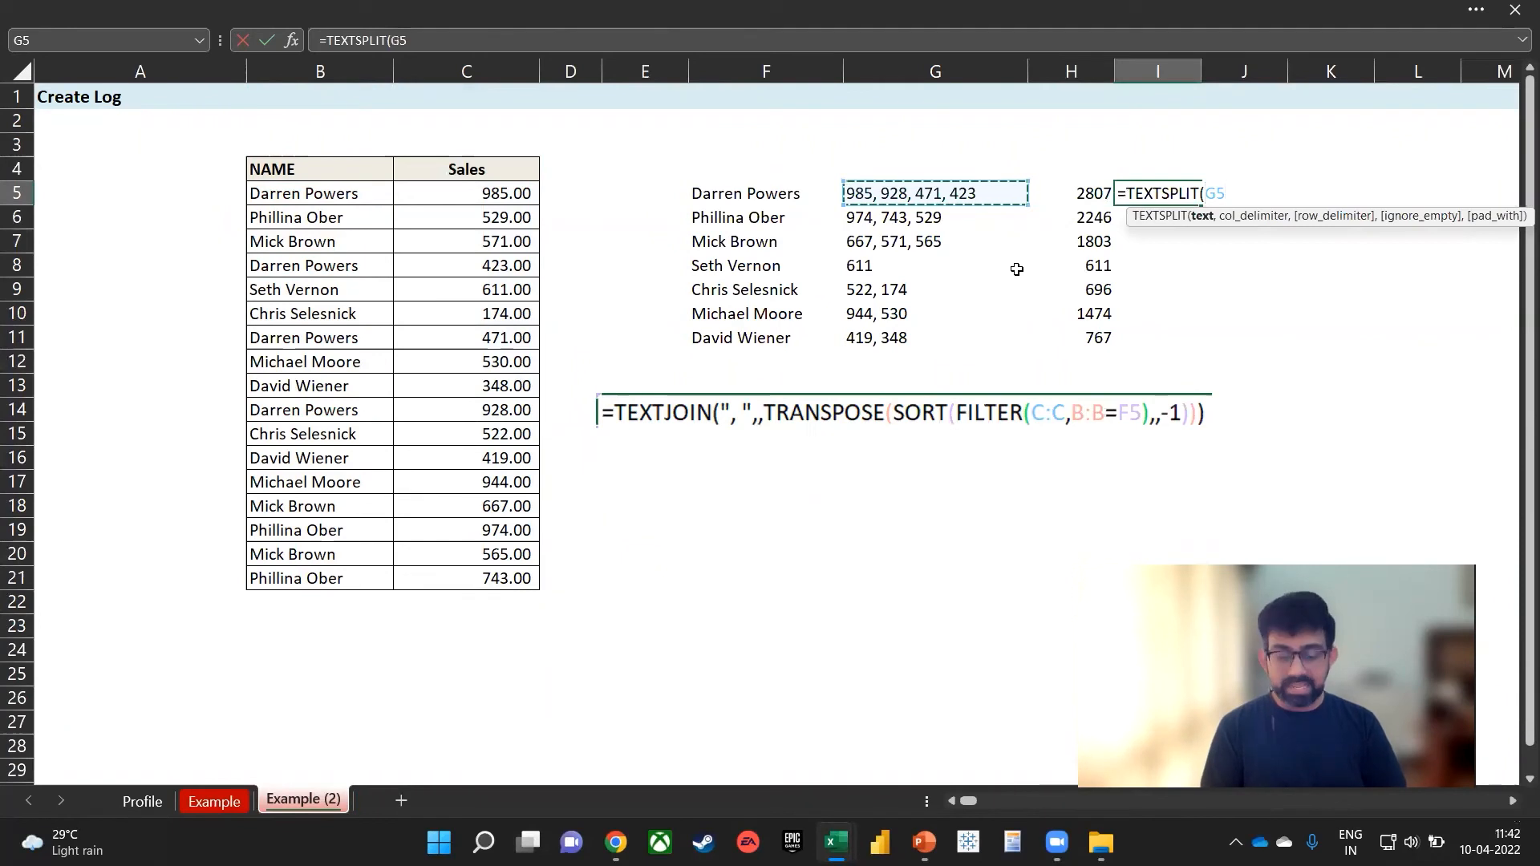
pyautogui.write(', "')
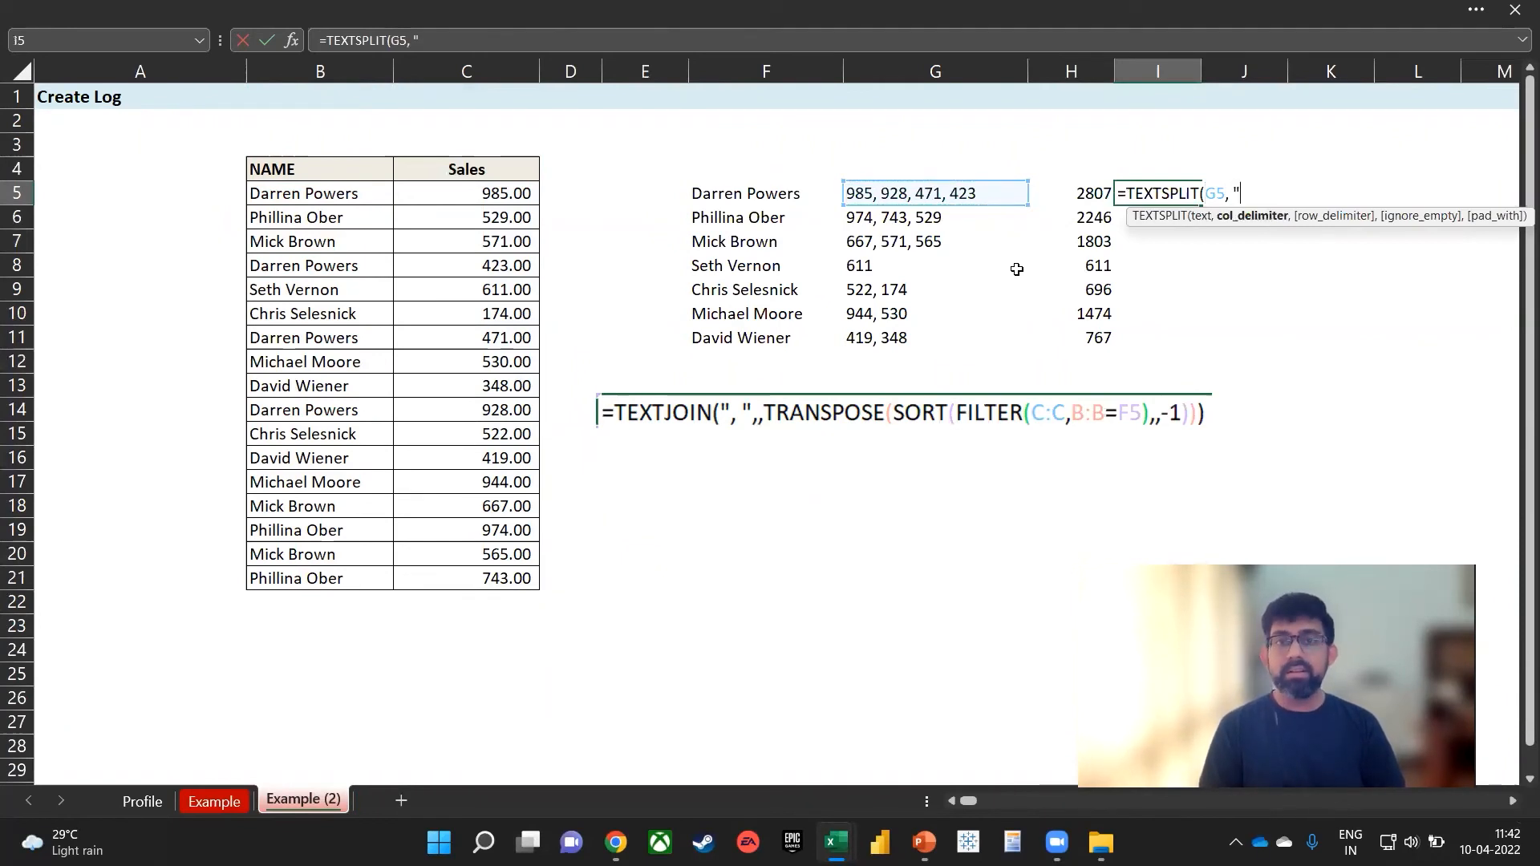
pyautogui.write(', "')
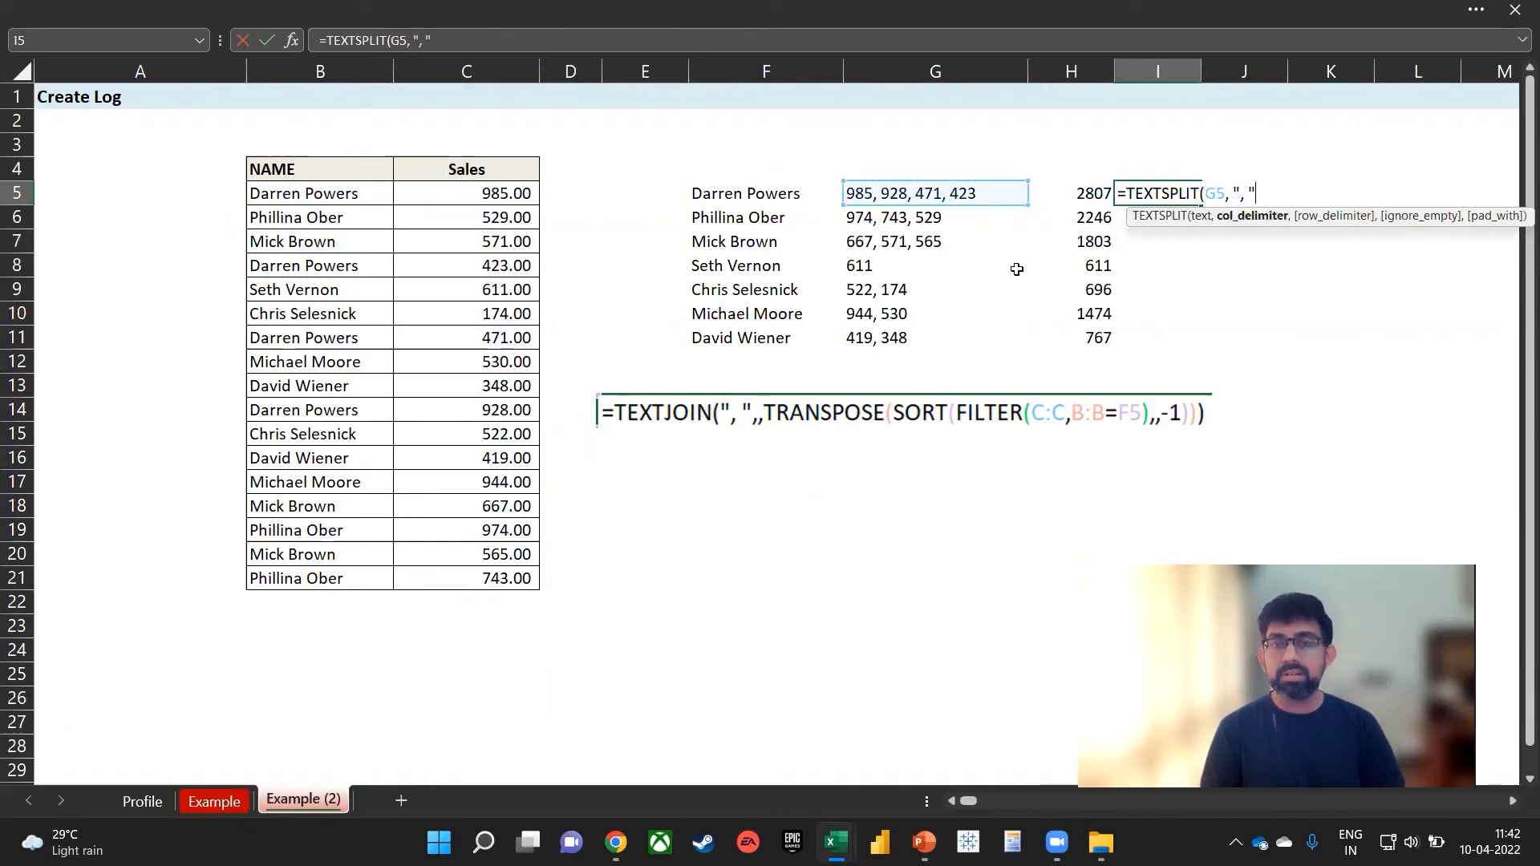
pyautogui.write(')')
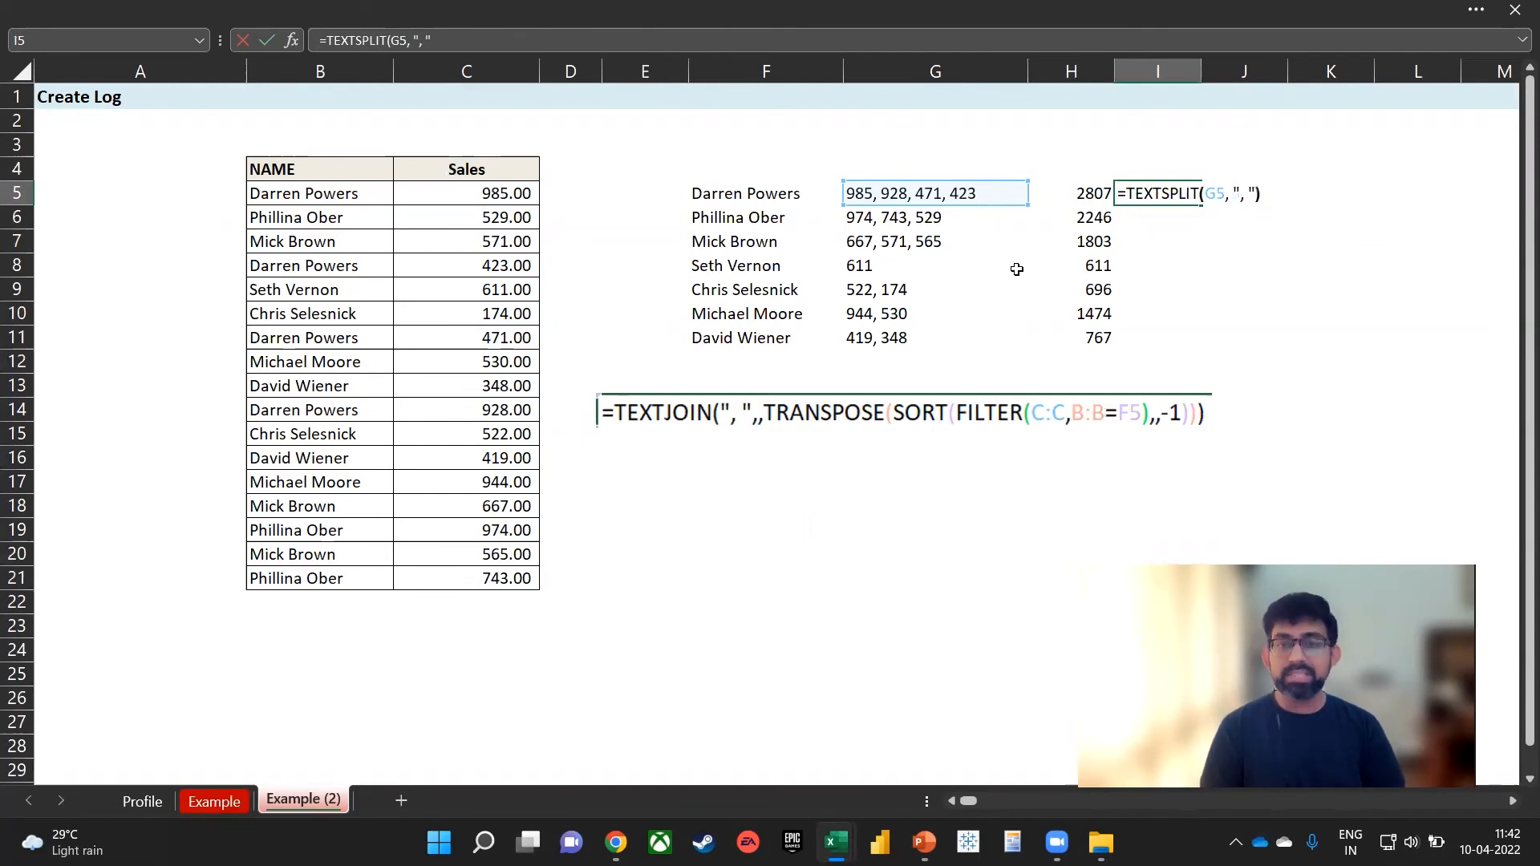
pyautogui.press('Return')
pyautogui.press('Up')
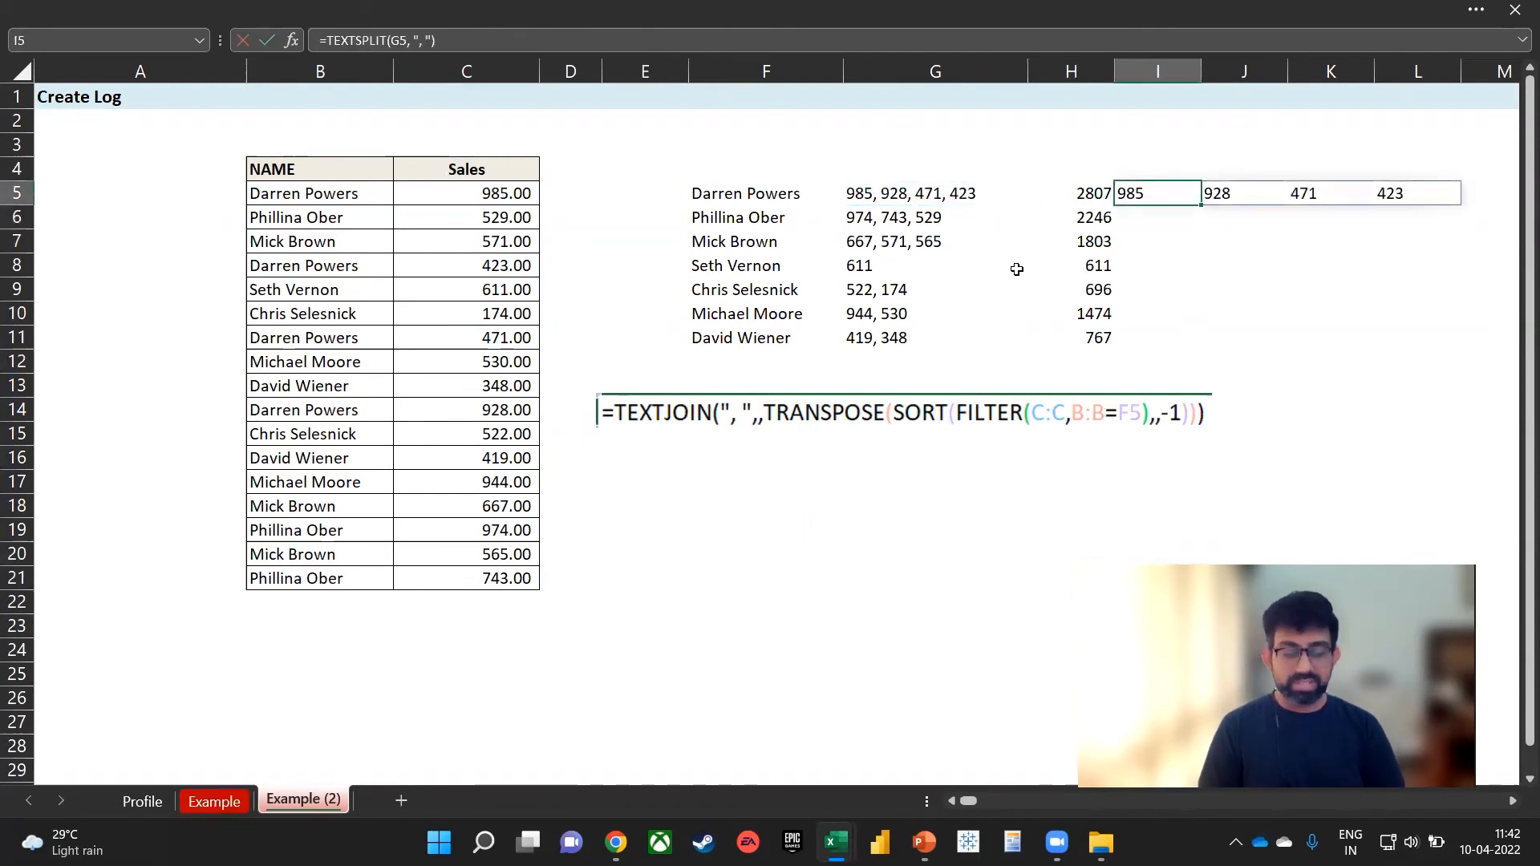
# Wrap the I5 formula in SUM and TRANSPOSE, making =SUM(TRANSPOSE(TEXTSPLIT(G5, ", ")))
pyautogui.press('F2')
pyautogui.write('SUM(')
pyautogui.press('End')
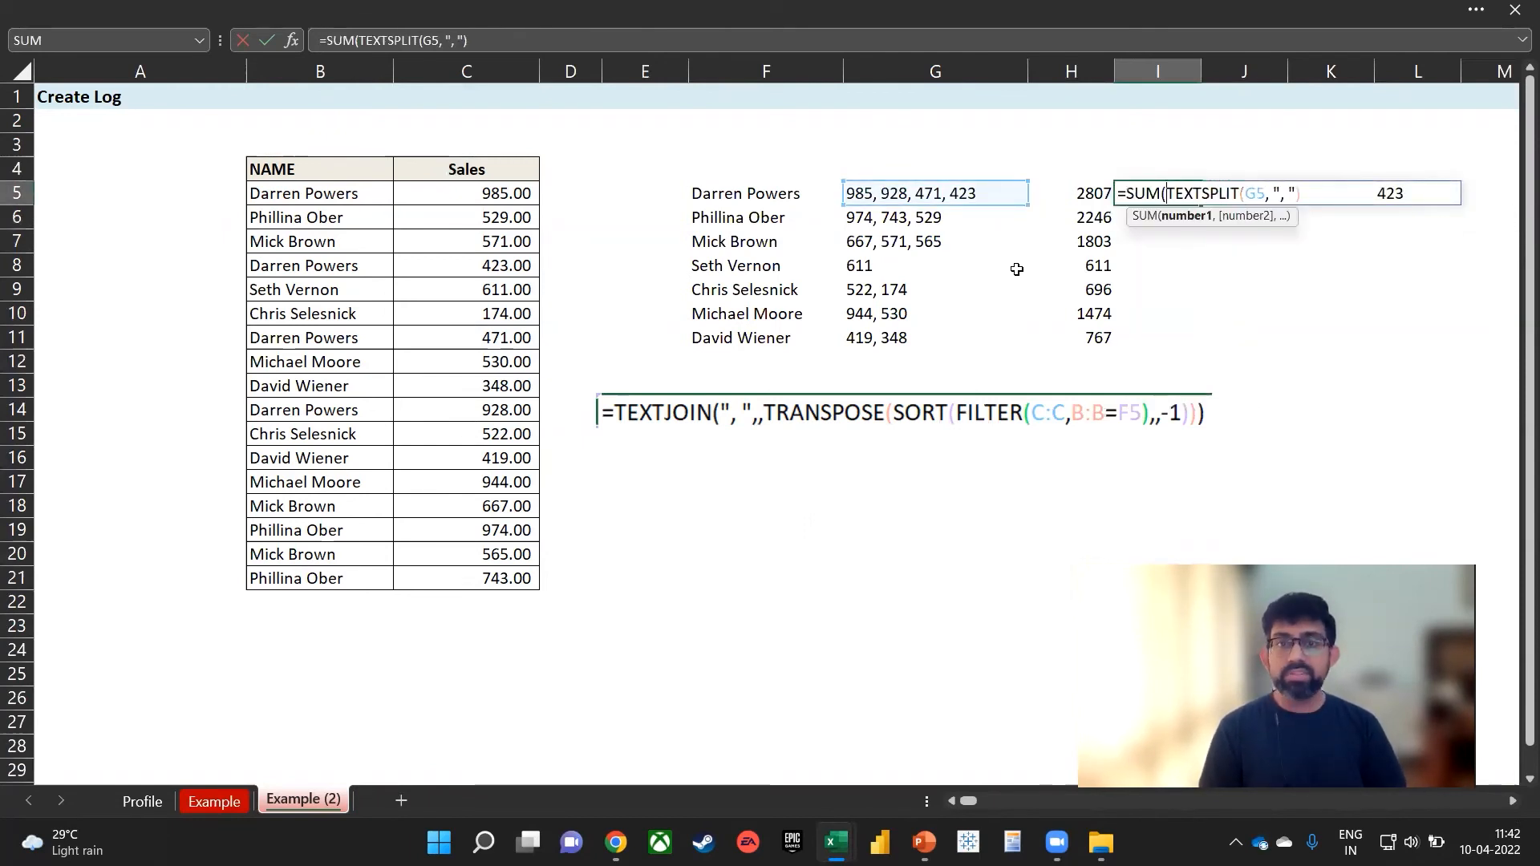
pyautogui.press('Left')
pyautogui.press('Left')
pyautogui.press('Left')
pyautogui.press('Left')
pyautogui.press('Left')
pyautogui.press('Left')
pyautogui.press('Left')
pyautogui.press('Left')
pyautogui.press('Left')
pyautogui.press('Left')
pyautogui.press('Left')
pyautogui.press('Left')
pyautogui.press('Left')
pyautogui.press('Left')
pyautogui.press('Left')
pyautogui.press('Left')
pyautogui.press('Left')
pyautogui.press('Left')
pyautogui.press('Left')
pyautogui.press('Left')
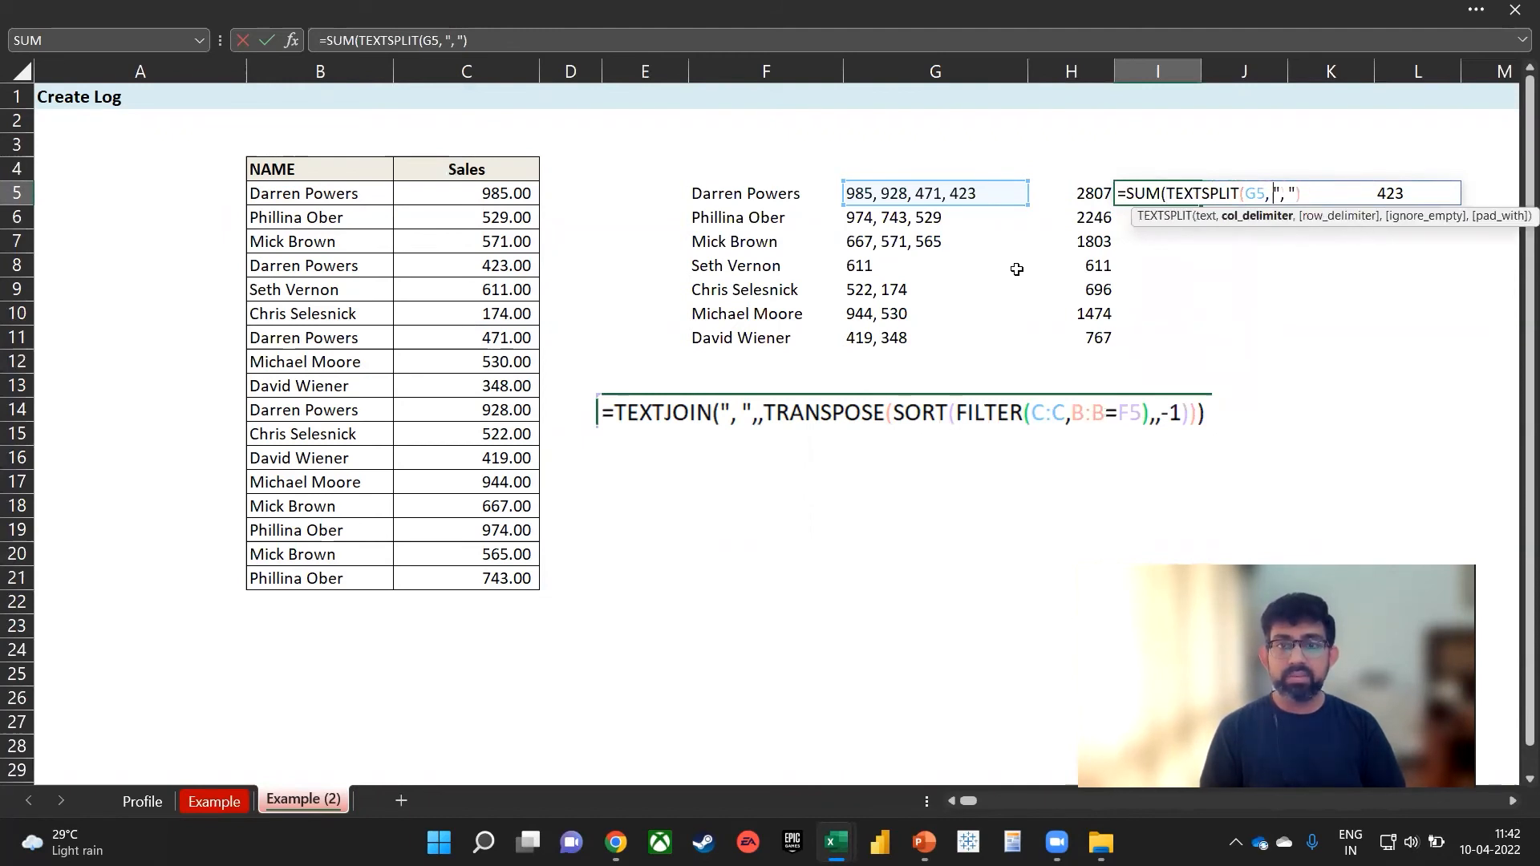
pyautogui.press('Right')
pyautogui.write('TRANSPOSE(')
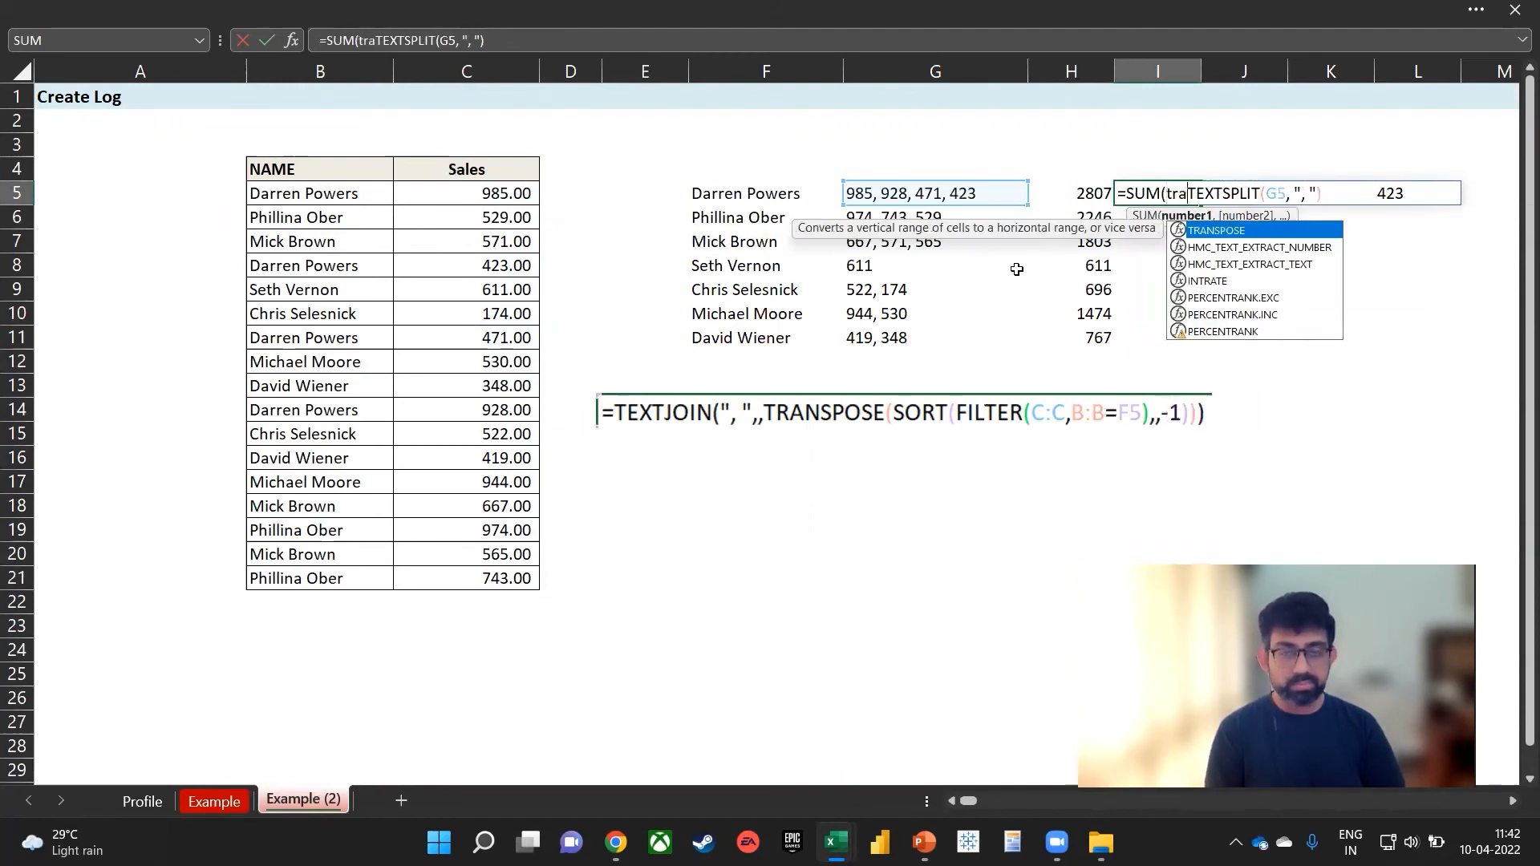
pyautogui.write('))')
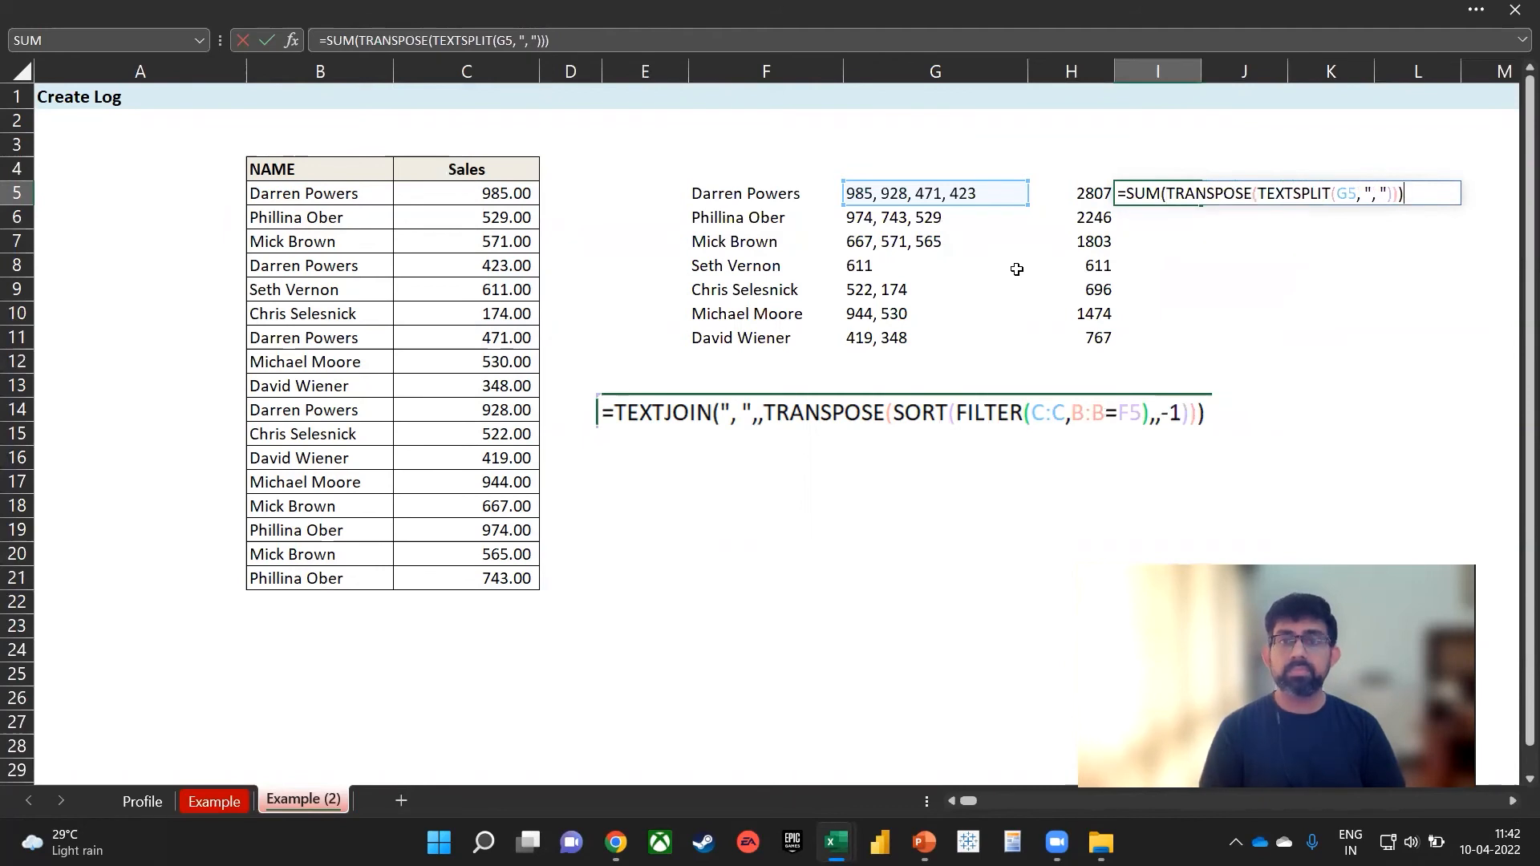
pyautogui.press('Return')
pyautogui.press('Up')
pyautogui.press('F2')
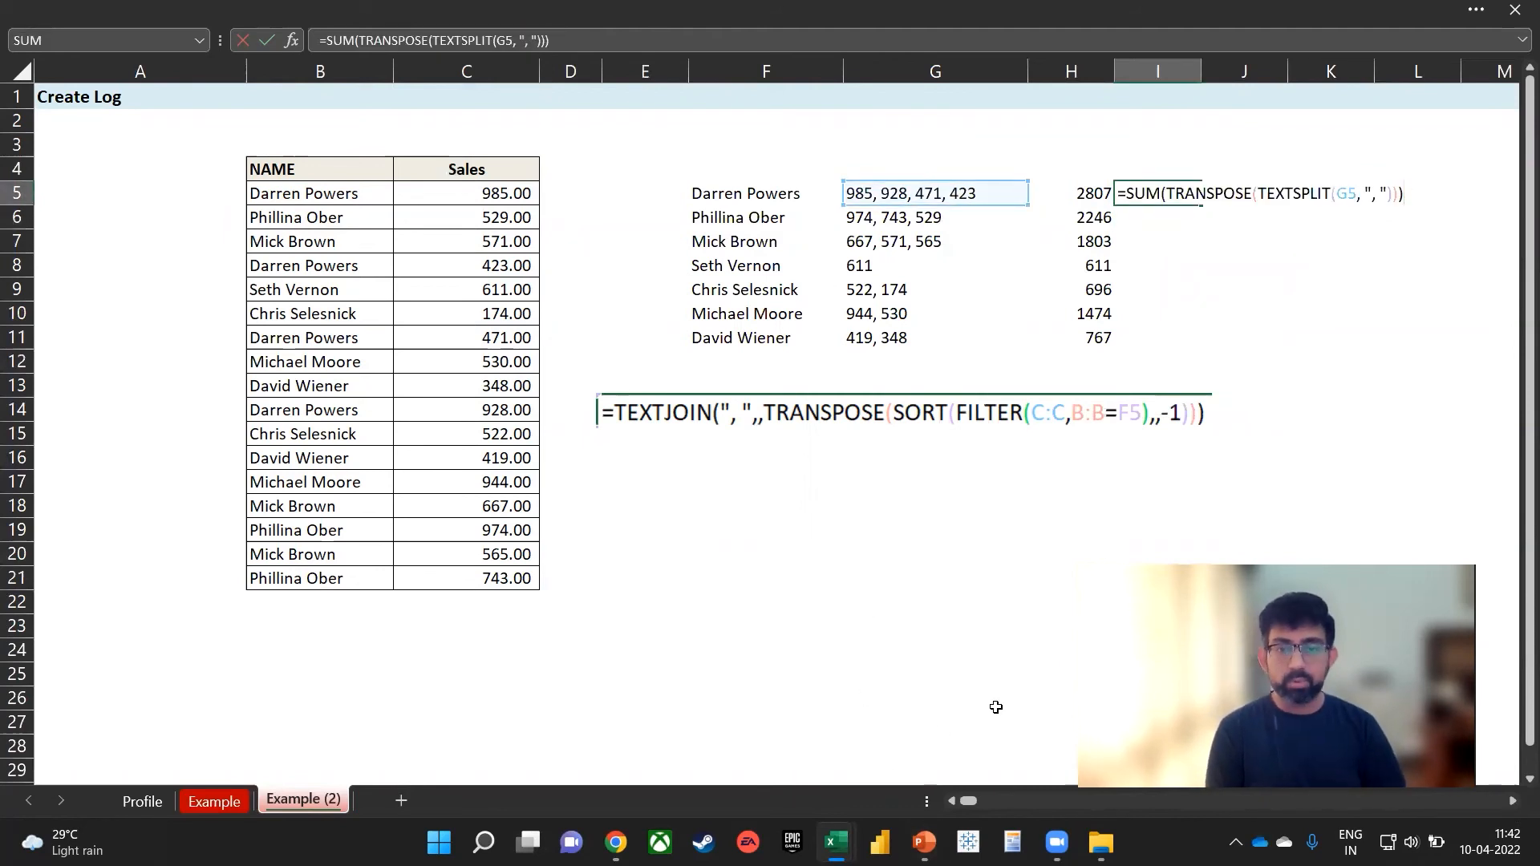
pyautogui.press('super+shift+s')
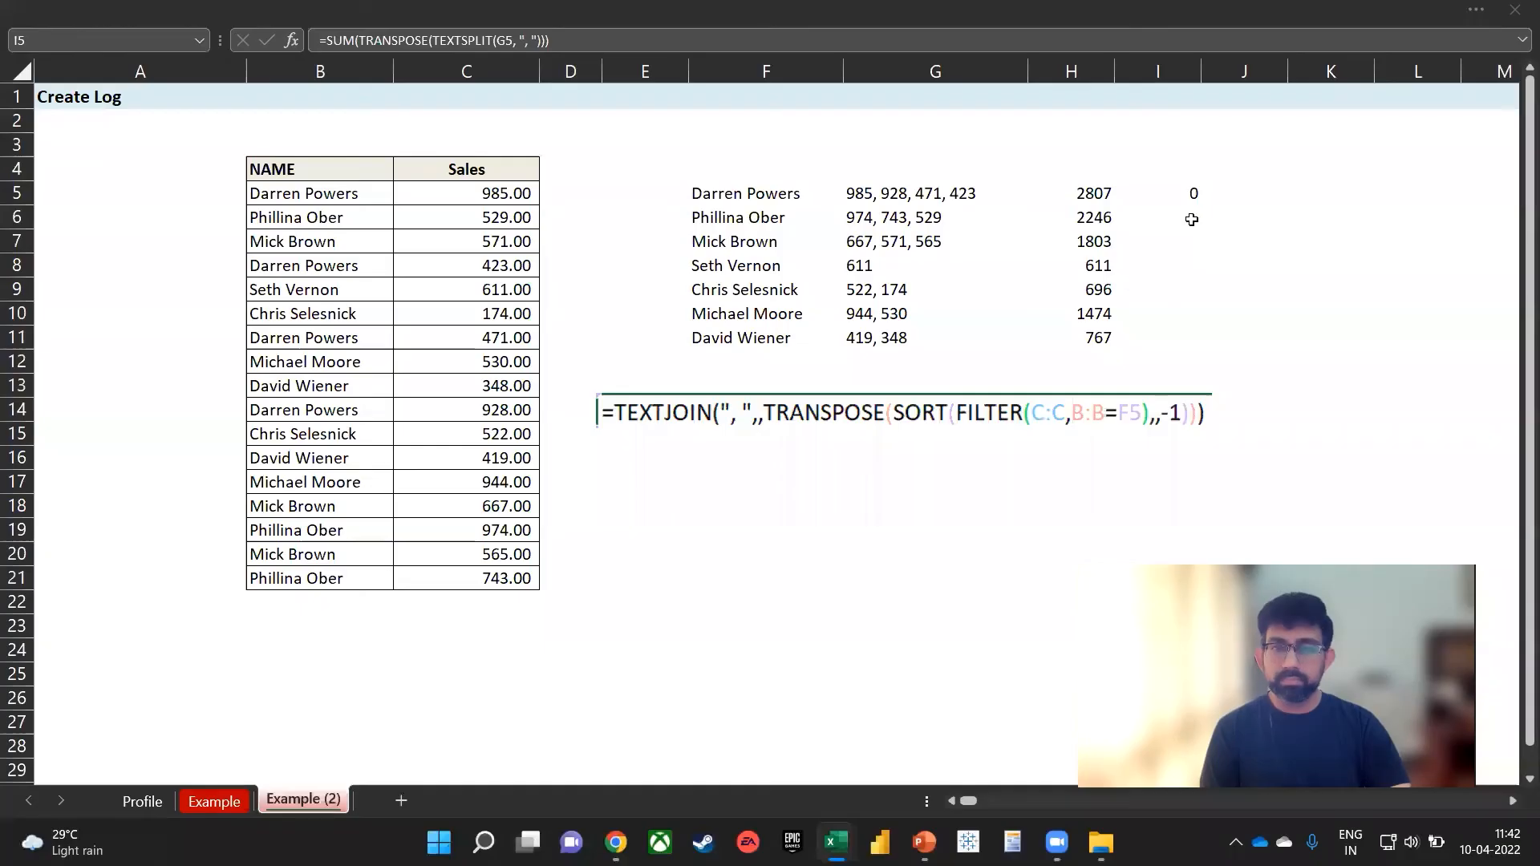
pyautogui.click(1187, 186)
pyautogui.hotkey('ctrl', 'Up')
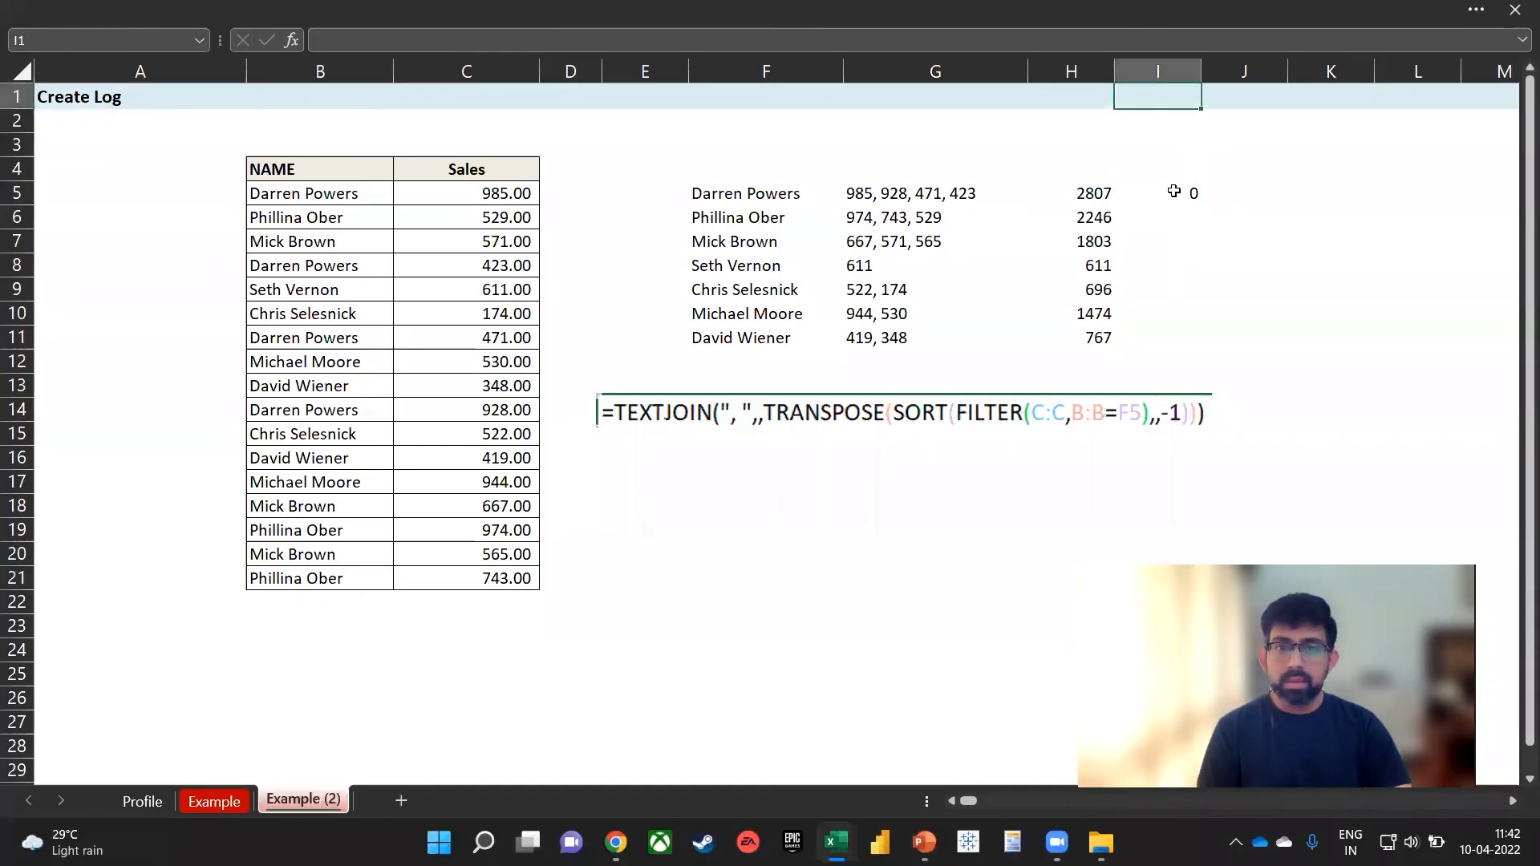
# Nest VALUE inside SUM in I5 to convert the split text to numbers, making =SUM(VALUE(TRANSPOSE(TEXTSPLIT(G5, ", "))))
pyautogui.doubleClick(1174, 191)
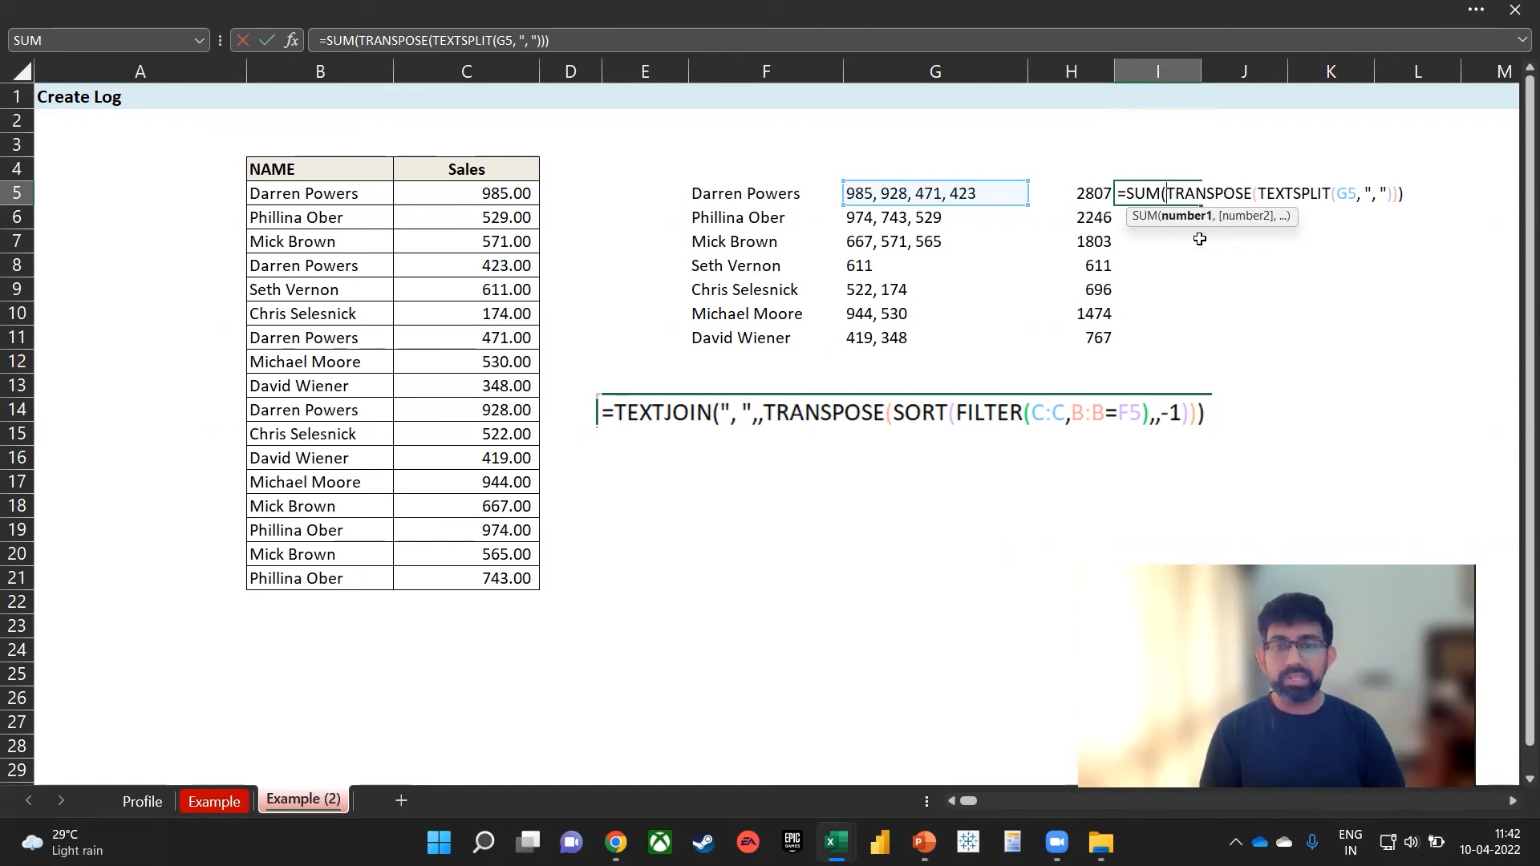
pyautogui.write('value(')
pyautogui.press('End')
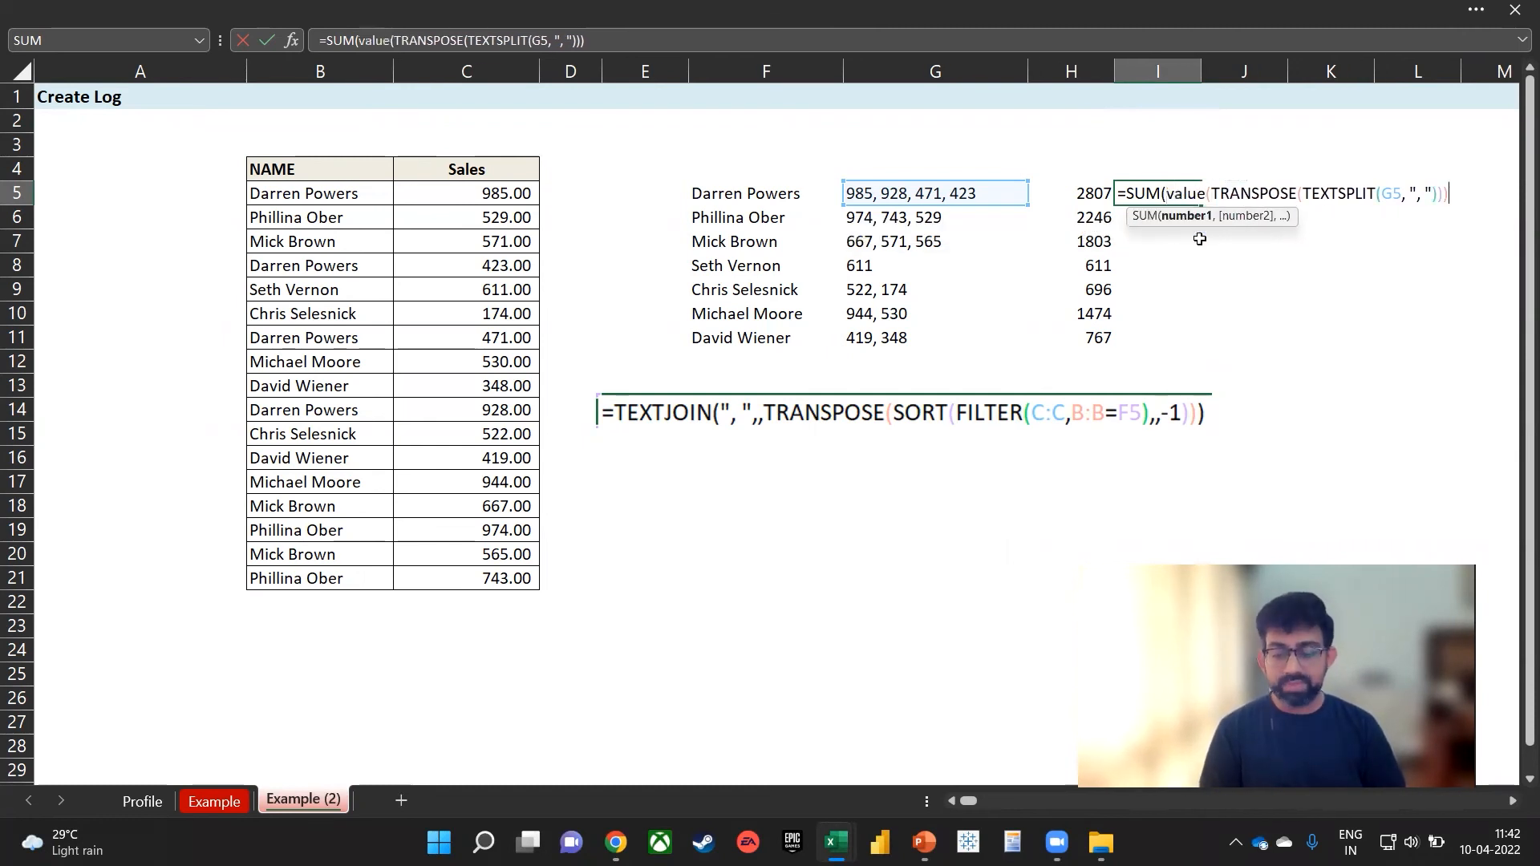
pyautogui.write(')')
pyautogui.press('Return')
pyautogui.press('Up')
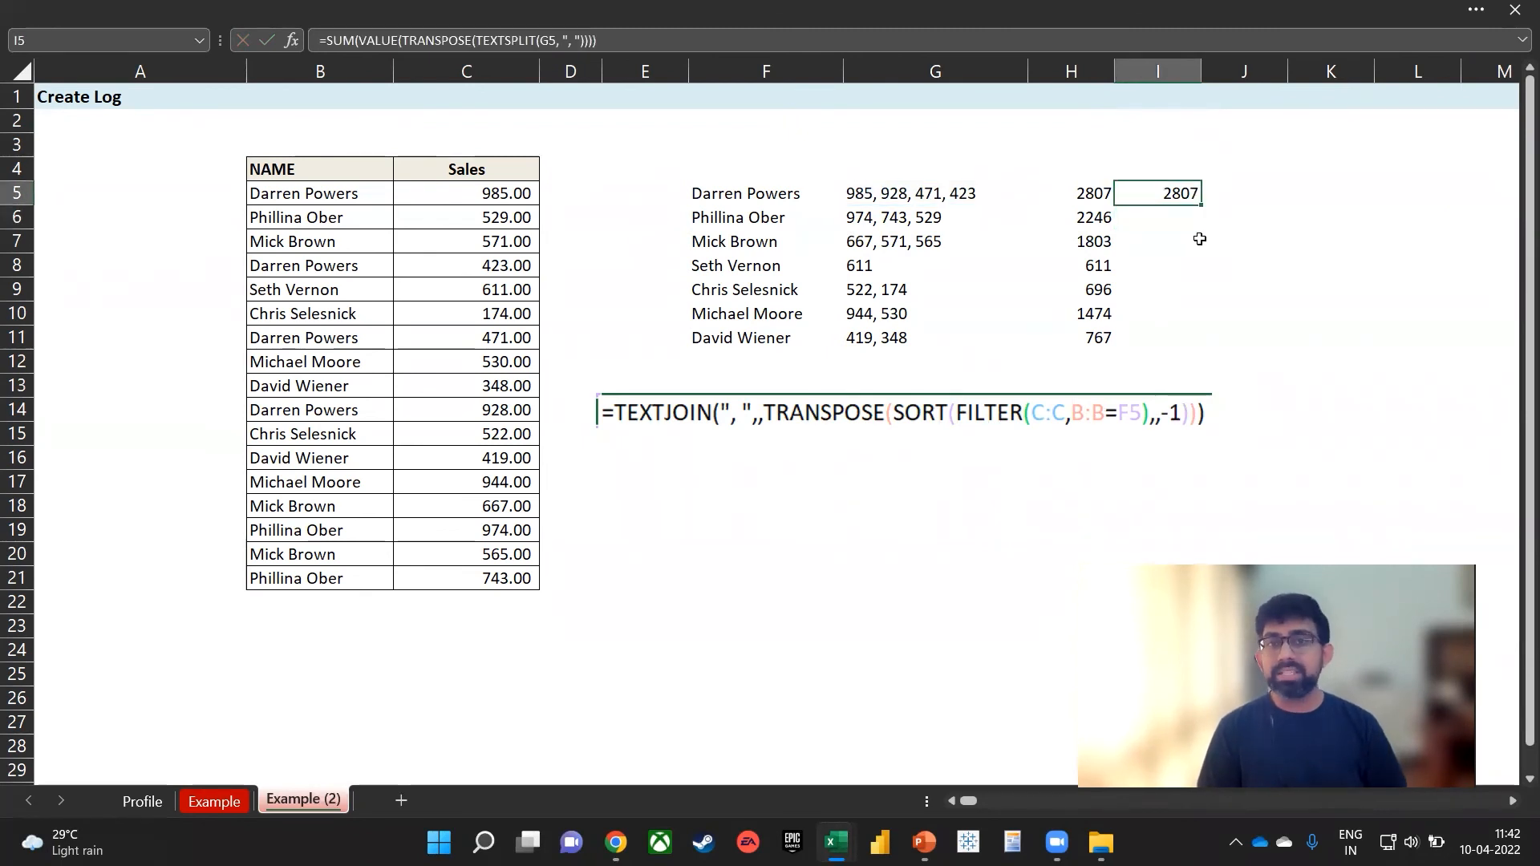
# Fill the I5 total formula down through I11 so every name's joined sales are summed
pyautogui.hotkey('shift', 'Down')
pyautogui.hotkey('shift', 'Down')
pyautogui.hotkey('shift', 'Down')
pyautogui.hotkey('shift', 'Down')
pyautogui.hotkey('shift', 'Down')
pyautogui.hotkey('shift', 'Down')
pyautogui.hotkey('ctrl', 'd')
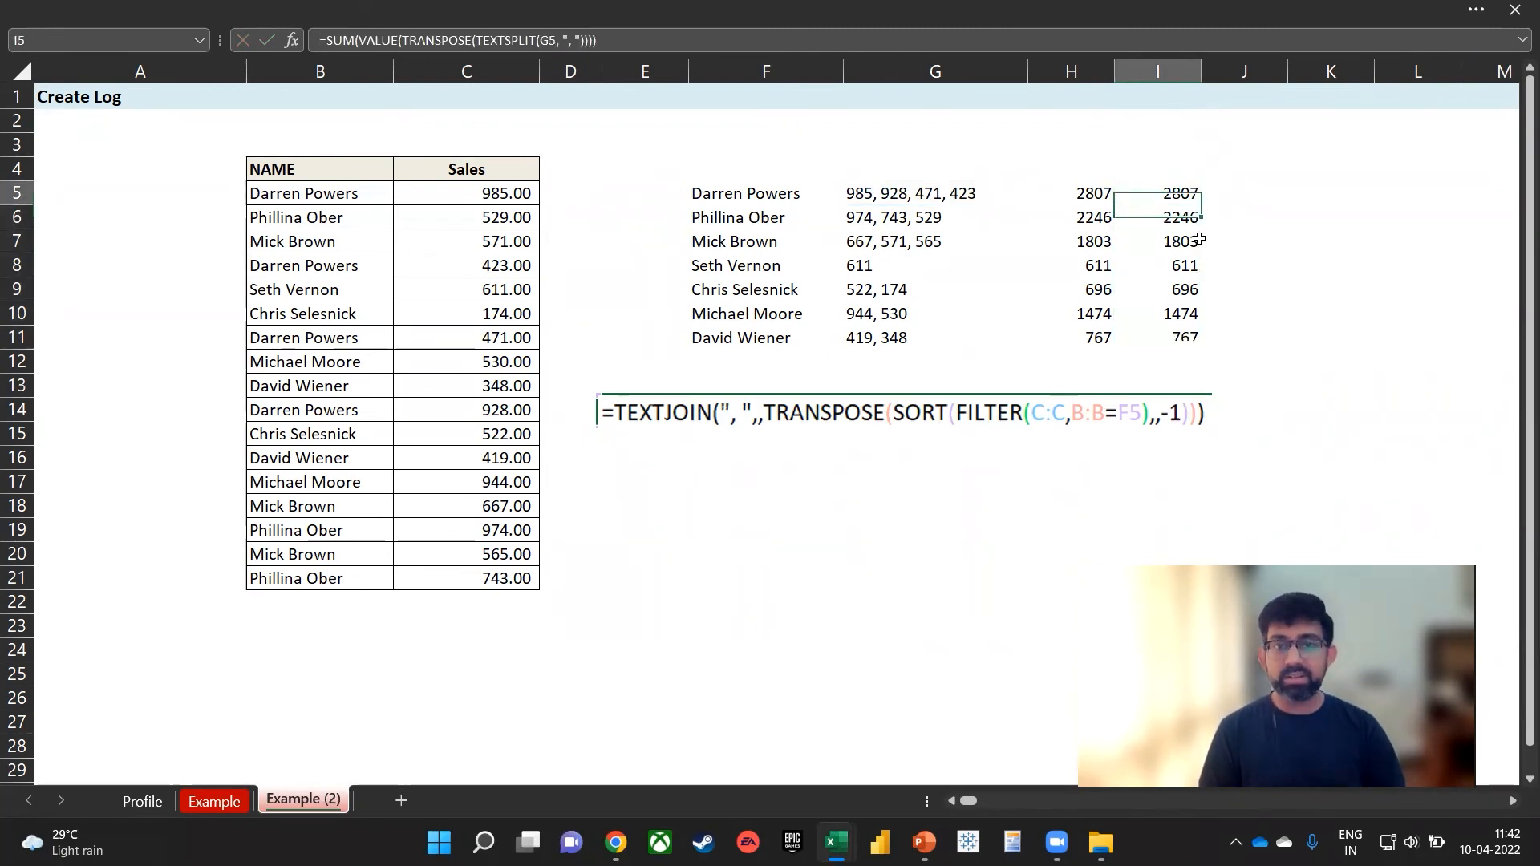
# Capture the I5 formula =SUM(VALUE(TRANSPOSE(TEXTSPLIT(G5, ", ")))) as a screenshot and place the picture below the TEXTJOIN formula picture around row 17
pyautogui.press('F2')
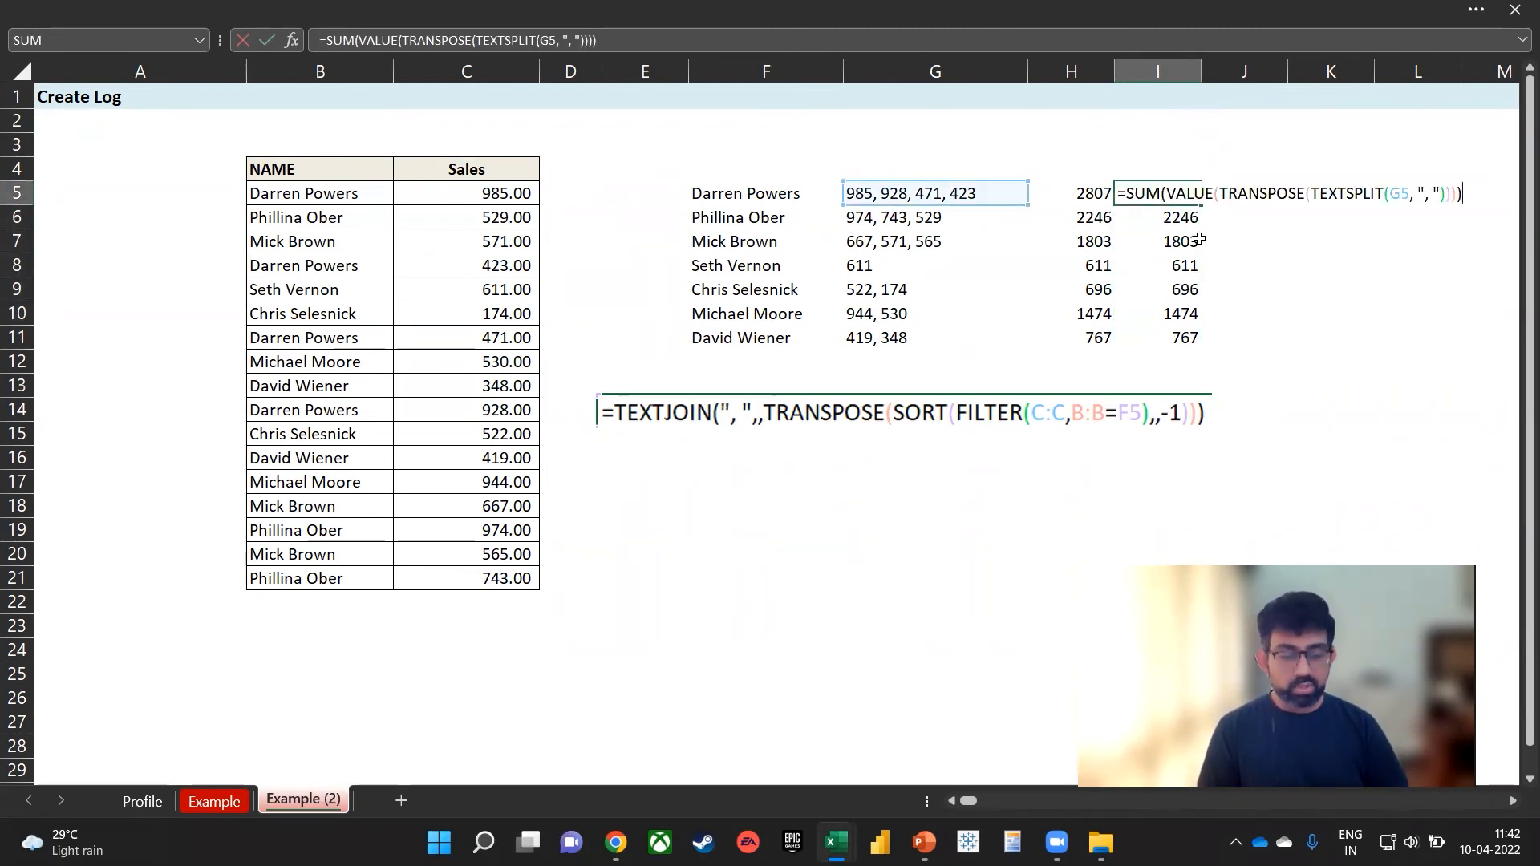
pyautogui.press('super+shift+s')
pyautogui.moveTo(1113, 166); pyautogui.dragTo(1474, 206)
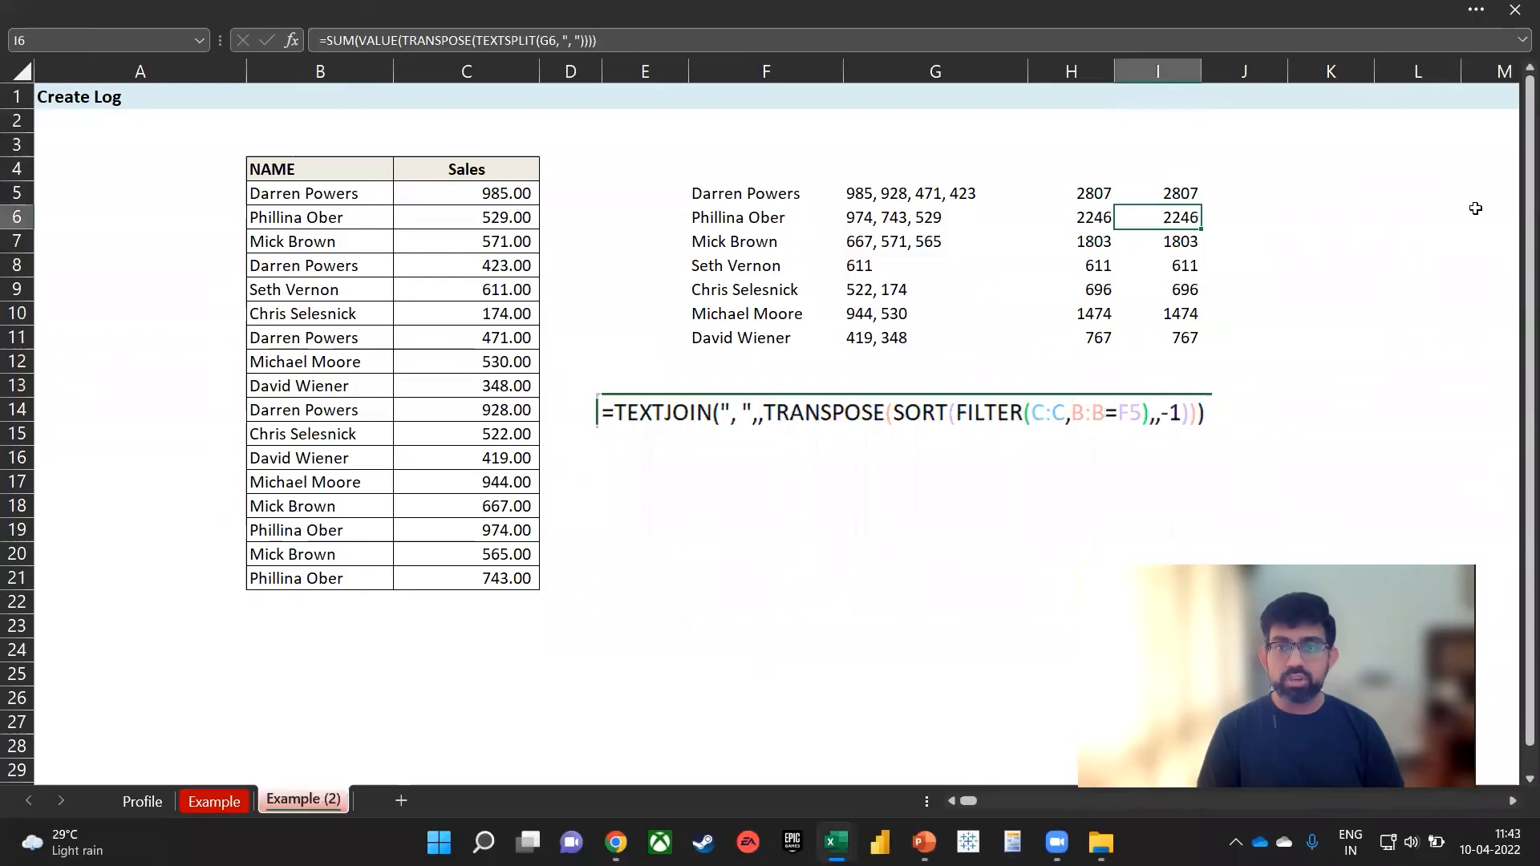
pyautogui.hotkey('ctrl', 'v')
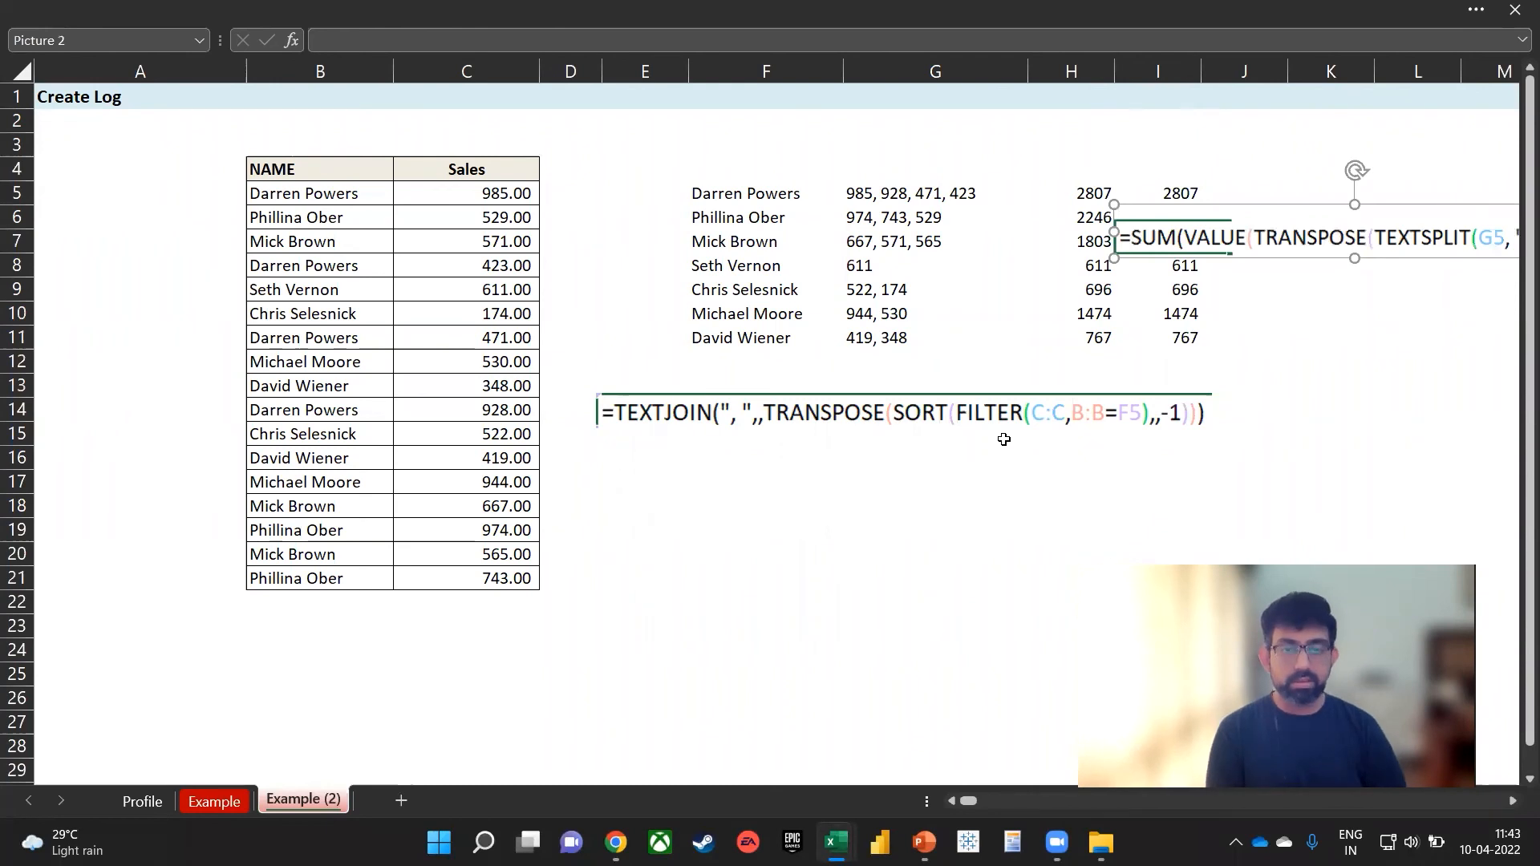
pyautogui.moveTo(1271, 228); pyautogui.dragTo(753, 475)
# Capture the H5 formula =SUMIF(B:B, F5#, C:C) as a screenshot and paste the picture at E20
pyautogui.click(911, 201)
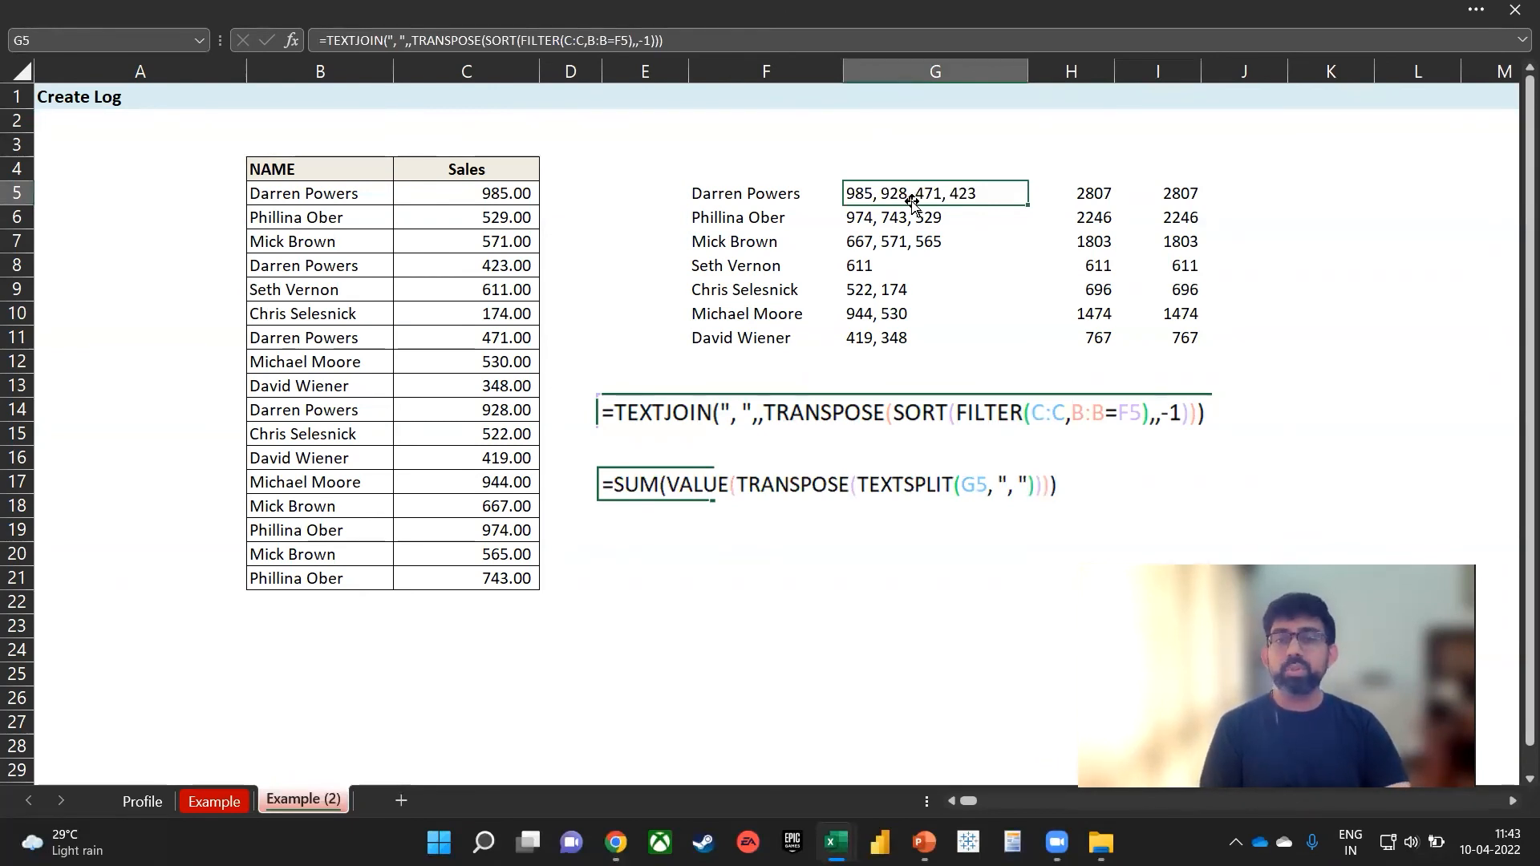
pyautogui.click(1073, 197)
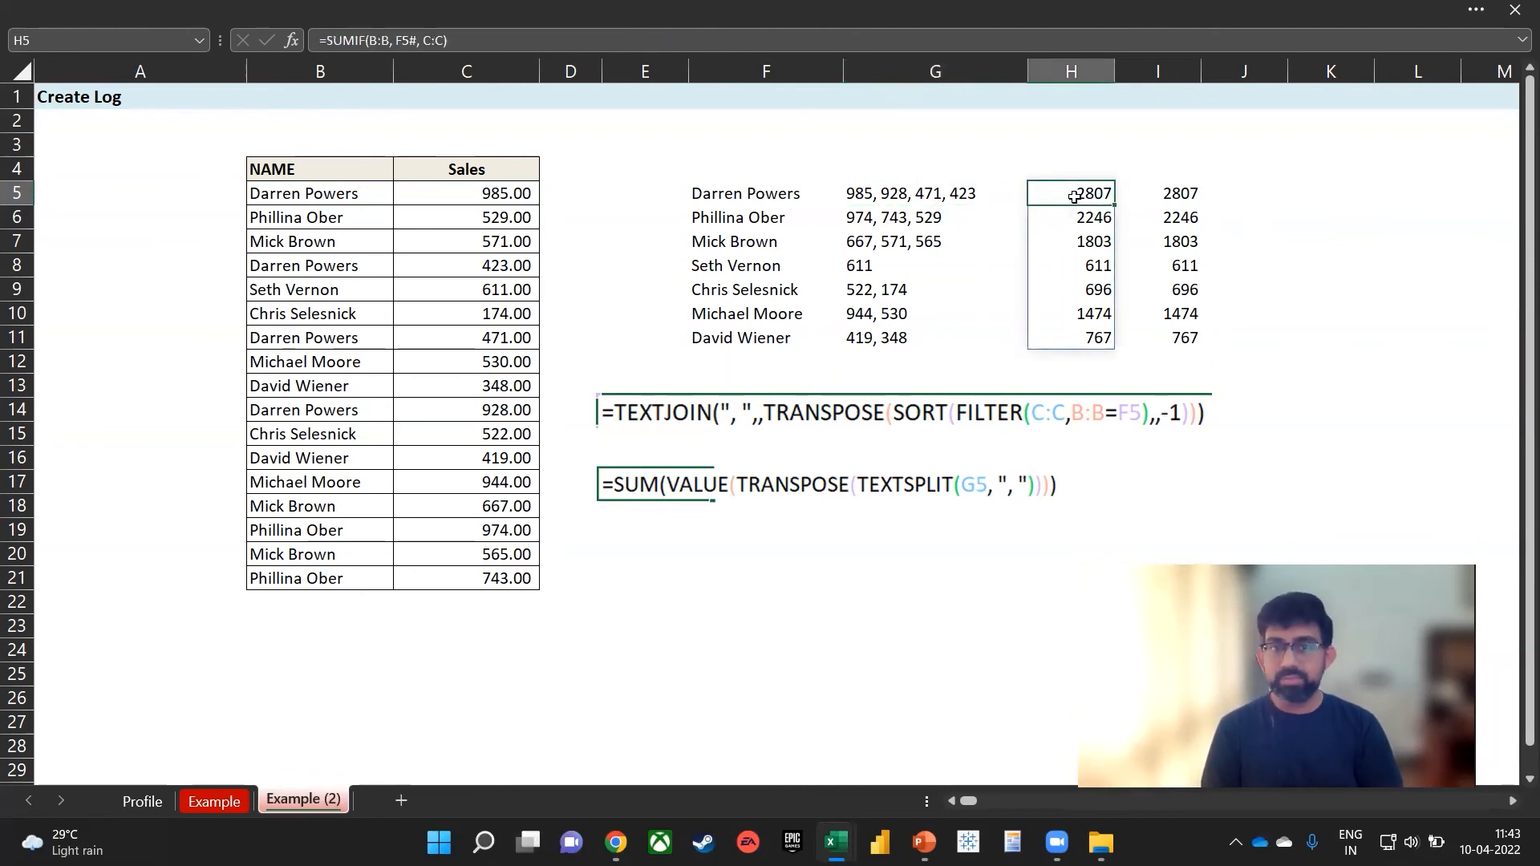
pyautogui.press('Right')
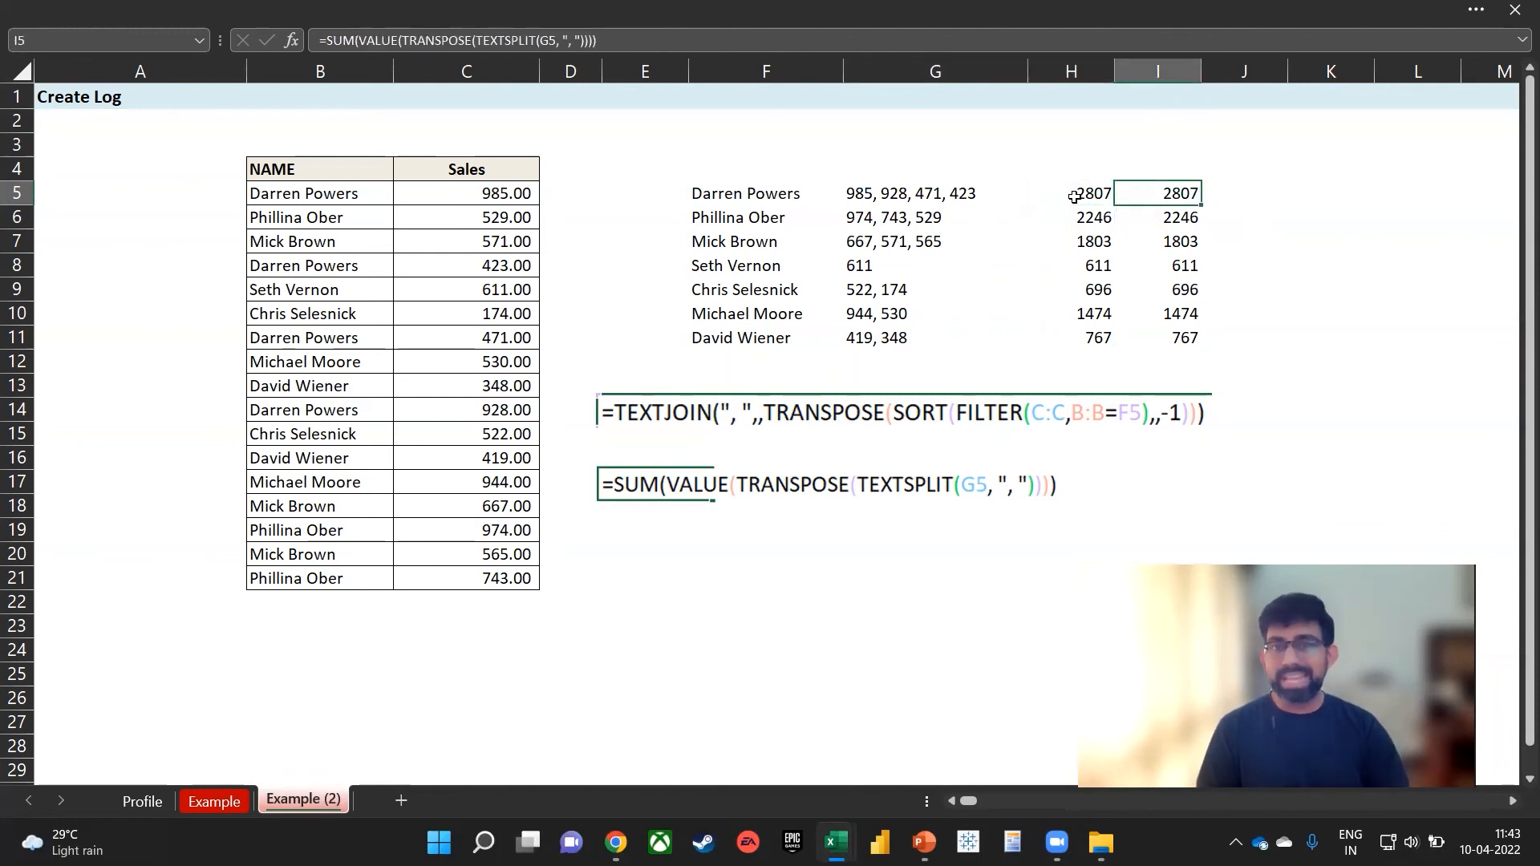
pyautogui.press('Left')
pyautogui.press('F2')
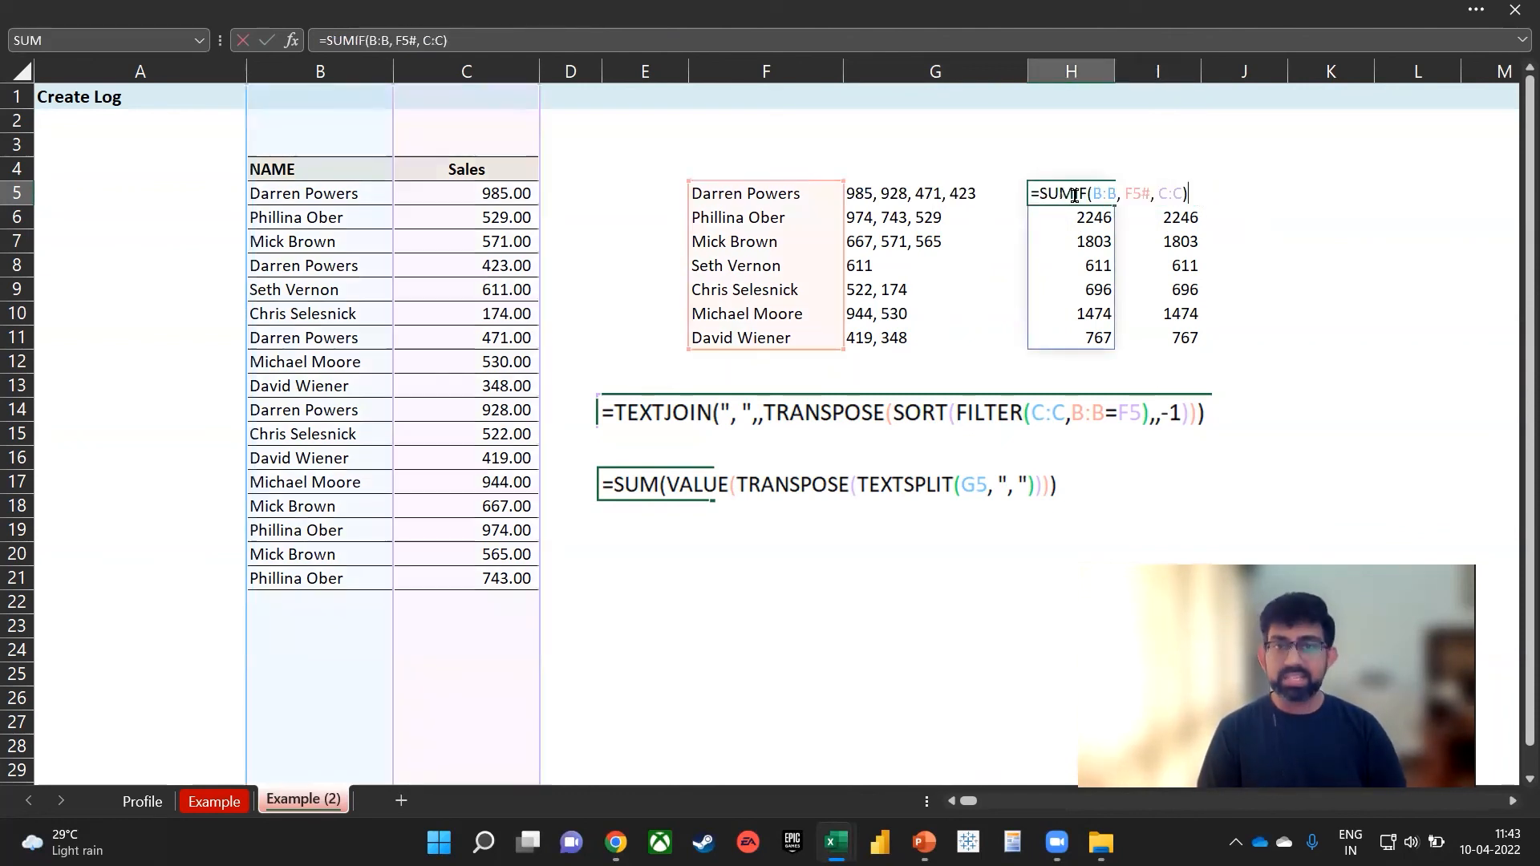
pyautogui.press('super+shift+s')
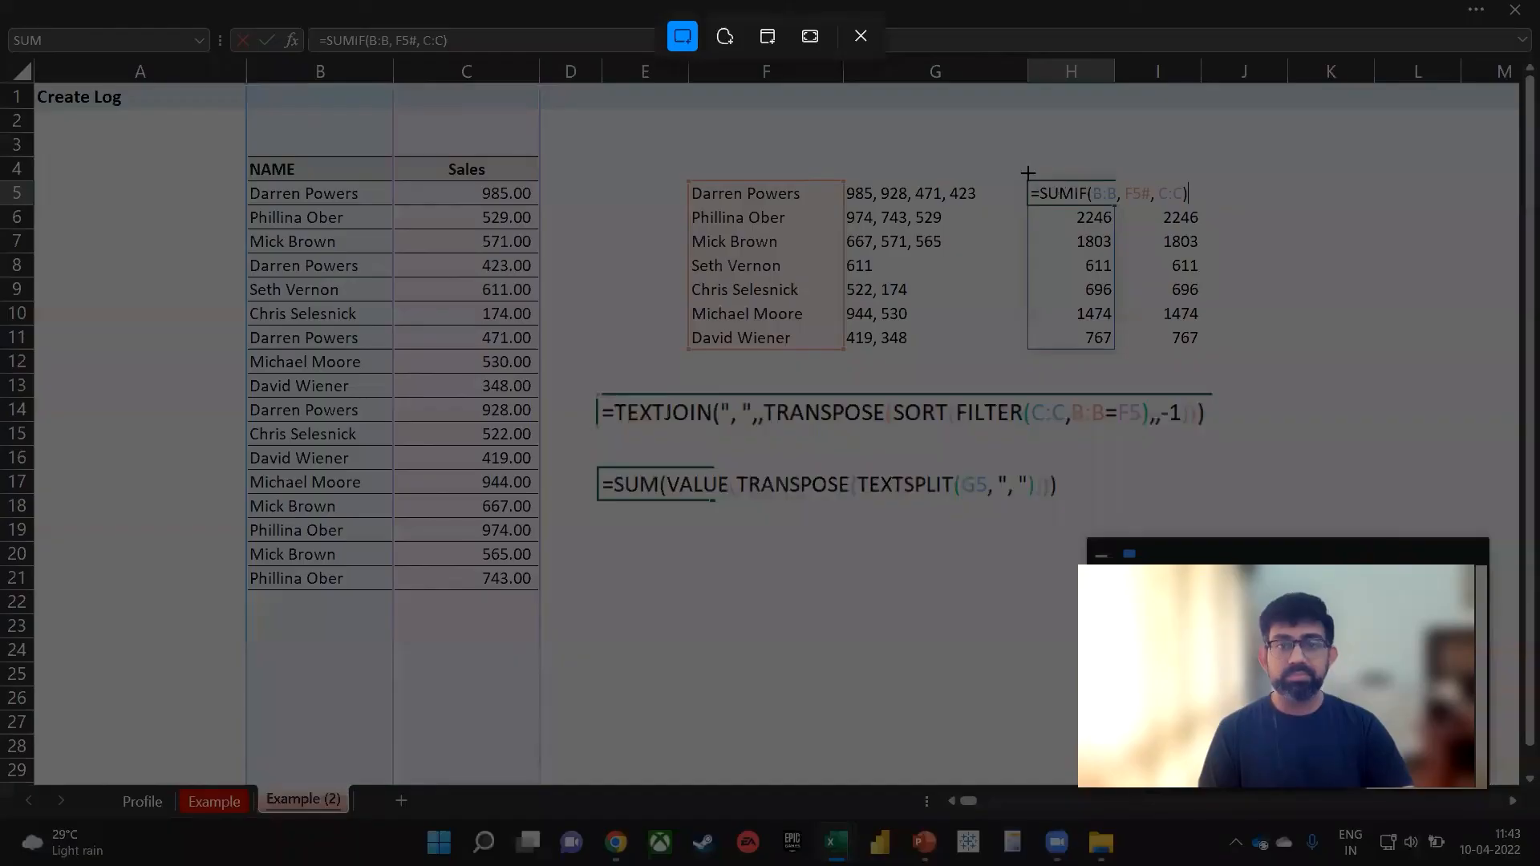
pyautogui.moveTo(1025, 176); pyautogui.dragTo(1195, 204)
pyautogui.press('Return')
pyautogui.click(650, 553)
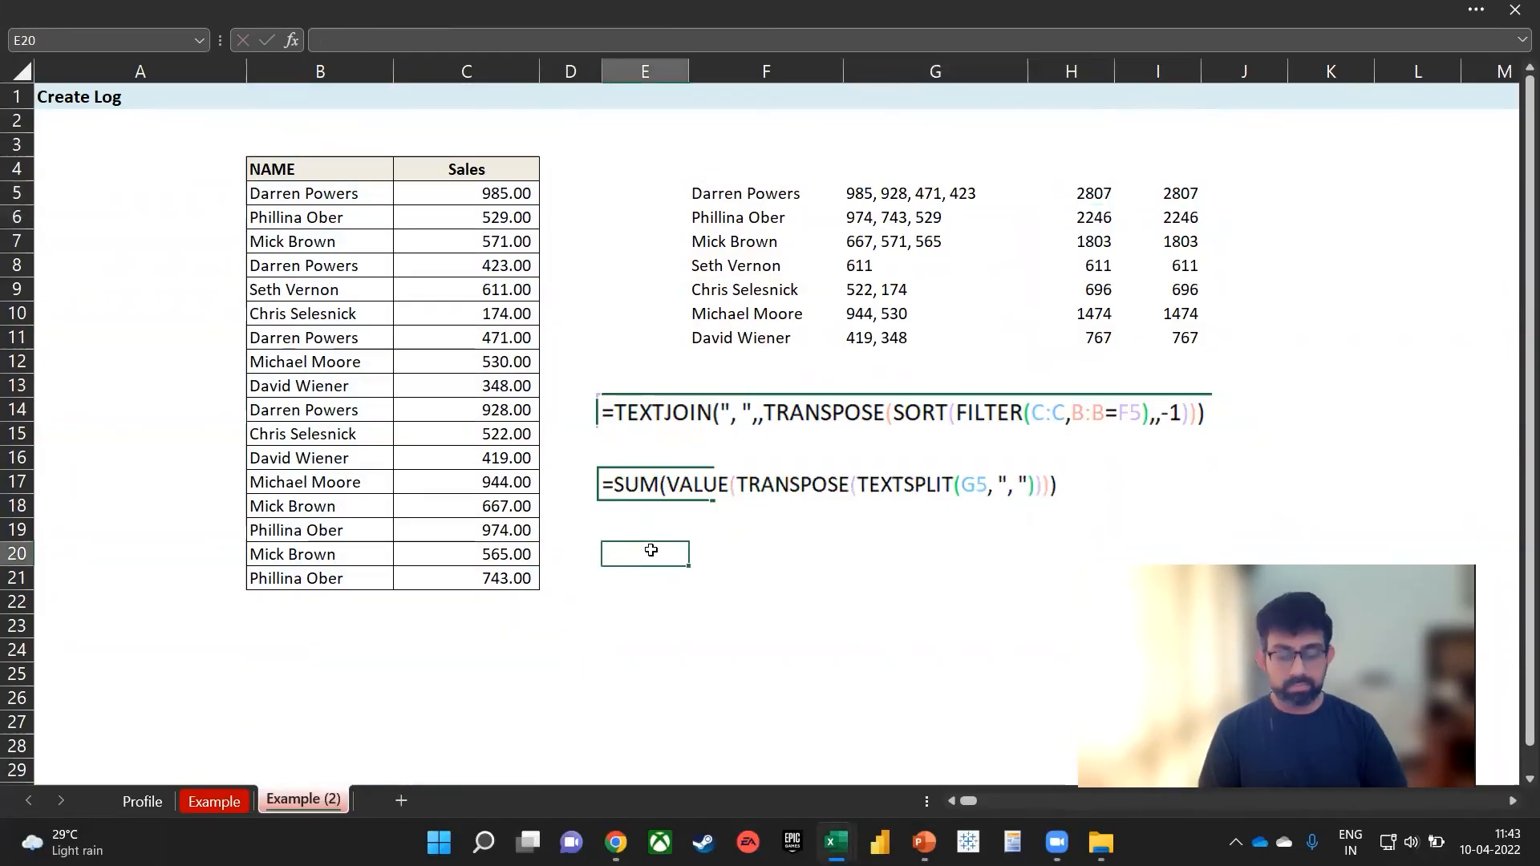
pyautogui.hotkey('ctrl', 'v')
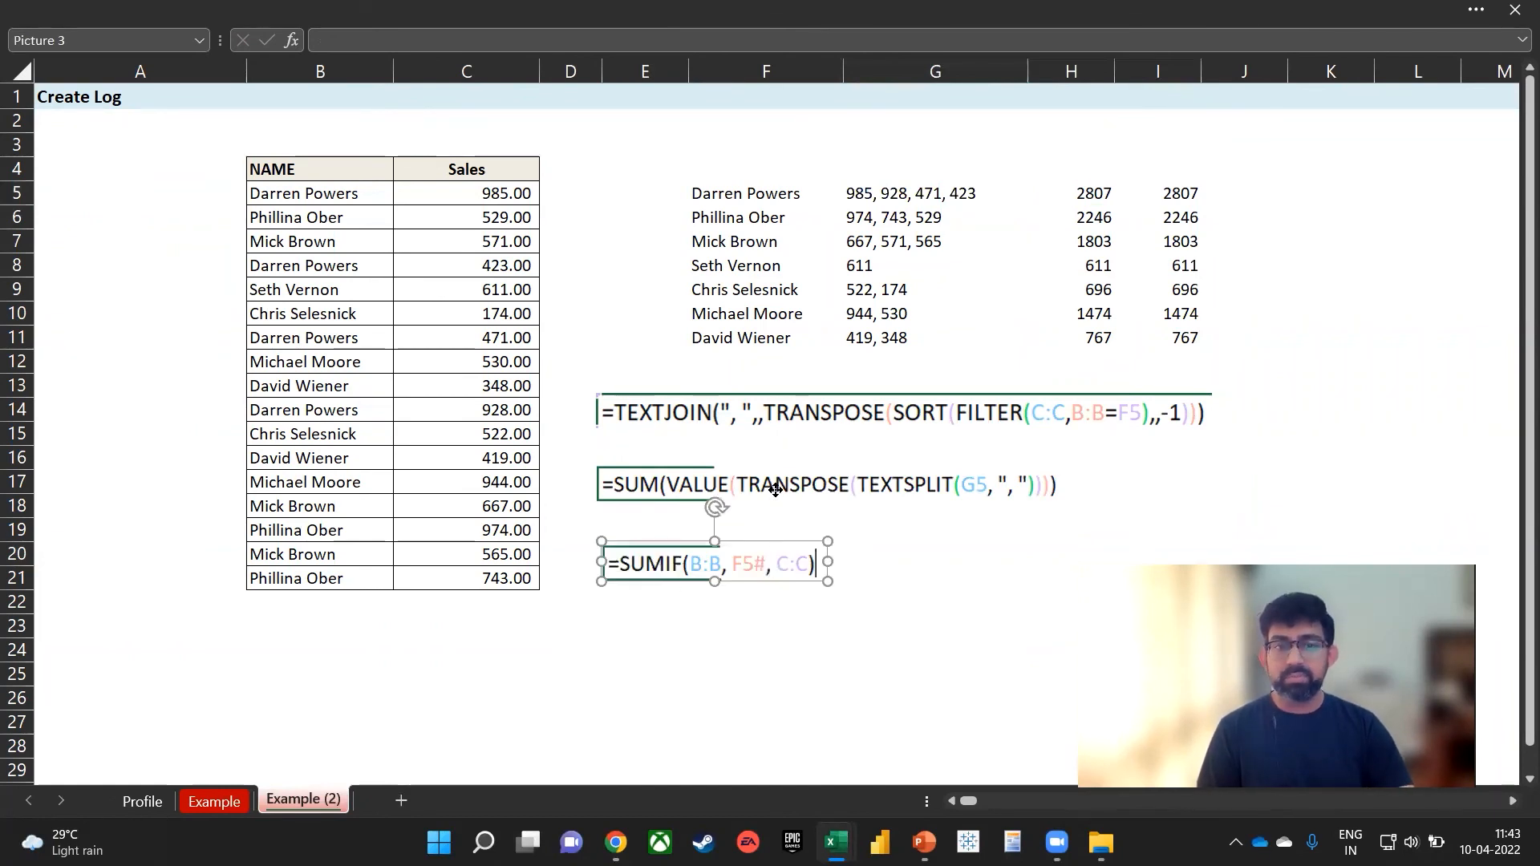
# Reorder the formula pictures so SUMIF sits directly under TEXTJOIN and the SUM(VALUE(TRANSPOSE(TEXTSPLIT))) picture comes below it
pyautogui.moveTo(774, 485); pyautogui.dragTo(784, 669)
pyautogui.moveTo(750, 564); pyautogui.dragTo(744, 468)
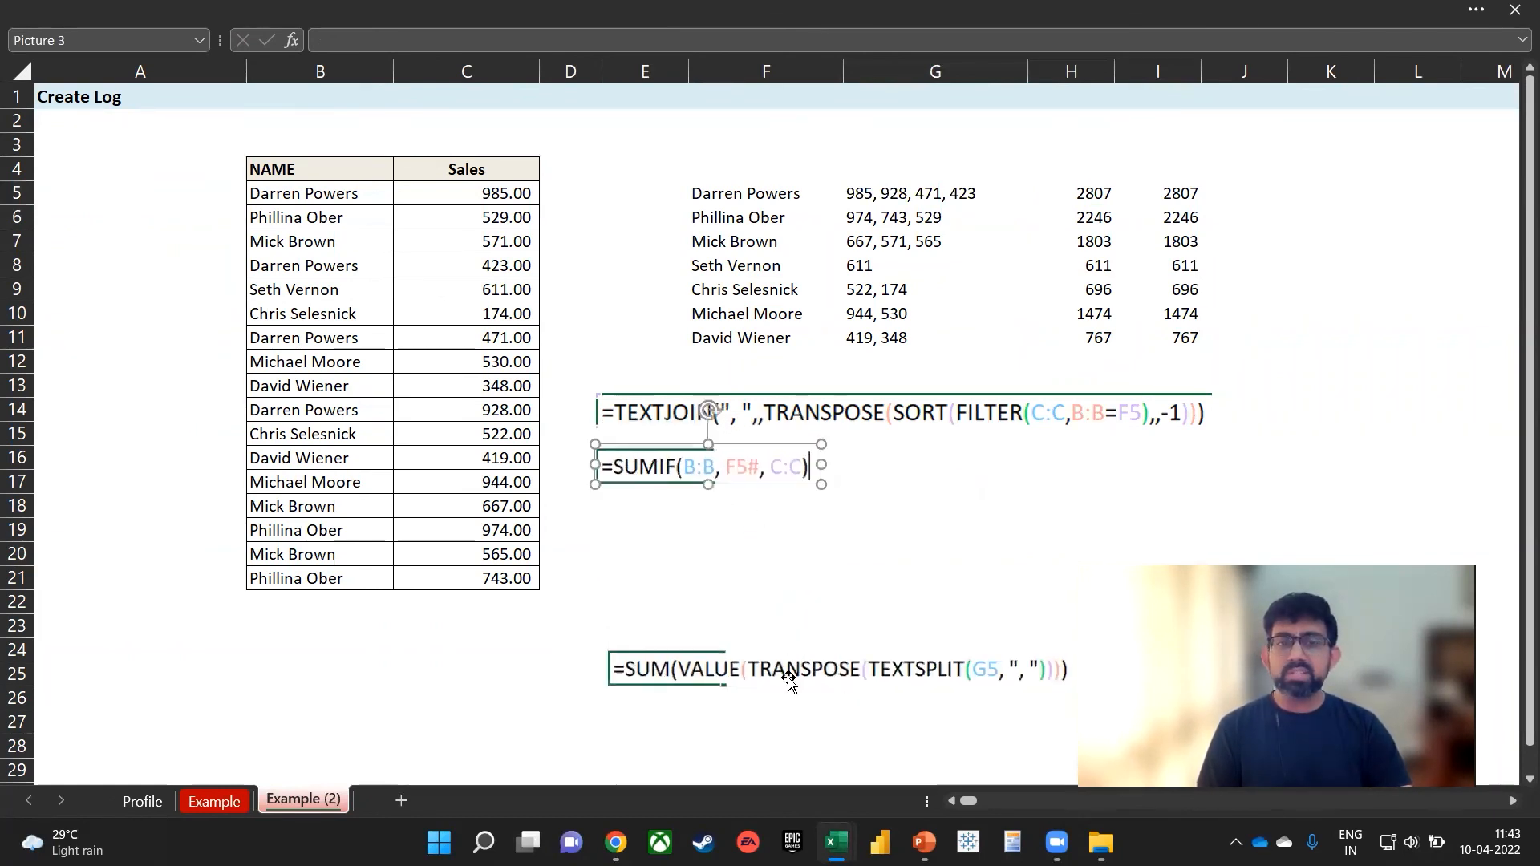
pyautogui.moveTo(787, 690); pyautogui.dragTo(771, 568)
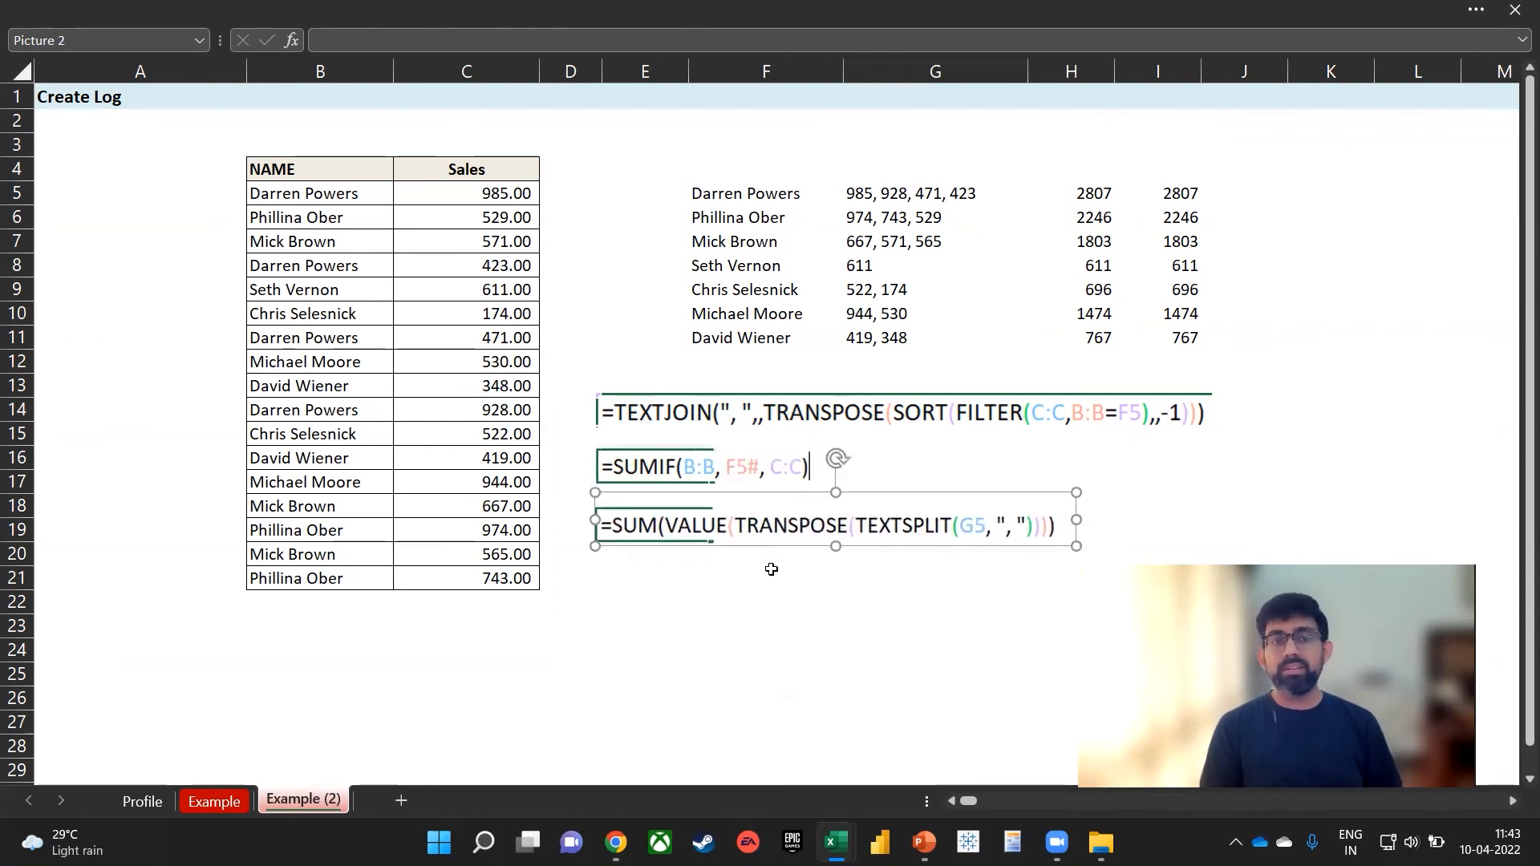